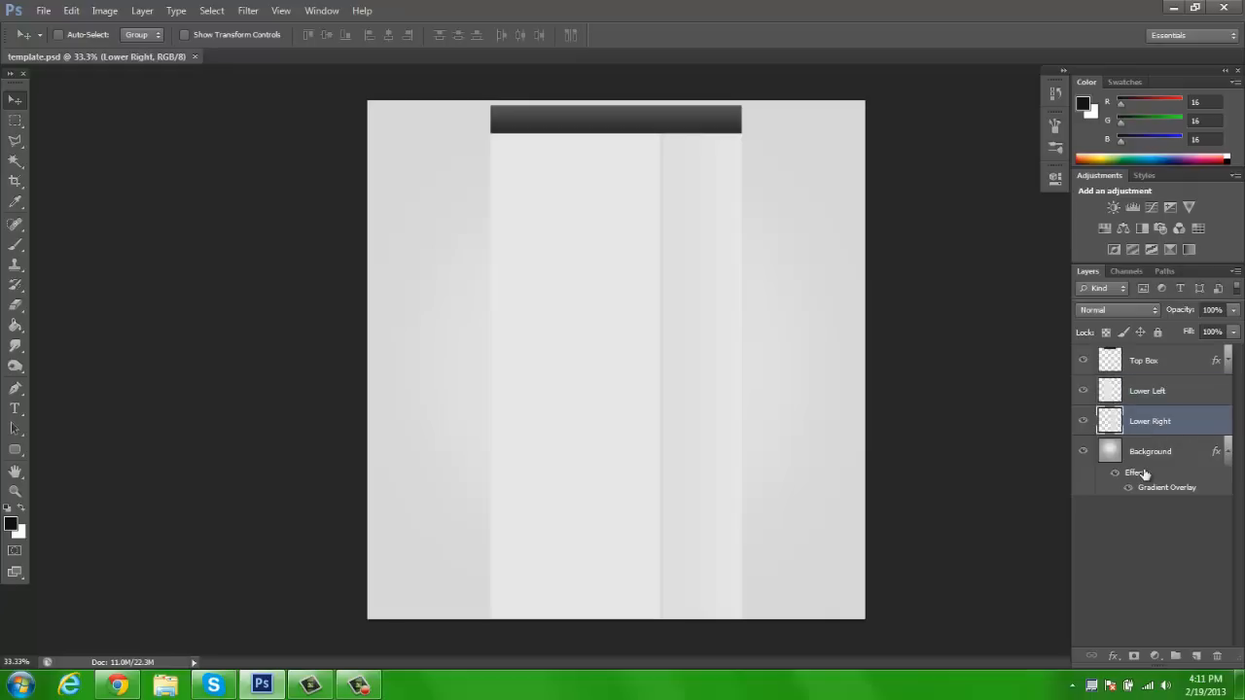
Toggle the visibility of the Background and Top Box layers and select the upper template layers to examine the template's structure
left_click(1156, 451)
left_click(1083, 451)
left_click(1083, 452)
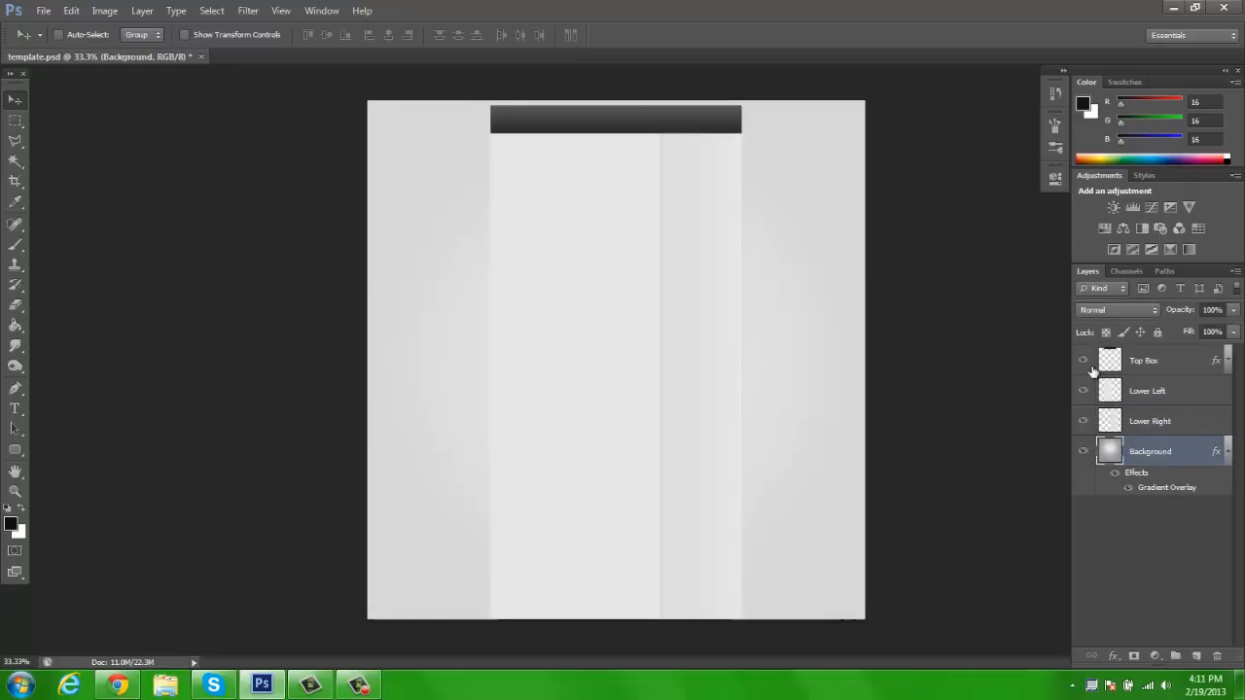
left_click(1084, 361)
left_click(1177, 360)
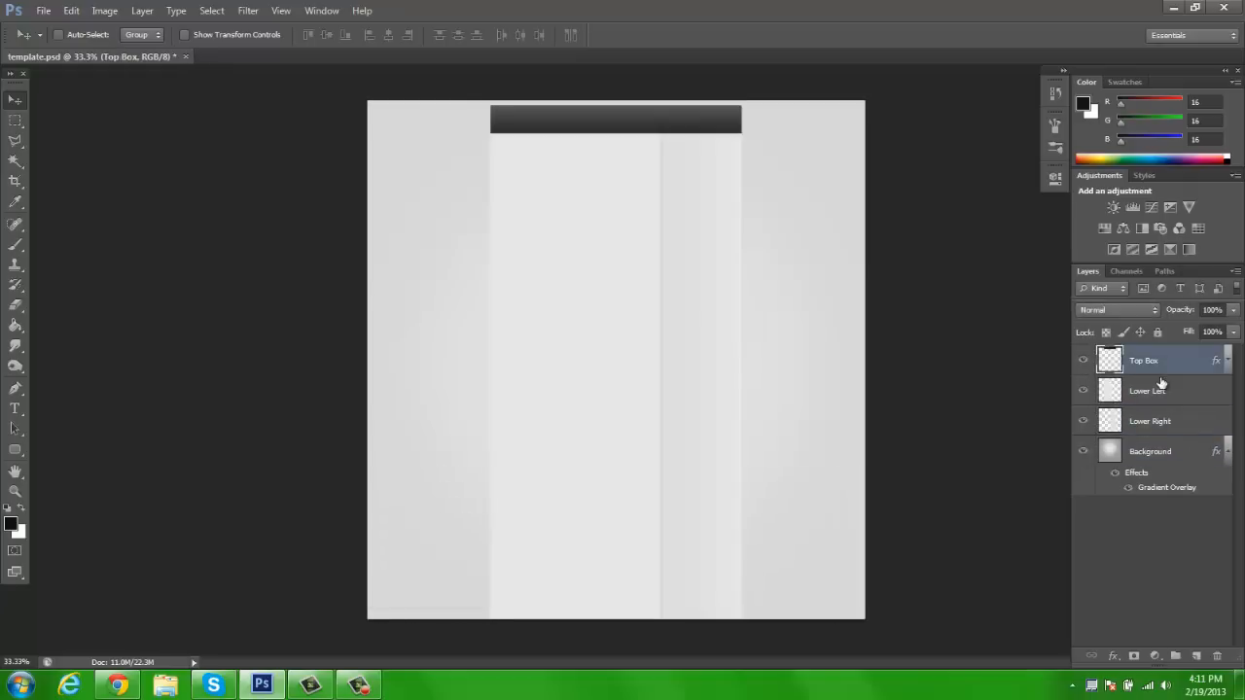
left_click(1154, 420, "shift")
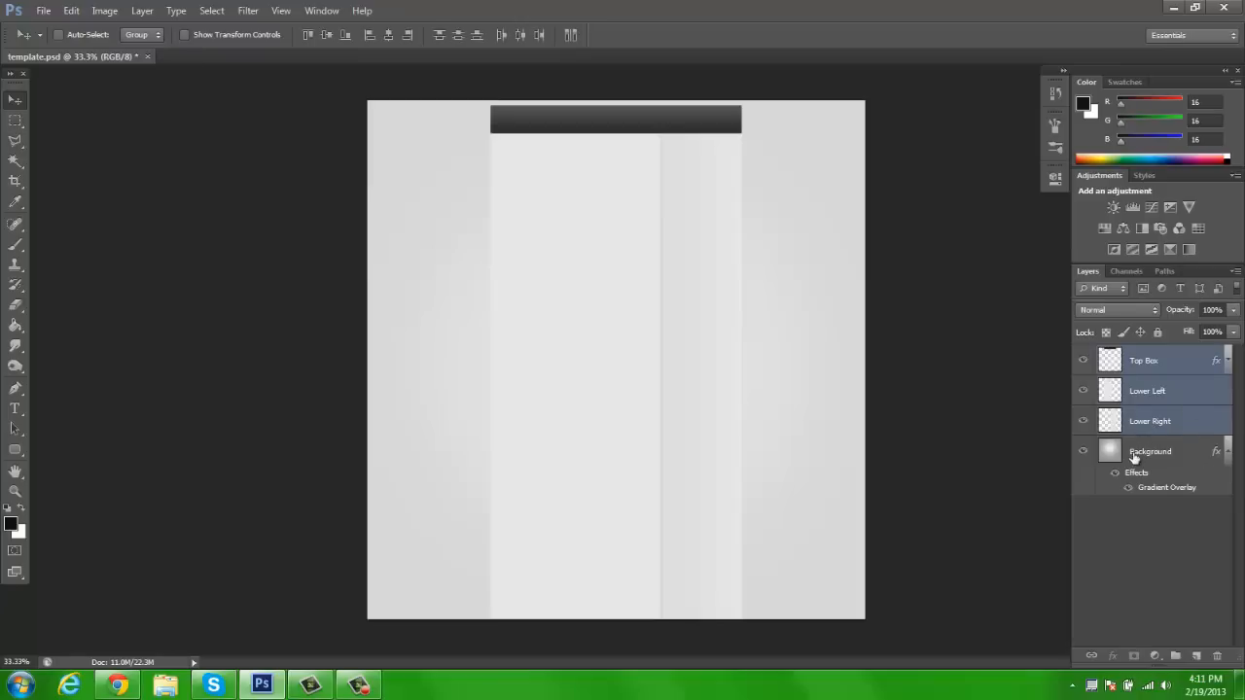
mouse_move(1081, 362)
left_mouse_down()
mouse_move(1085, 429)
mouse_move(1084, 362)
left_mouse_up()
Create a new layer directly above Background and fill it with the near-black foreground color
left_click(1150, 455)
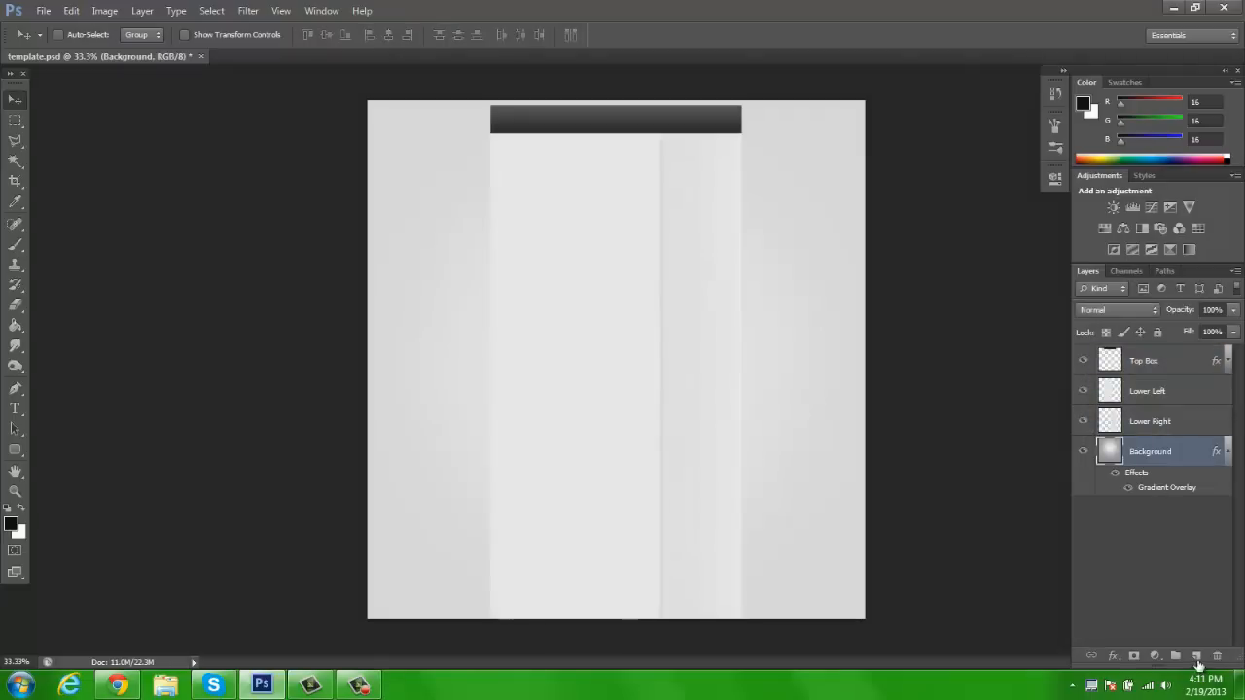
left_click(1197, 657)
key("g")
left_click(411, 328)
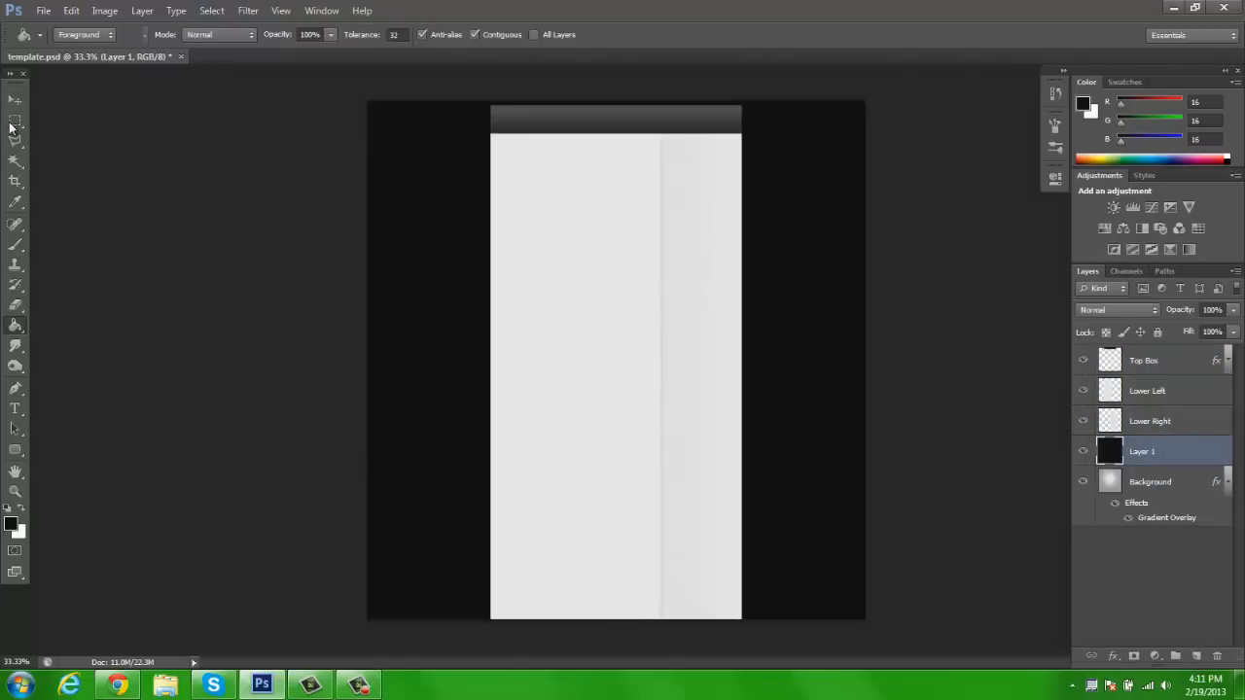
left_click(16, 99)
Merge the Top Box, Lower Left and Lower Right layers into a single layer
left_click_drag(1085, 404, 1084, 362)
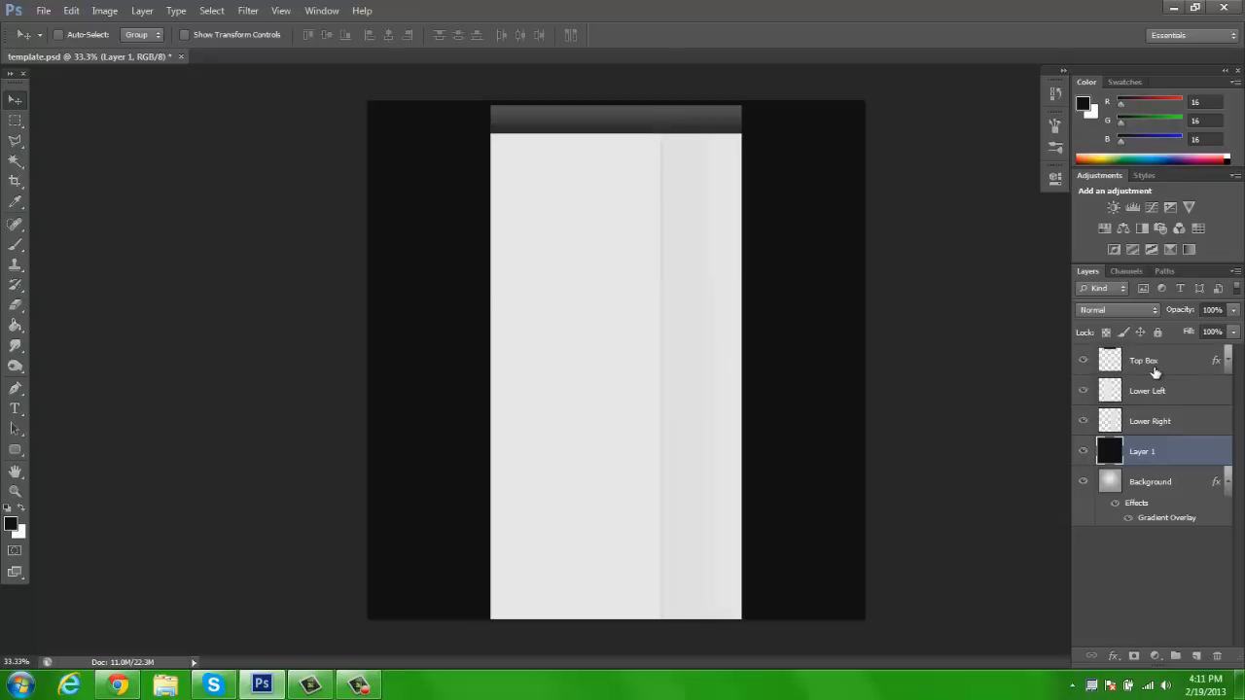
left_click(1137, 360)
left_click(1152, 426, "shift")
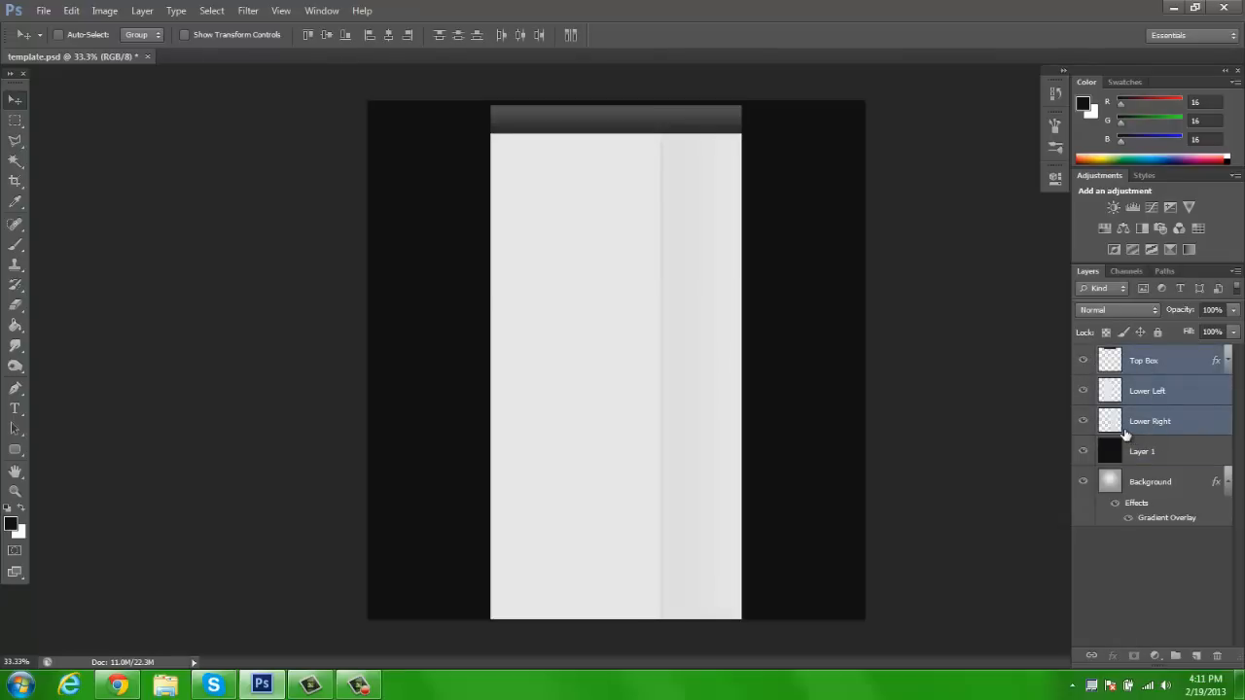
key("ctrl+e")
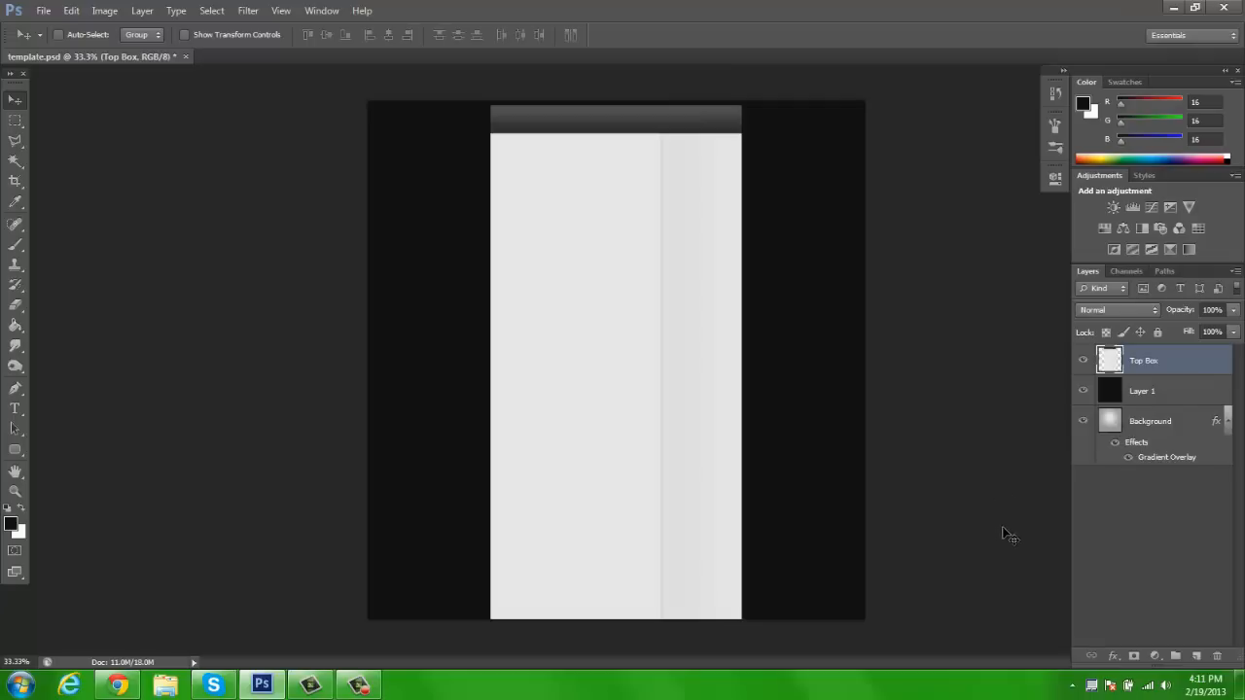
Check the black Layer 1 against the Background by toggling its visibility, and merge the two layers with the black fill showing
left_click(1086, 361)
left_click(1086, 361)
left_click(1138, 397)
left_click(1084, 391)
left_click(1160, 422)
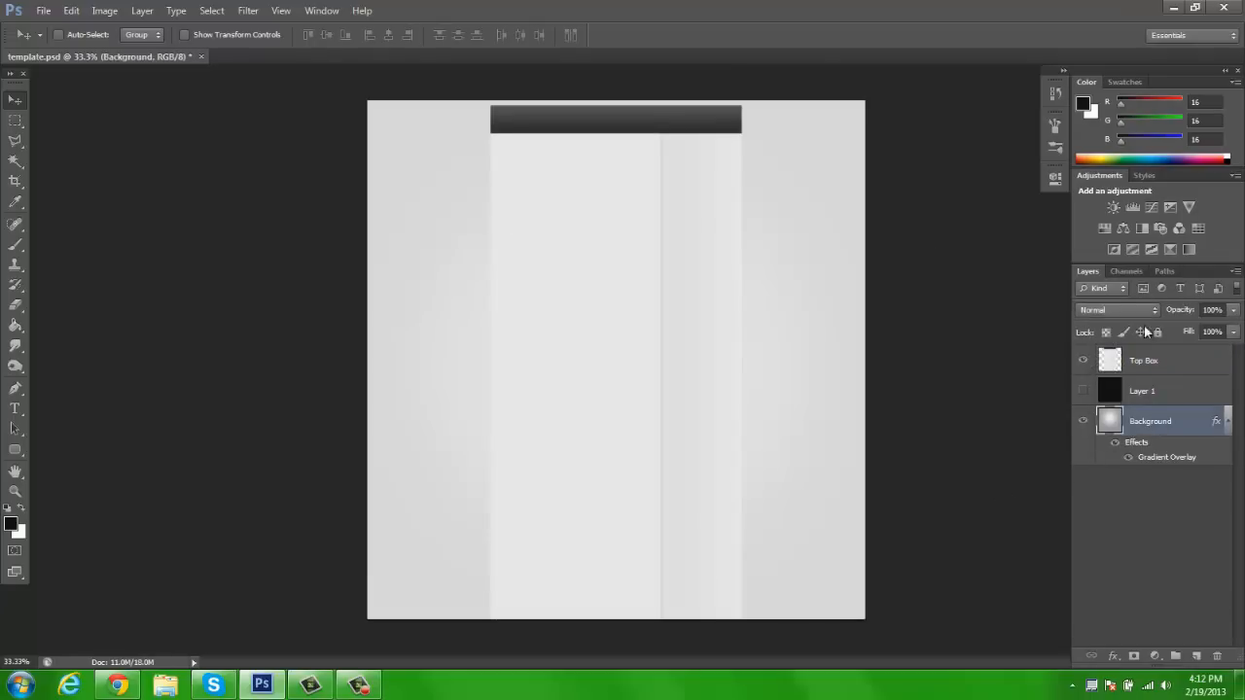
left_click(1083, 390)
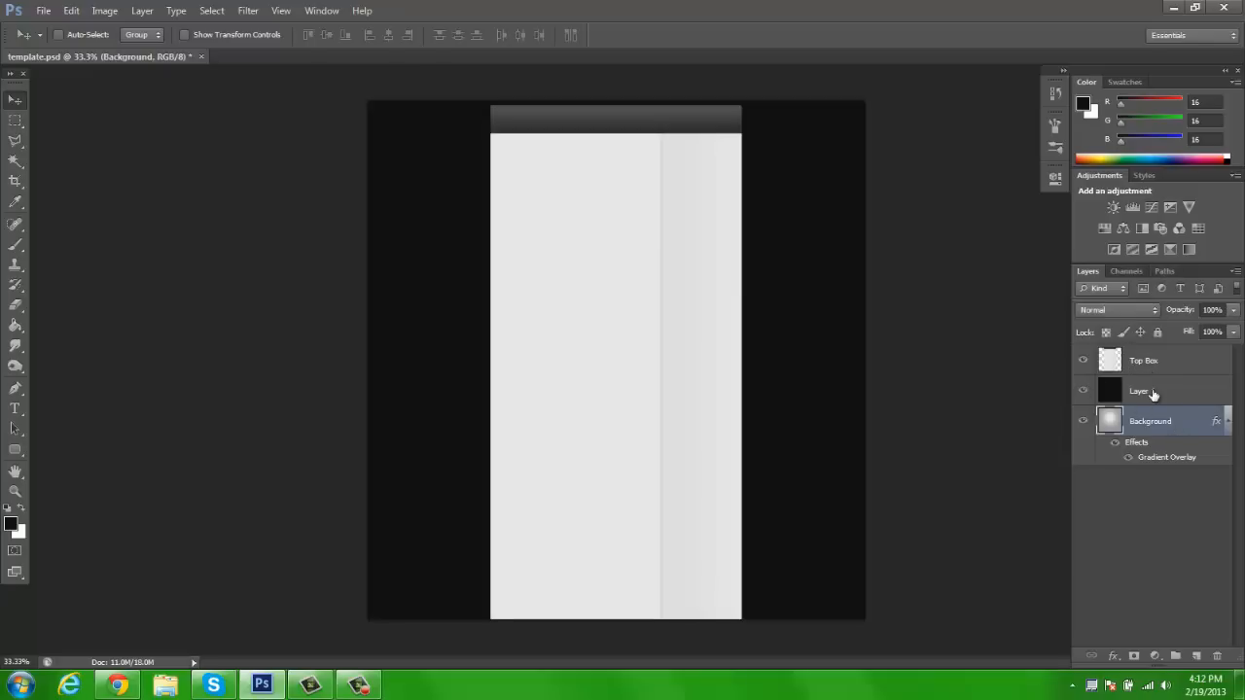
left_click(1154, 392)
left_click(1141, 425)
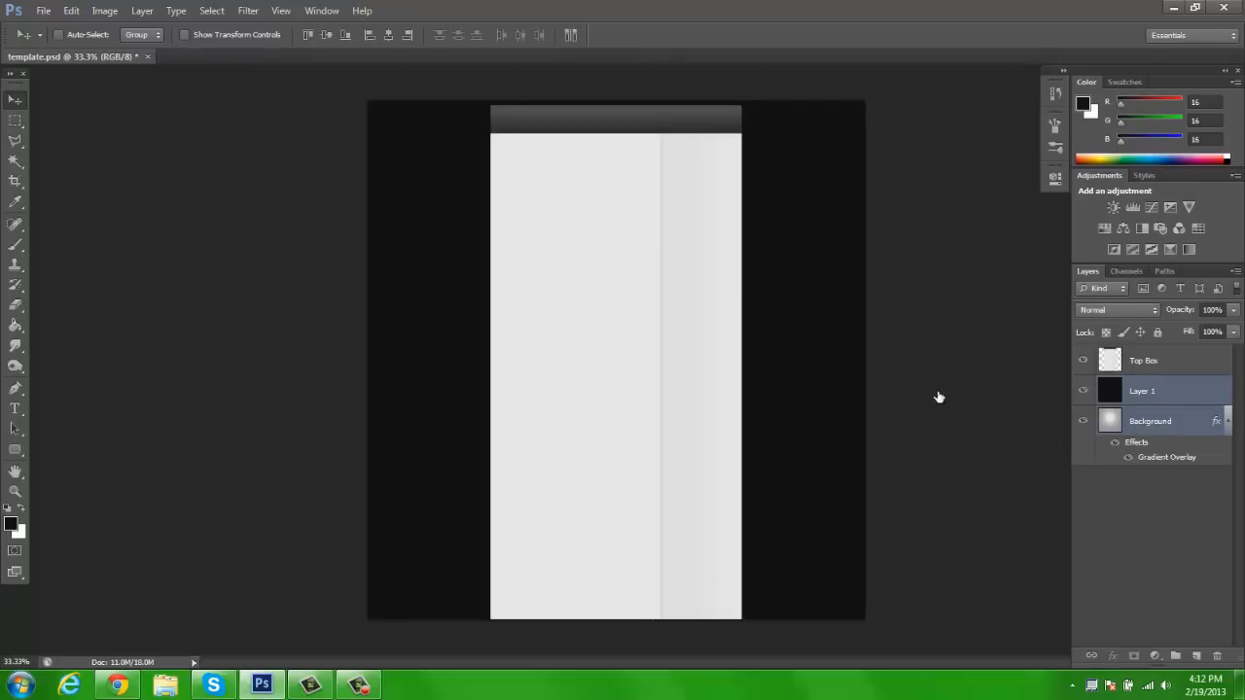
key("Delete")
Set the foreground color to near-black #101010 in the Color Picker
left_click(10, 526)
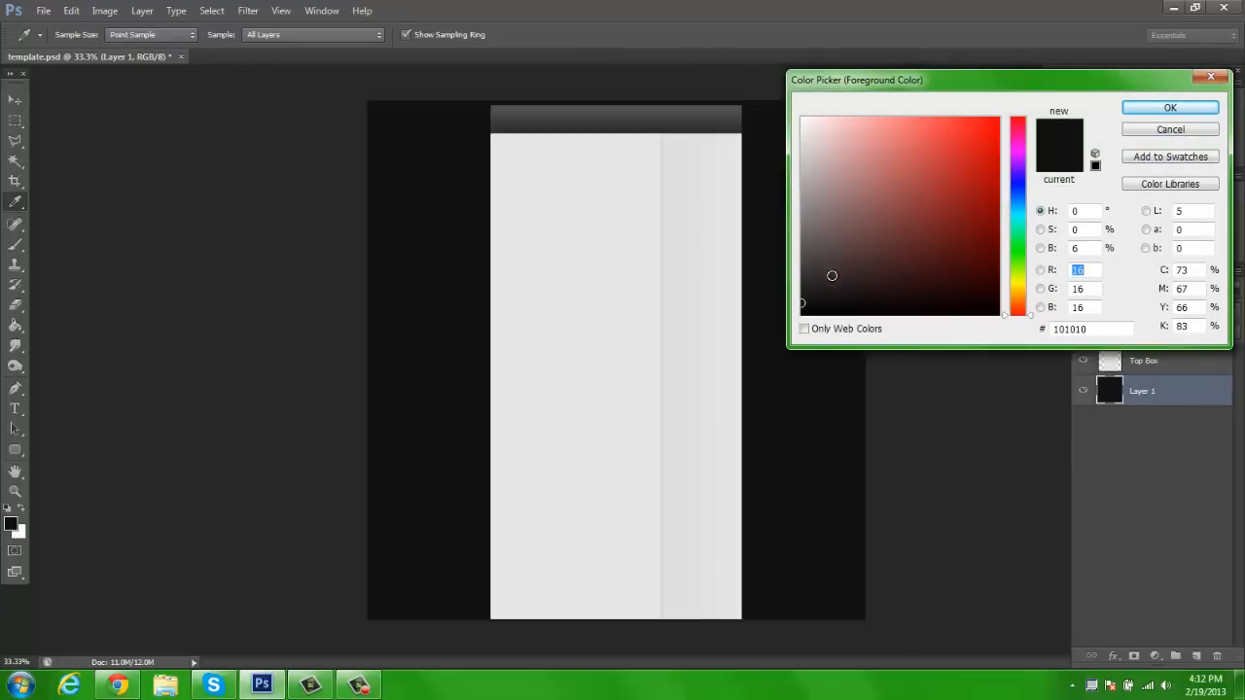
mouse_move(806, 304)
left_mouse_down()
mouse_move(792, 324)
mouse_move(773, 294)
left_mouse_up()
left_click(1168, 111)
key("v")
key("g")
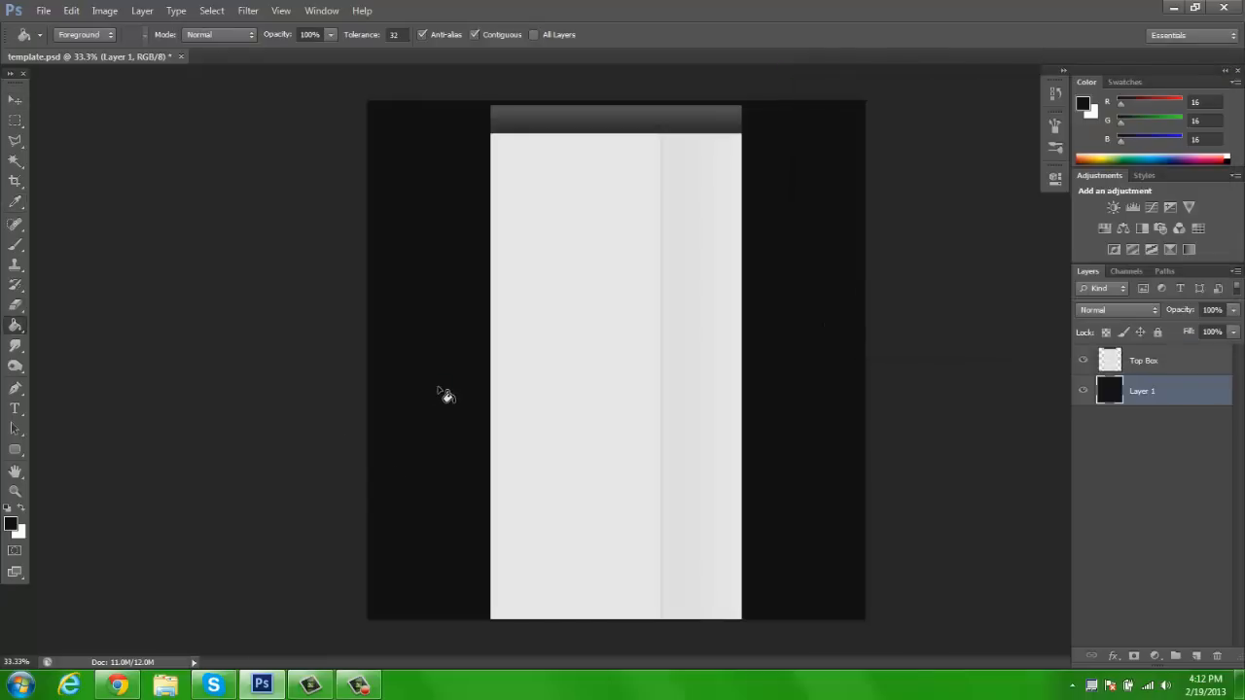
left_click(15, 100)
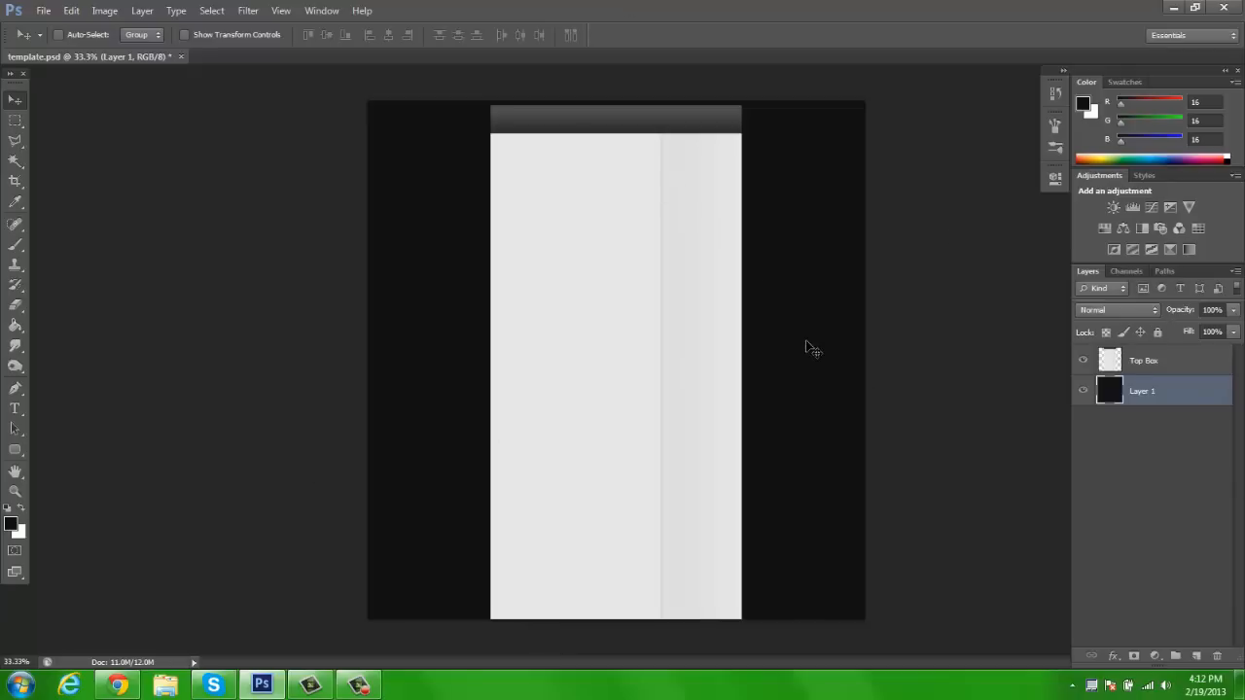
Switch the workspace to Typography and hide the Timeline panel
left_click(1188, 34)
left_click(1166, 116)
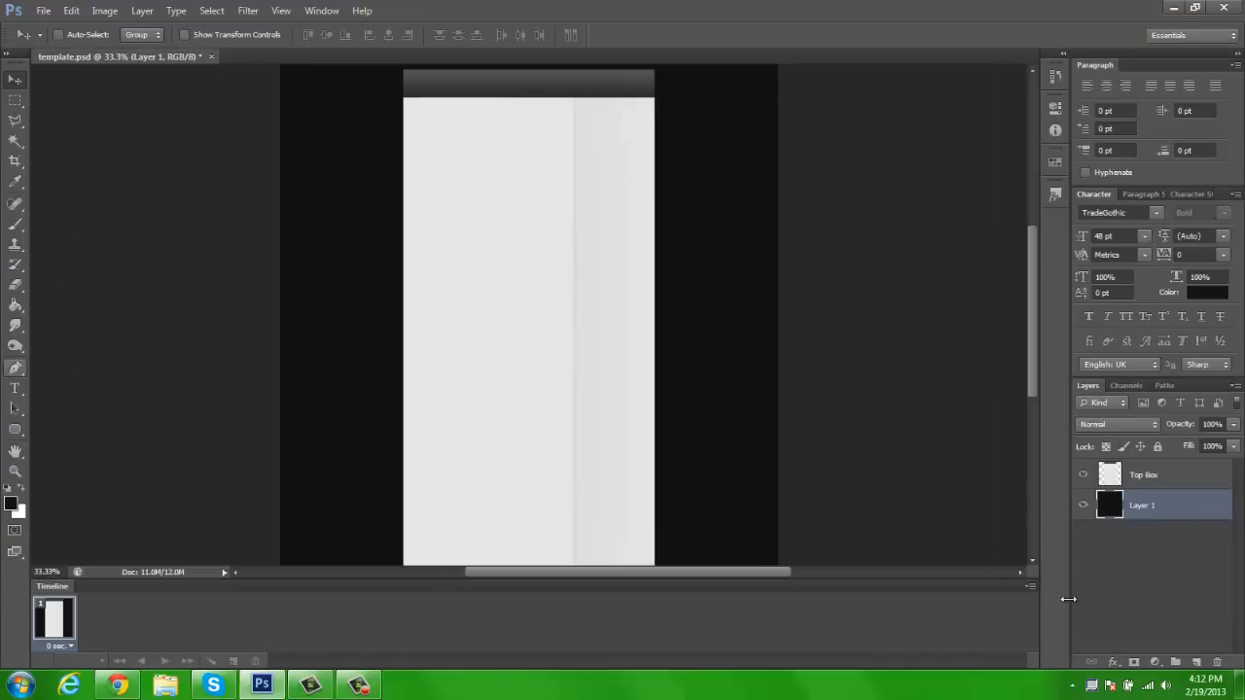
left_click(328, 12)
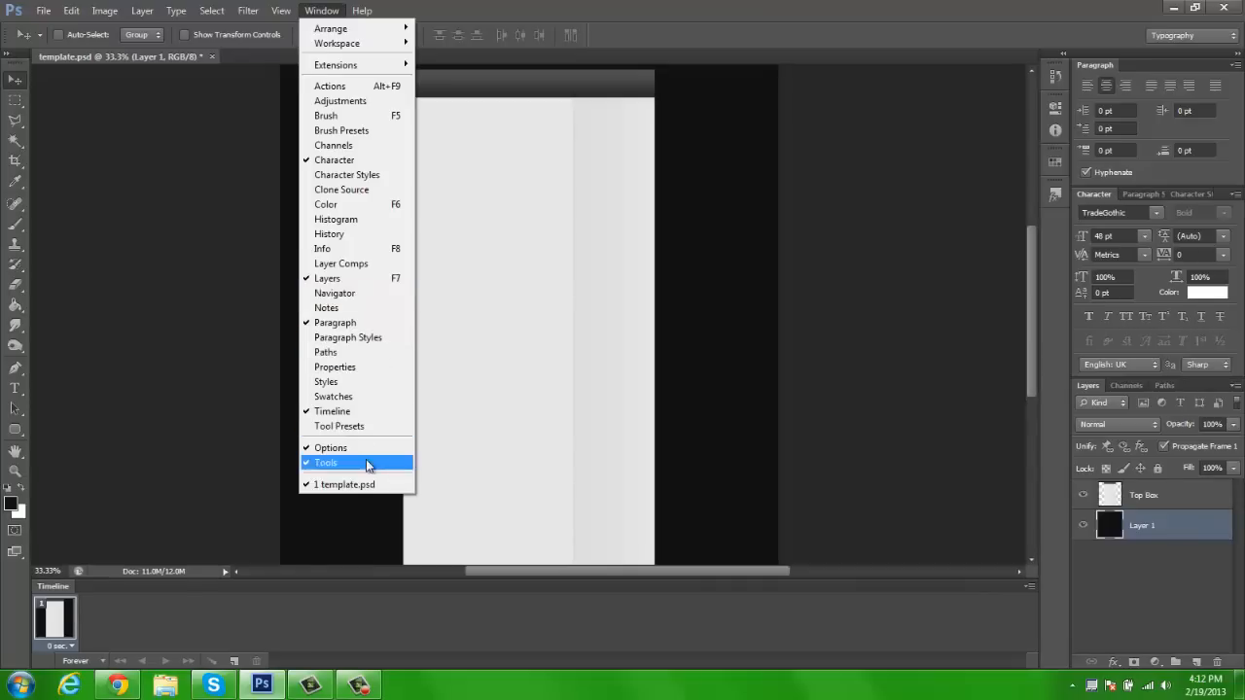
left_click(380, 411)
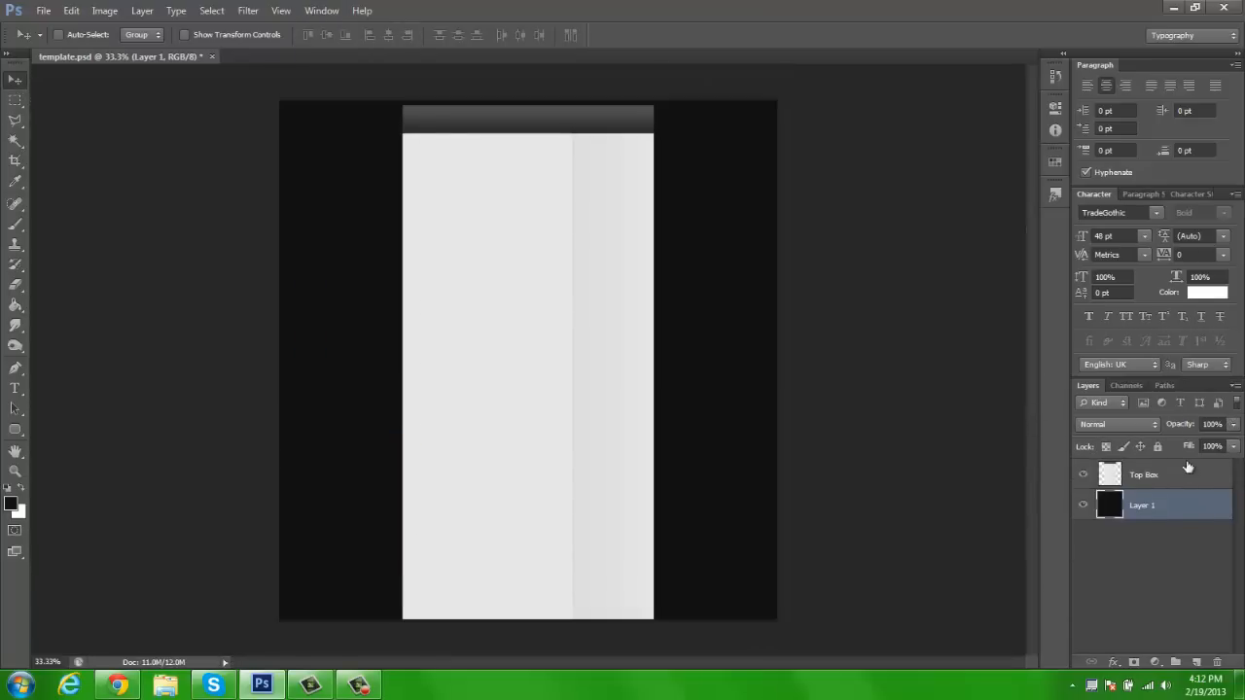
Browse the installed fonts and examine their samples
left_click(1161, 213)
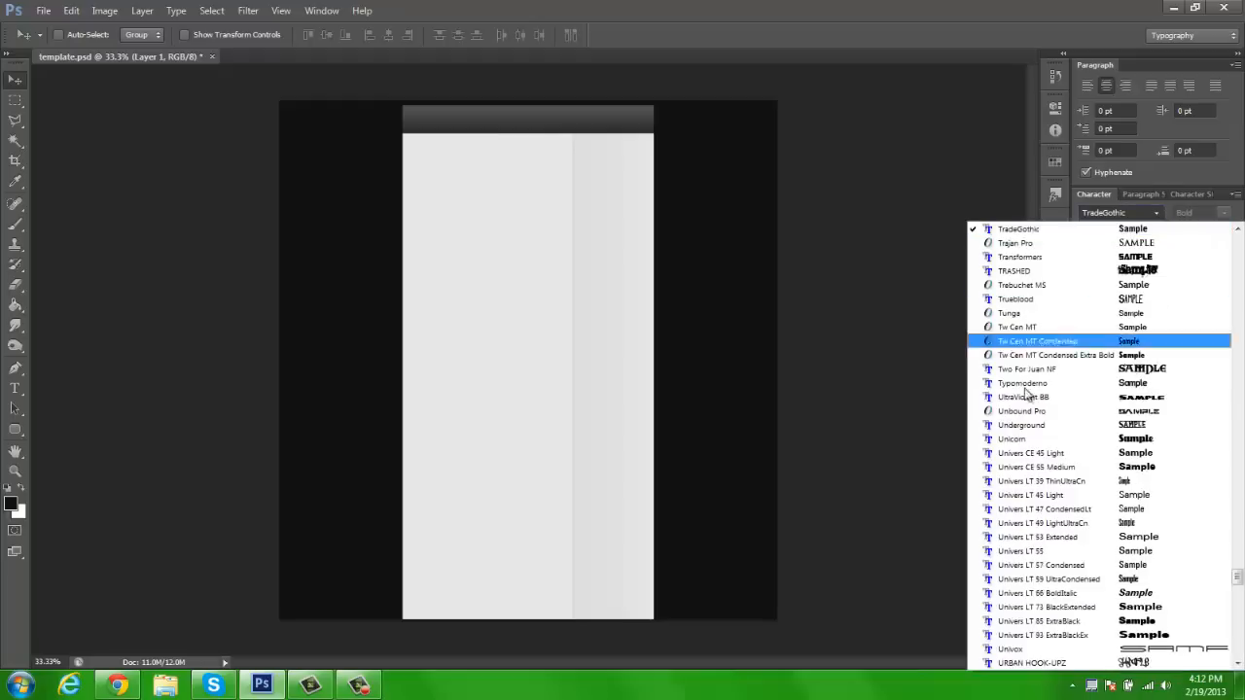
scroll(1055, 526, "down", 1)
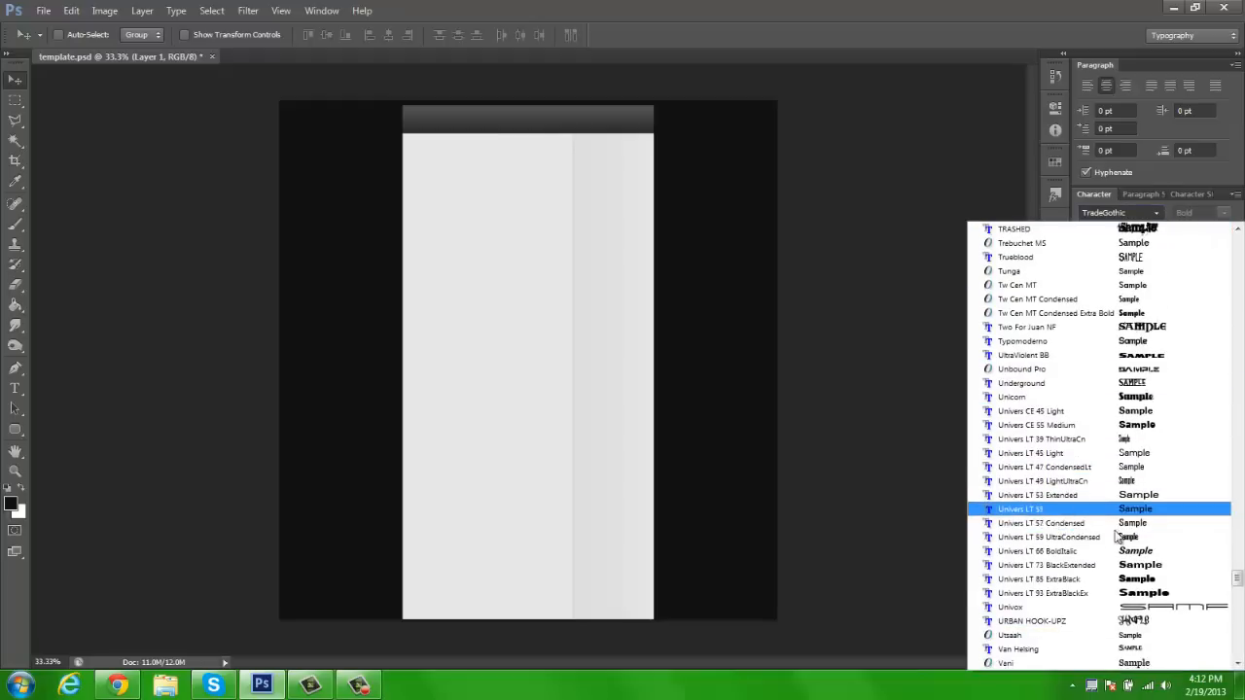
left_click_drag(1237, 583, 1238, 596)
scroll(1141, 496, "up", 1)
scroll(1144, 501, "up", 20)
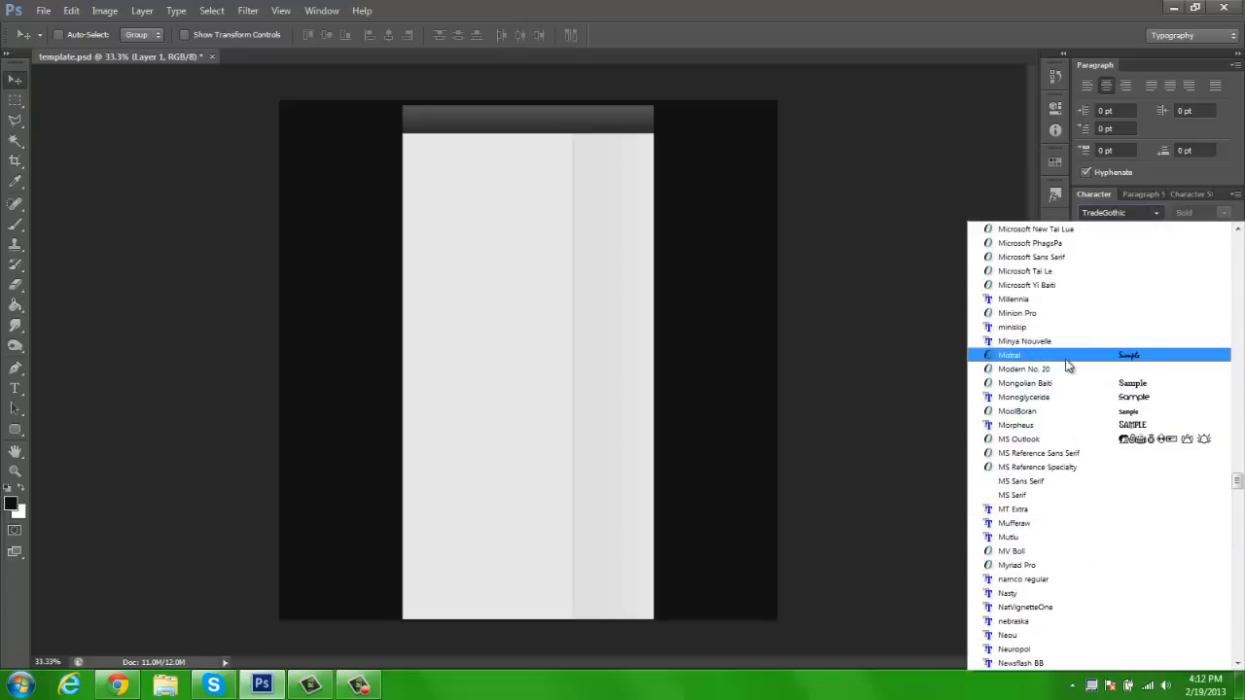
scroll(1070, 443, "up", 20)
scroll(1099, 442, "up", 10)
left_click_drag(1241, 241, 1241, 249)
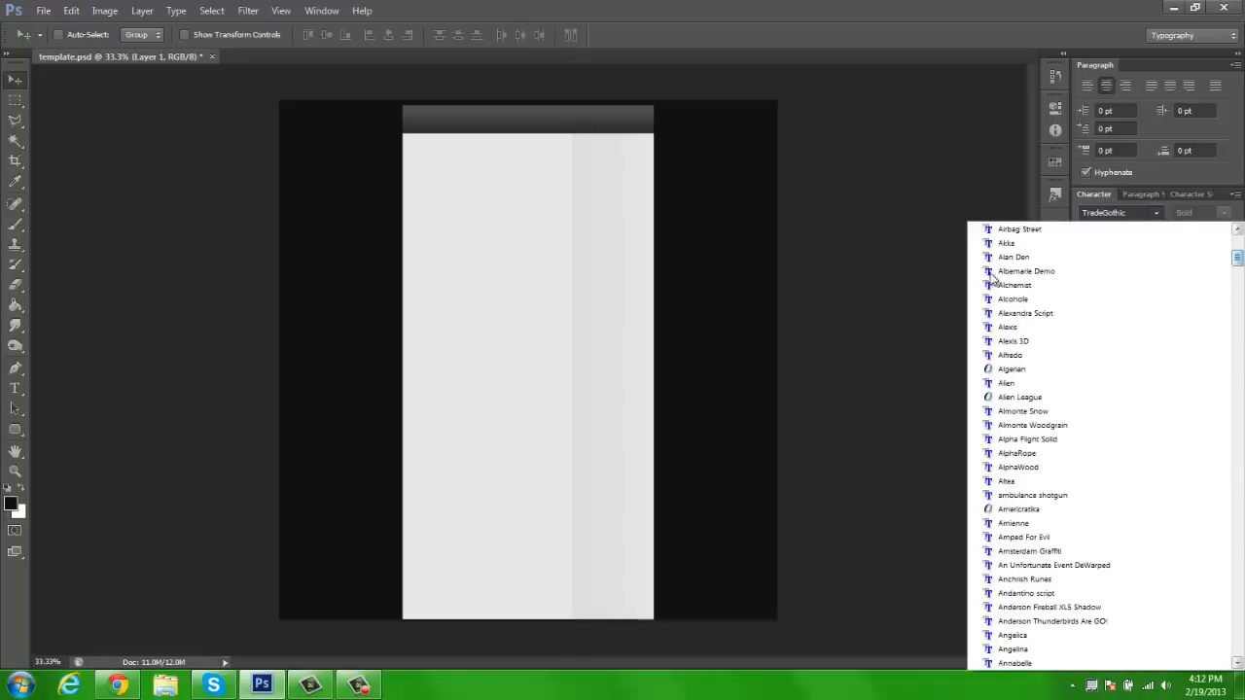
left_click(10, 393)
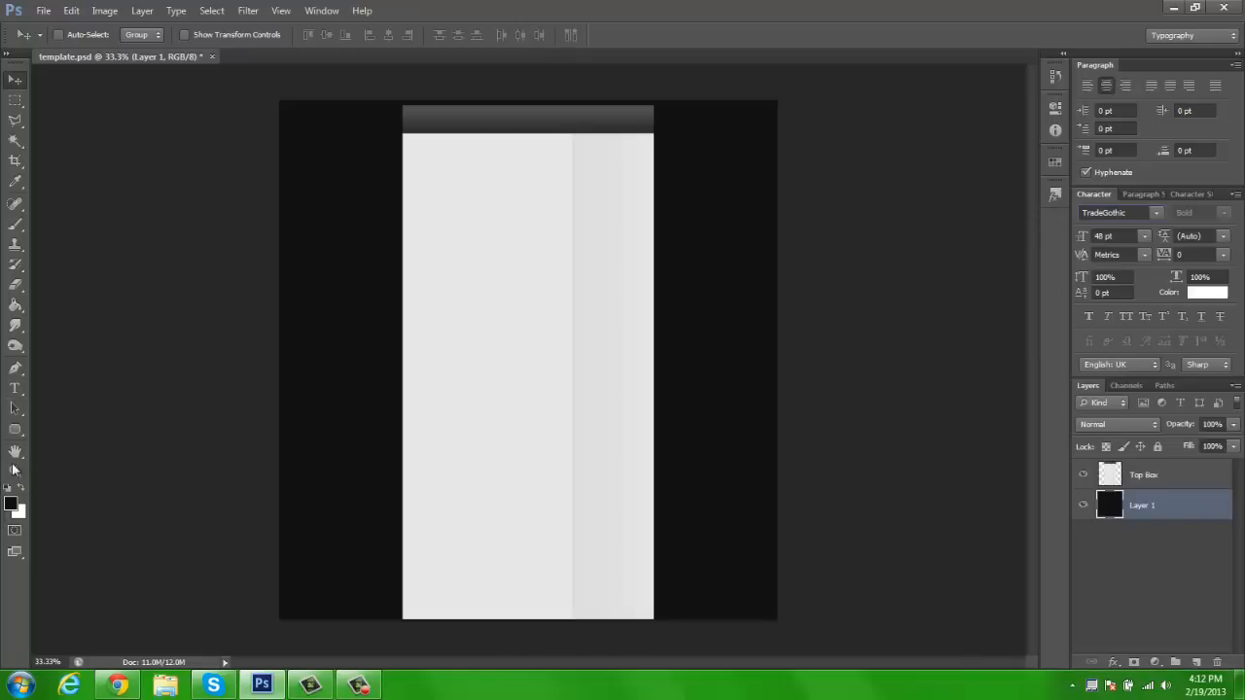
Choose Odessa LET as the font for the Type tool
left_click(14, 387)
left_click(1156, 212)
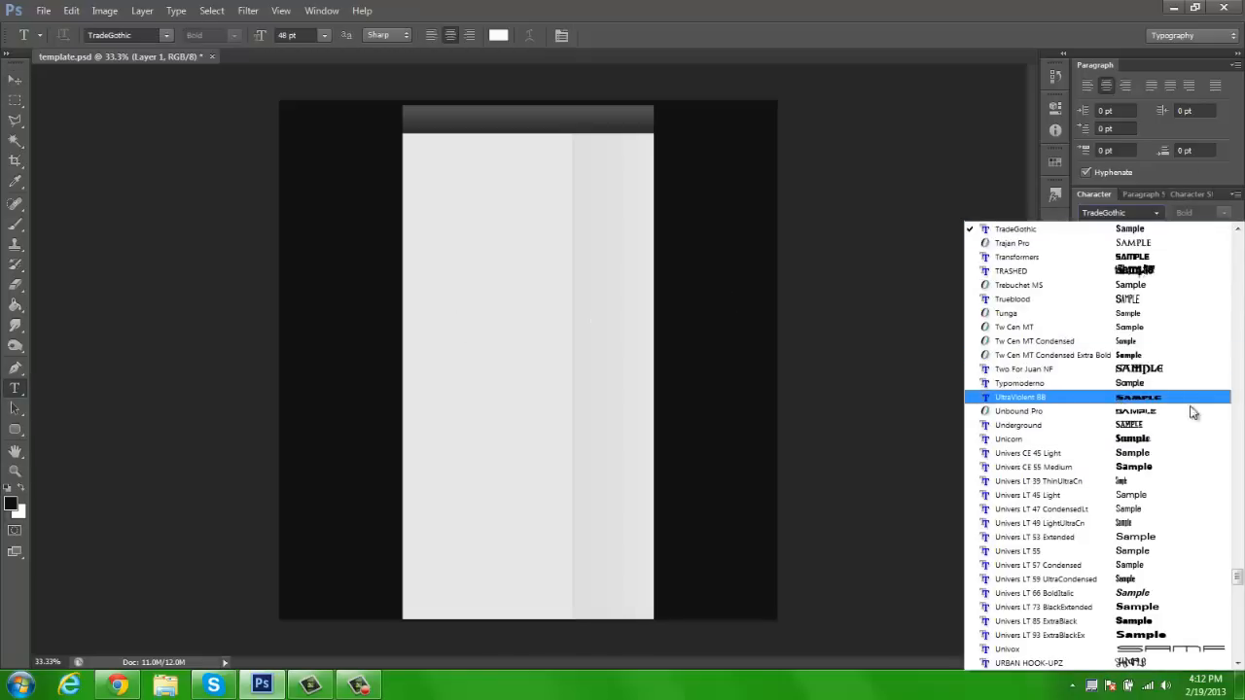
left_click_drag(1241, 572, 1237, 498)
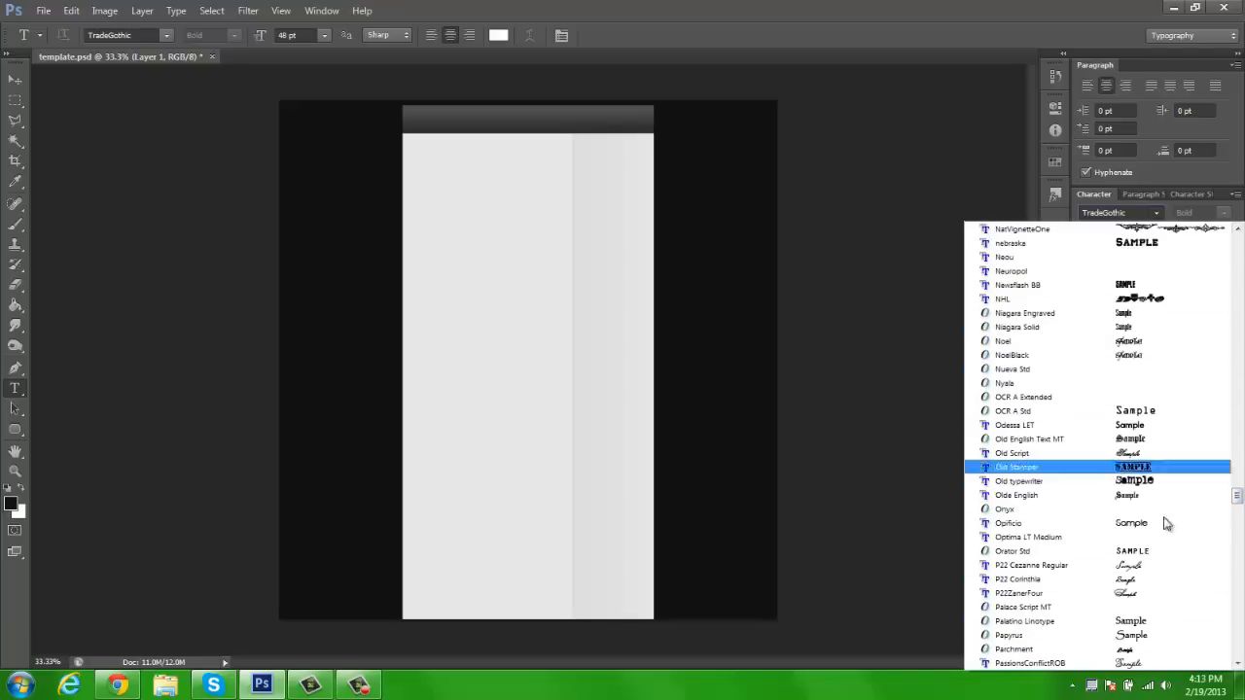
mouse_move(1240, 501)
left_mouse_down()
mouse_move(1237, 476)
mouse_move(1240, 501)
left_mouse_up()
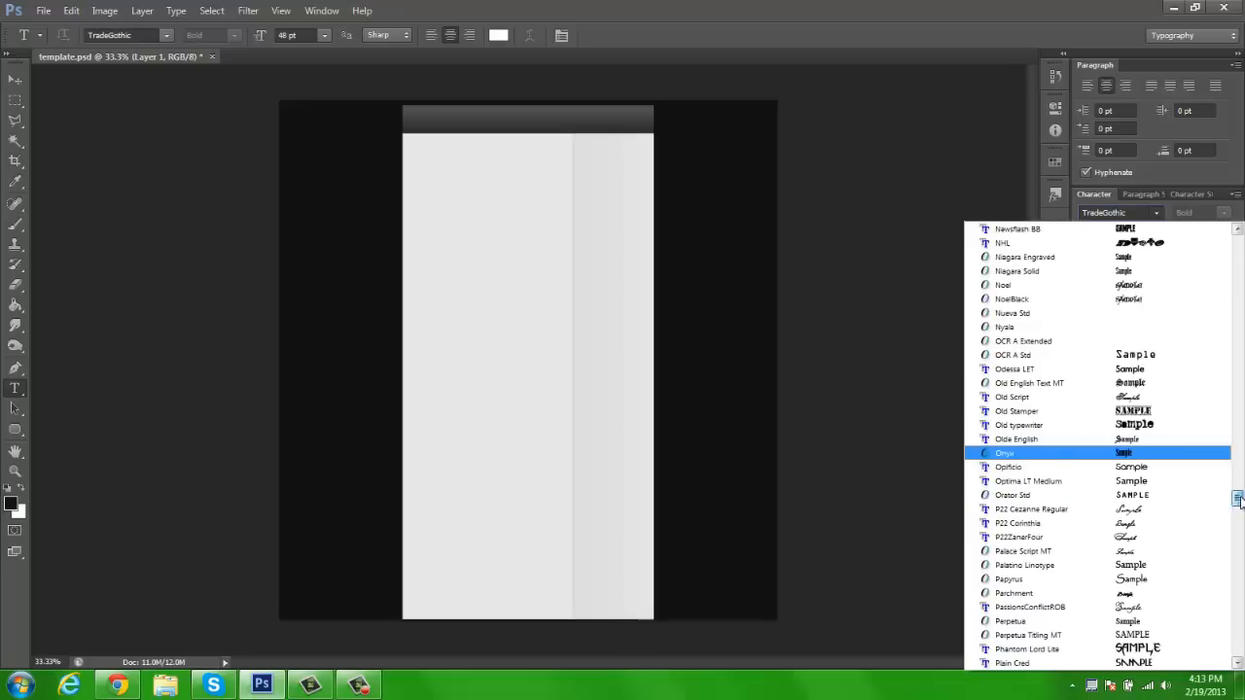
left_click(1051, 371)
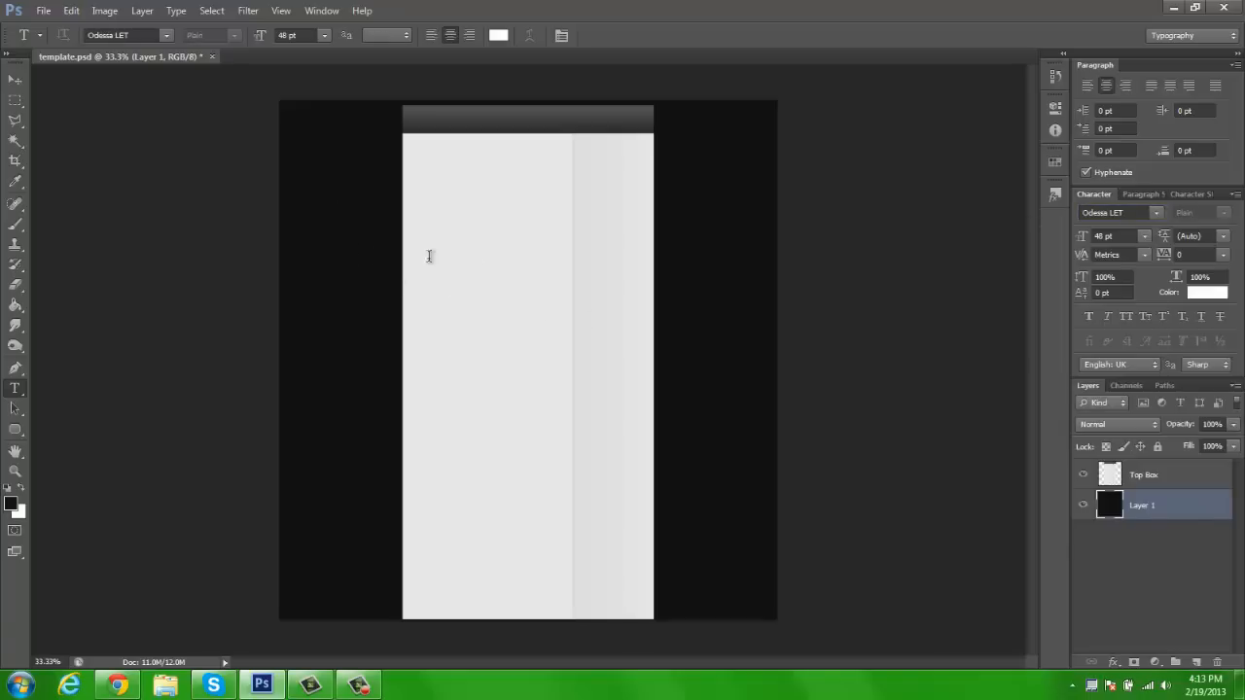
Add the white text "Text" on the black area left of the light panel and shift it slightly up toward the panel
left_click(353, 248)
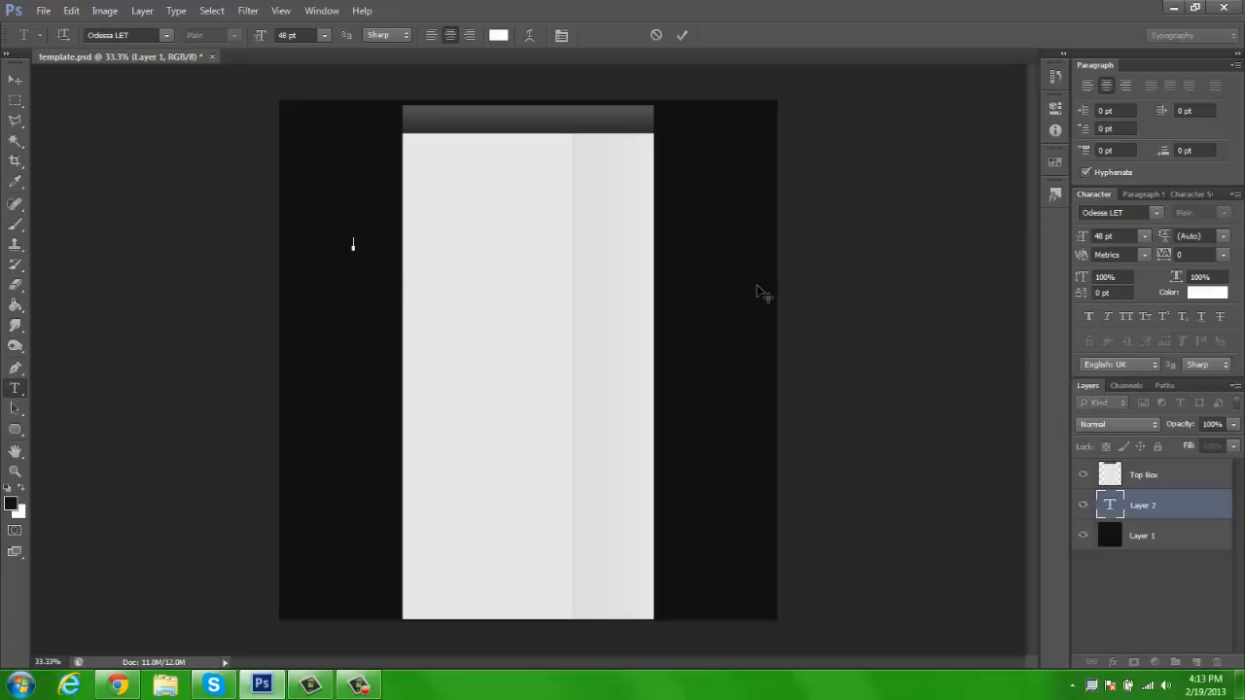
type("Text")
left_click(15, 79)
left_click_drag(431, 217, 441, 190)
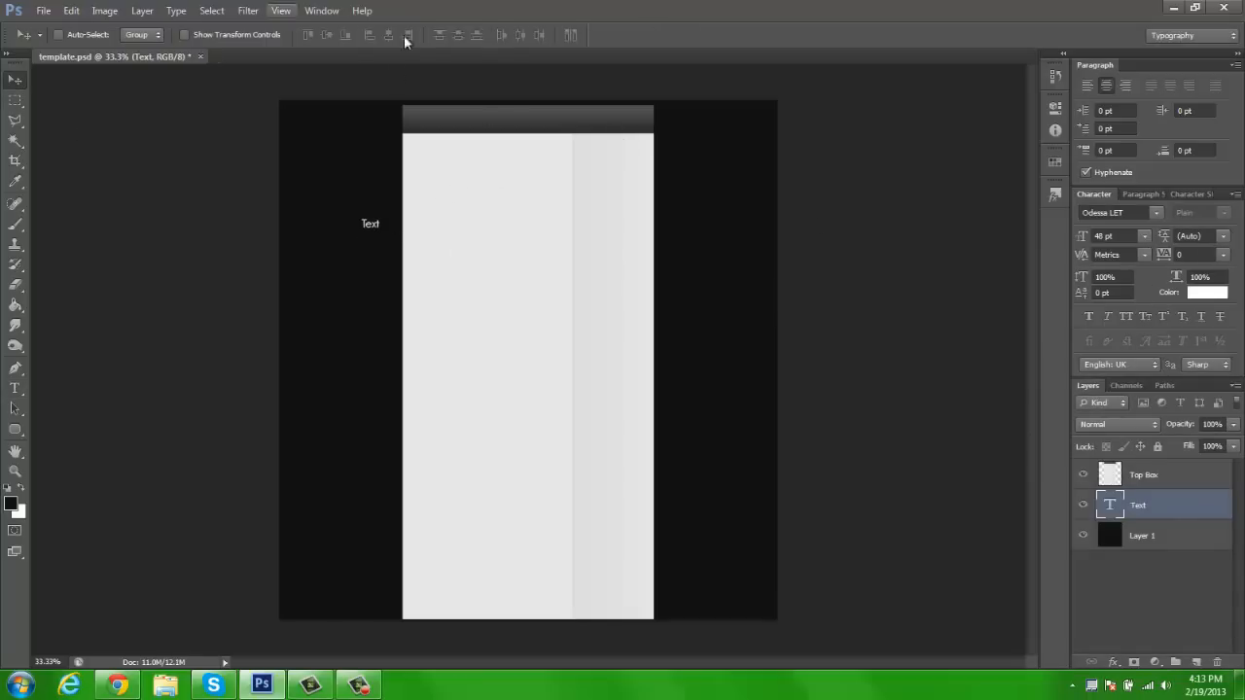
Show the rulers and place a vertical guide at 2 on the horizontal ruler, over the left black area
key("ctrl+r")
key("ctrl+r")
key("ctrl+r")
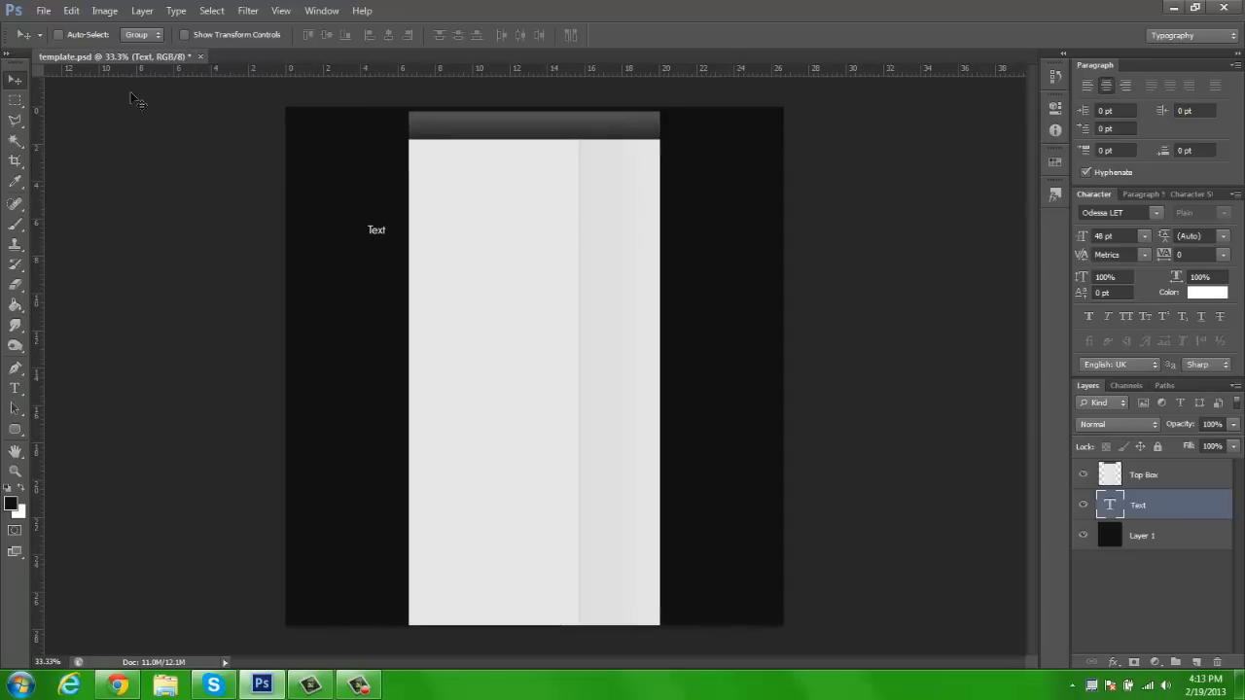
left_click_drag(277, 72, 345, 70)
left_click_drag(39, 167, 323, 169)
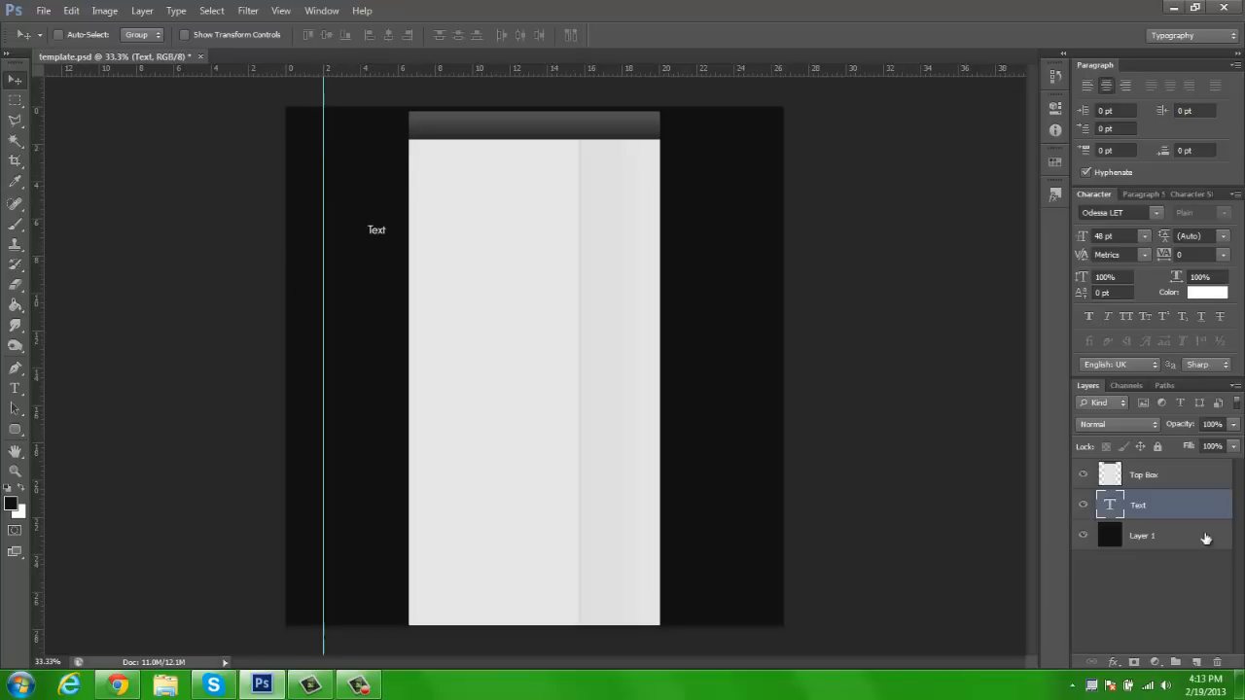
Move the text up beside the light panel's left edge and place a second vertical guide at about 24.5 on the ruler
left_click_drag(382, 233, 328, 178)
left_click_drag(313, 177, 387, 189)
left_click_drag(39, 200, 734, 232)
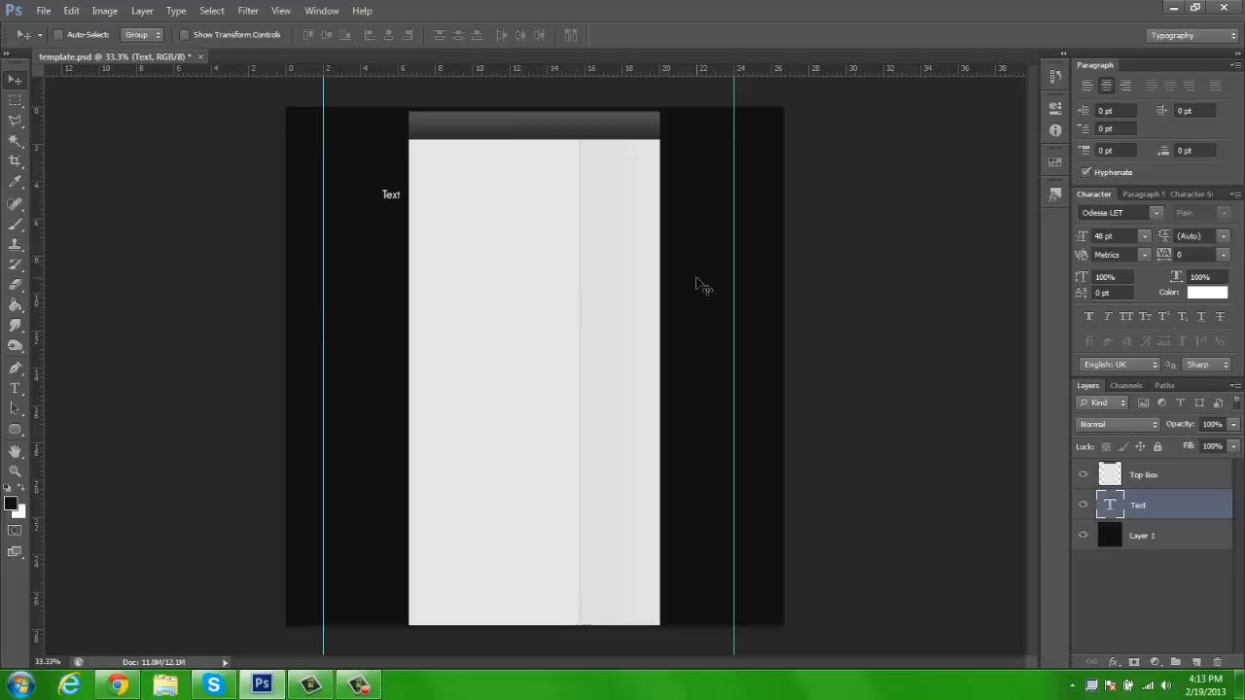
left_click_drag(736, 264, 747, 265)
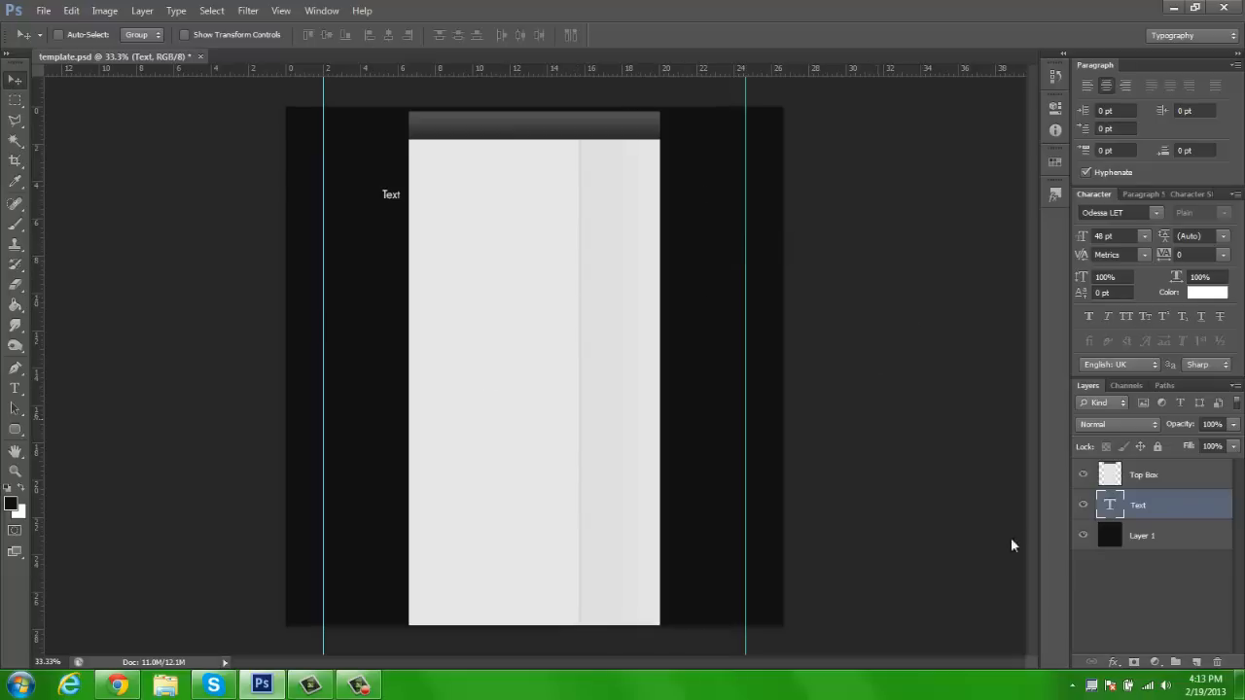
Rotate the text 90° counterclockwise and move it up in the black area beside the light panel's upper left corner
key("z")
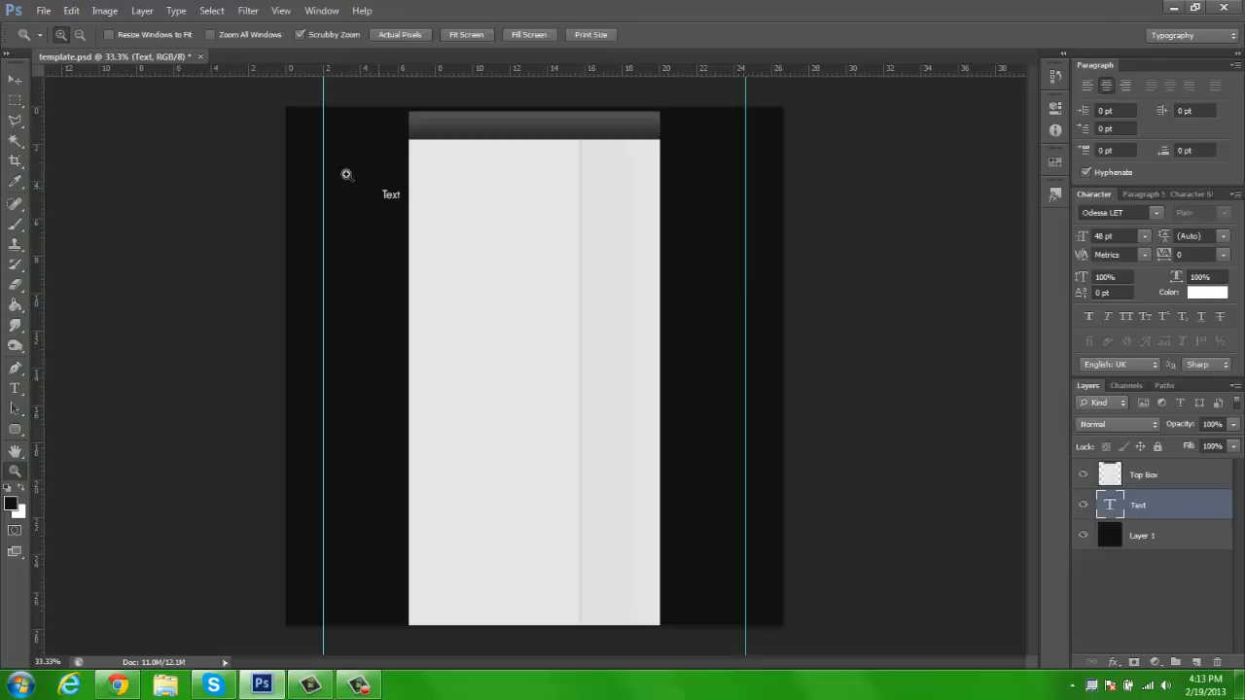
left_click(386, 192)
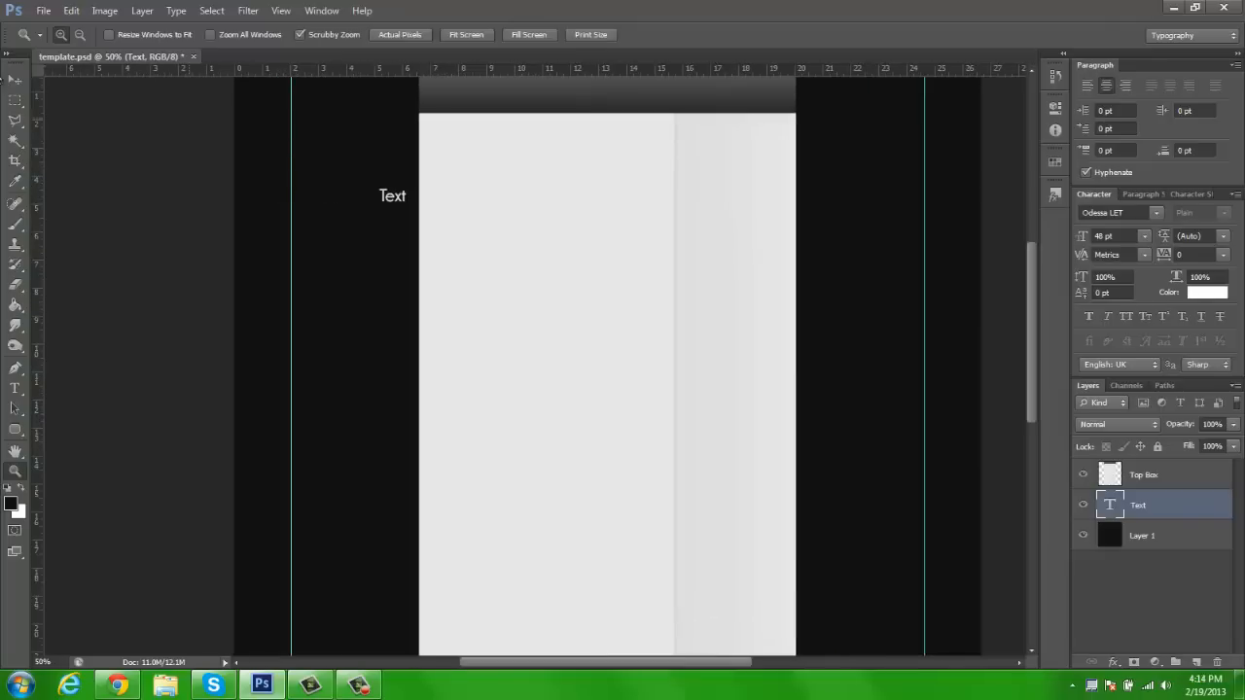
key("h")
mouse_move(456, 253)
left_mouse_down()
mouse_move(482, 286)
mouse_move(481, 267)
mouse_move(406, 240)
mouse_move(322, 239)
mouse_move(428, 241)
mouse_move(434, 262)
left_mouse_up()
key("v")
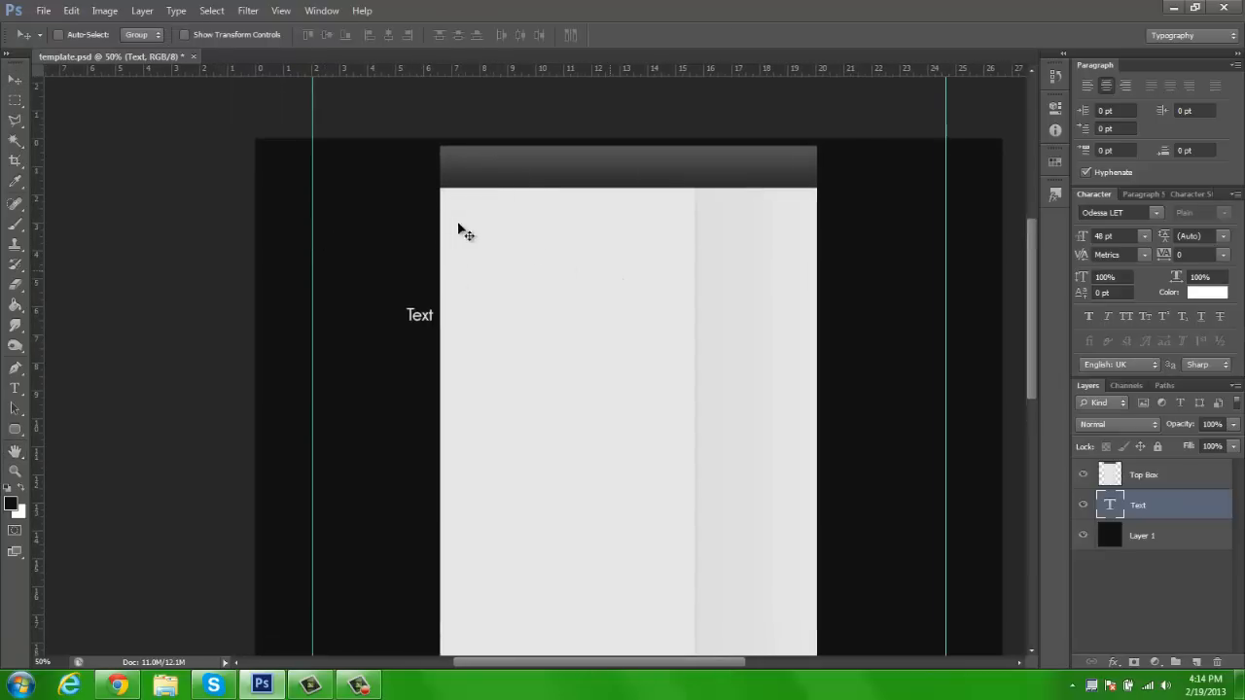
key("ctrl+t")
left_click_drag(256, 256, 252, 284)
left_click_drag(377, 210, 560, 164)
left_click_drag(188, 108, 211, 127)
key("Return")
left_click_drag(434, 279, 438, 177)
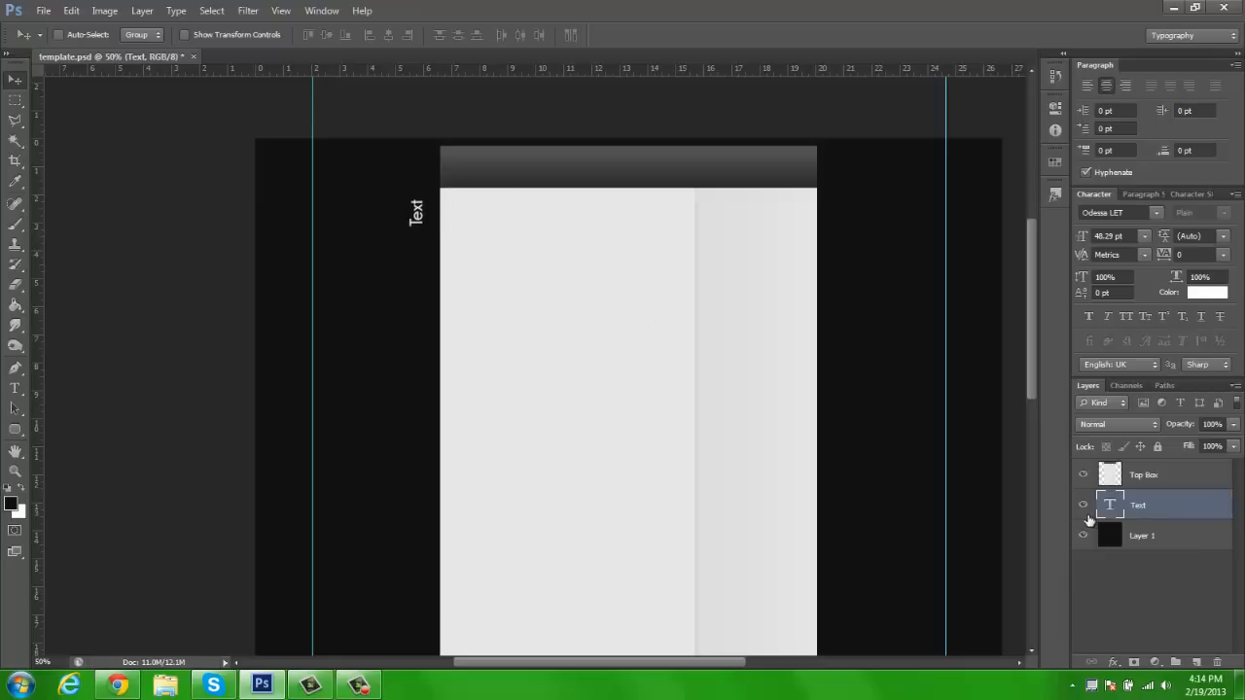
Hide the Text layer and add a new empty layer directly above Layer 1
left_click(1162, 536)
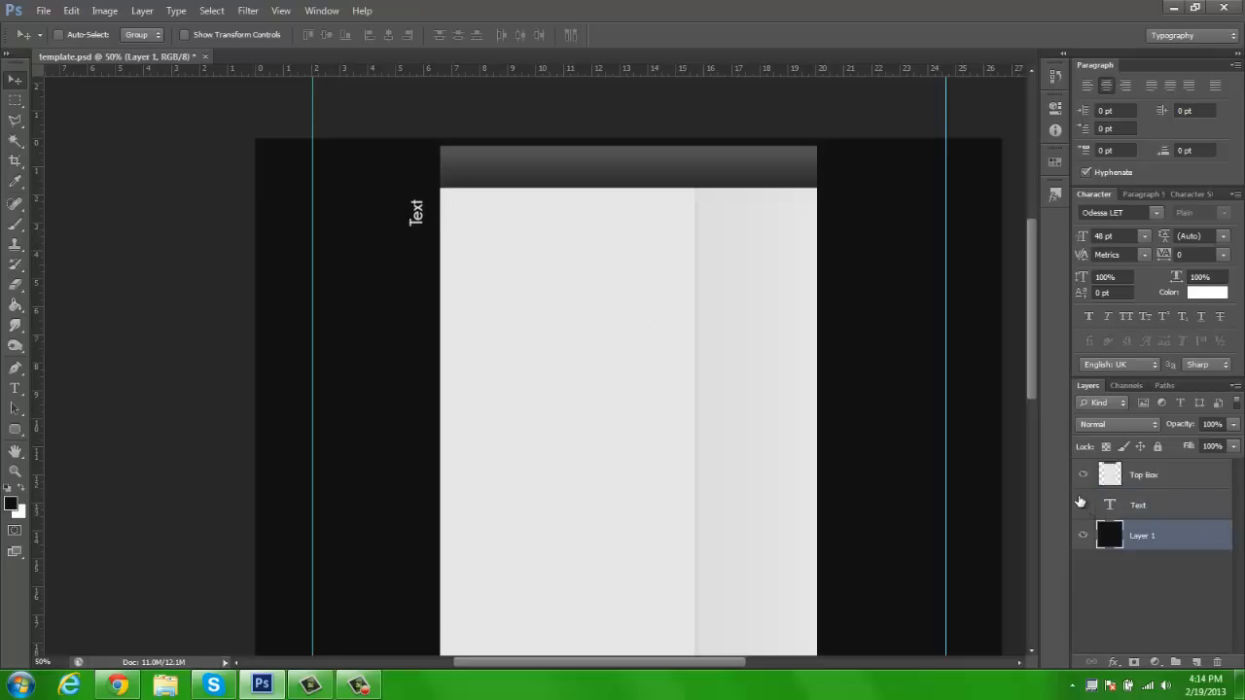
key("h")
left_click_drag(681, 467, 668, 425)
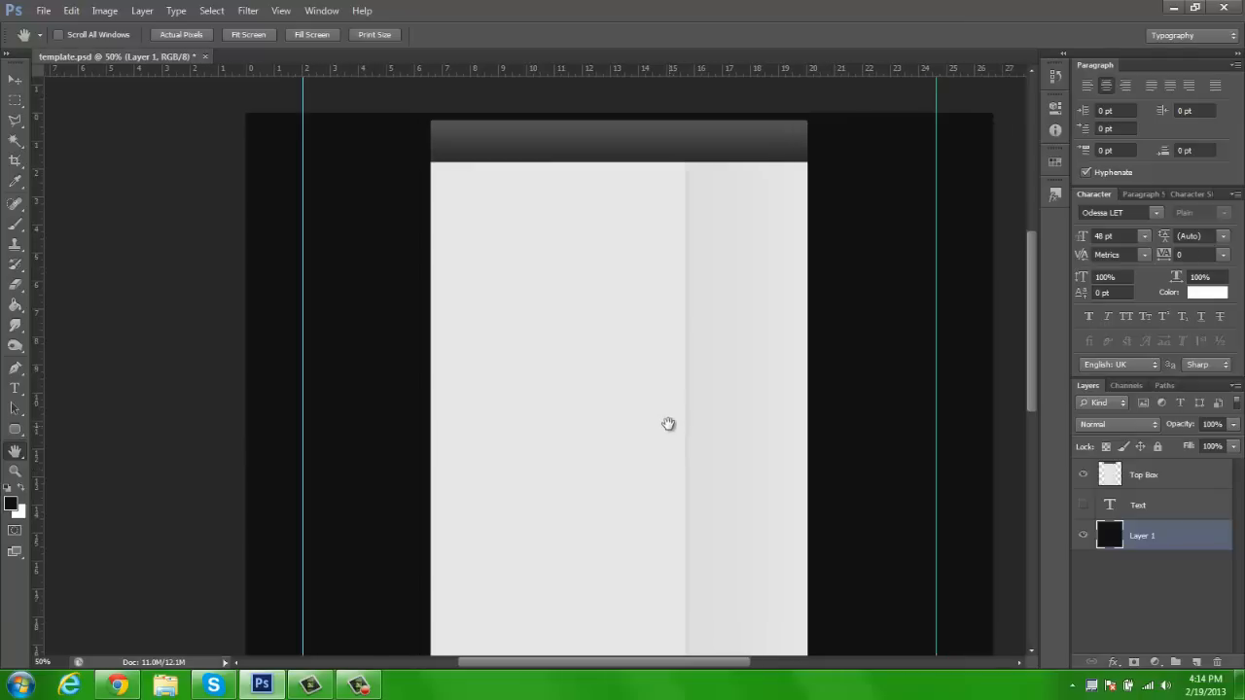
left_click(1198, 663)
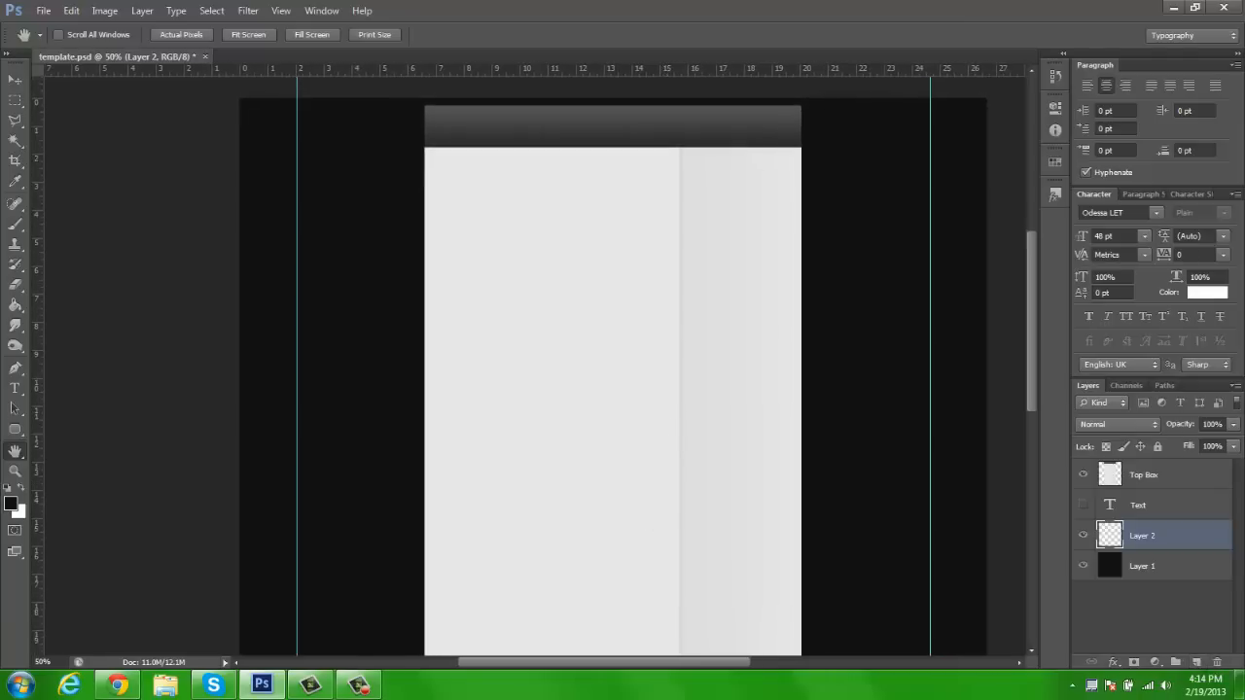
Choose the Rounded Rectangle Tool and set the foreground colour to grey 575757
left_click(12, 433)
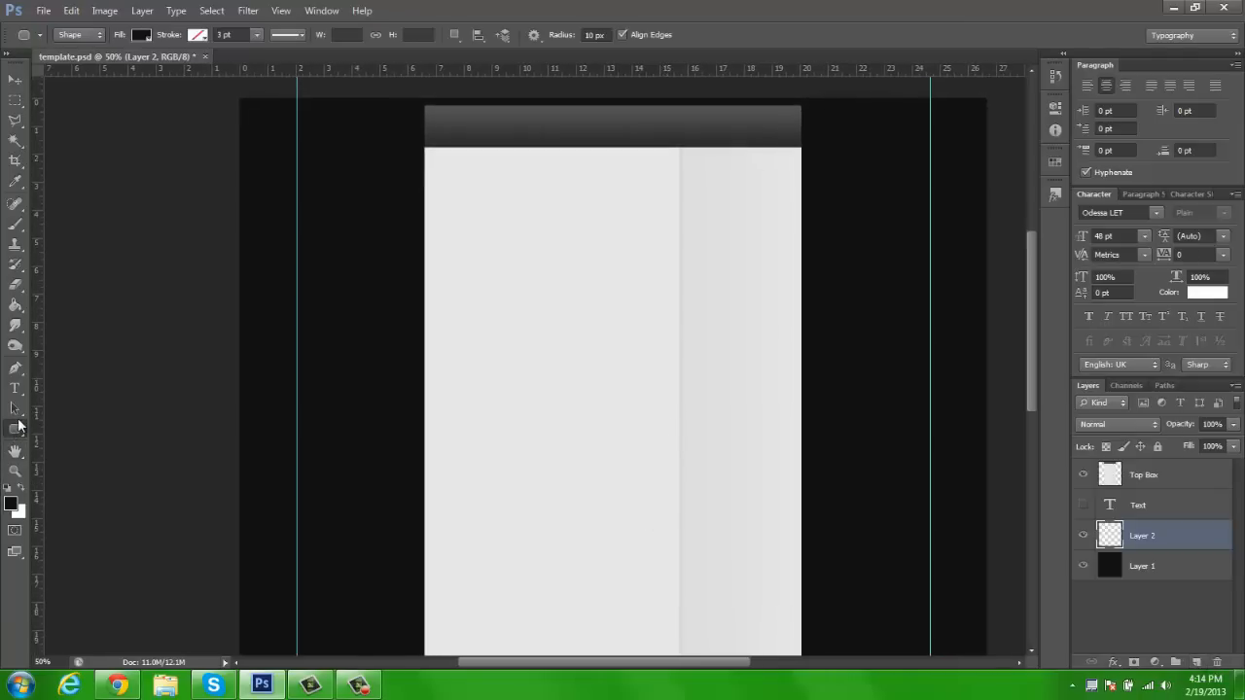
left_click(18, 432)
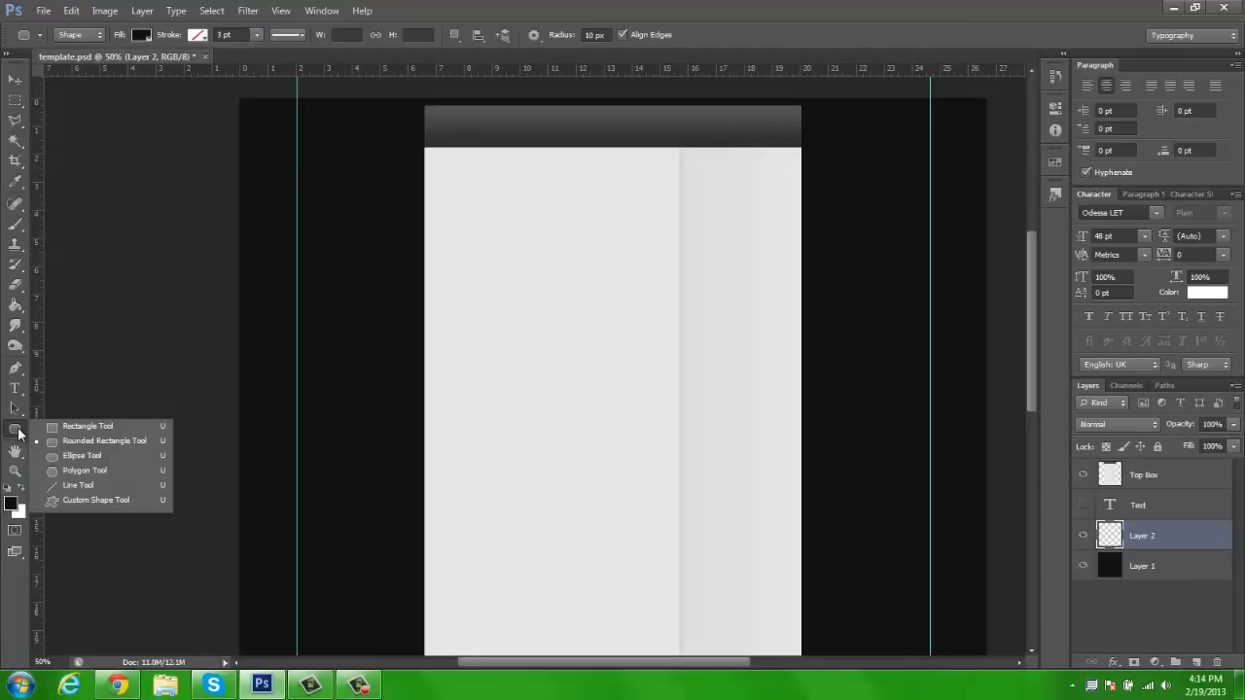
left_click(21, 430)
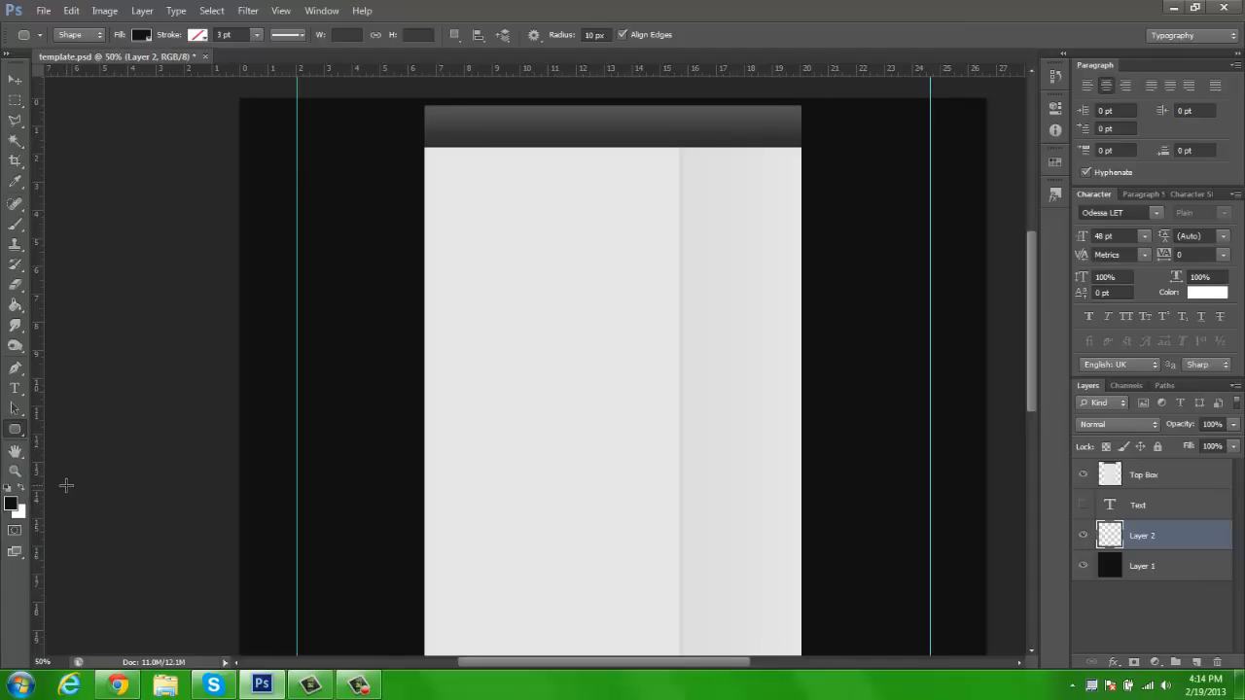
left_click(10, 504)
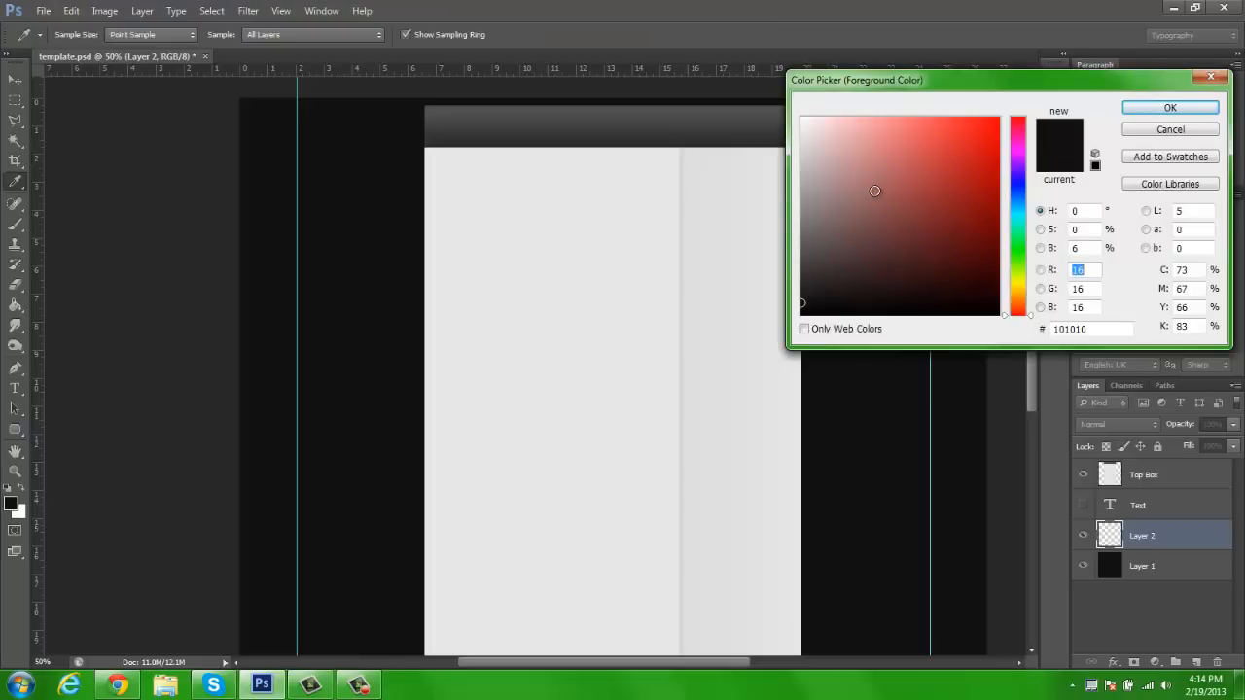
left_click(1158, 109)
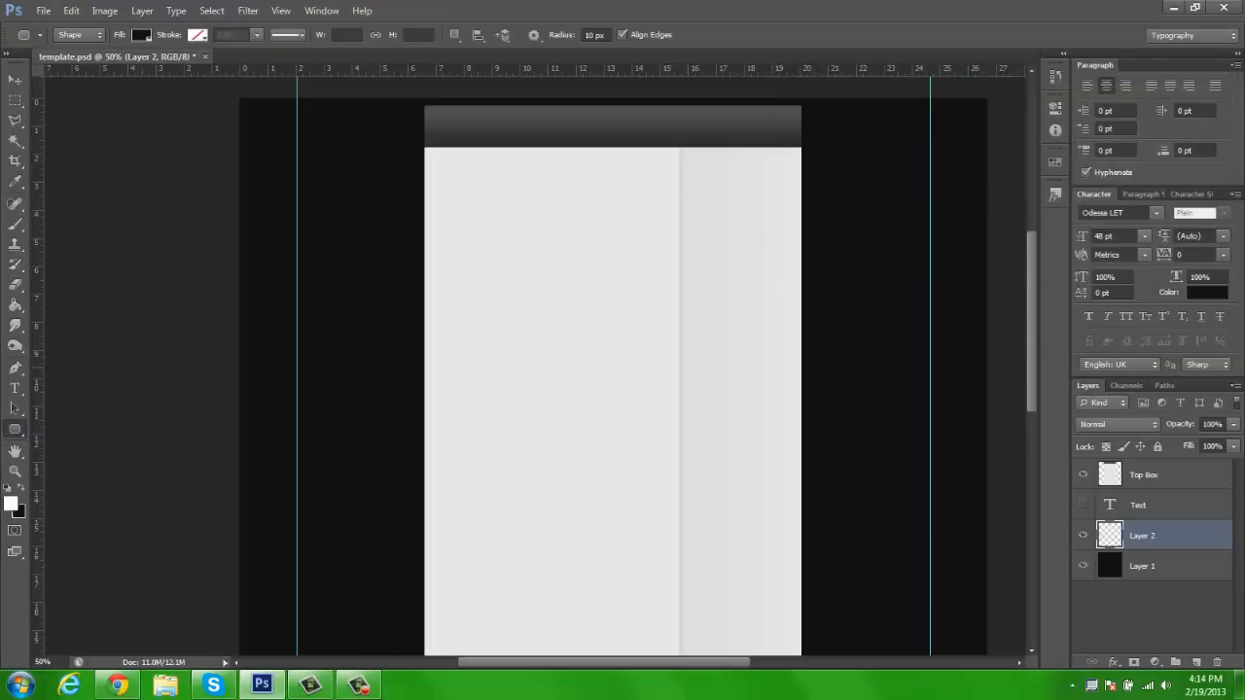
left_click(10, 504)
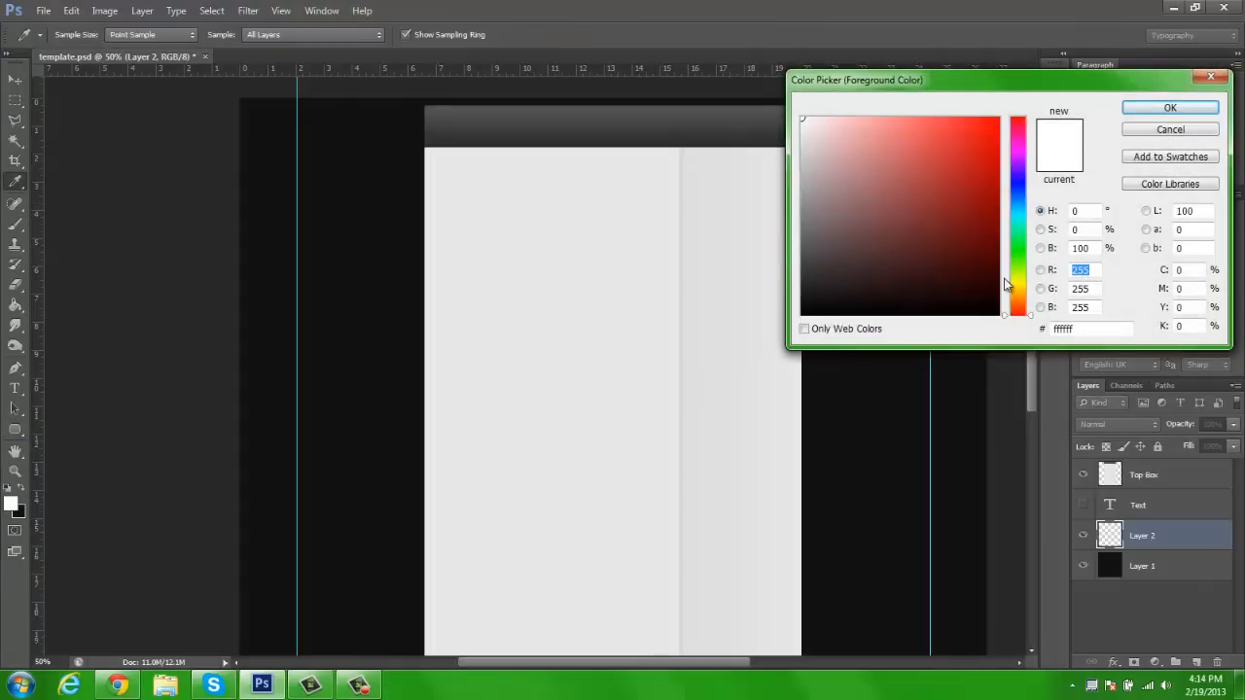
mouse_move(880, 253)
left_mouse_down()
mouse_move(783, 299)
mouse_move(788, 247)
left_mouse_up()
left_click(1171, 107)
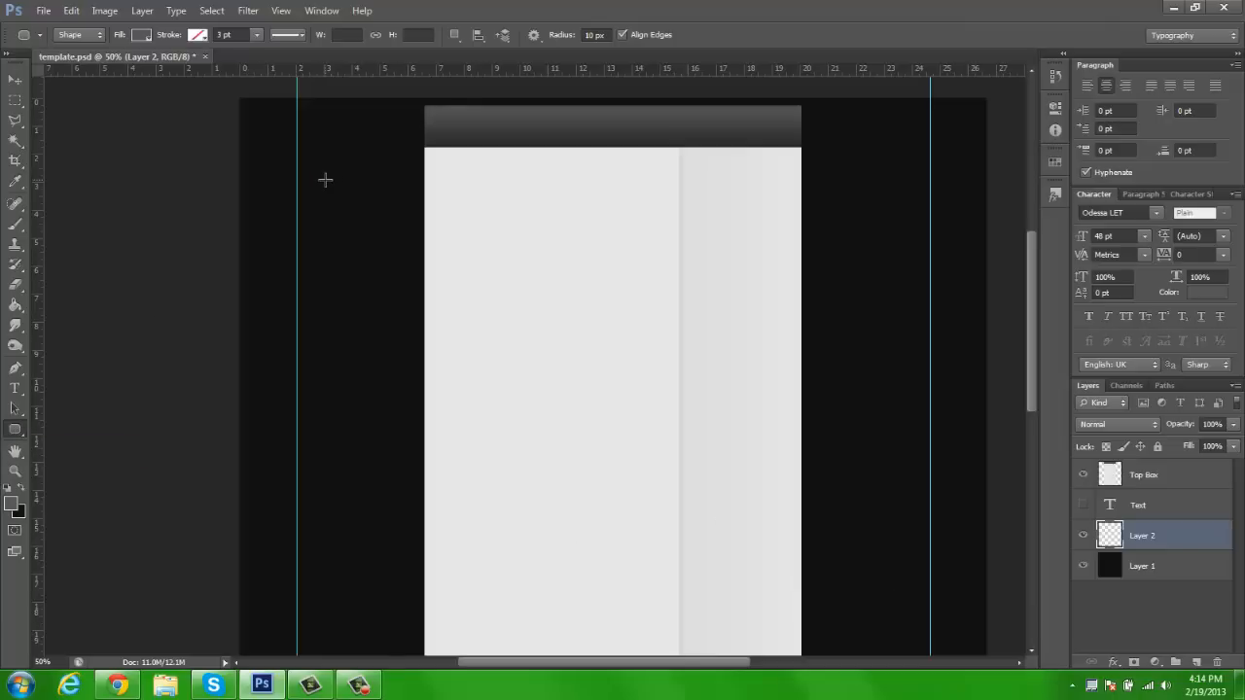
Draw a grey rounded rectangle about 158 × 1250 px beside the light panel's left edge and duplicate it to the panel's right side
left_click_drag(355, 152, 416, 633)
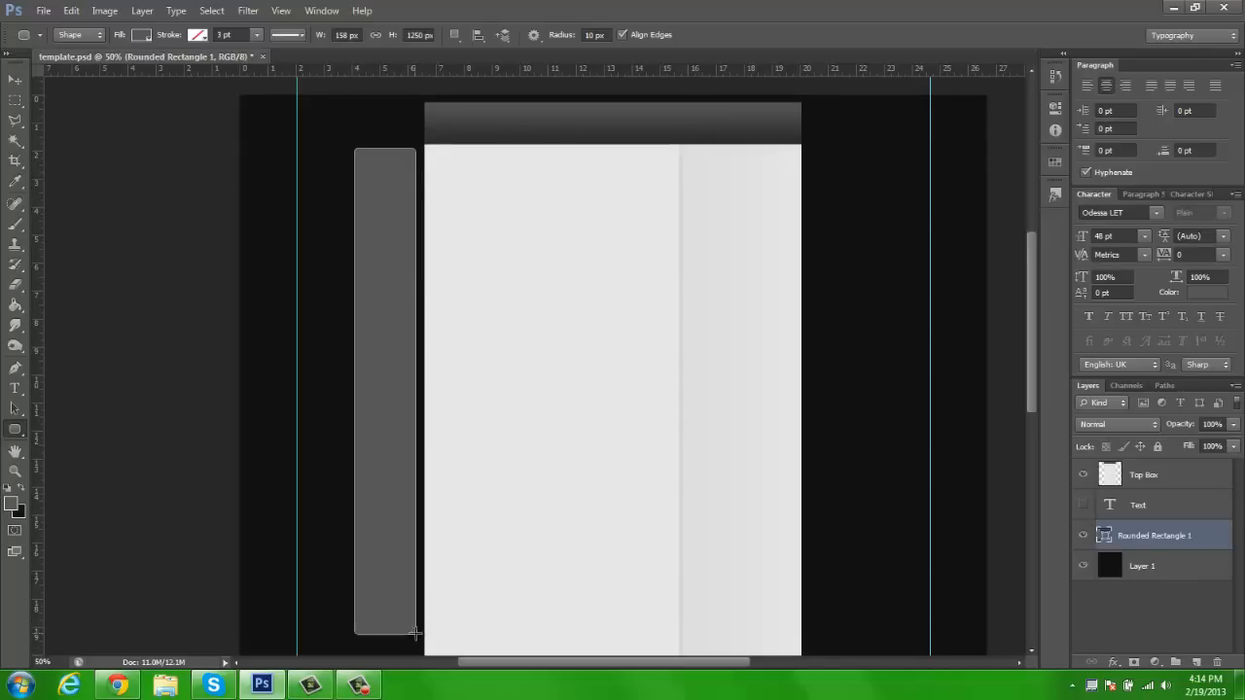
left_click(15, 79)
left_click_drag(392, 351, 830, 370)
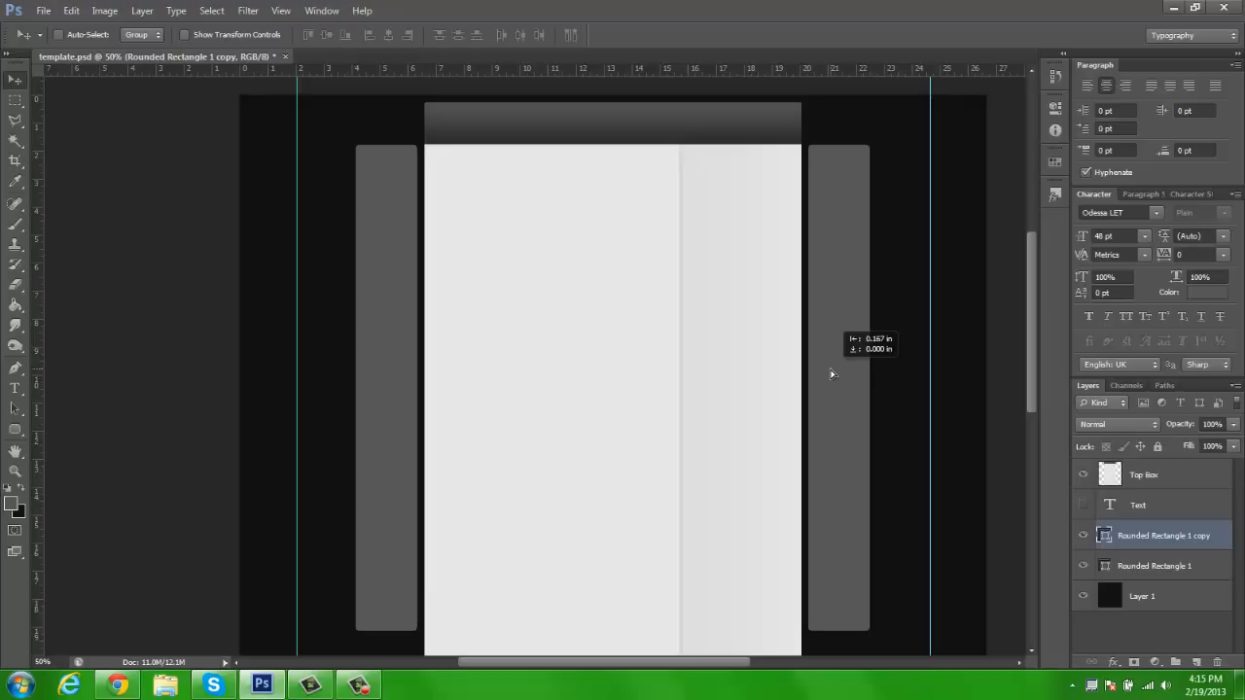
Move the left grey rectangle toward the light panel, leaving a gap of about 5 px
key("z")
left_click(434, 296)
left_click(382, 314)
left_click(385, 311)
left_click_drag(465, 328, 574, 341)
key("v")
left_click_drag(251, 339, 314, 339)
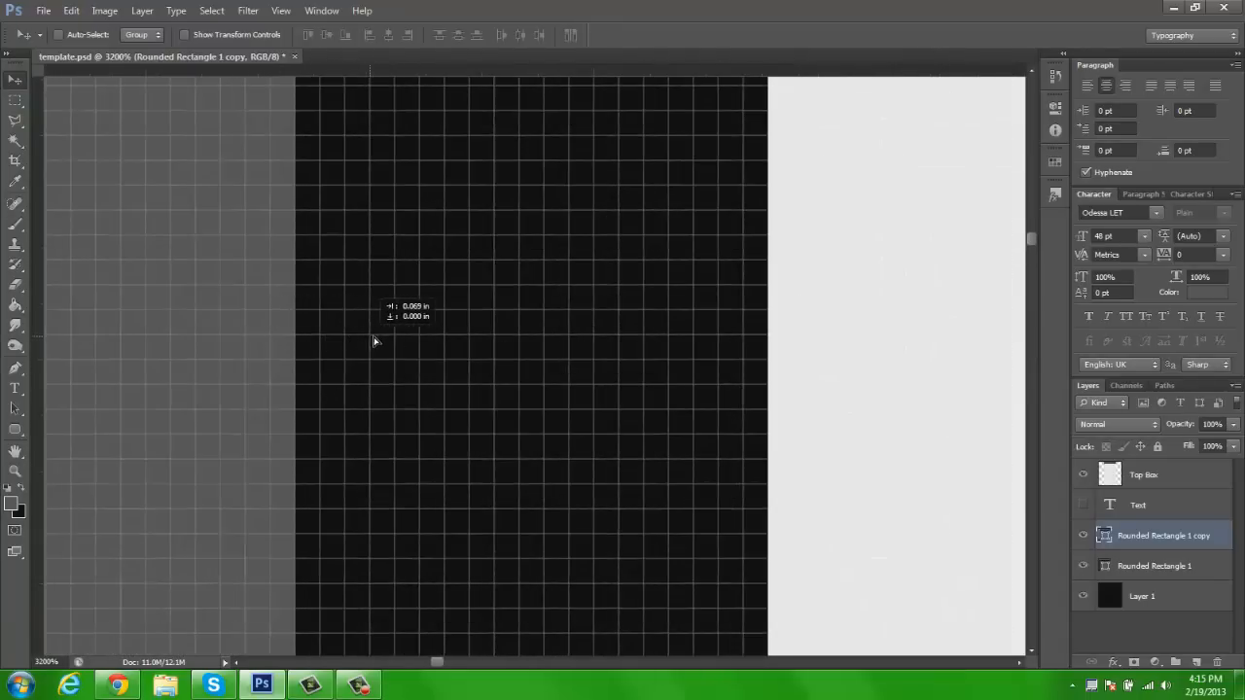
left_click_drag(411, 338, 414, 339)
left_click(1148, 565)
left_click_drag(269, 344, 595, 344)
Move the right grey rectangle toward the light panel until its gap matches the one on the left side
left_click_drag(772, 341, 259, 344)
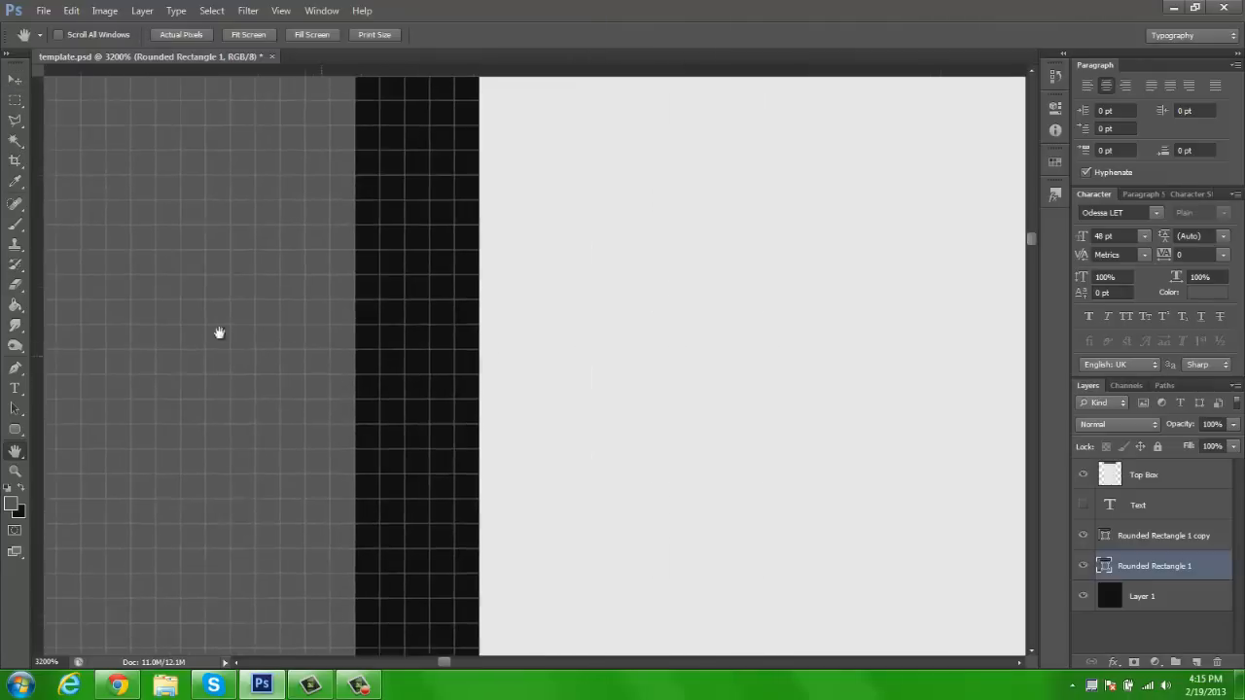
left_click_drag(952, 406, 361, 378)
left_click_drag(941, 375, 252, 332)
left_click_drag(610, 391, 328, 361)
left_click_drag(789, 387, 172, 345)
left_click_drag(849, 393, 178, 378)
left_click_drag(833, 428, 431, 454)
left_click_drag(833, 467, 233, 458)
left_click_drag(797, 460, 570, 431)
left_click_drag(835, 420, 418, 440)
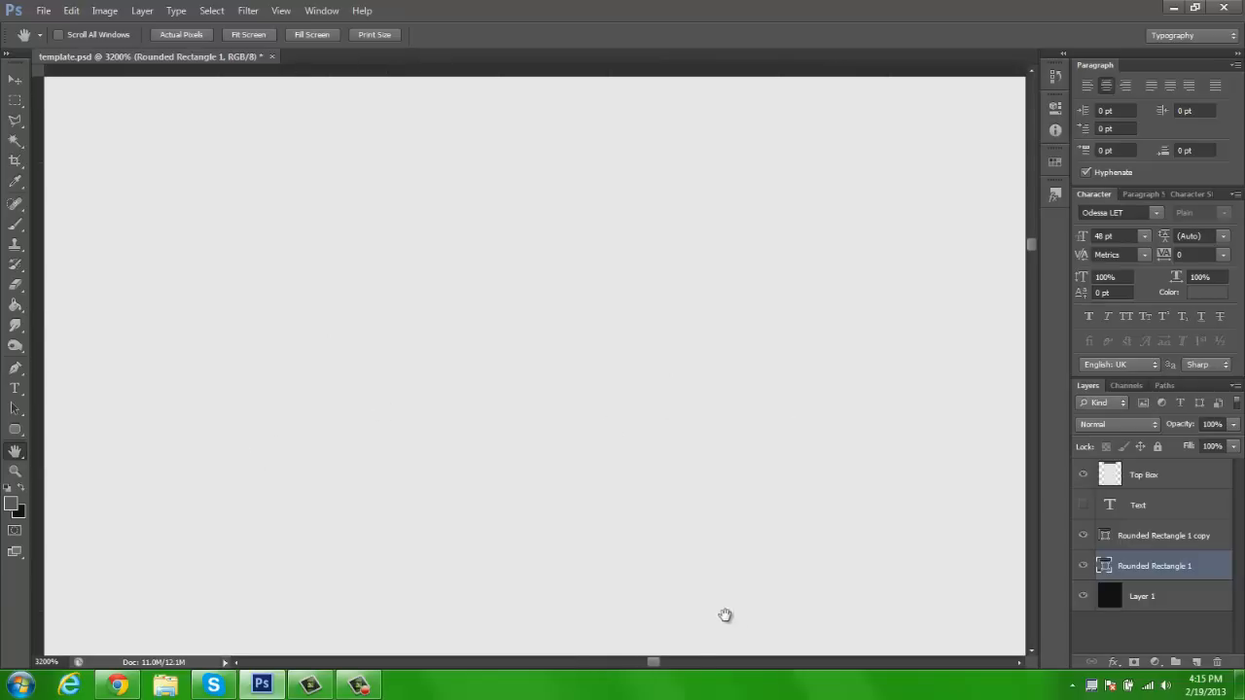
left_click_drag(665, 663, 820, 669)
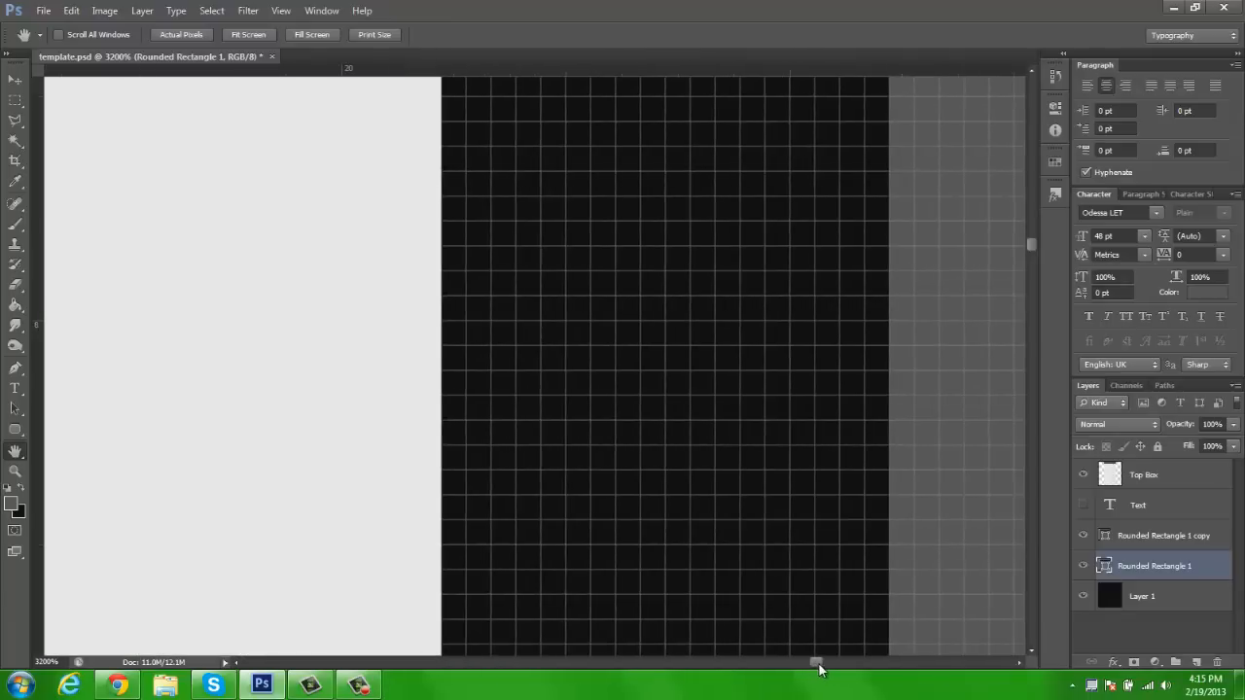
left_click(1175, 538)
key("v")
left_click_drag(917, 442, 588, 447)
key("z")
left_click(471, 33)
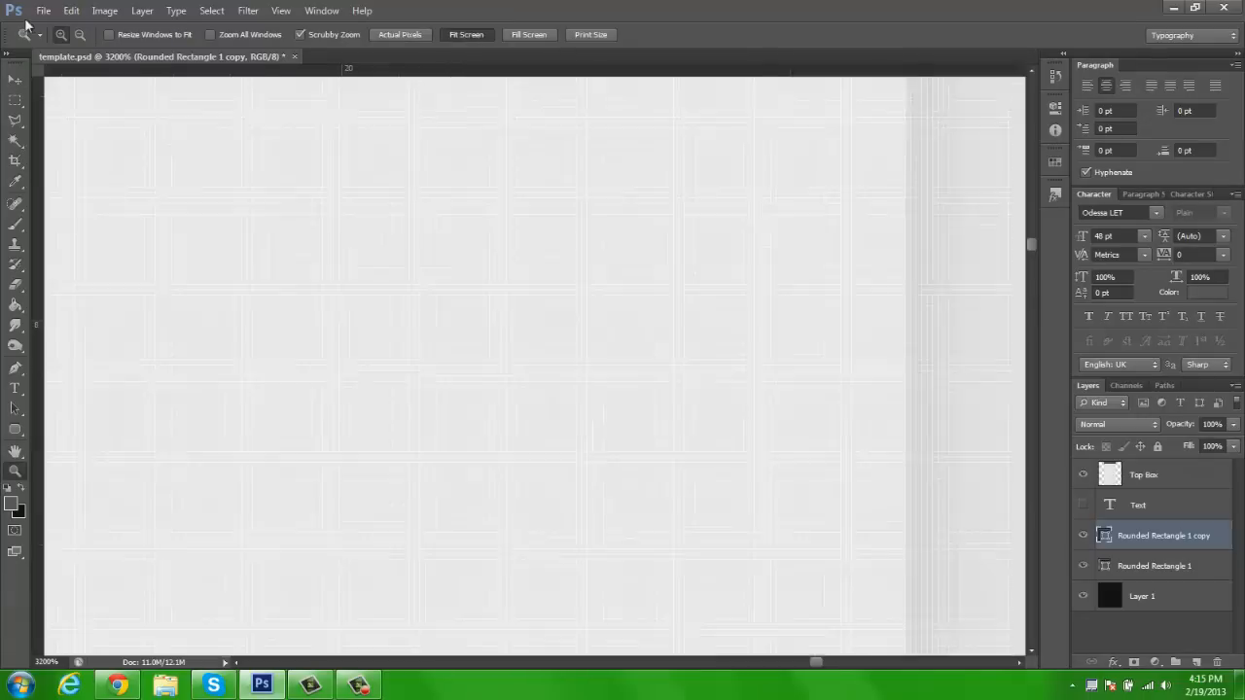
Add a new empty layer above the two grey rounded rectangle layers
left_click(14, 79)
key("z")
left_click(14, 82)
key("z")
left_click(340, 223)
key("h")
left_click_drag(322, 178, 365, 218)
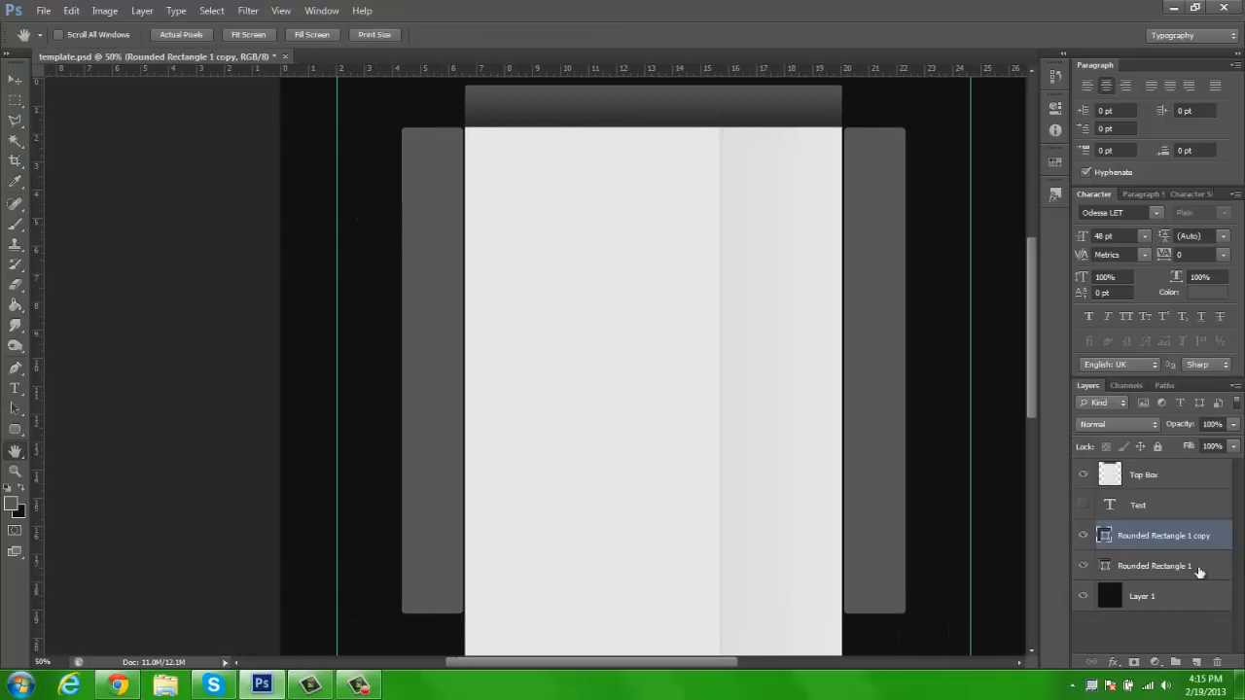
left_click(1196, 662)
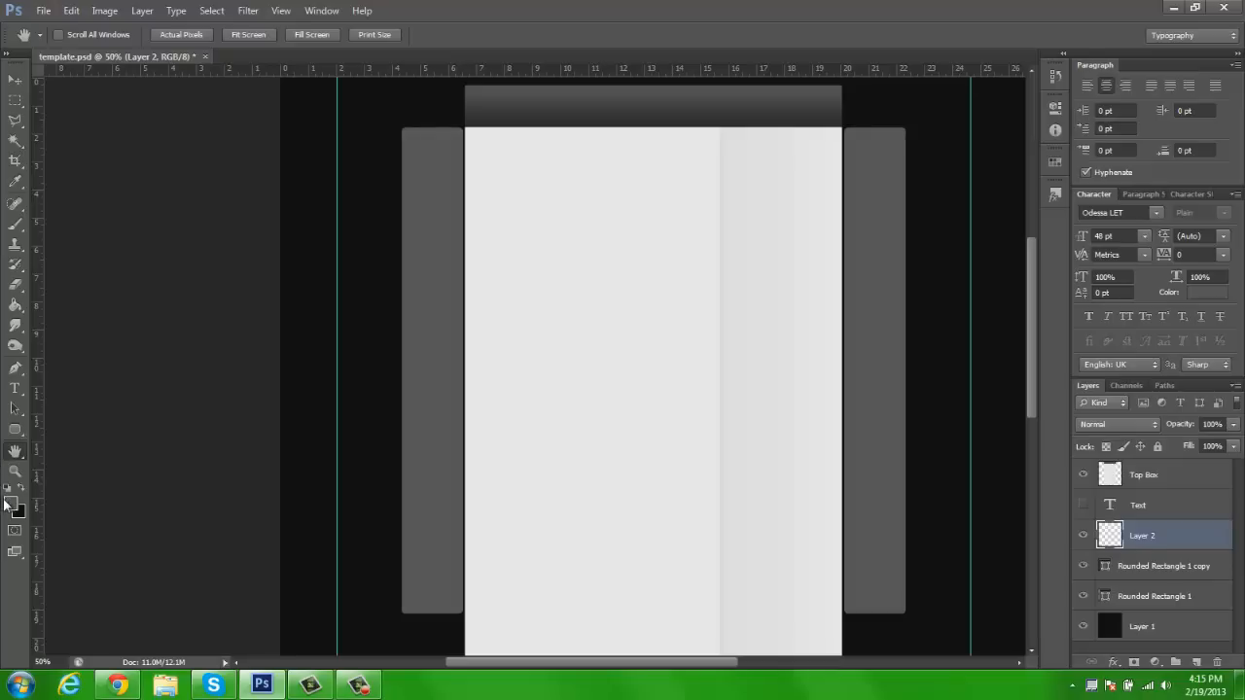
Set the foreground colour to near-black 0b0b0b, slightly darker than the background
left_click(10, 506)
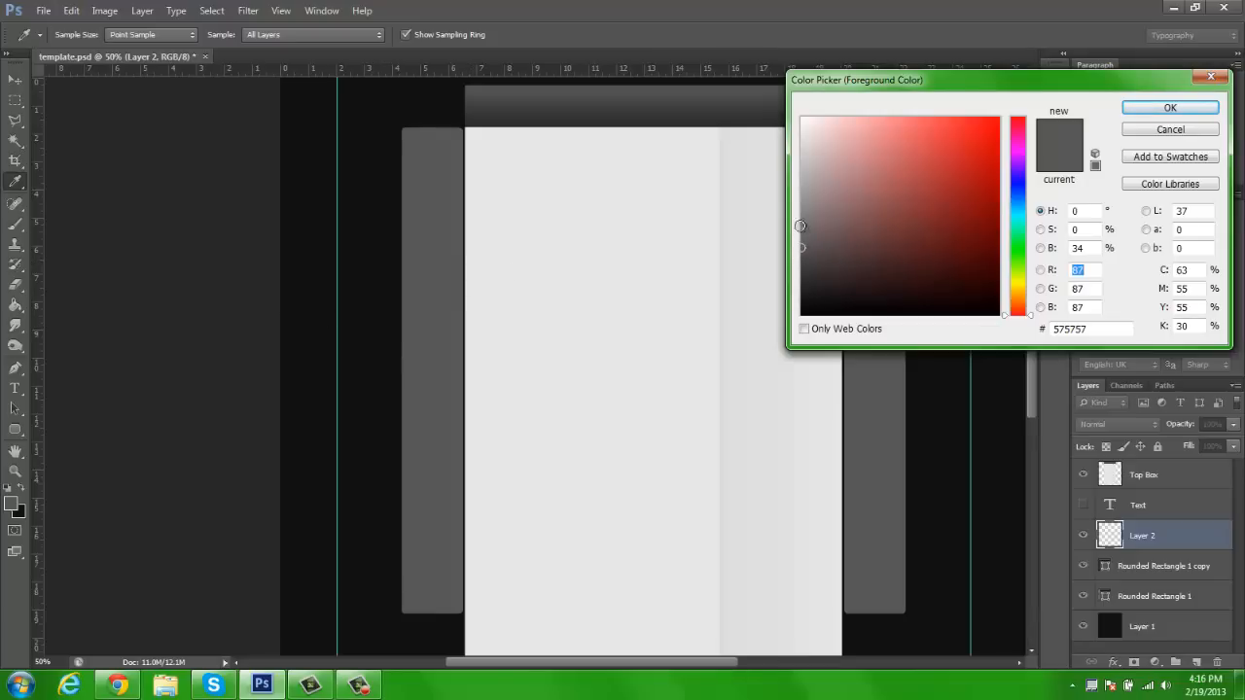
left_click(381, 285)
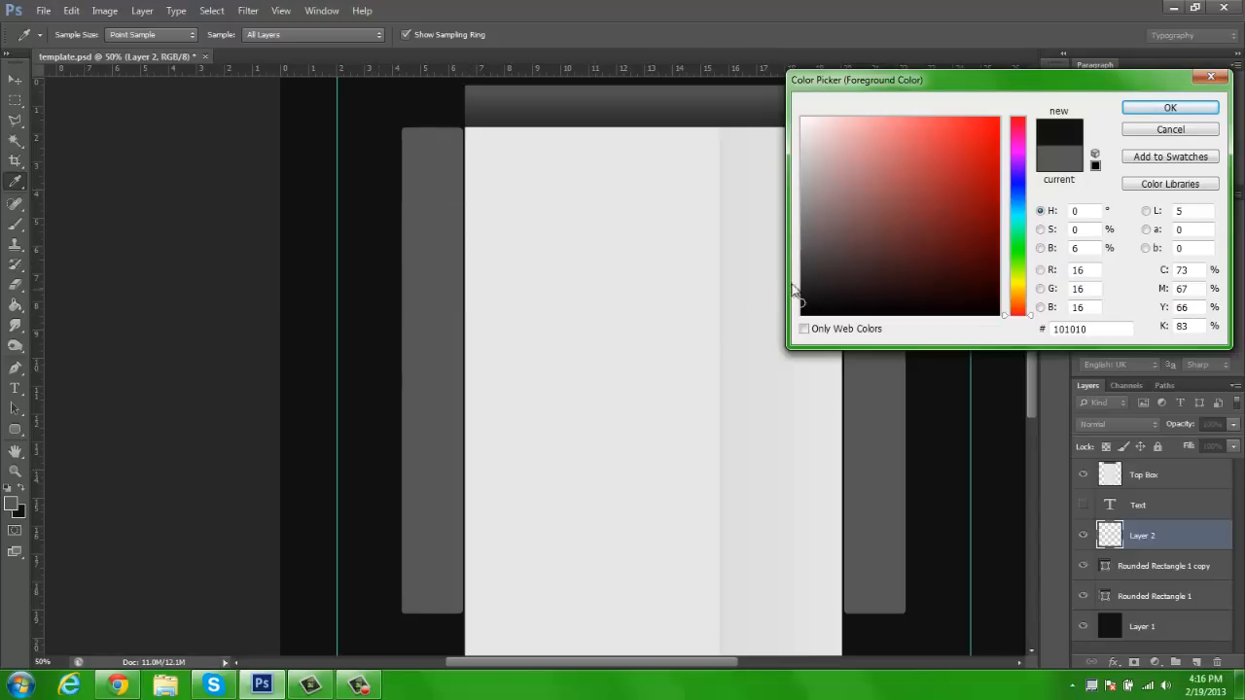
left_click_drag(803, 289, 794, 301)
left_click(1170, 108)
key("h")
left_click(10, 504)
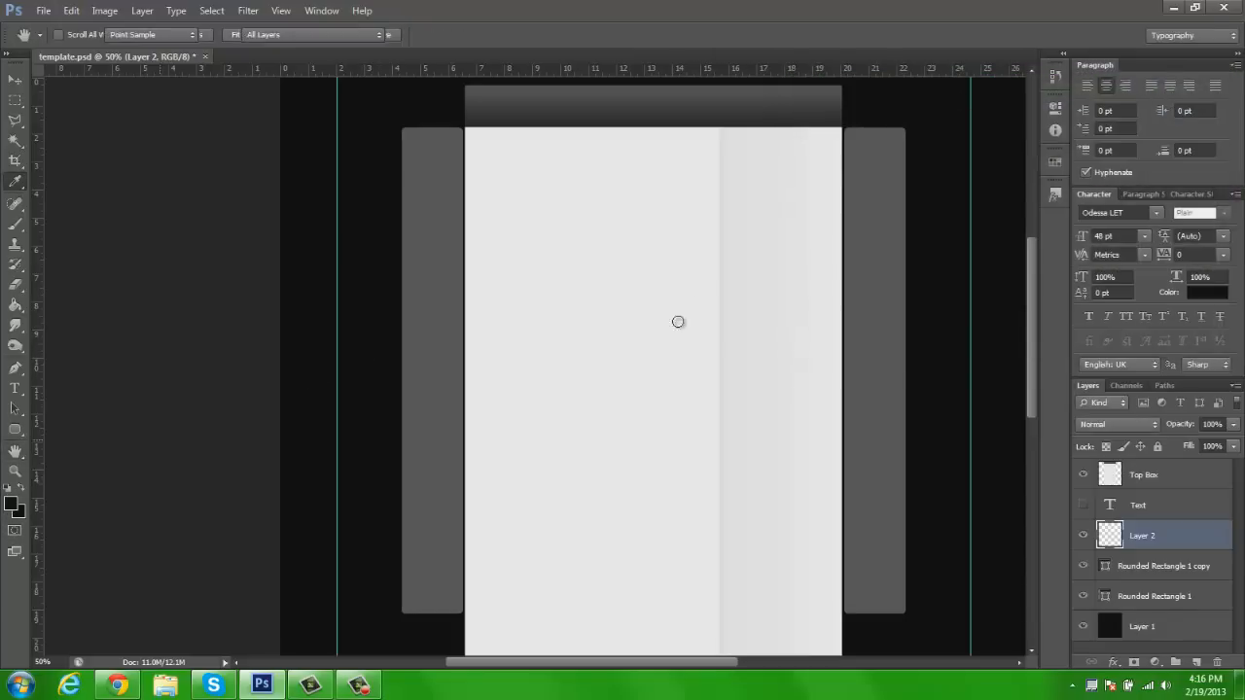
left_click_drag(801, 307, 798, 307)
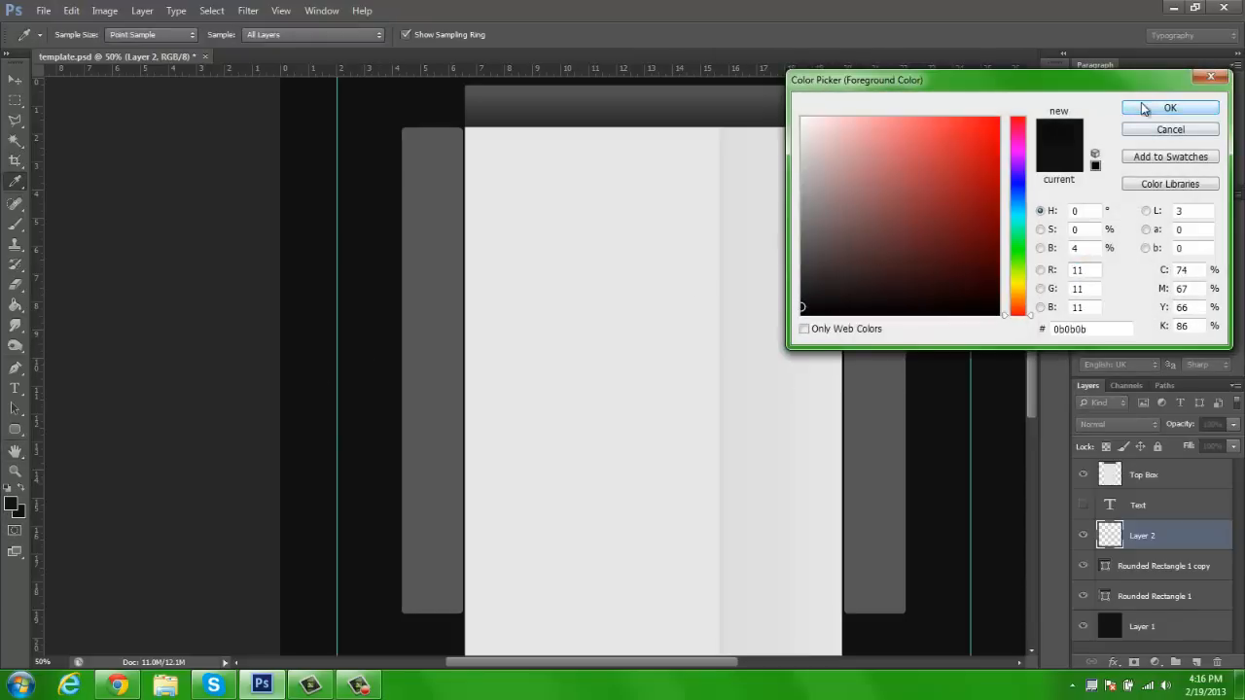
left_click(1145, 109)
key("h")
Draw a near-black rounded rectangle about 144 × 1235 px inside the left grey rectangle, leaving a thin grey border
left_click(15, 431)
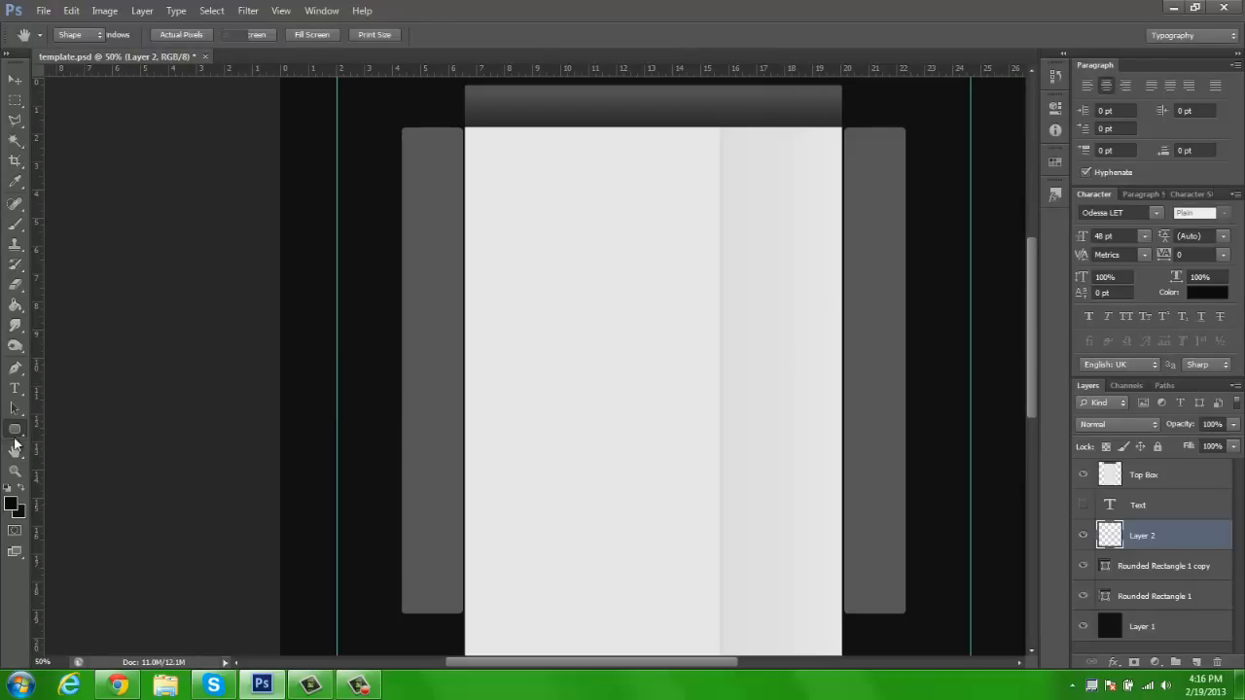
key("z")
left_click(386, 140)
left_click(423, 128)
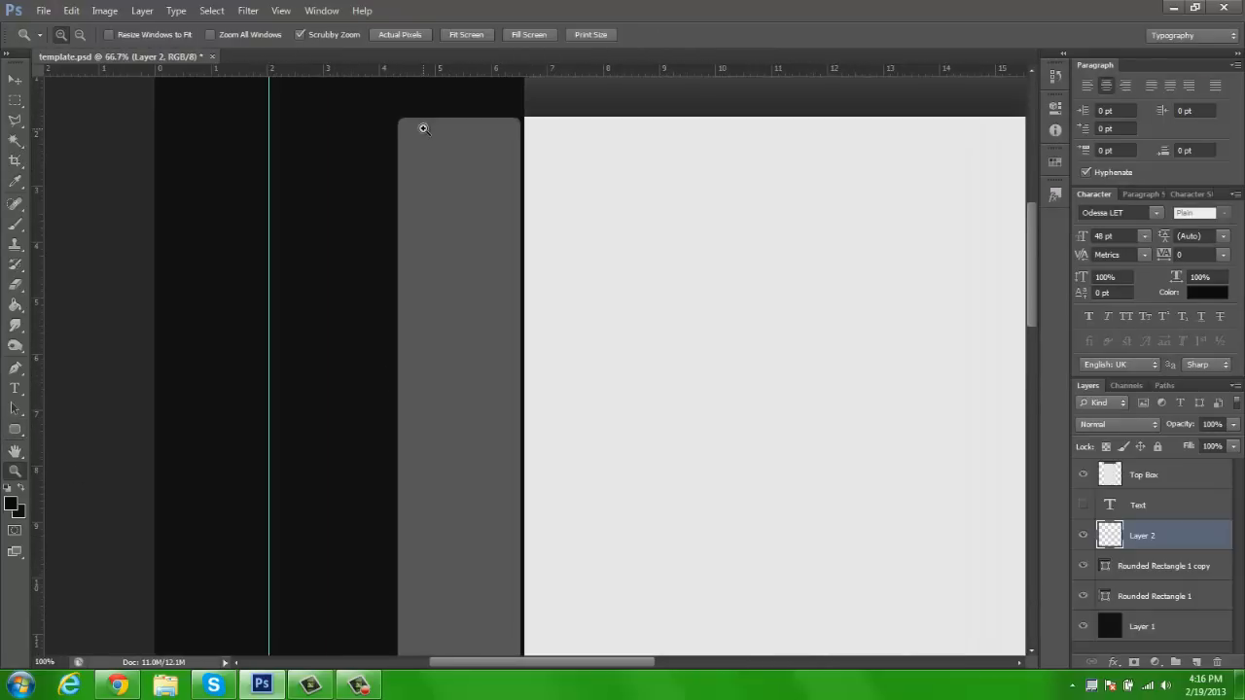
left_click(422, 128)
key("h")
left_click_drag(454, 150, 483, 213)
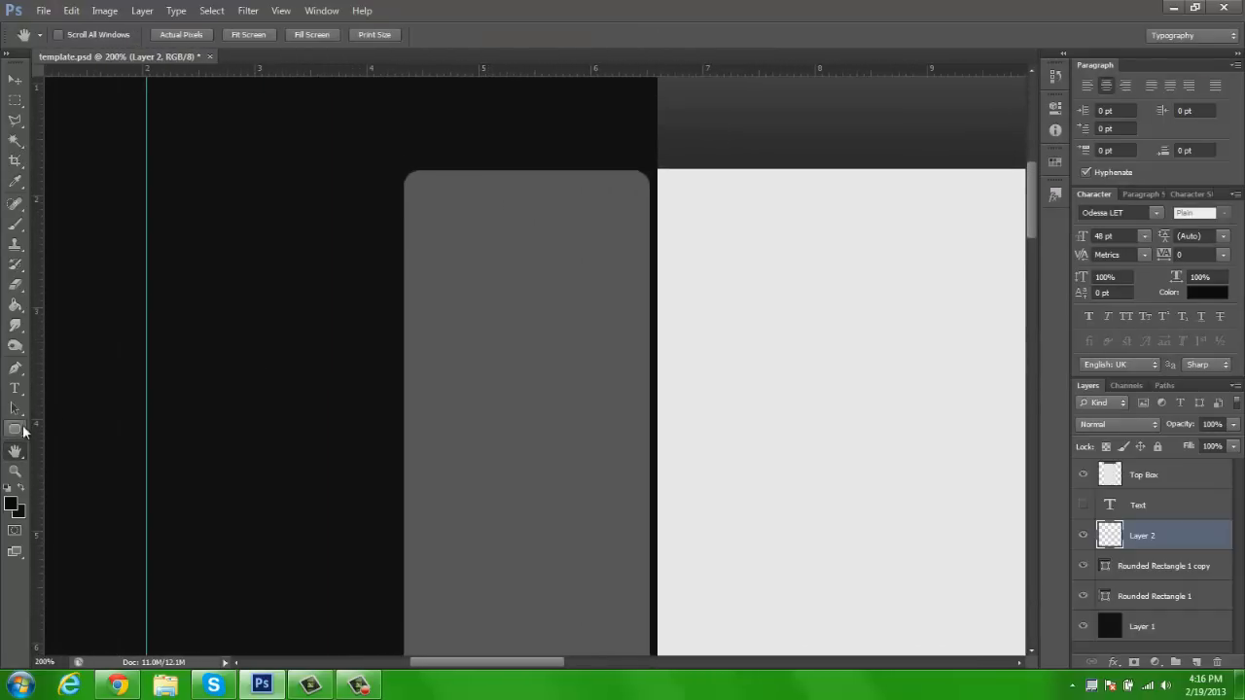
left_click(20, 429)
left_click_drag(414, 181, 637, 579)
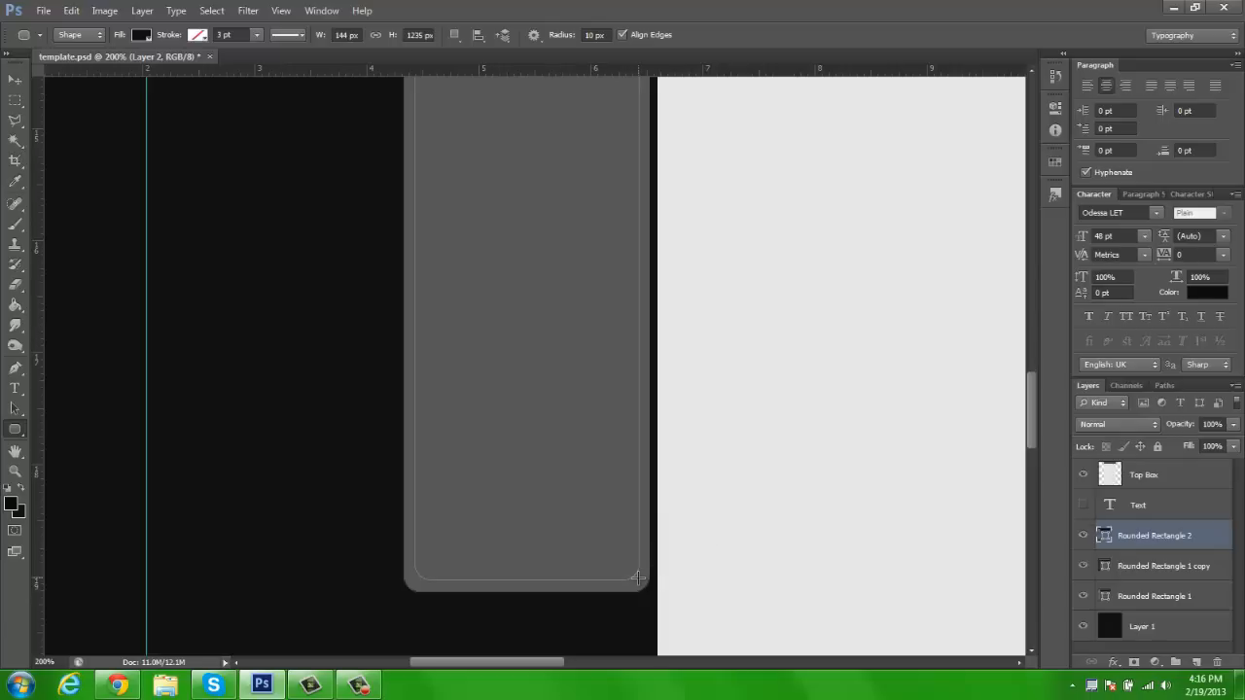
Duplicate the near-black inner rectangle and place the copy inside the right grey rectangle
key("z")
left_click(468, 37)
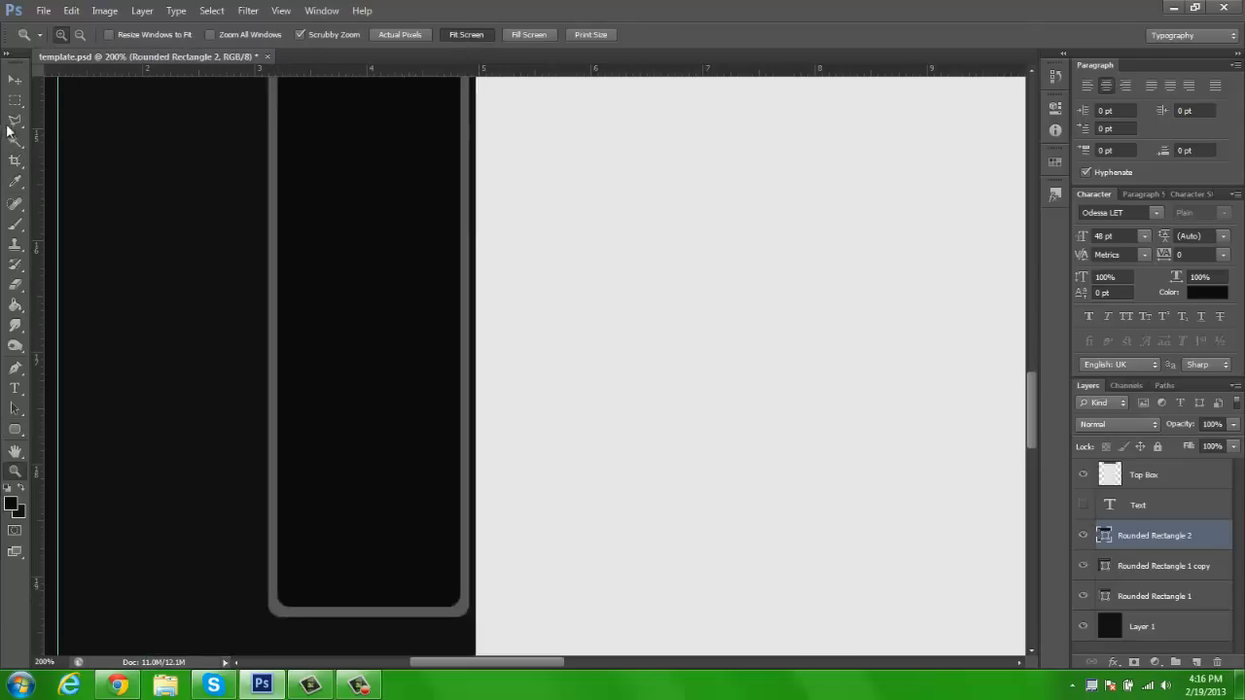
key("v")
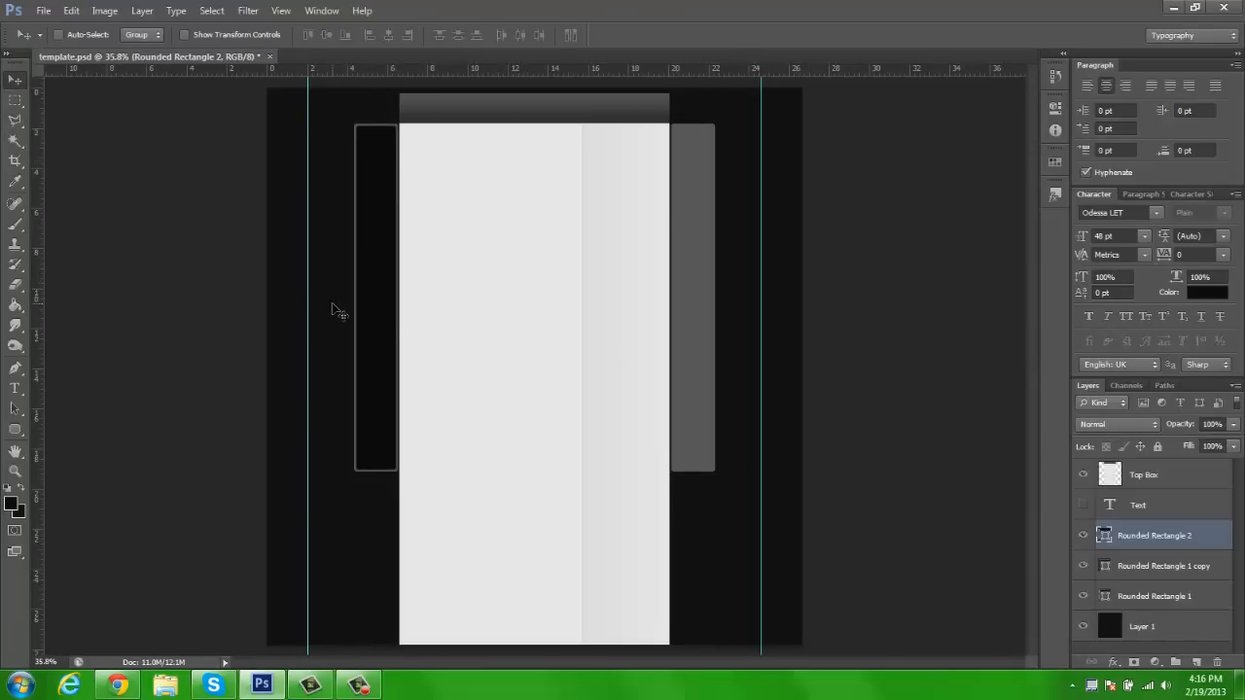
left_click_drag(378, 318, 703, 289)
Apply a Color Overlay of pure black 000000 to the inner rectangle beside the central panel's right edge
right_click(1160, 541)
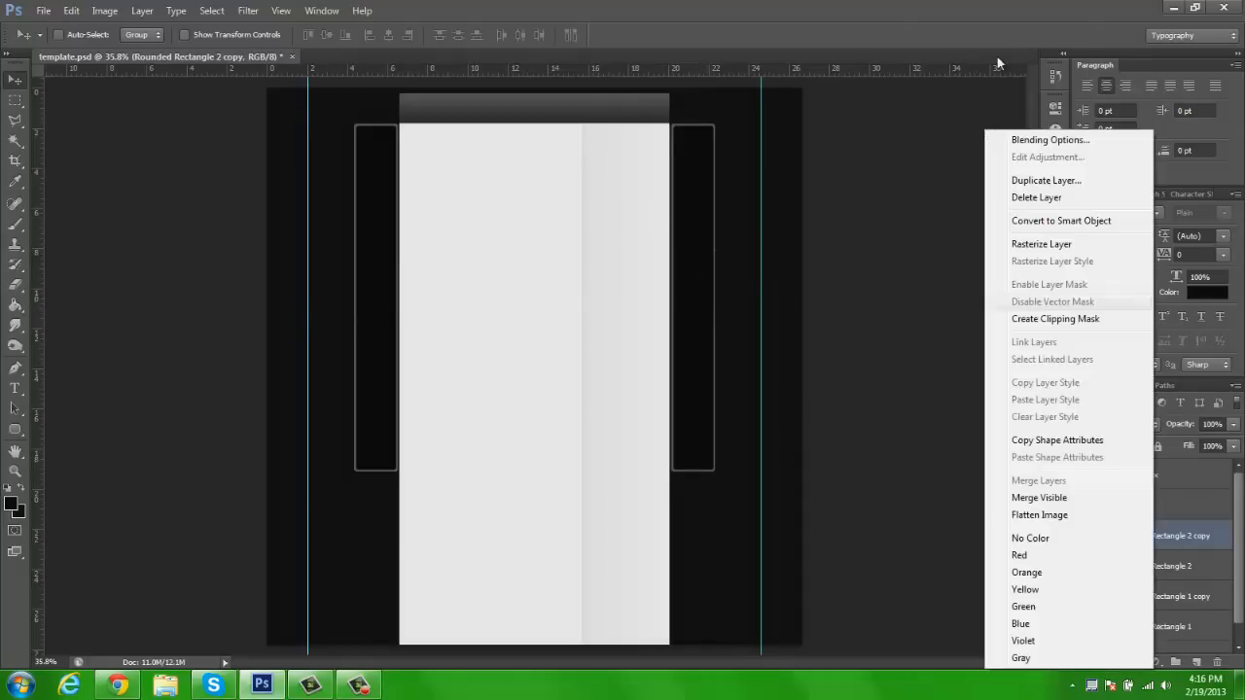
left_click(1018, 134)
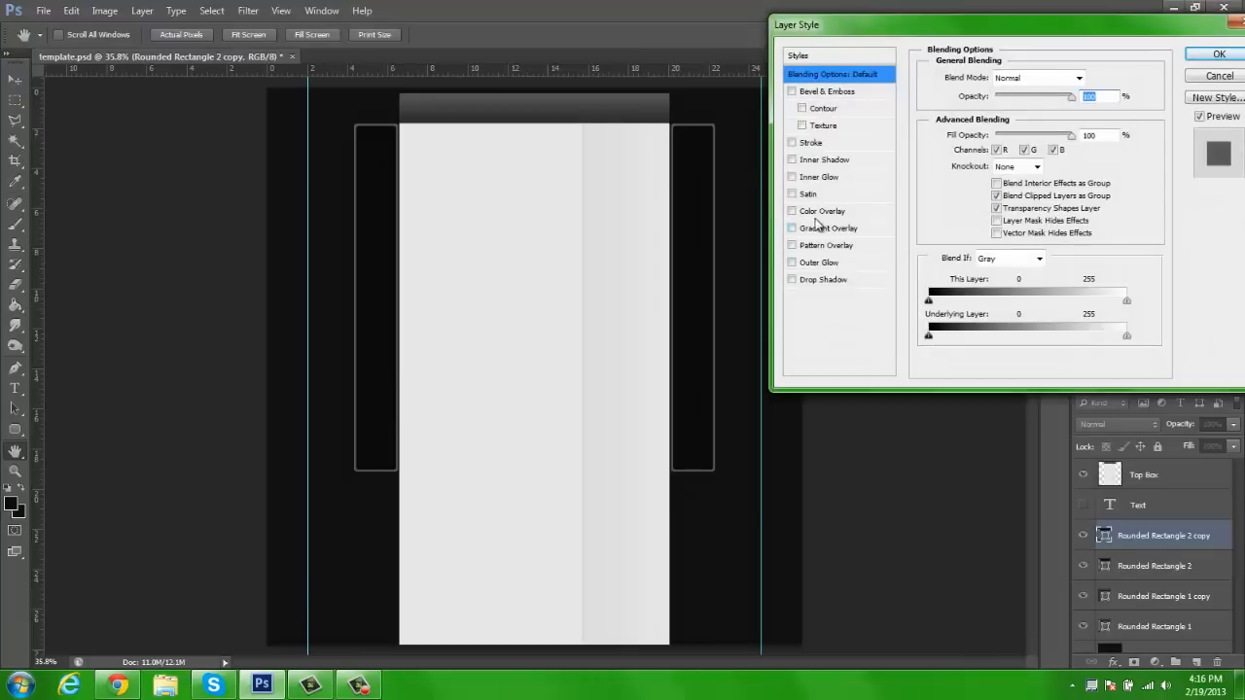
left_click(822, 211)
left_click(1093, 78)
left_click_drag(826, 268, 795, 332)
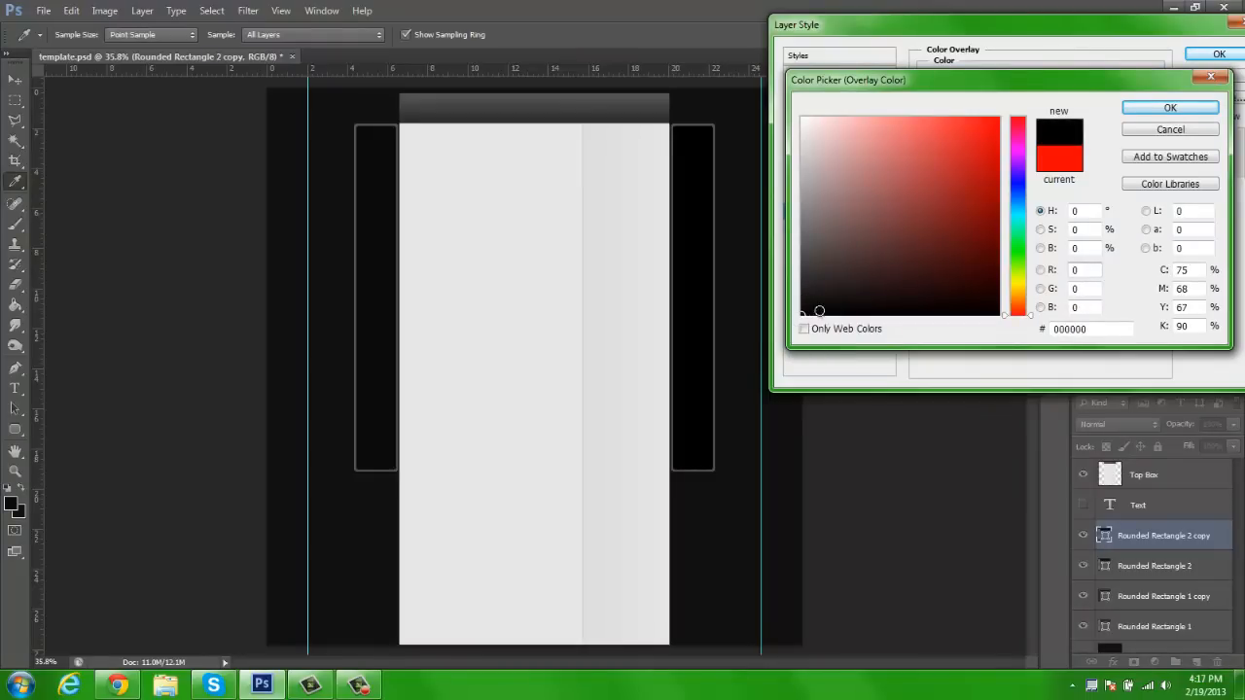
left_click(1142, 109)
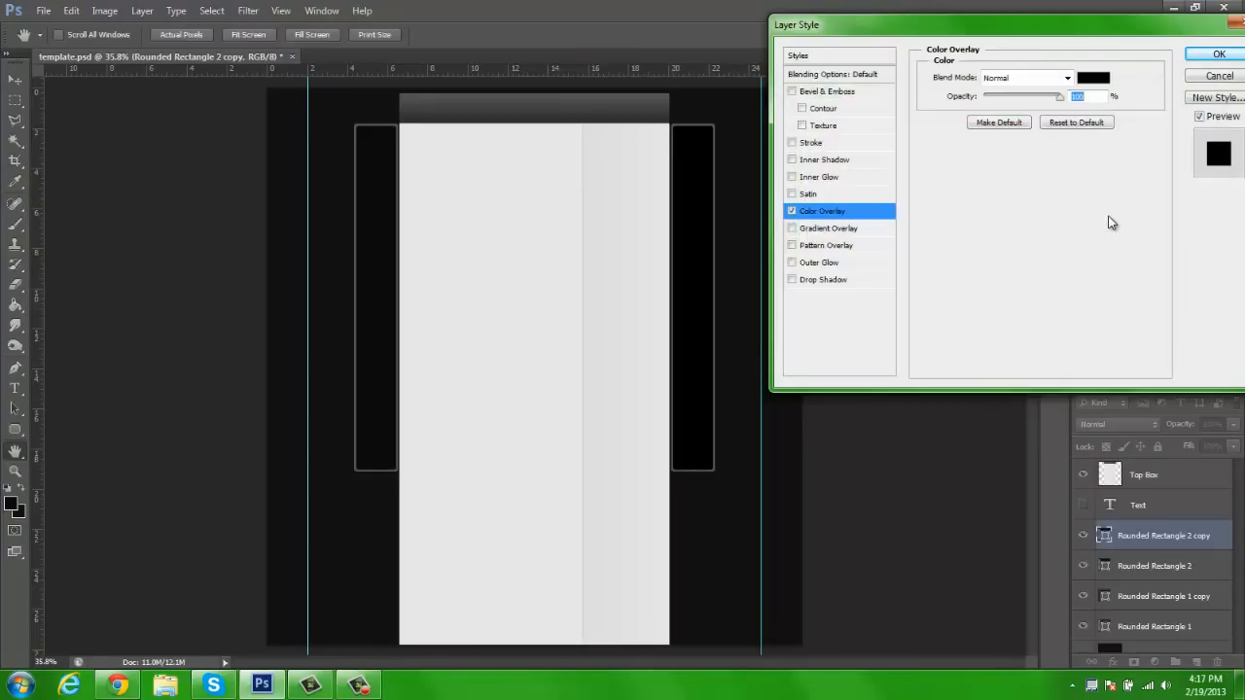
left_click(1209, 56)
Apply a matching Color Overlay of pure black 000000 to the left inner rectangle
right_click(1147, 558)
left_click(1105, 444)
left_click(1226, 536)
right_click(1151, 567)
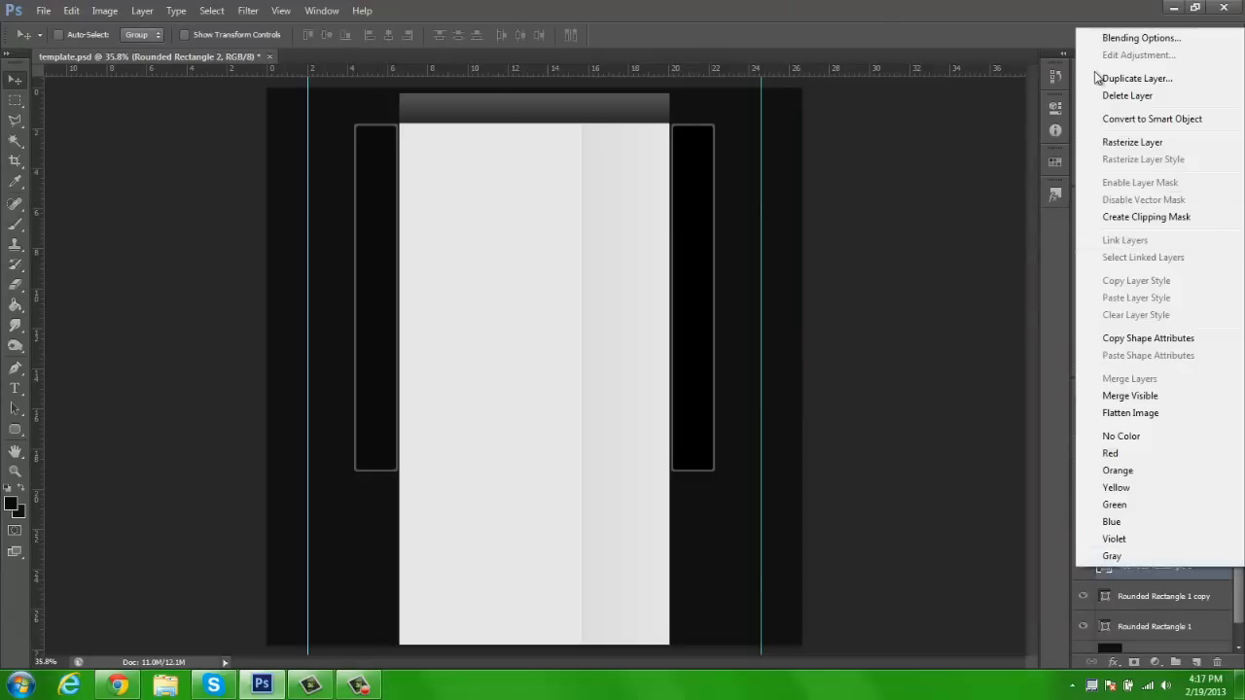
left_click(1128, 39)
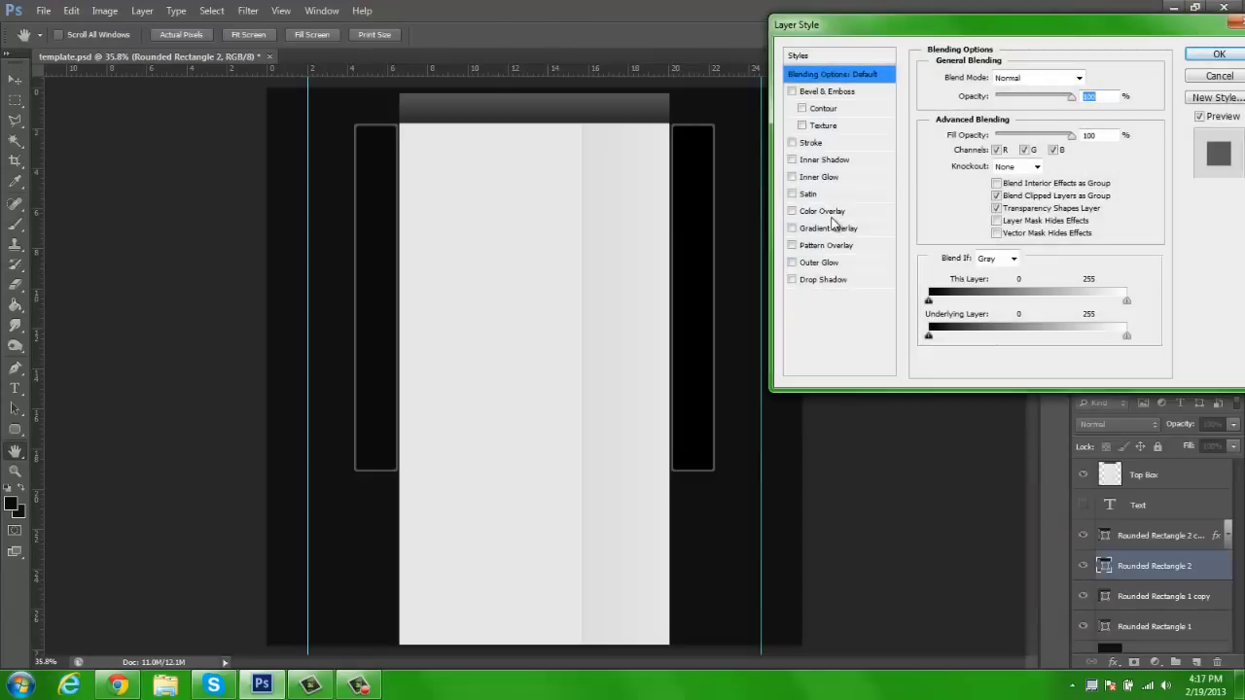
left_click(848, 211)
left_click(1094, 79)
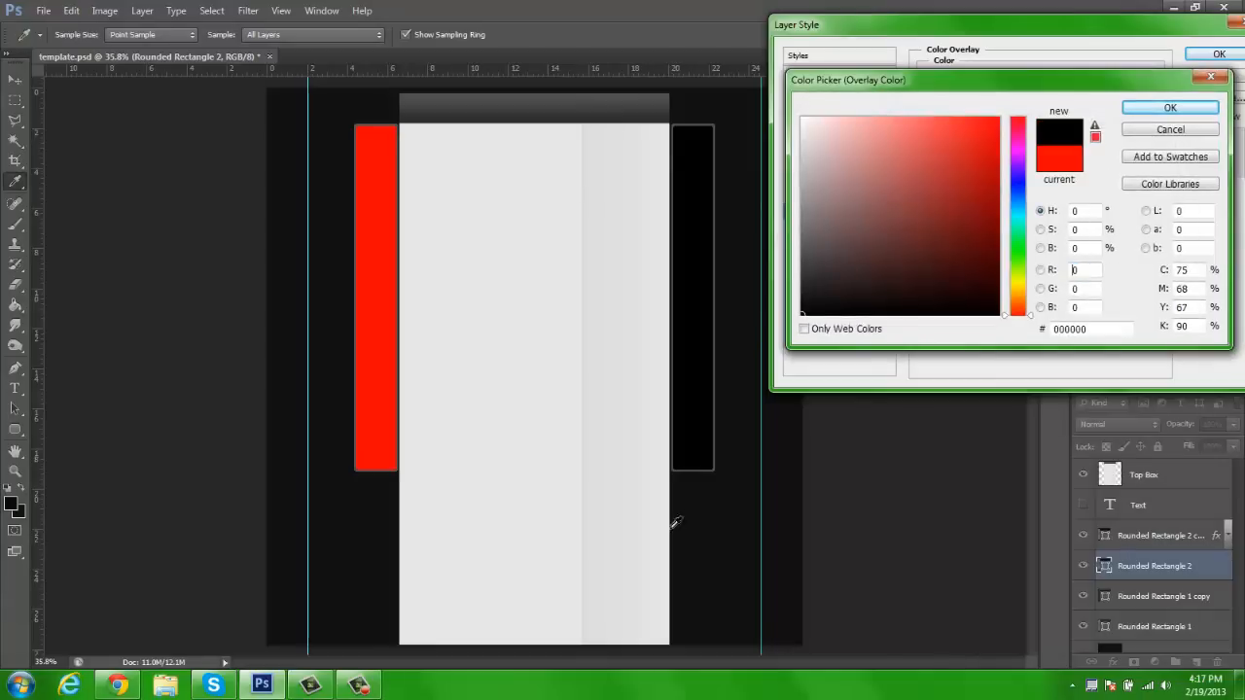
left_click(1170, 108)
left_click(1219, 53)
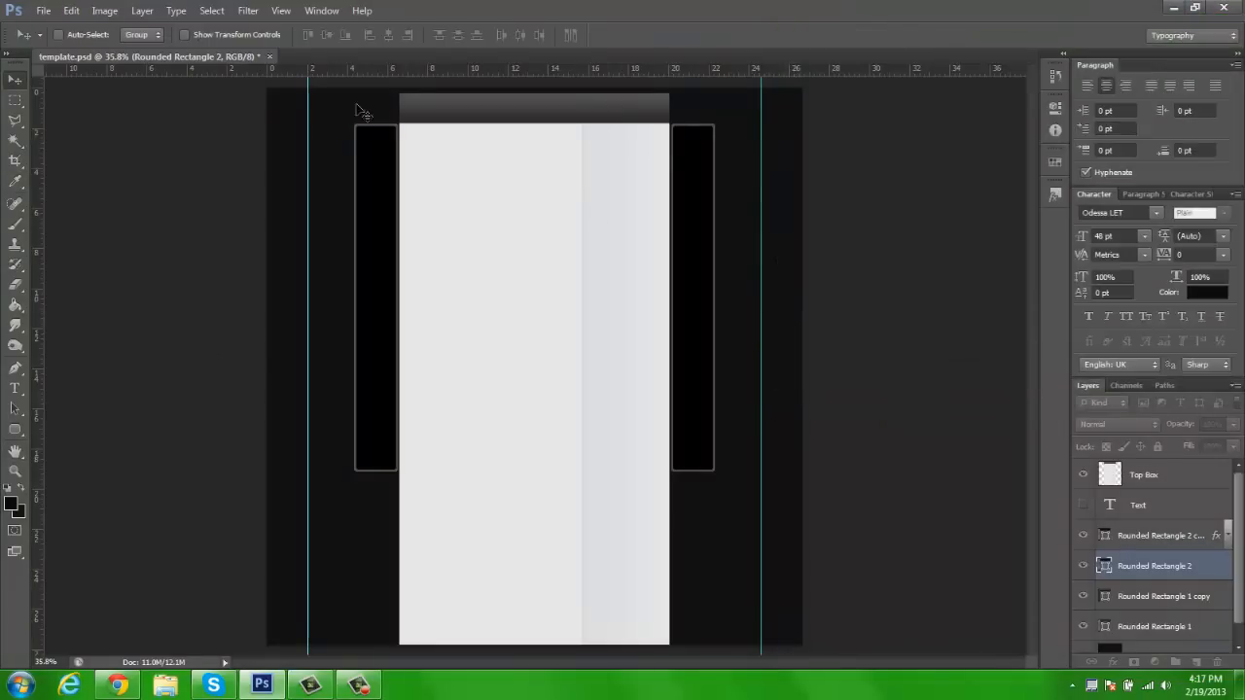
Inspect the grey borders of the black side rectangles up close
key("z")
left_click(324, 159)
left_click(328, 130)
key("h")
left_click_drag(652, 197, 526, 269)
key("z")
left_click(465, 35)
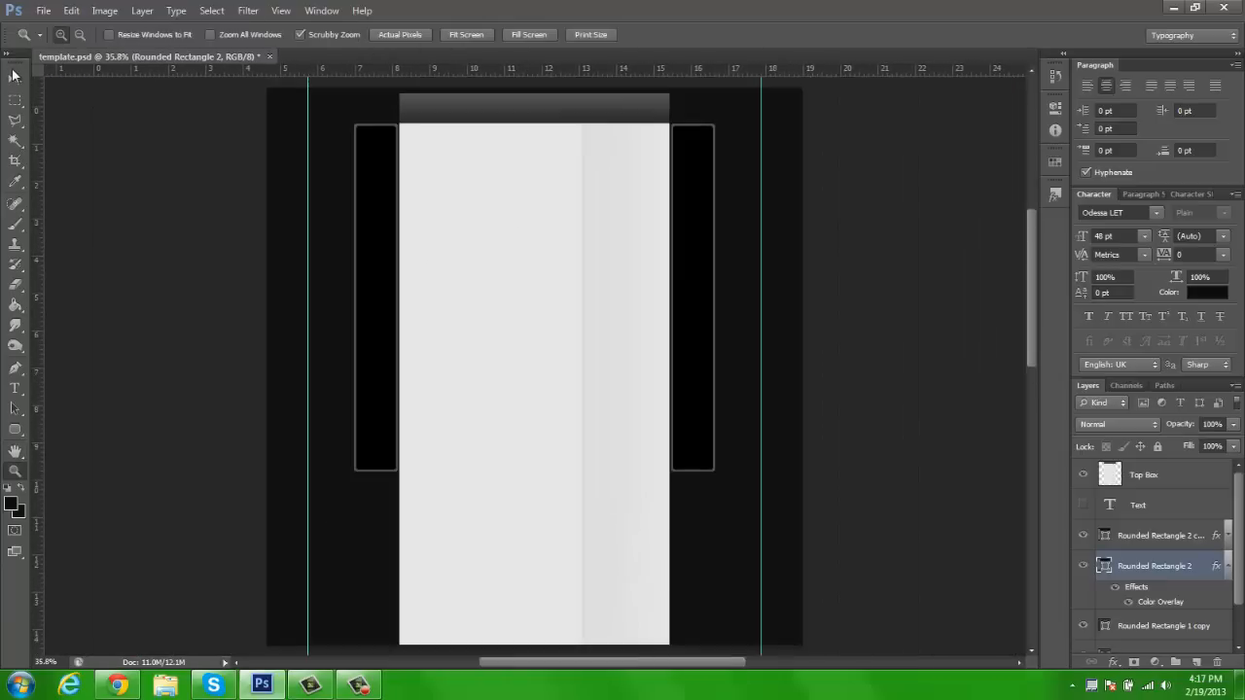
key("v")
left_click(1229, 568)
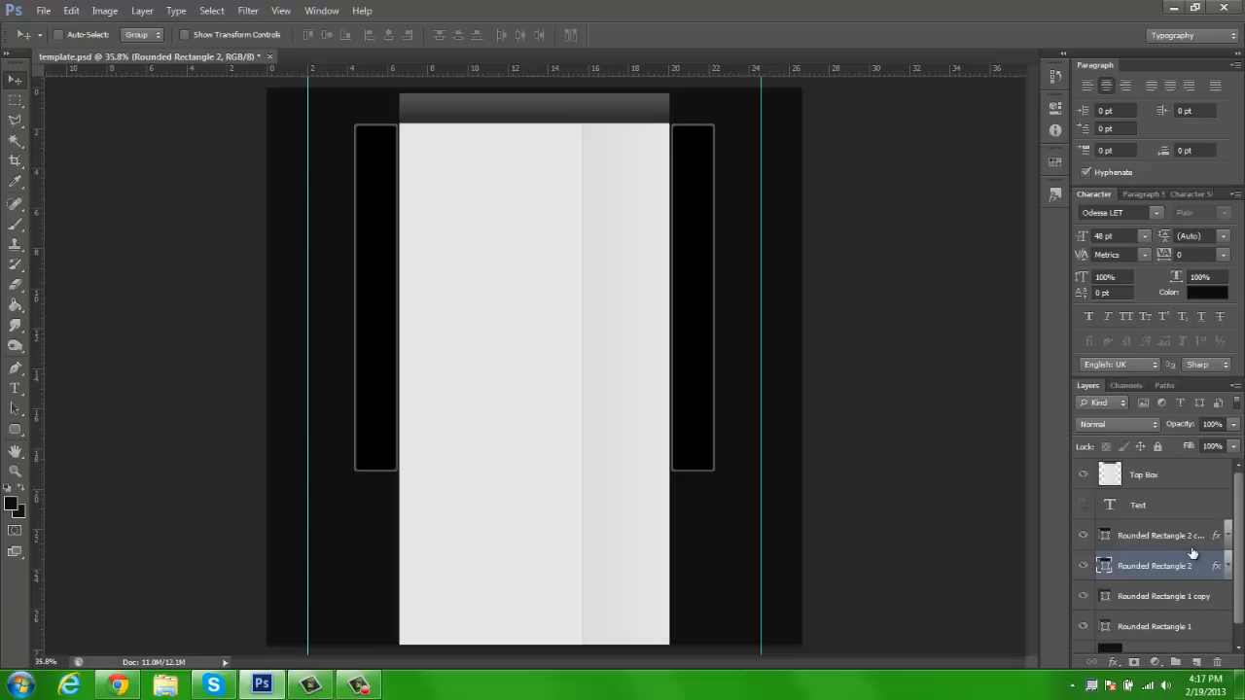
Add a new empty layer above the black rectangles and set the foreground colour to grey 5d5d5d
left_click(1163, 535)
left_click(1197, 662)
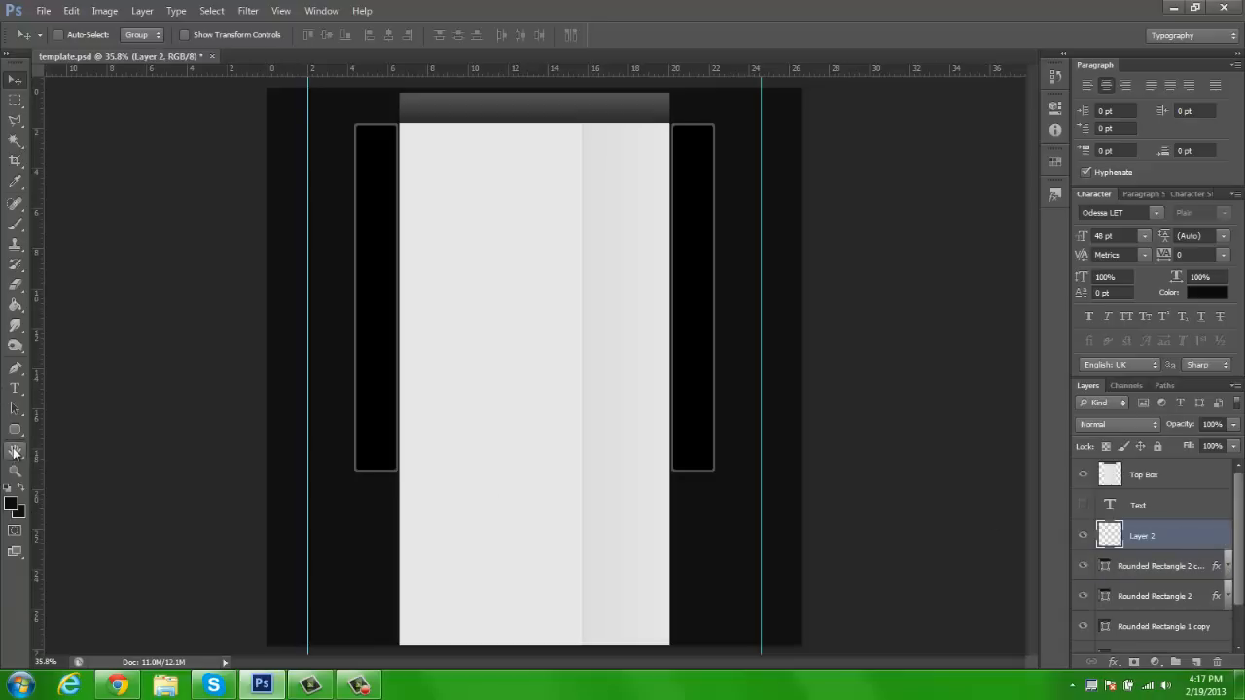
left_click(16, 429)
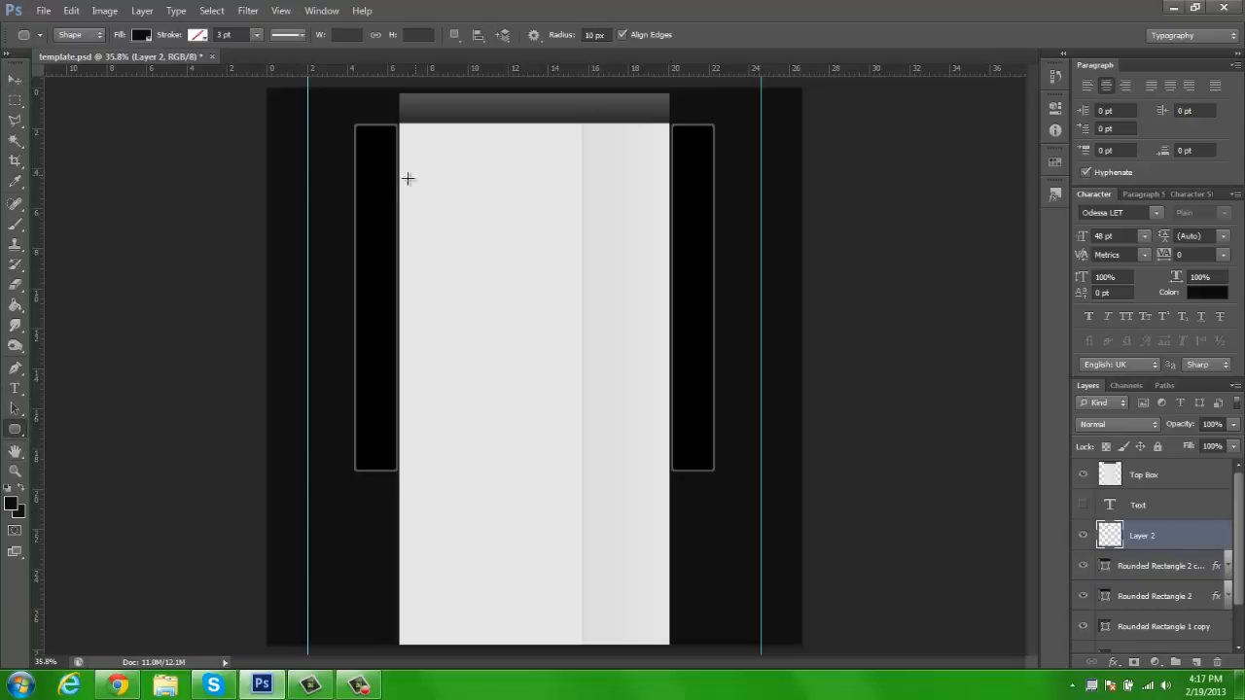
key("z")
left_click(16, 426)
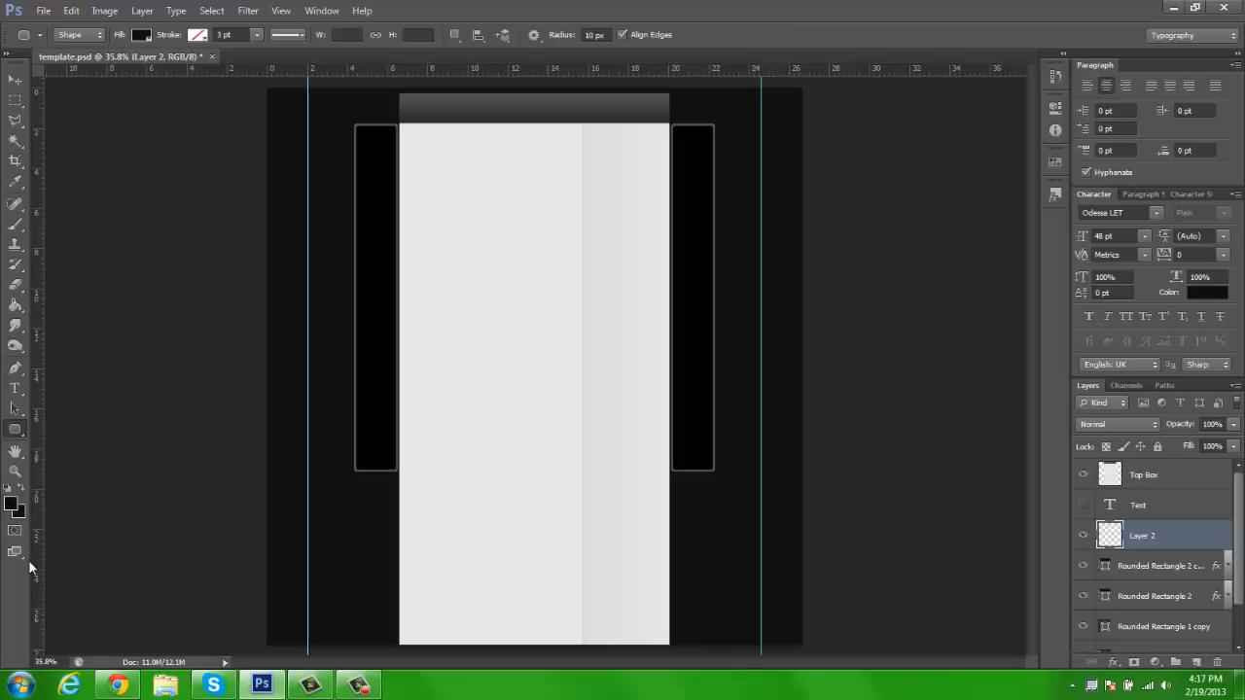
left_click(12, 504)
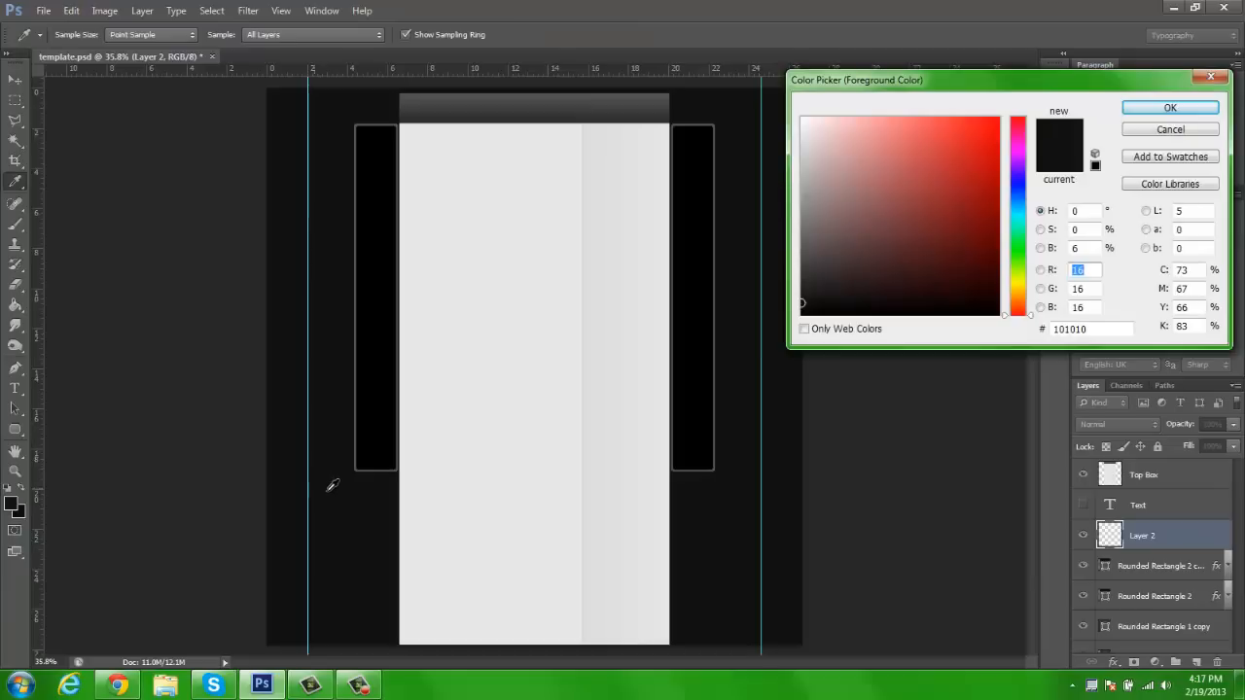
mouse_move(873, 244)
left_mouse_down()
mouse_move(798, 232)
mouse_move(743, 244)
left_mouse_up()
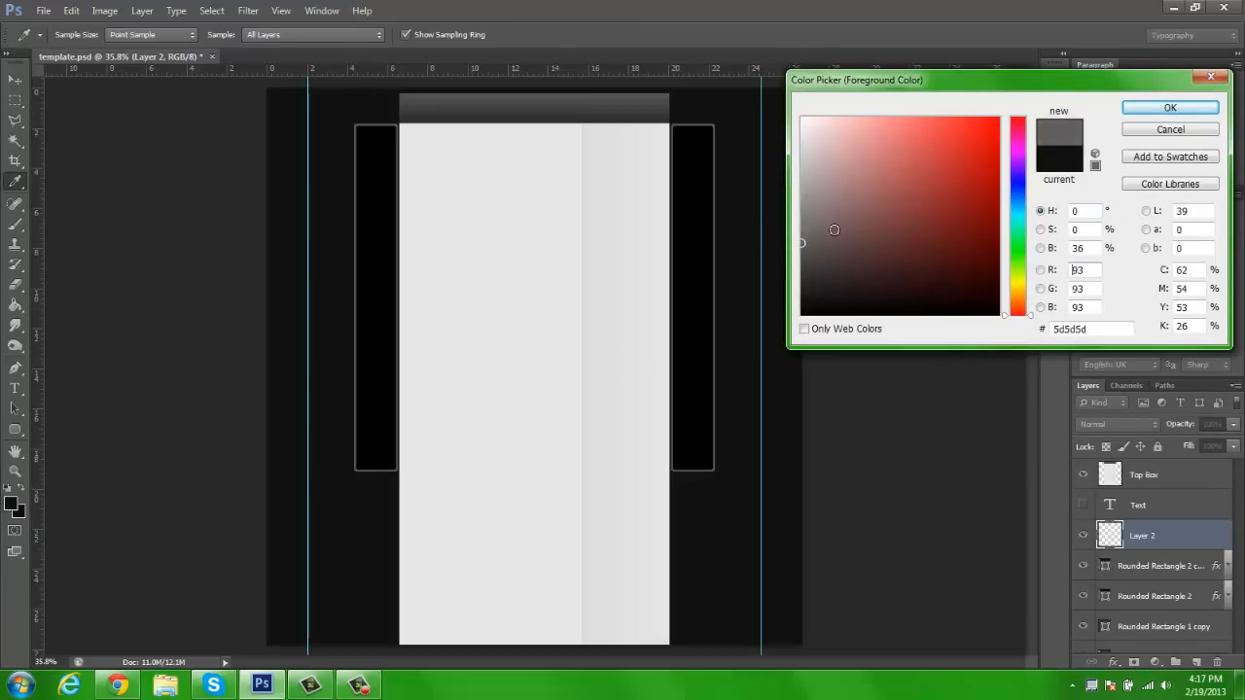
left_click(1137, 114)
Draw a grey rounded rectangle about 1900 × 346 px across the full width of the page's upper end
key("u")
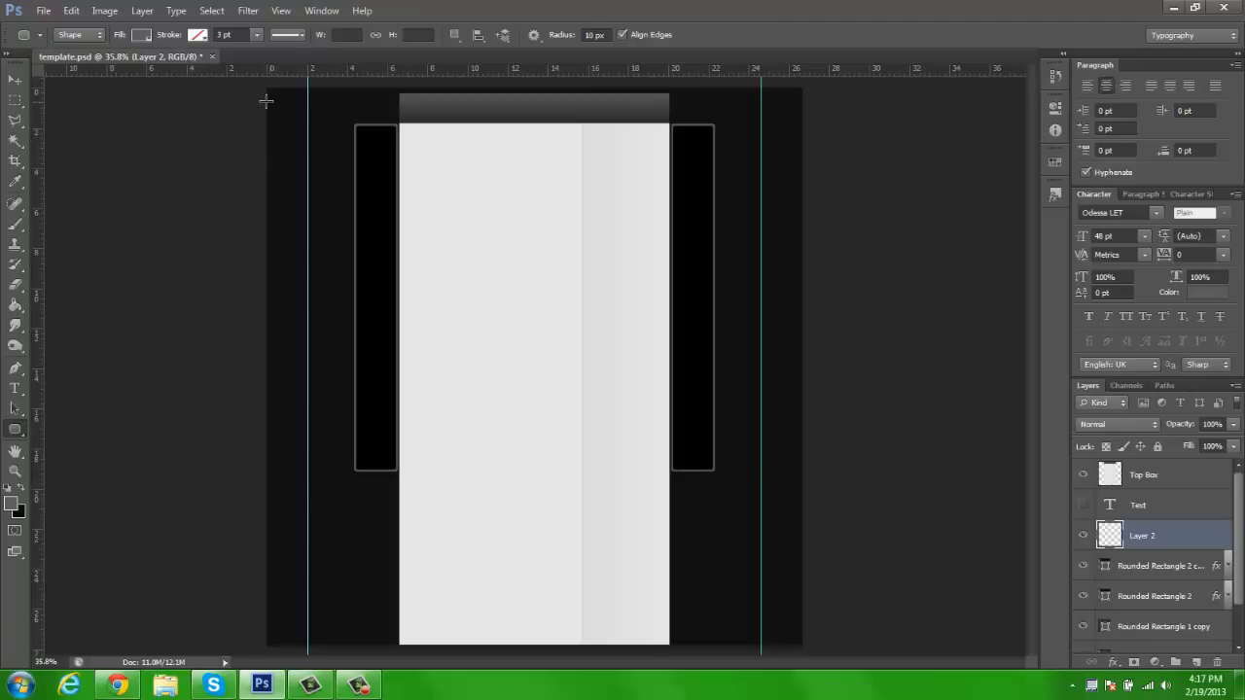
key("h")
key("ctrl+plus")
left_click_drag(353, 127, 334, 178)
key("u")
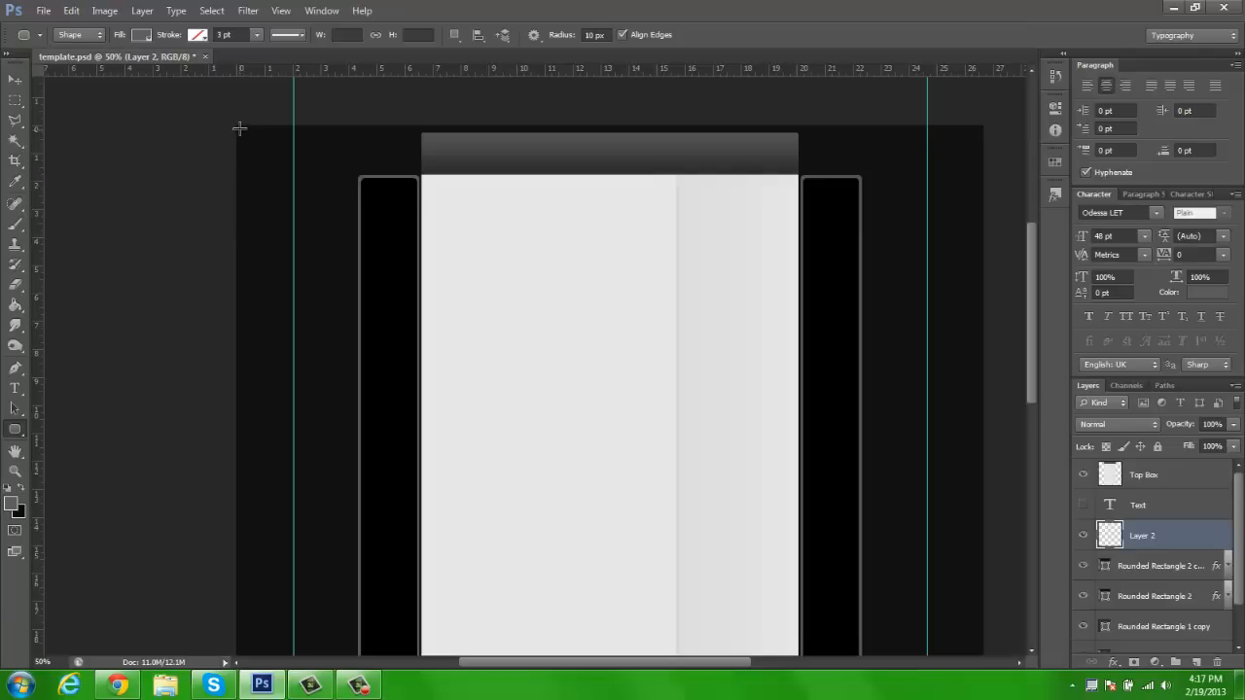
left_click_drag(240, 129, 904, 263)
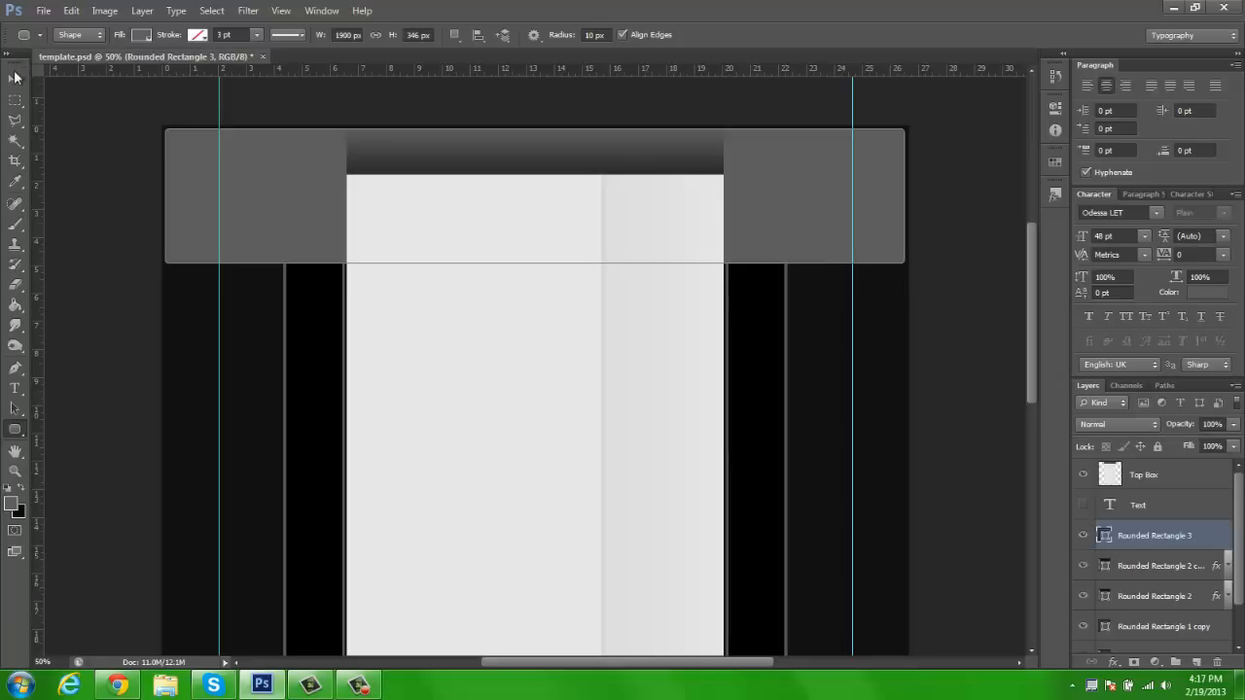
Move the wide grey rectangle's layer beneath all side rectangle layers, directly above Layer 1
key("v")
scroll(1177, 538, "down", 2)
left_click_drag(1159, 496, 1153, 621)
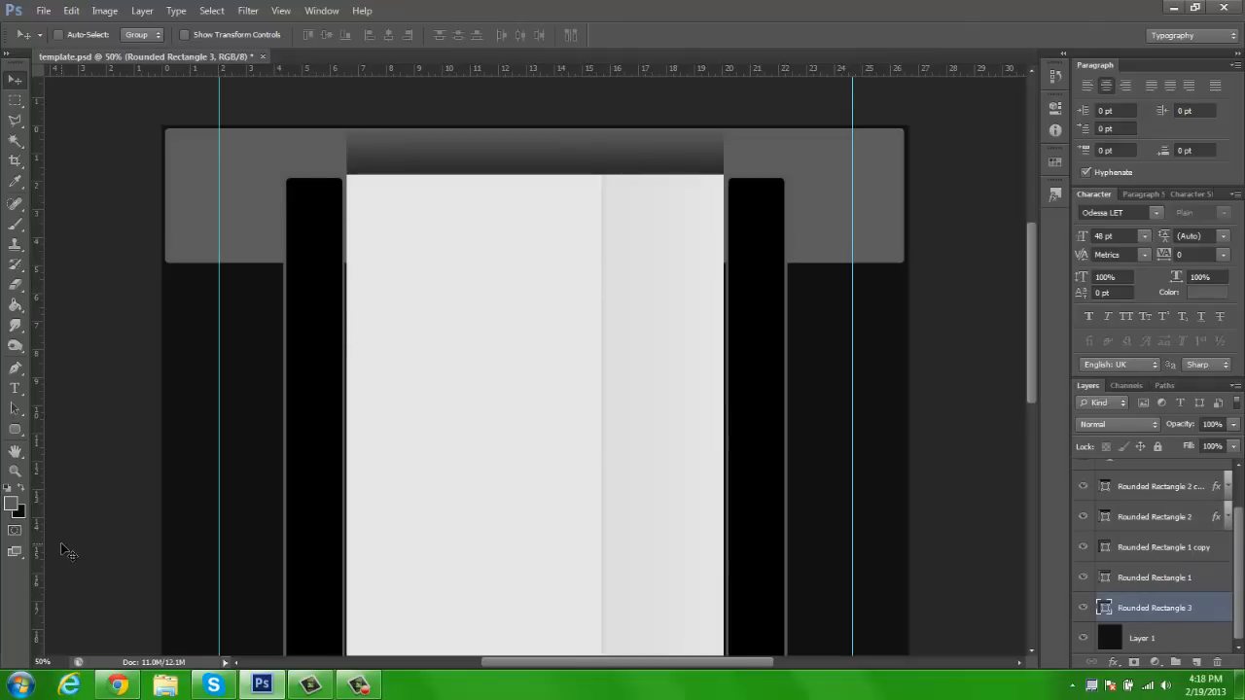
Change the foreground colour back to near-black and add a new empty layer above the wide grey rectangle
key("d")
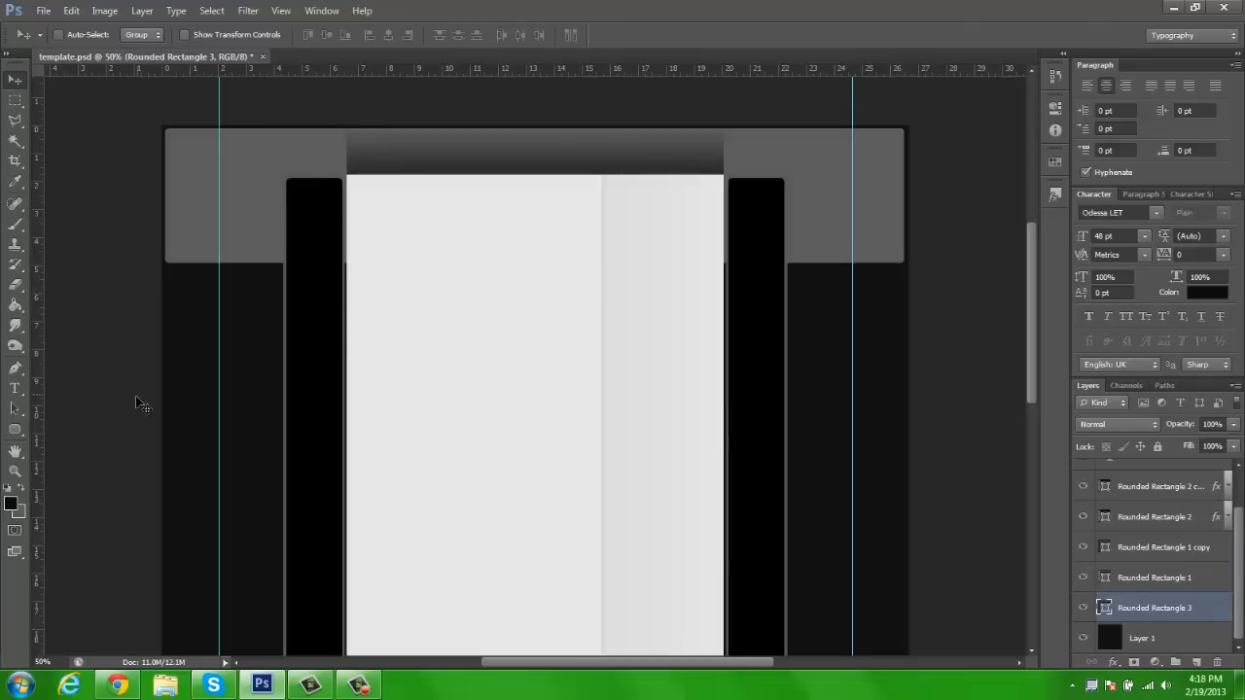
key("u")
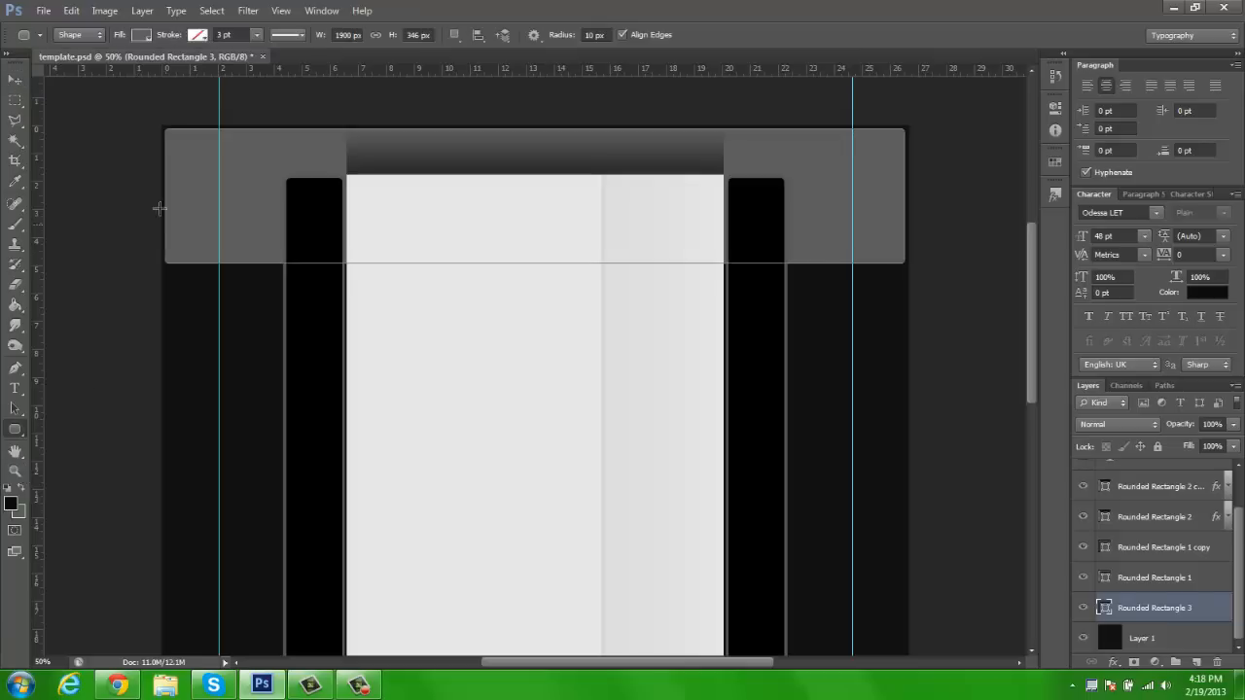
left_click(1195, 665)
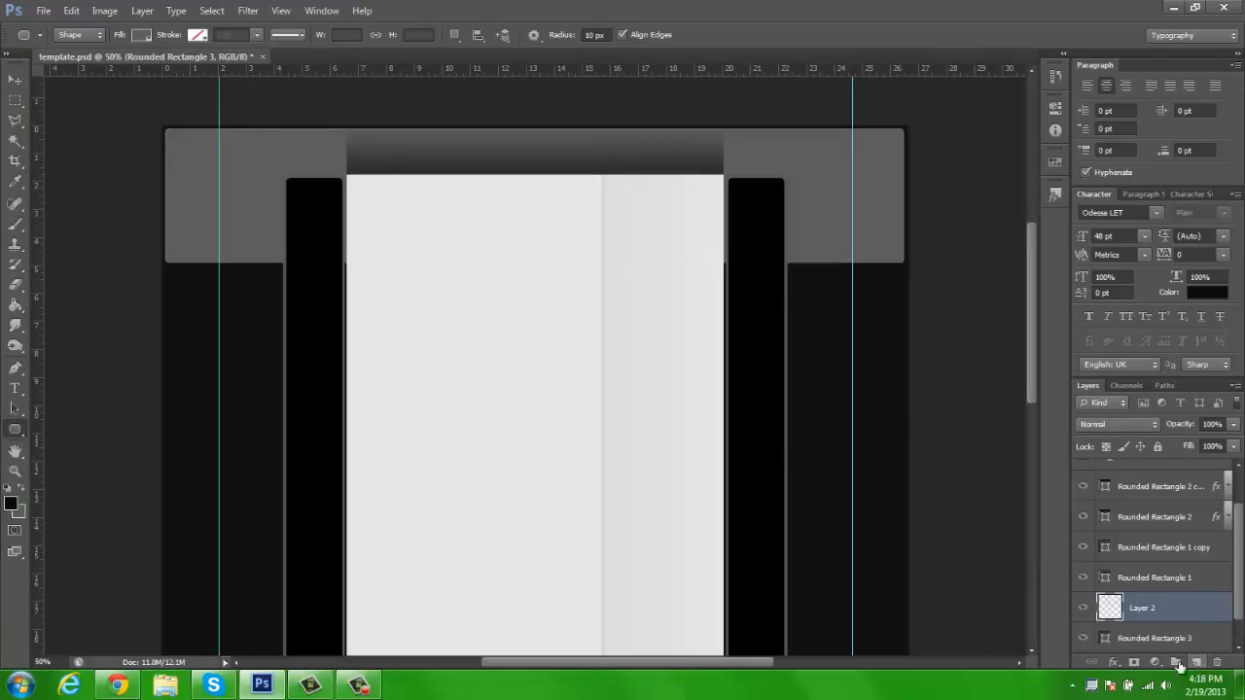
Draw a rounded rectangle about 1879 × 329 px just inside the wide grey rectangle, leaving a thin border all around
key("z")
left_click(153, 101)
left_click(159, 117)
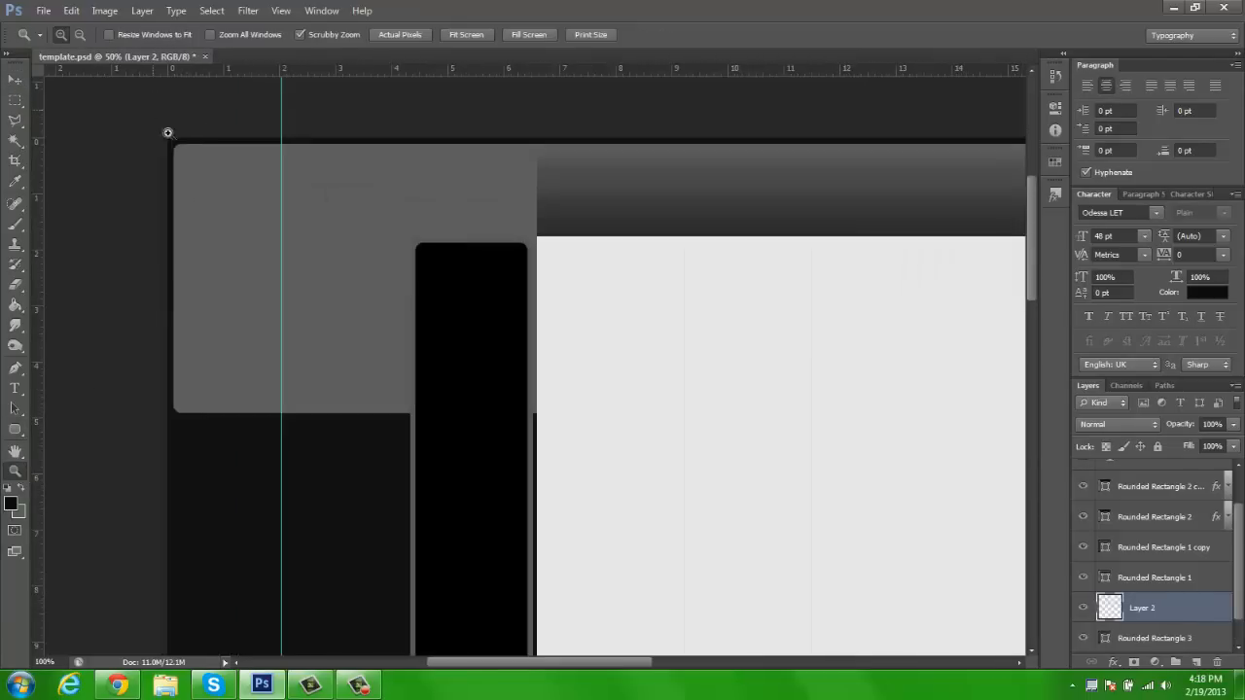
left_click(156, 119)
key("h")
left_click_drag(254, 401, 243, 384)
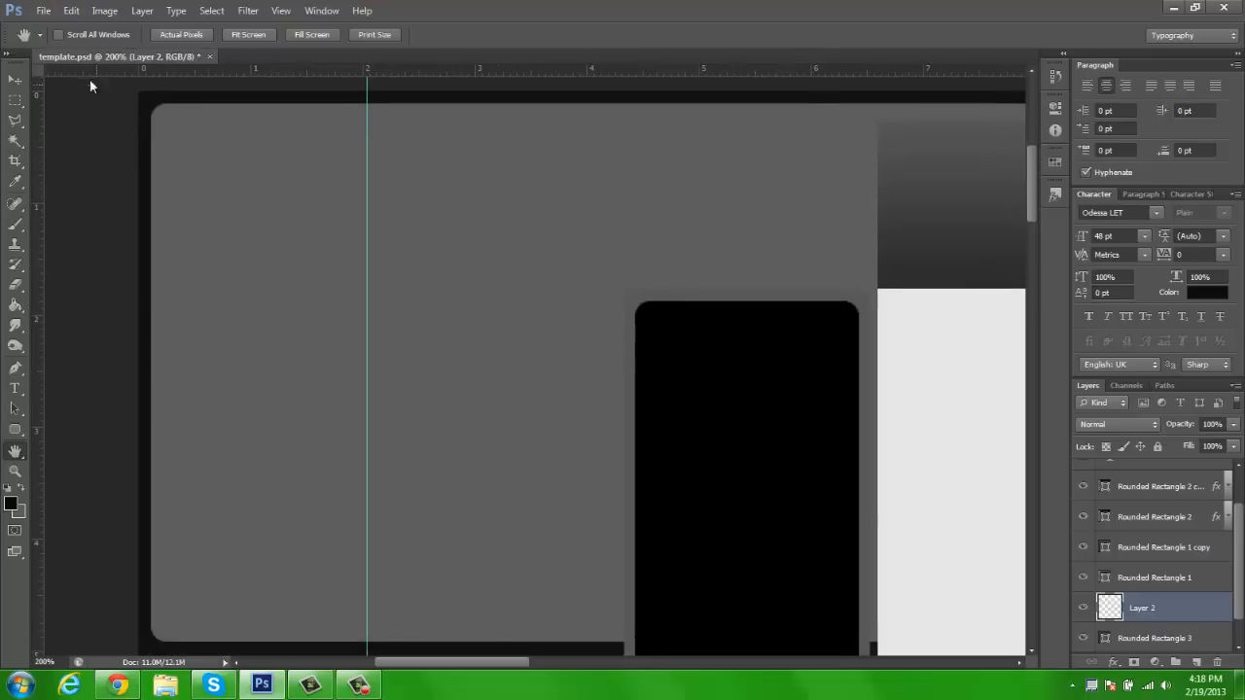
key("z")
left_click(82, 37)
left_click(377, 213)
left_click_drag(416, 240, 337, 270)
key("u")
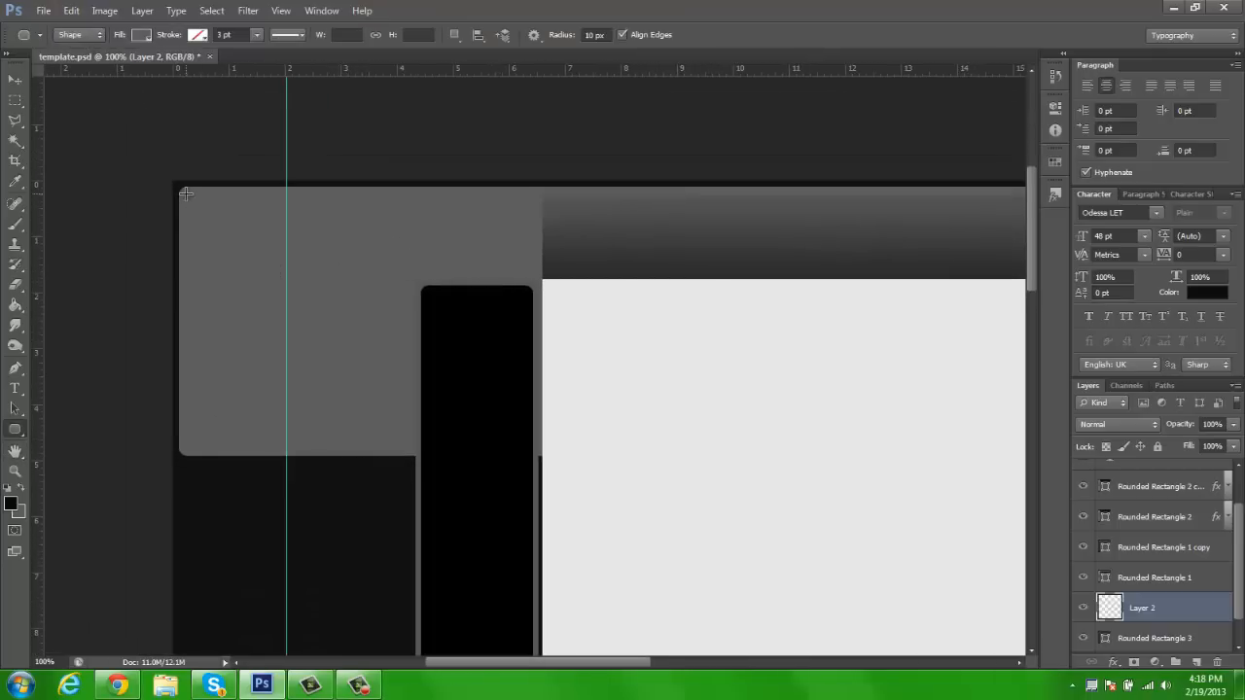
left_click_drag(185, 193, 926, 449)
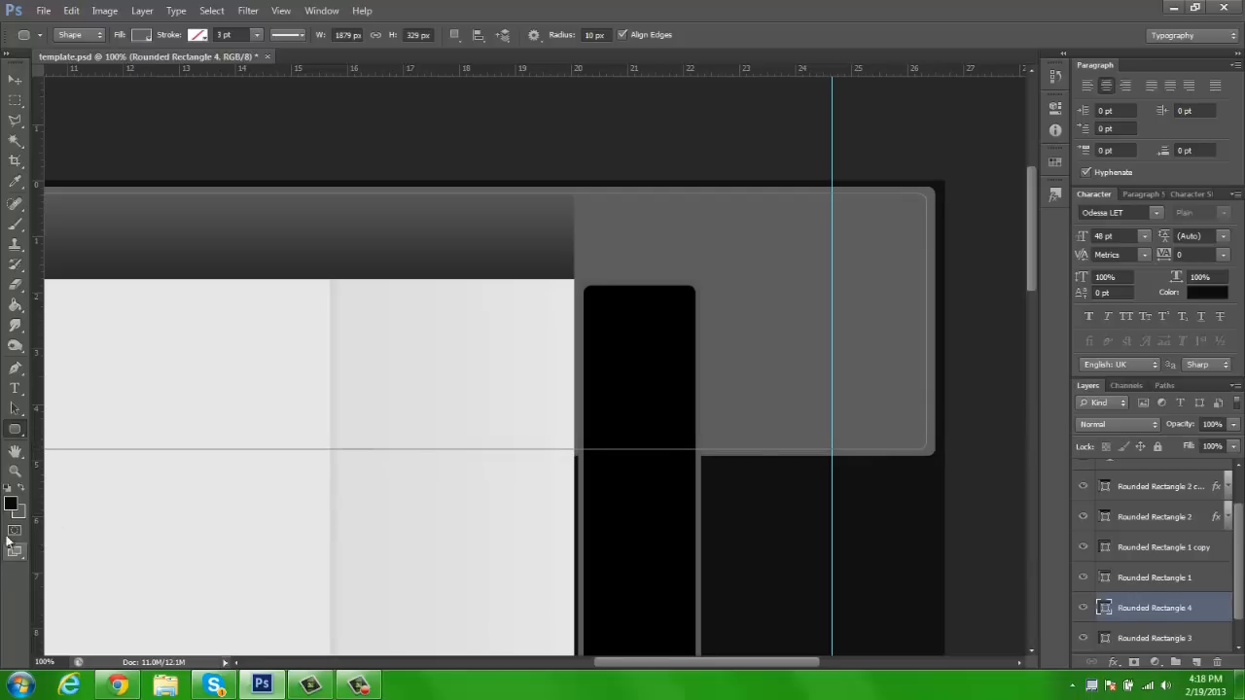
Try the Hard Light blend mode on the wide inner rectangle and settle on Overlay
left_click(17, 83)
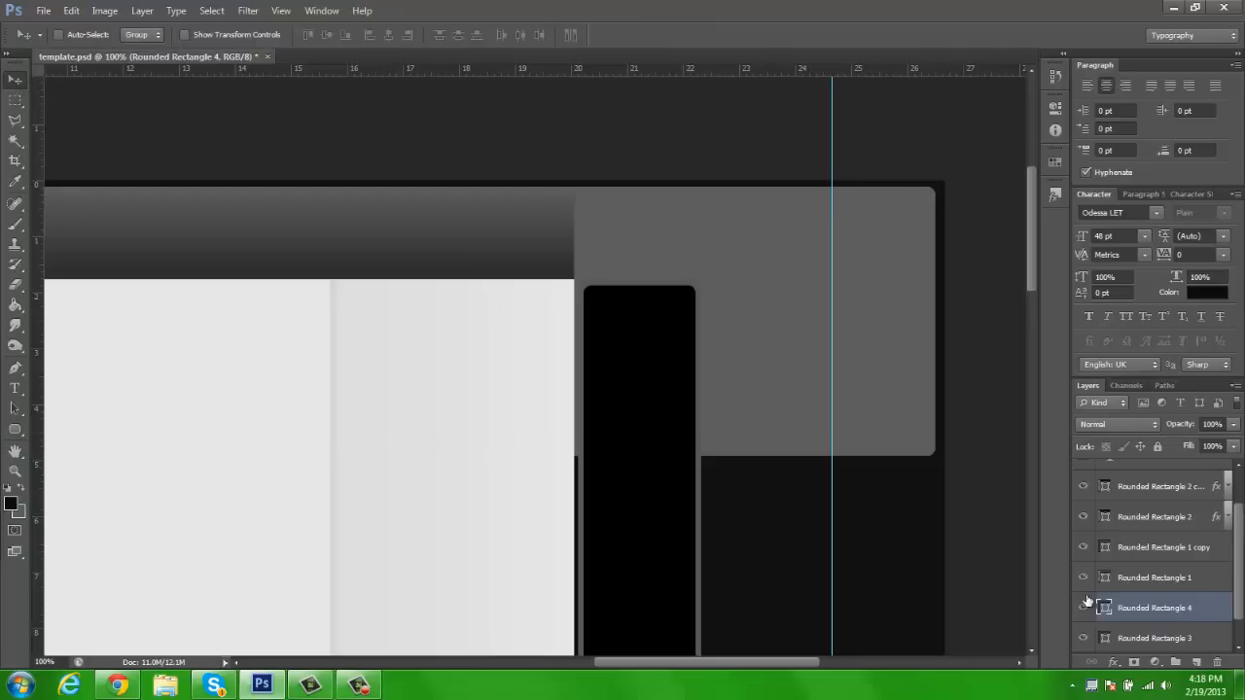
left_click(1114, 425)
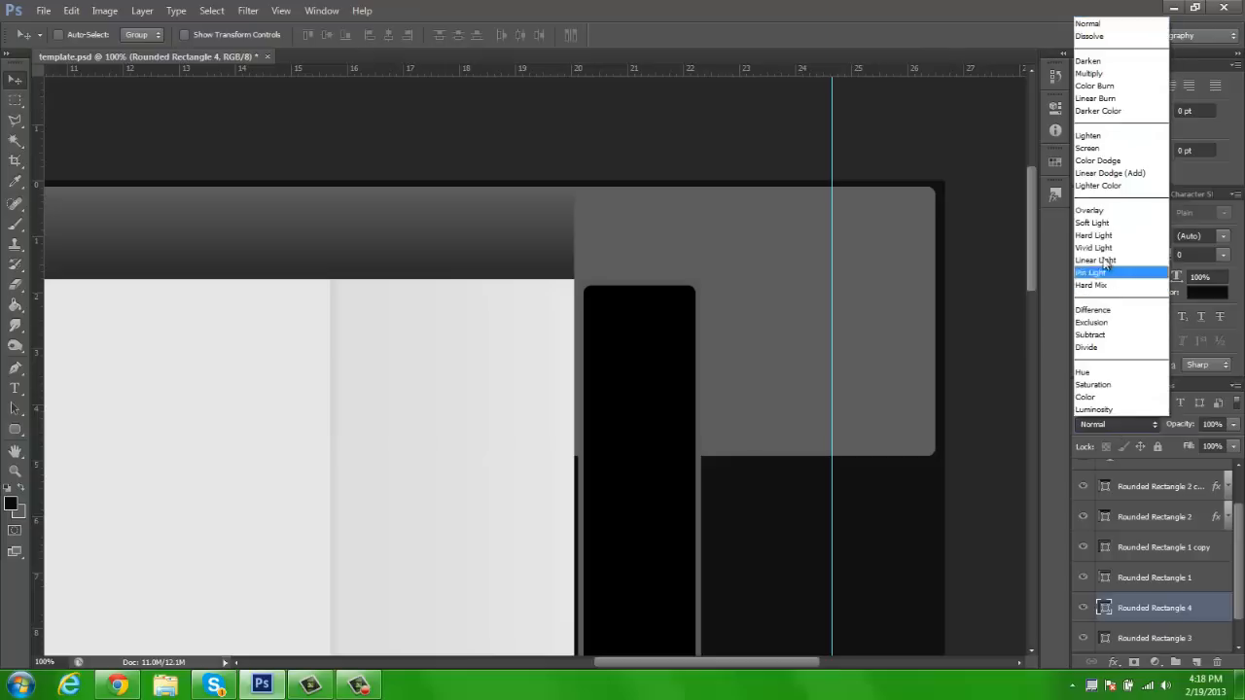
left_click(1108, 213)
key("Down")
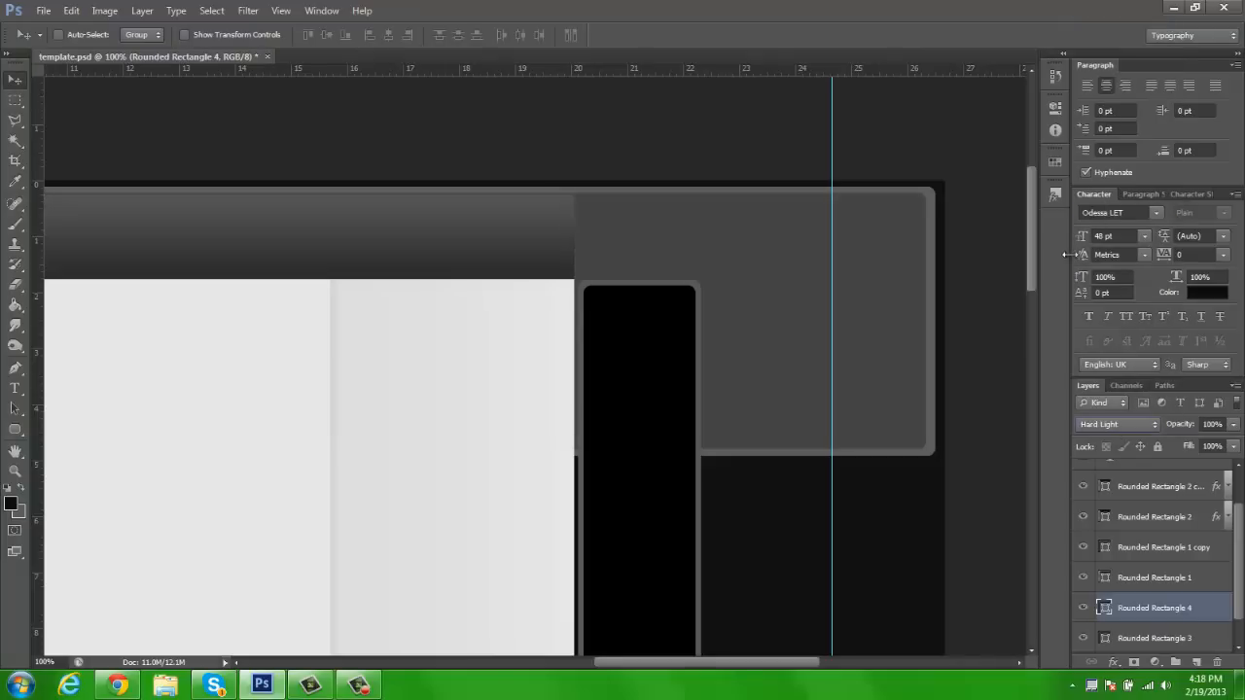
key("Up")
key("Up")
key("z")
left_click(466, 34)
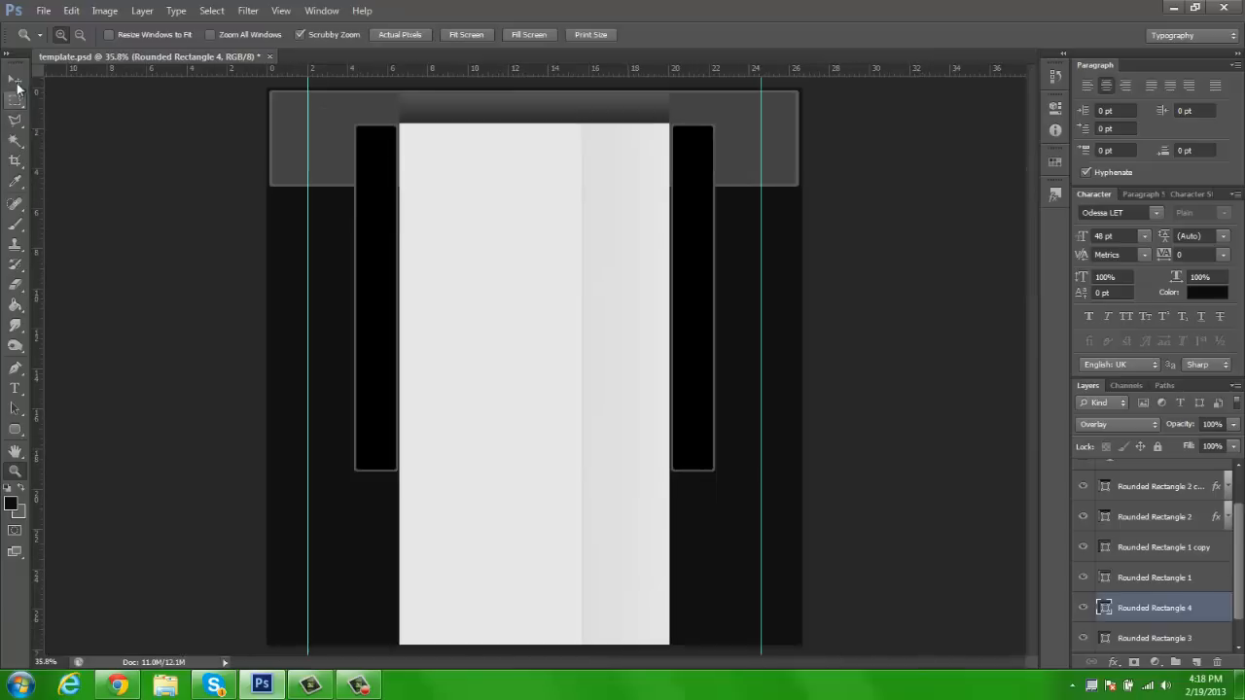
Delete both wide rounded rectangles from the upper end of the page
key("v")
left_click(1084, 608)
key("Delete")
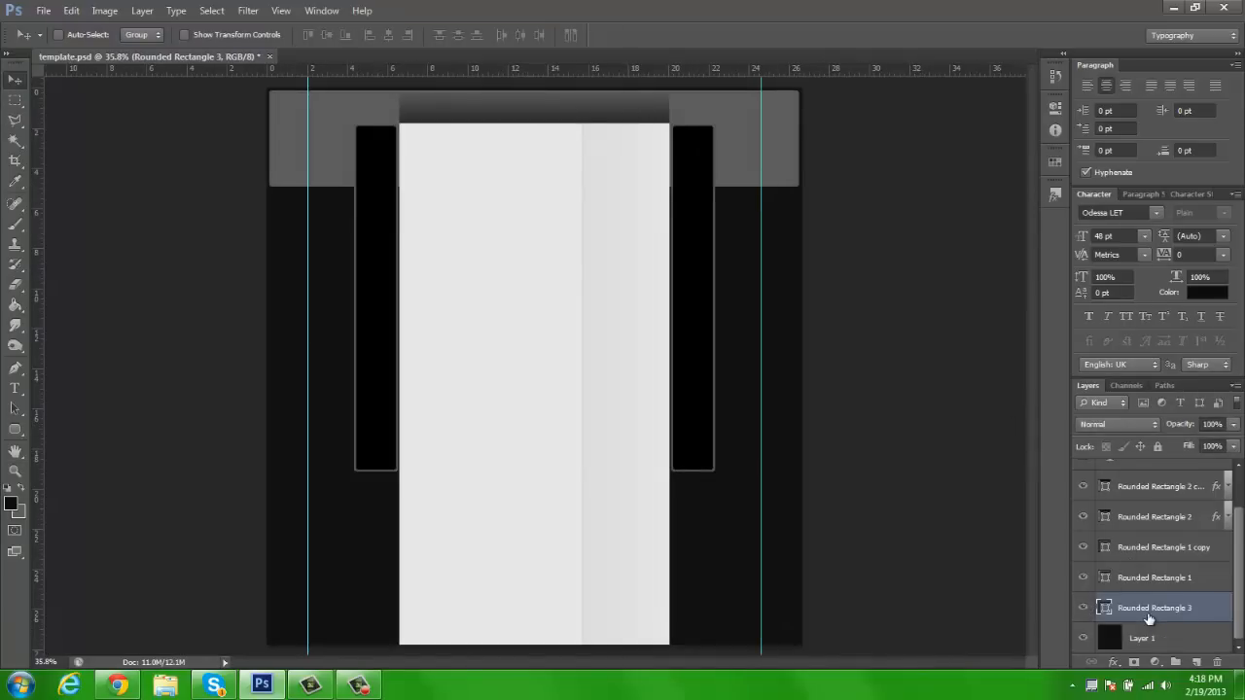
key("Delete")
Add a new layer above Layer 1 and select a band across the full page width at the page's upper edge
left_click(1195, 662)
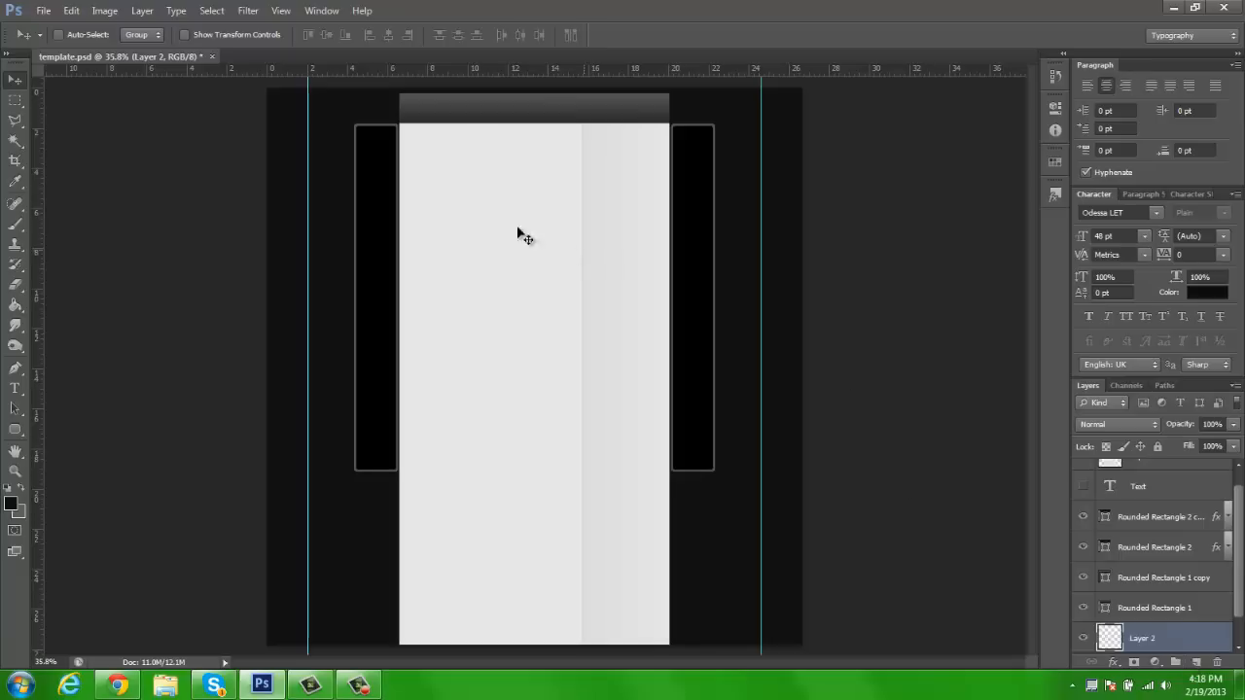
key("z")
left_click(387, 113)
key("space")
left_click_drag(557, 158, 525, 218)
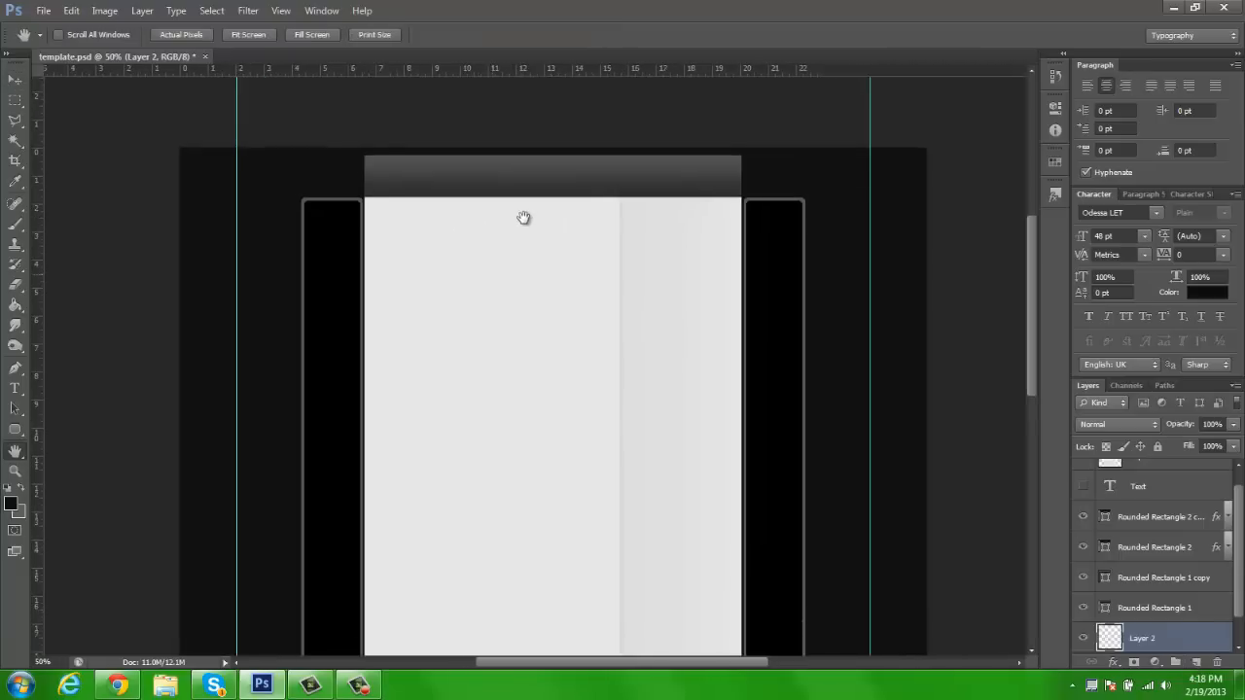
left_click(13, 100)
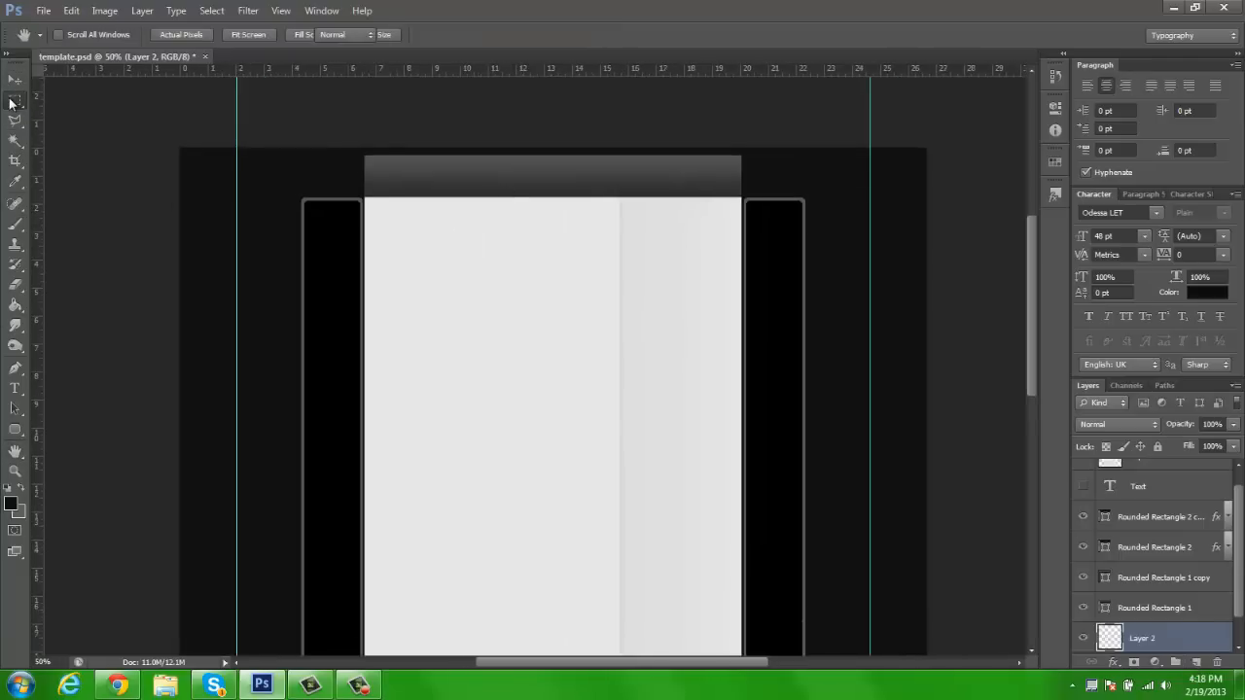
left_click(15, 101)
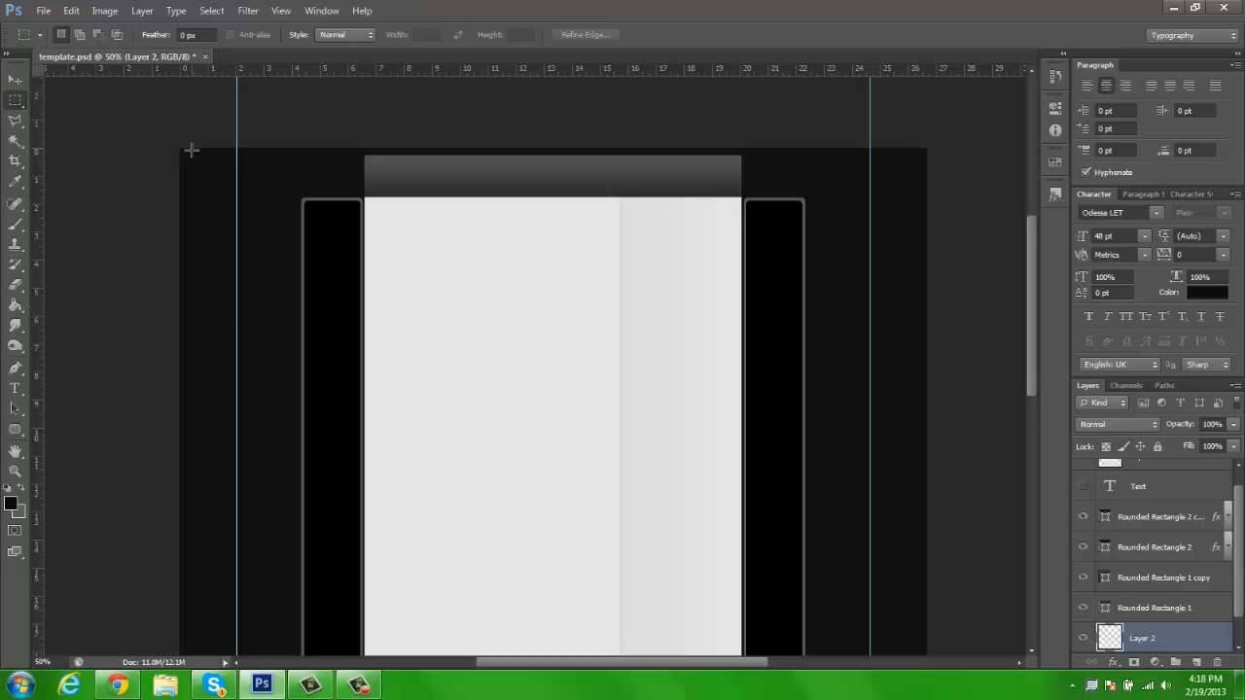
left_click_drag(179, 148, 937, 280)
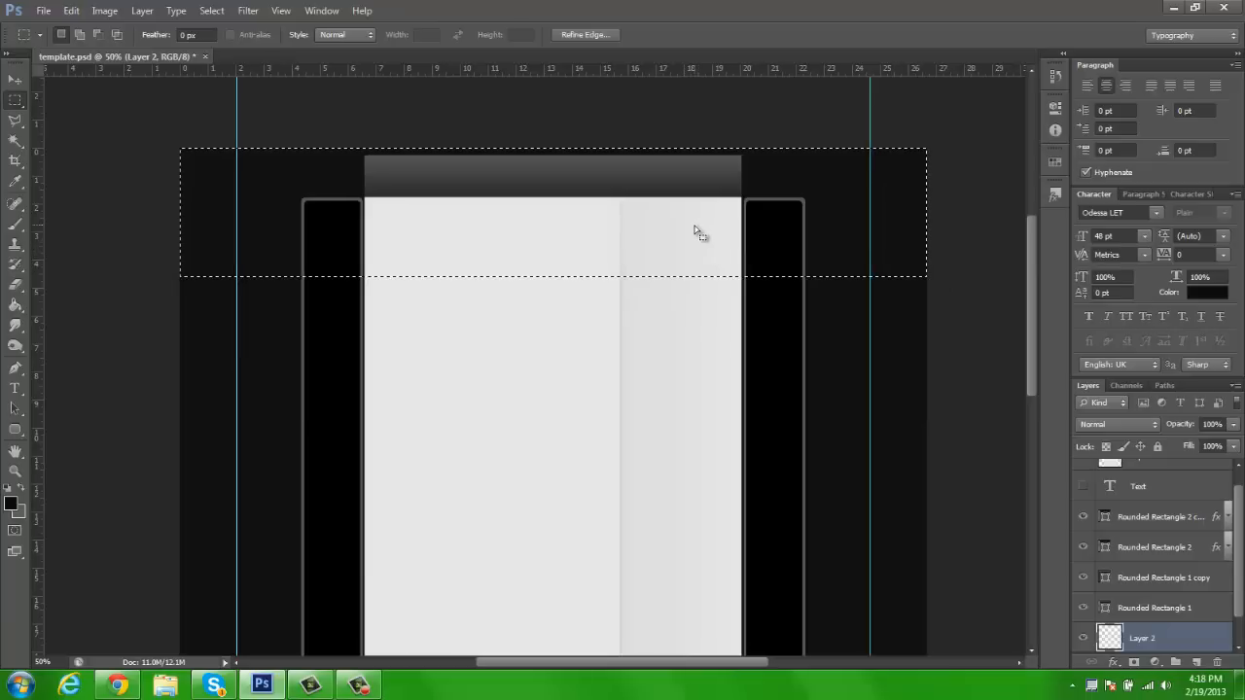
left_click_drag(695, 231, 695, 240)
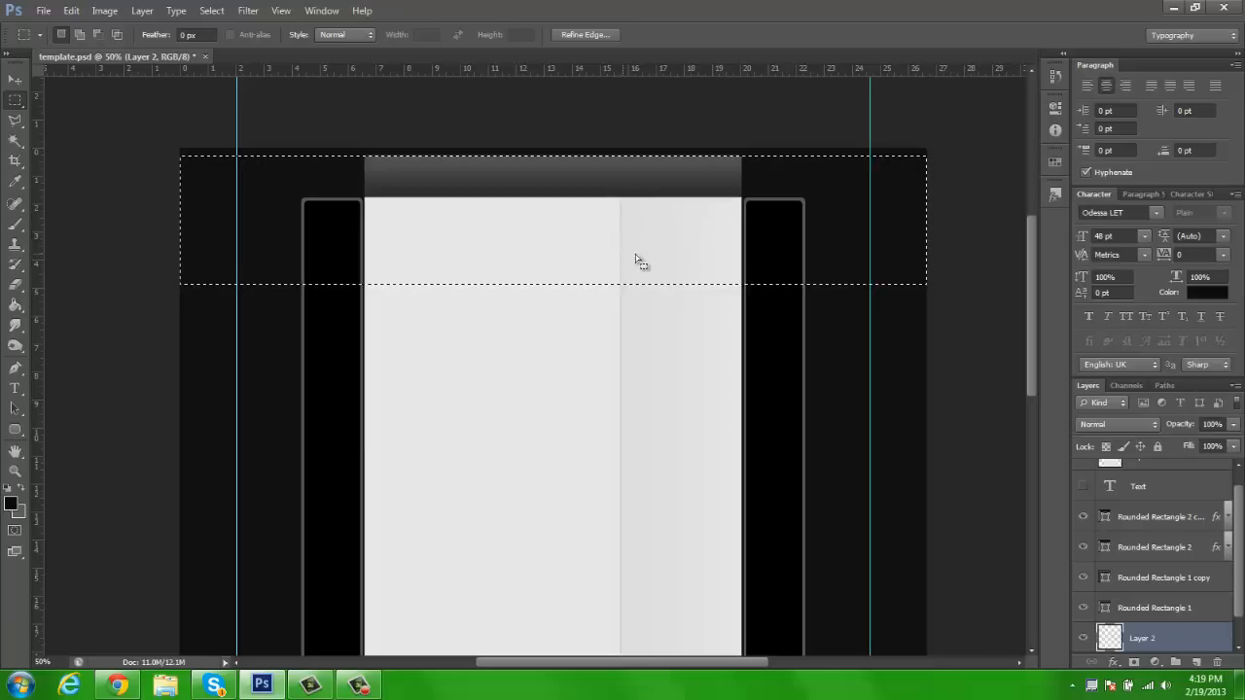
left_click_drag(591, 205, 589, 199)
Examine up close how the selection's upper edge lines up with the page's upper edge
key("z")
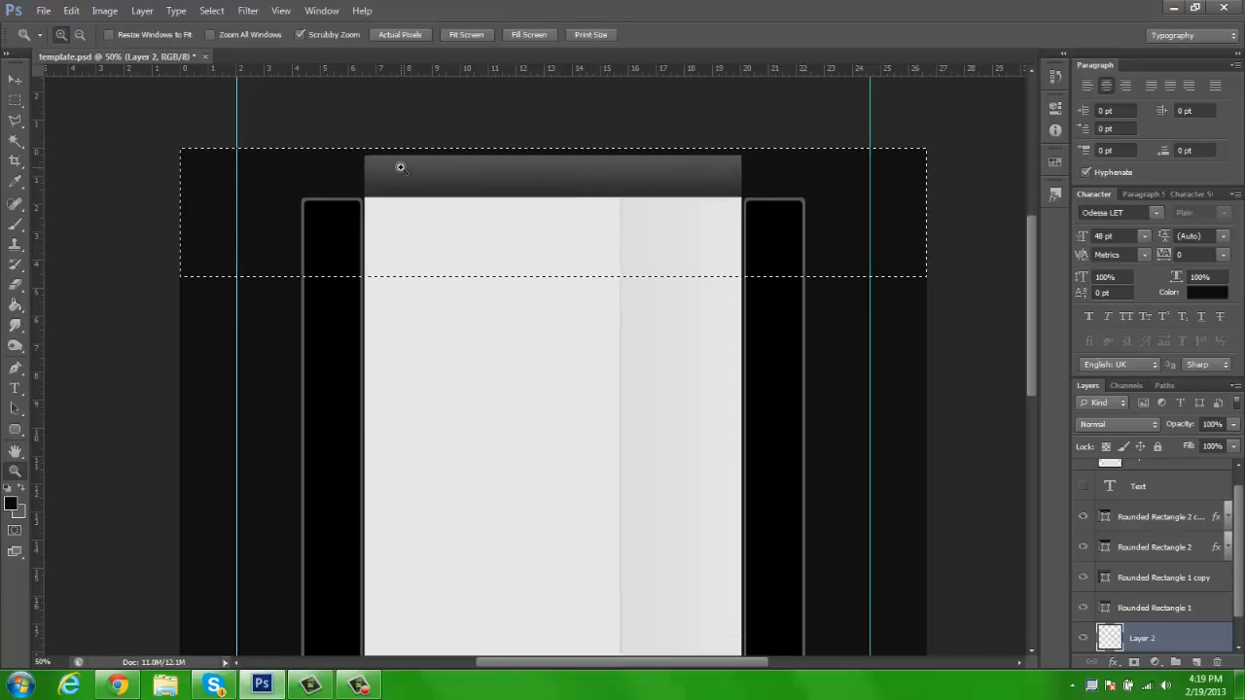
left_click(404, 166)
left_click(404, 166)
left_click(404, 166)
left_click(404, 166)
left_click(404, 166)
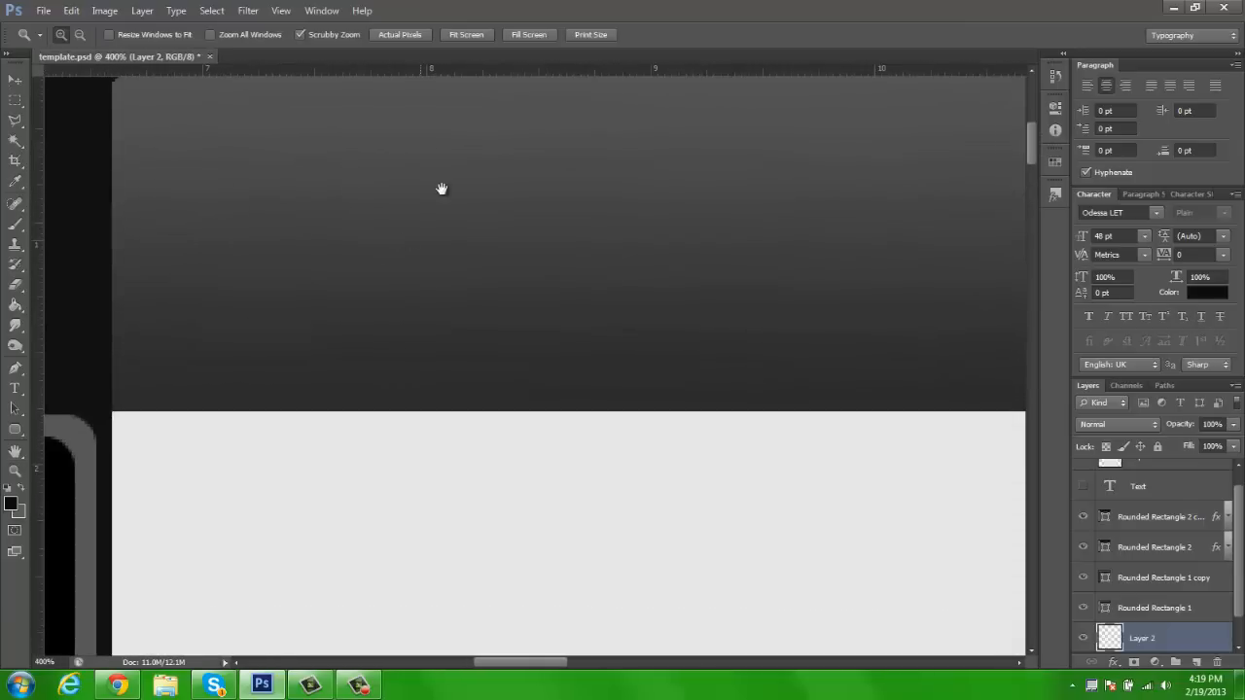
key("h")
left_click_drag(437, 194, 425, 350)
left_click(15, 100)
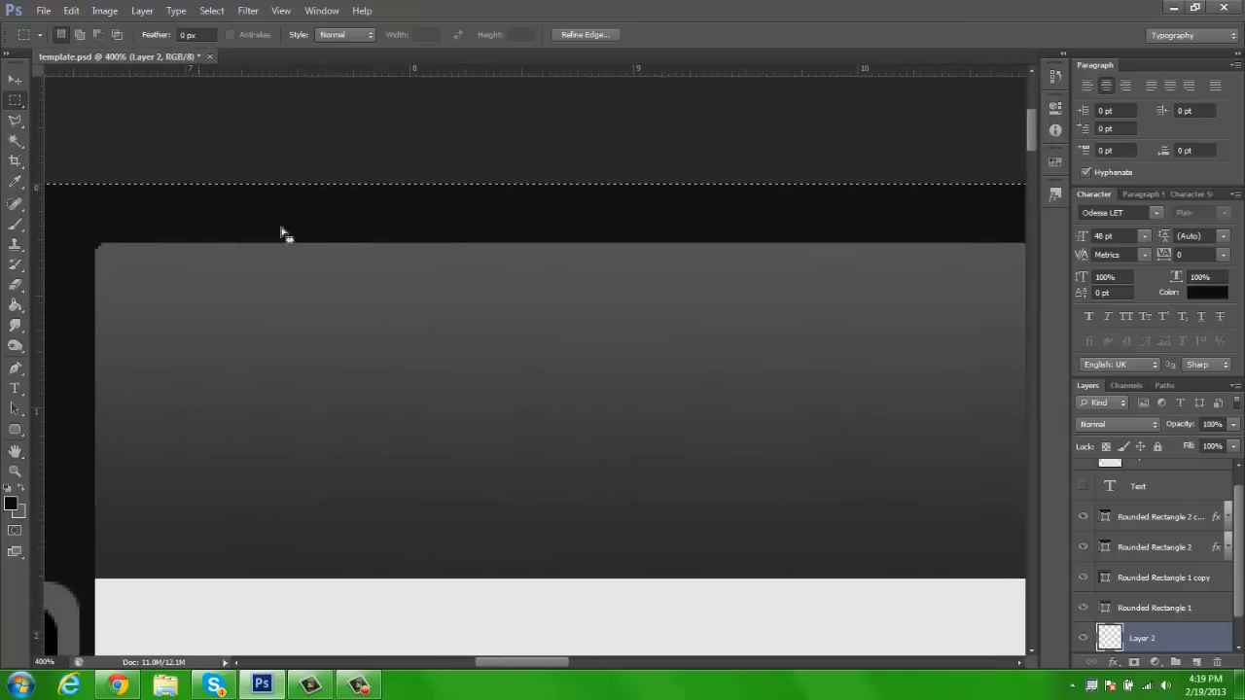
left_click_drag(394, 212, 394, 212)
key("z")
left_click(471, 35)
key("v")
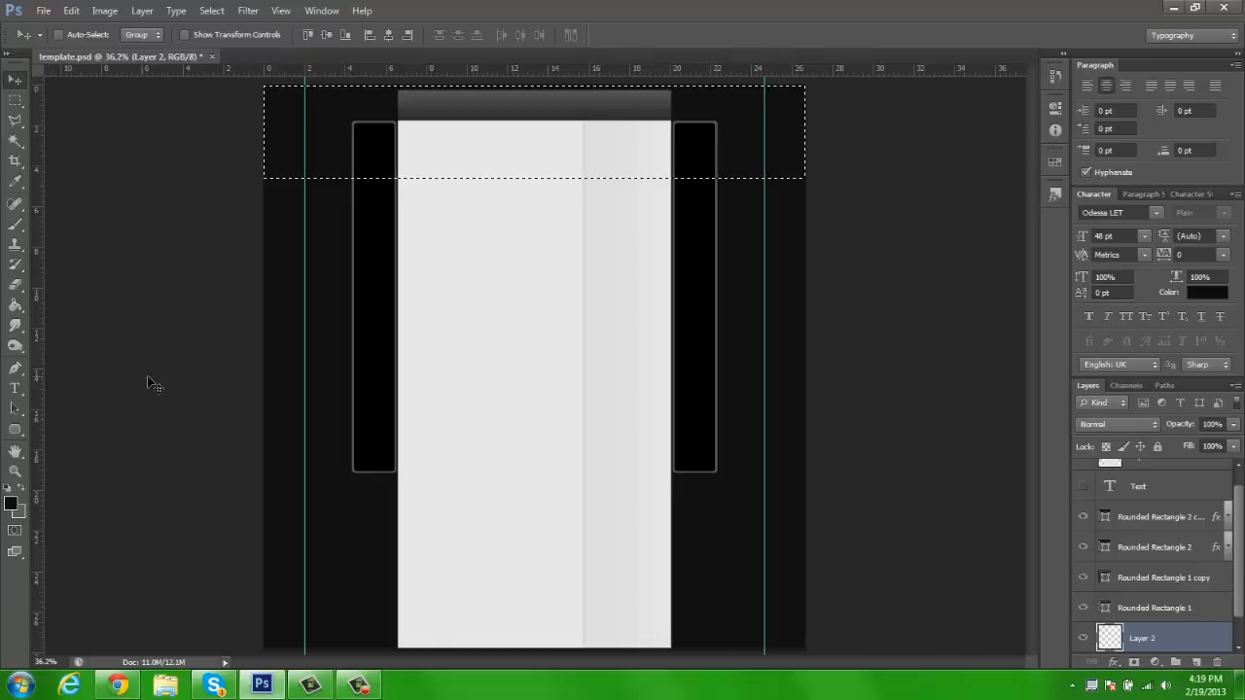
Make grey the foreground colour, fill the selected header band on Layer 2 with it and deselect
left_click(16, 307)
left_click(286, 133)
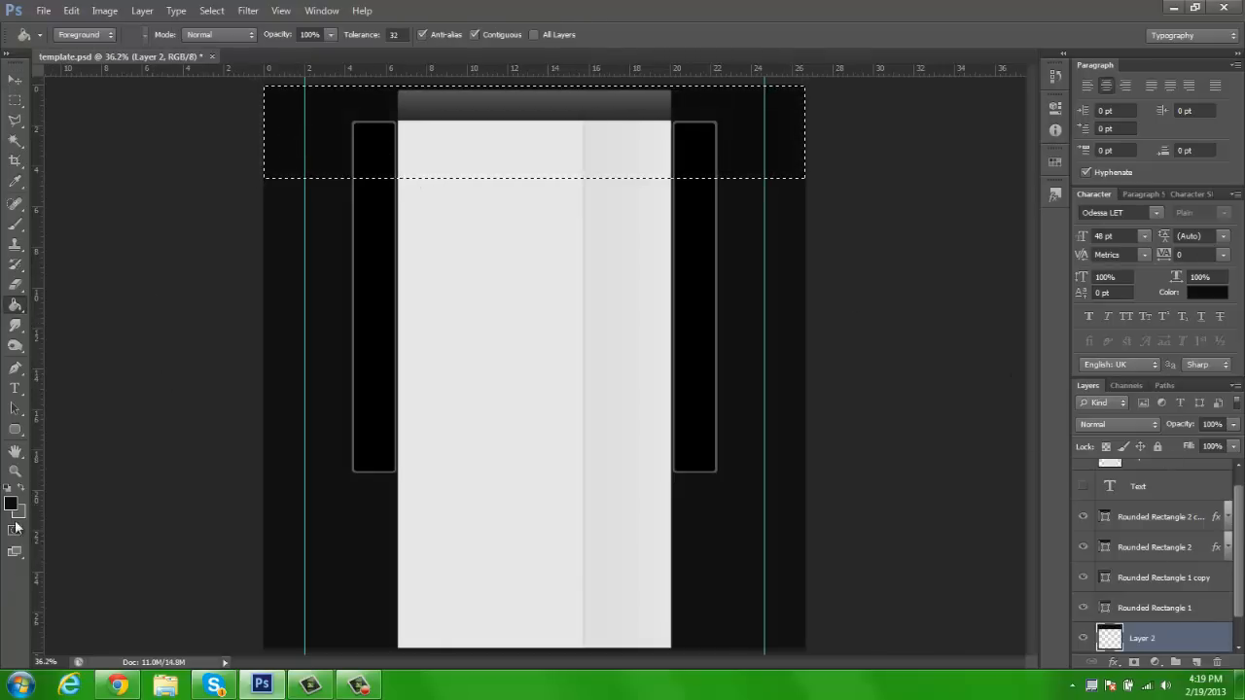
left_click(10, 503)
left_click(1131, 109)
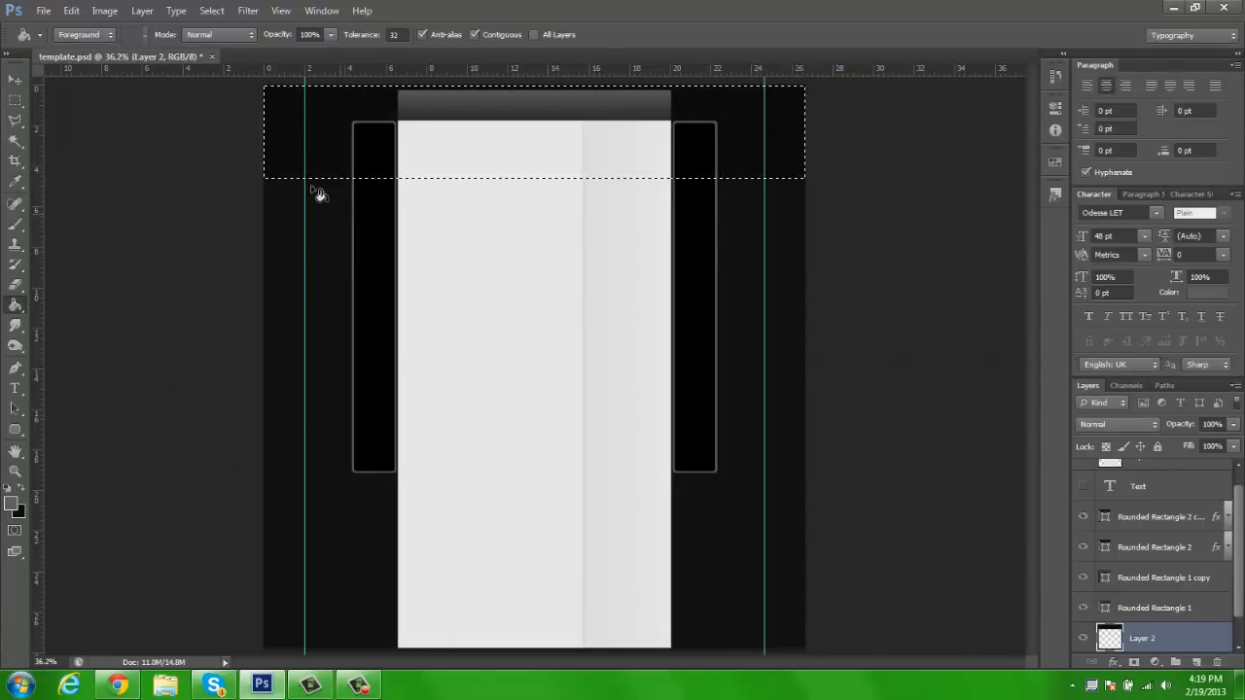
left_click(286, 134)
left_click(15, 79)
key("ctrl+d")
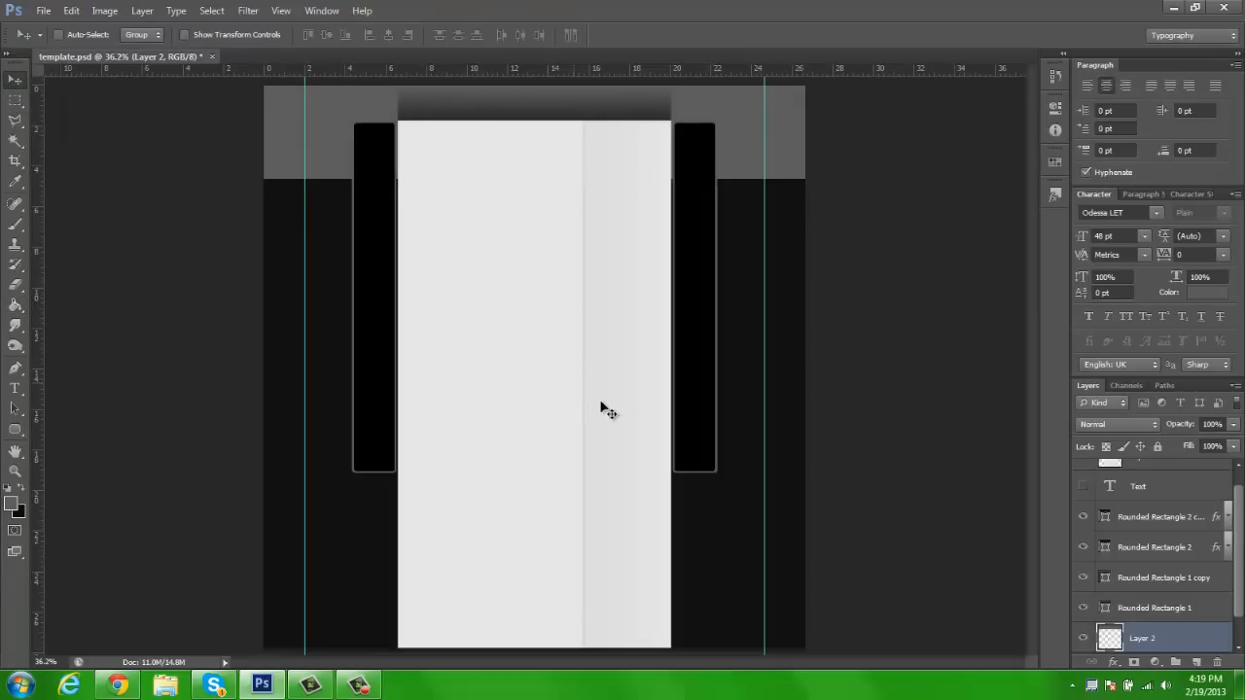
Give the grey header band's layer a linear black-to-white Gradient Overlay at 25% opacity
right_click(1183, 633)
left_click(1083, 93)
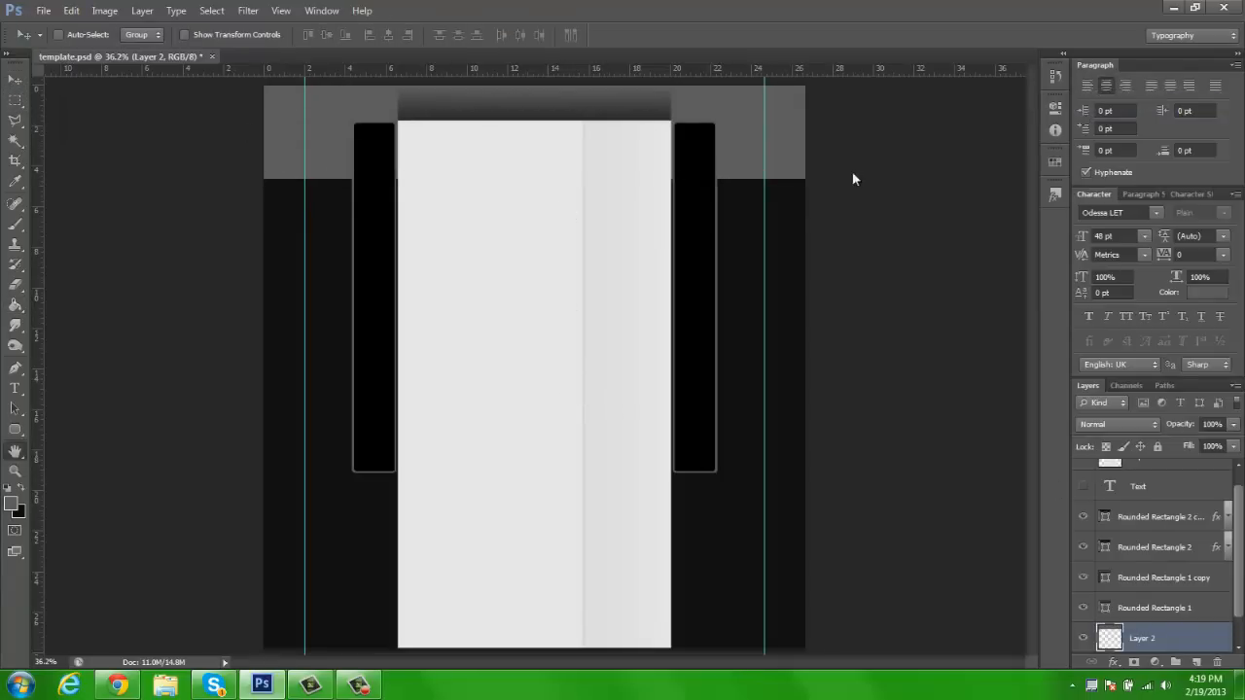
left_click_drag(868, 32, 932, 55)
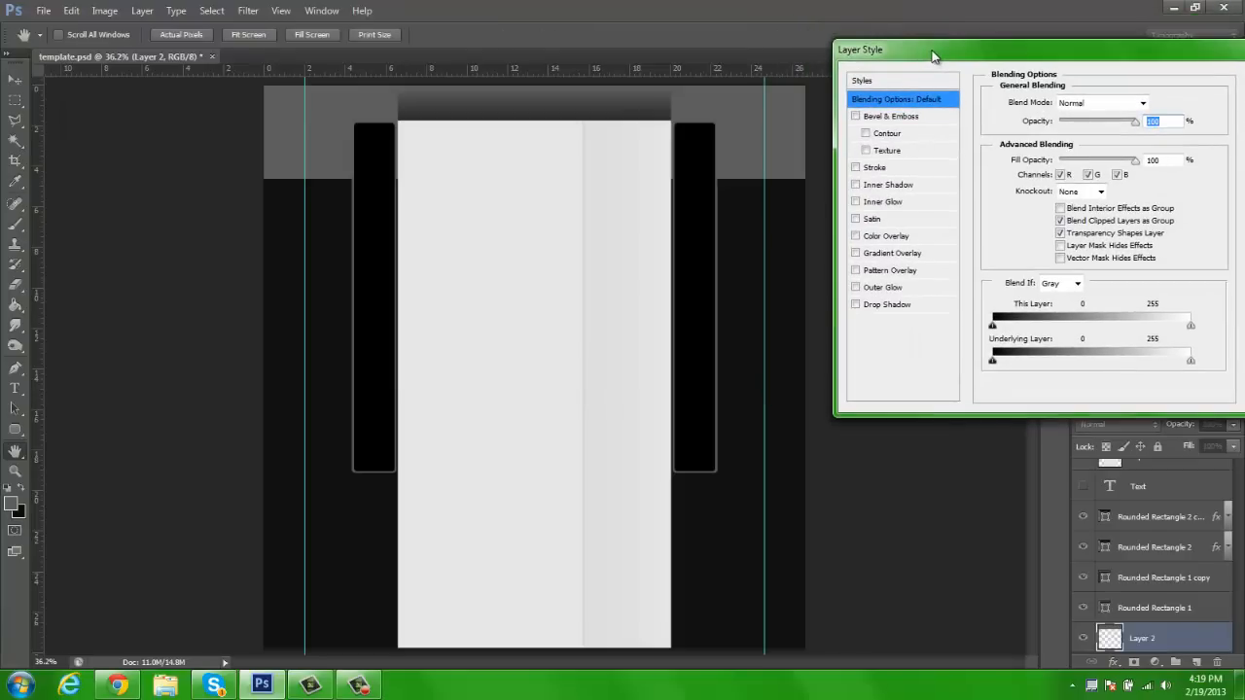
left_click(876, 255)
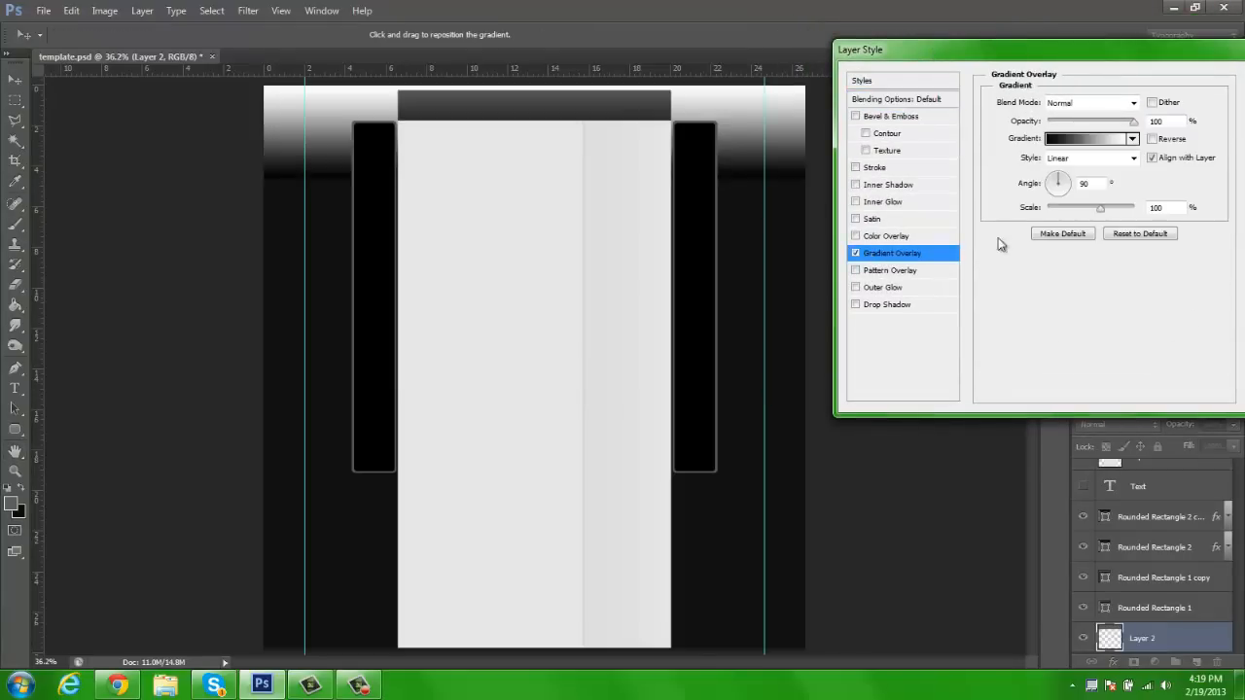
type("25")
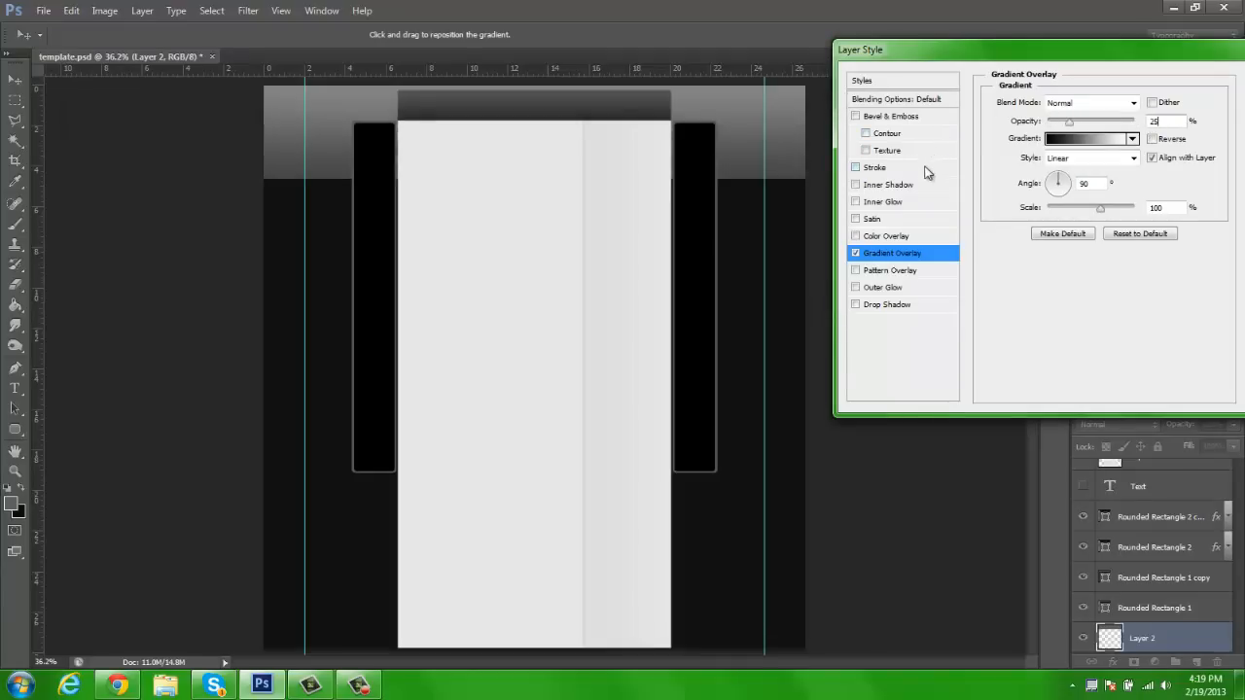
Add a 4 px outside Stroke in light grey #cacaca to the header band
left_click(880, 168)
left_click(1031, 209)
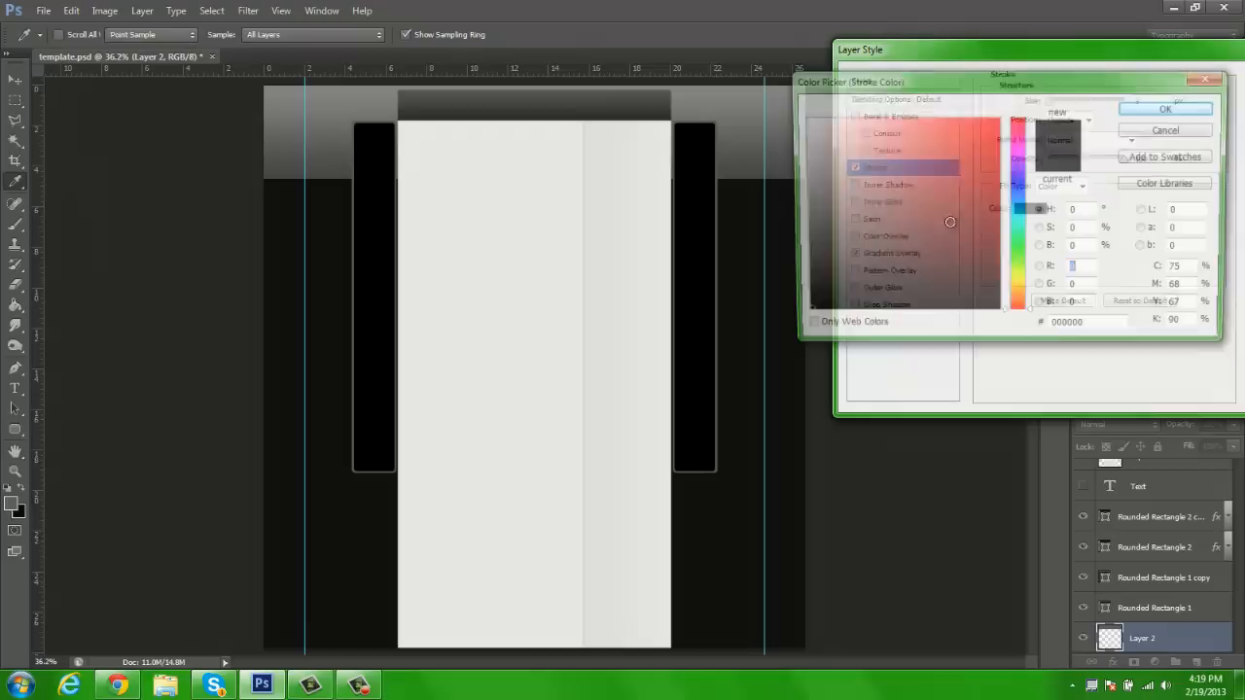
left_click(746, 88)
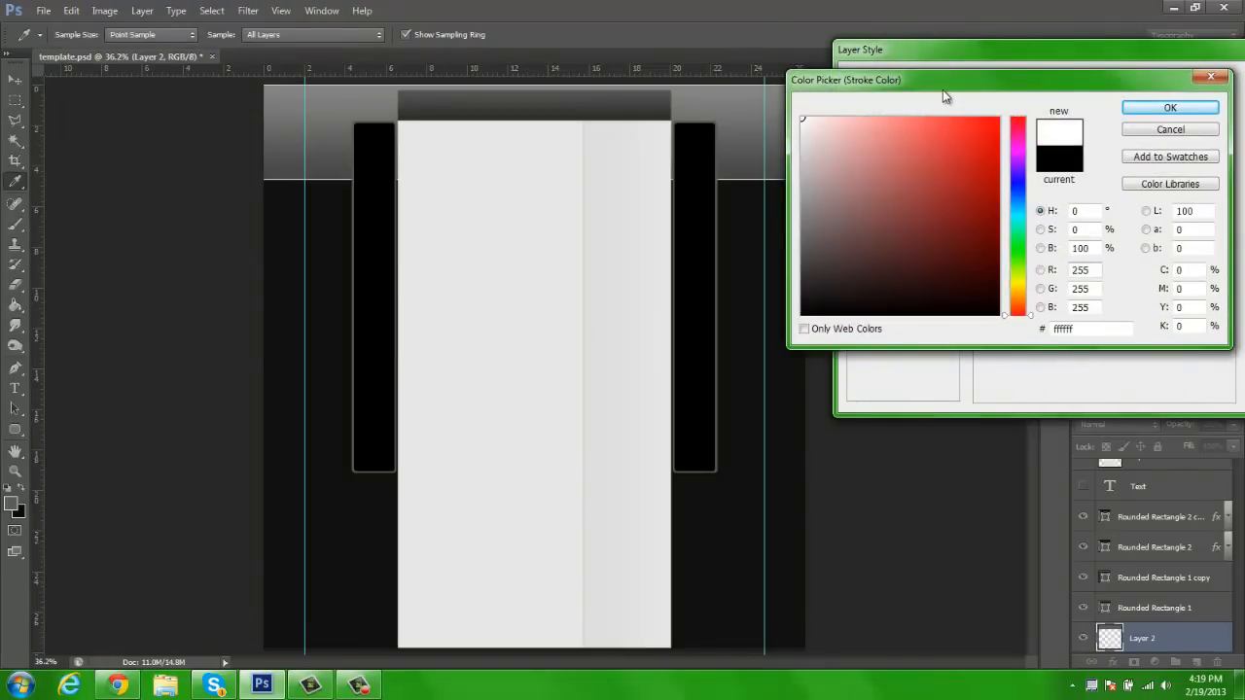
left_click_drag(817, 154, 787, 157)
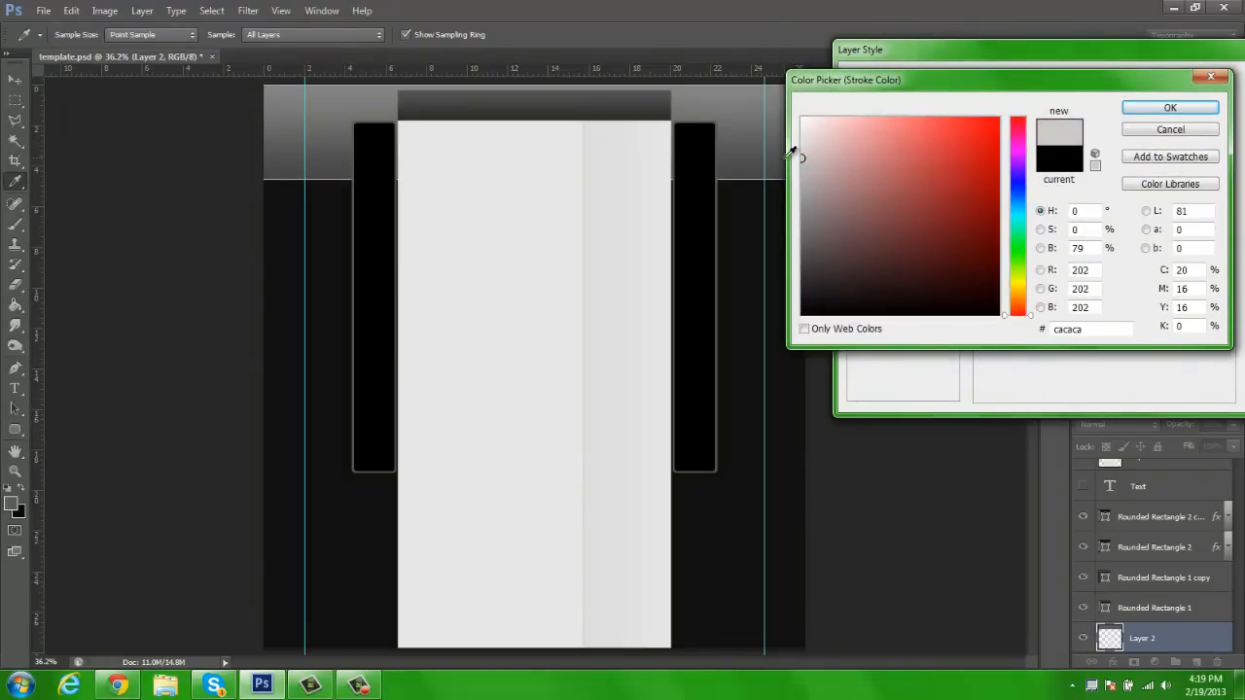
left_click(1172, 110)
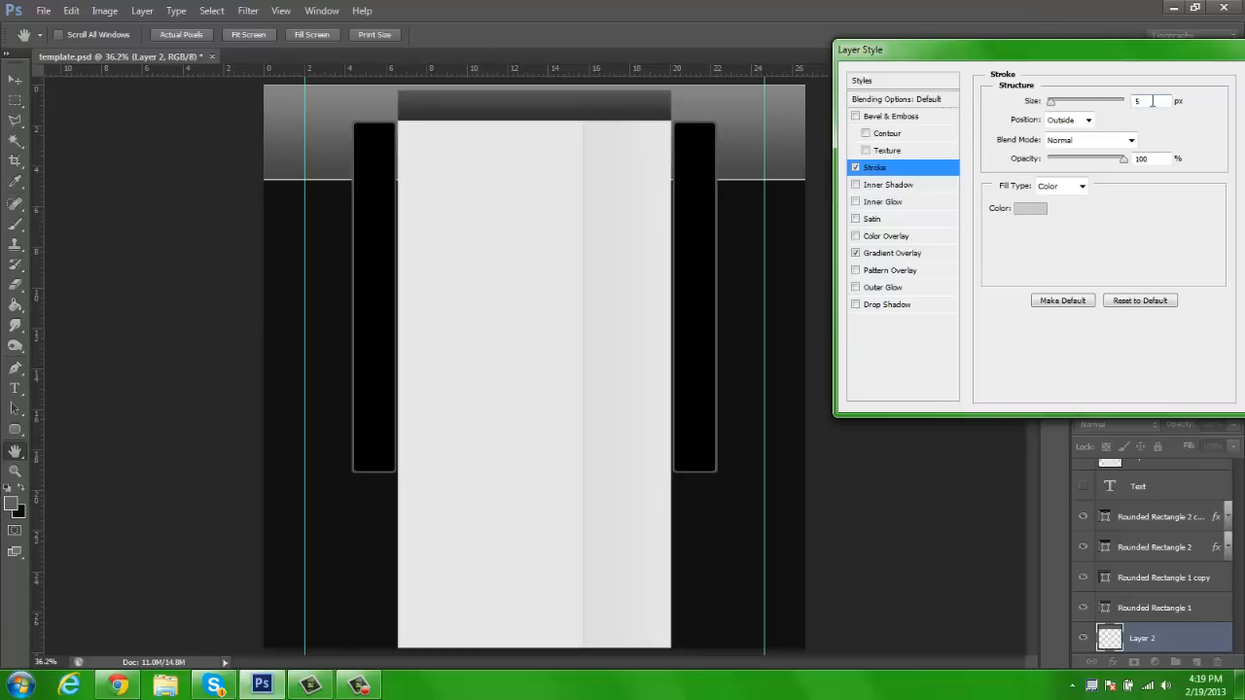
type("4")
left_click_drag(1100, 60, 1025, 54)
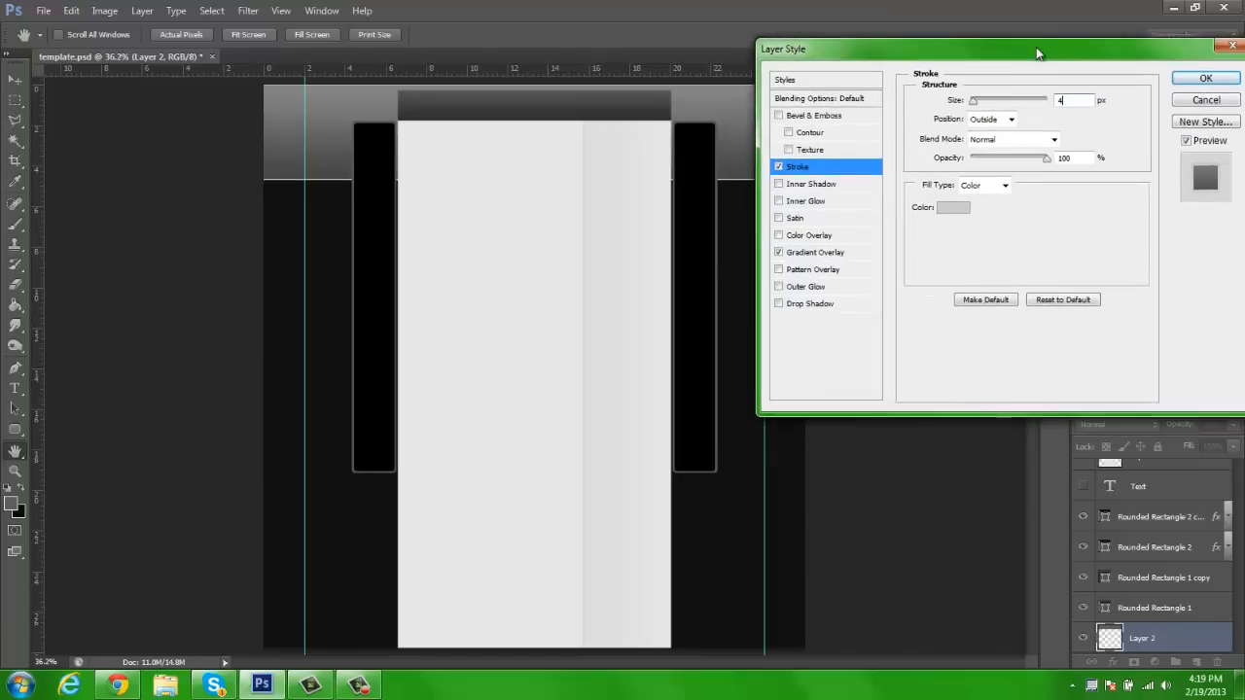
Add an Inner Shadow at 50% opacity to the header band, leaving Drop Shadow off
left_click(789, 181)
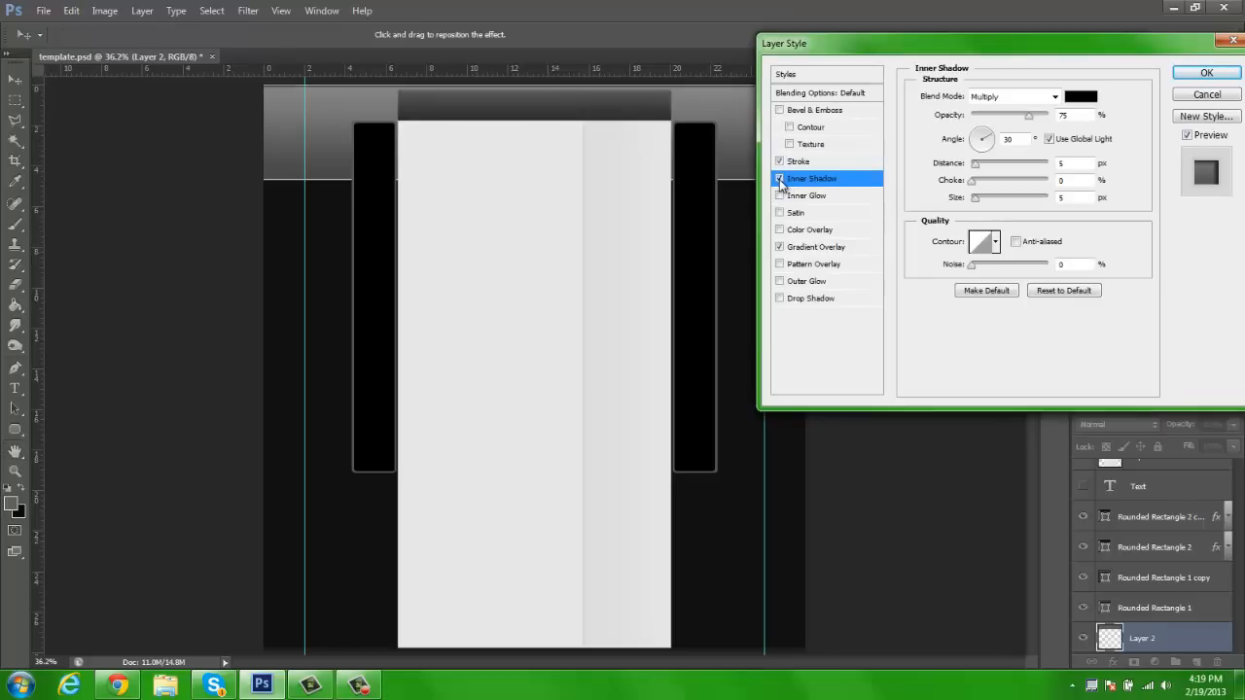
left_click_drag(861, 45, 940, 44)
type("50")
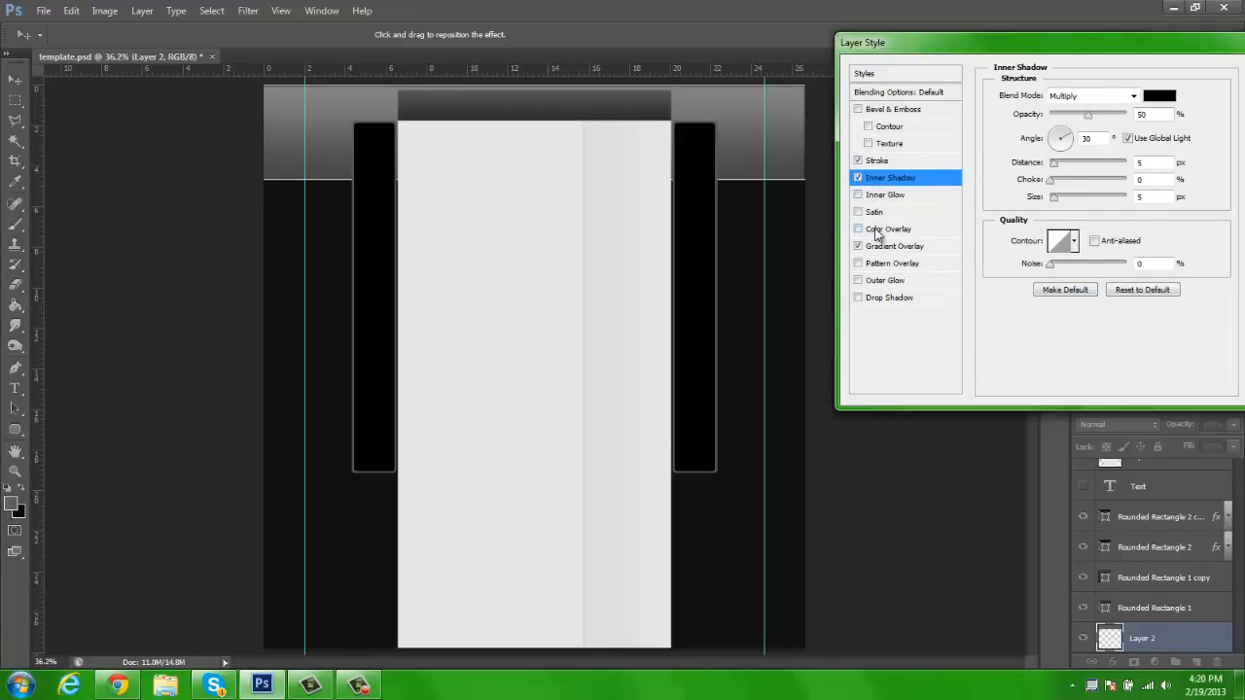
left_click(880, 298)
left_click(857, 297)
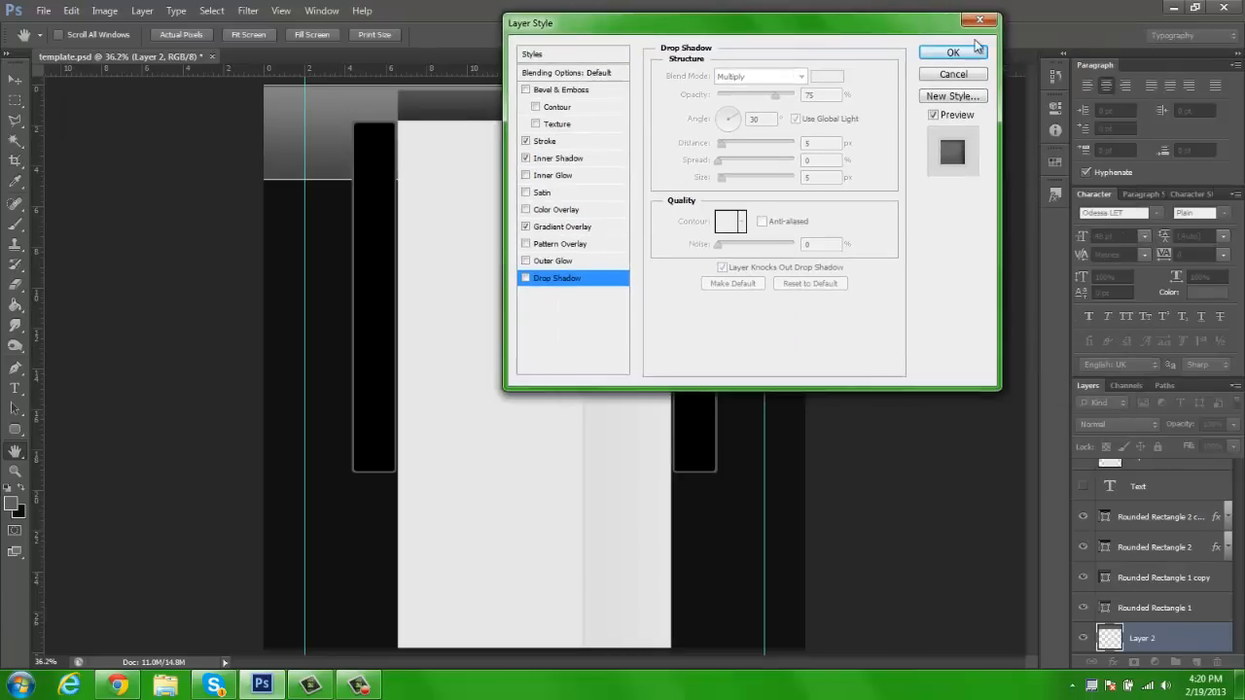
Add a Pattern Overlay at 10% opacity to the header band and apply the layer style
left_click(570, 244)
left_click_drag(700, 22, 1019, 35)
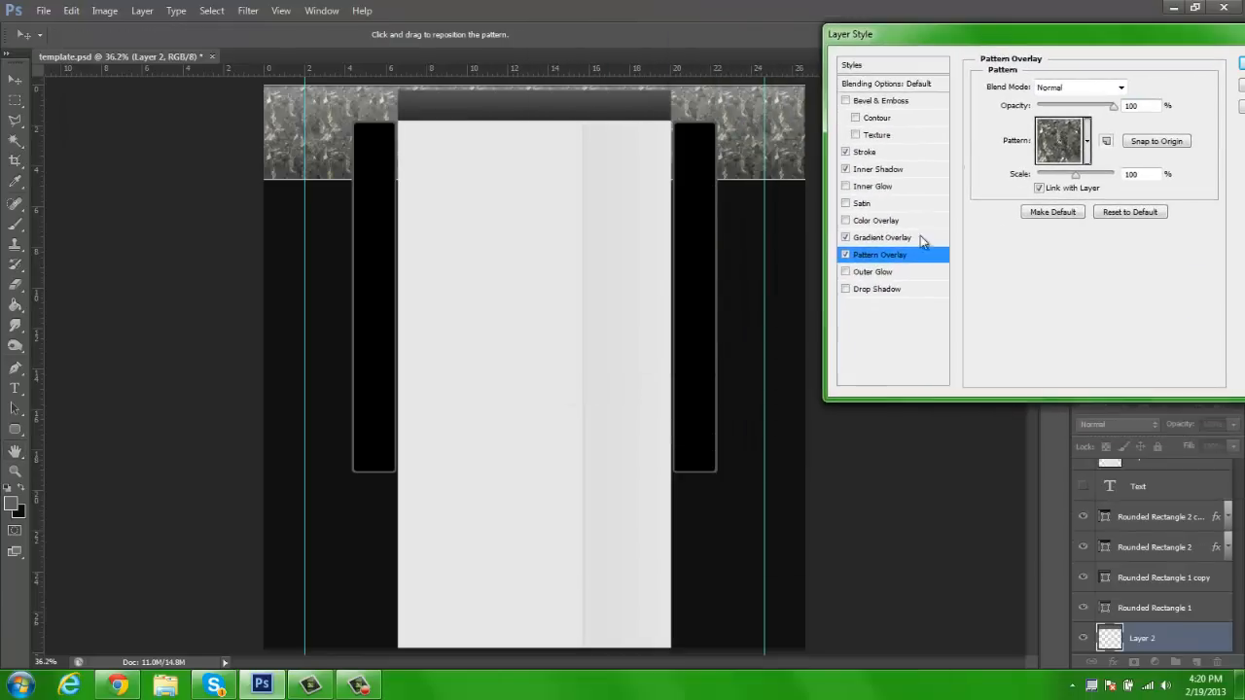
left_click(1086, 141)
left_click(1151, 109)
type("1")
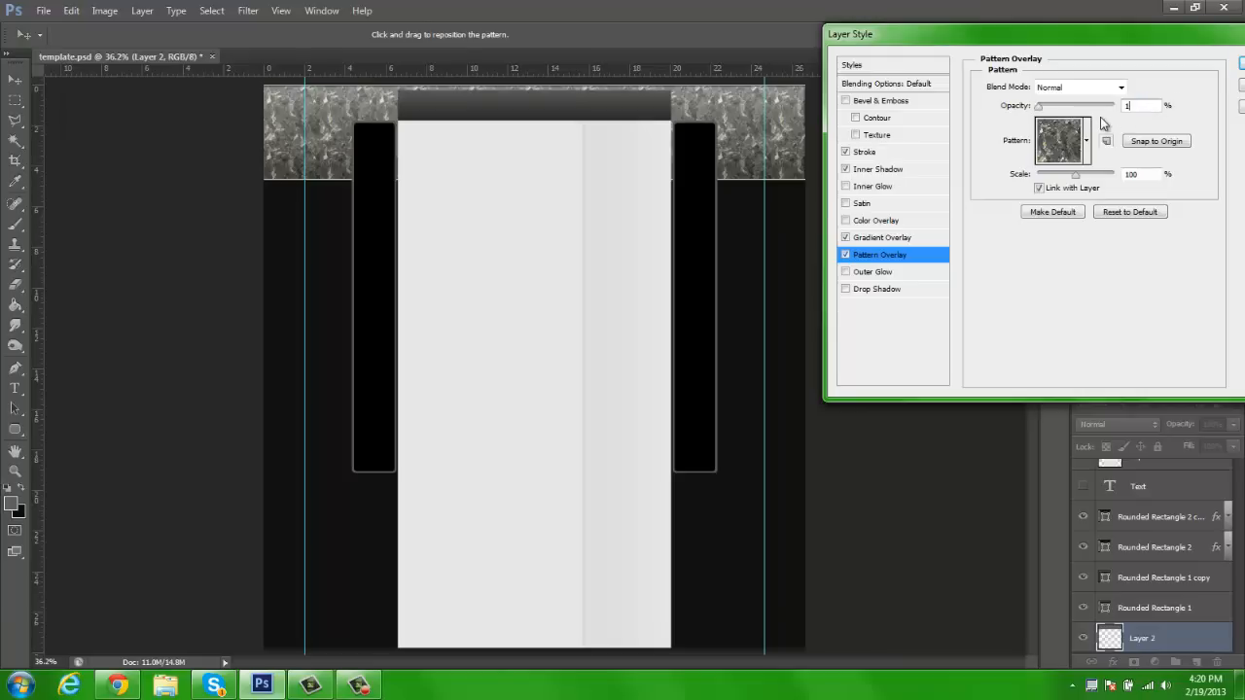
type("0")
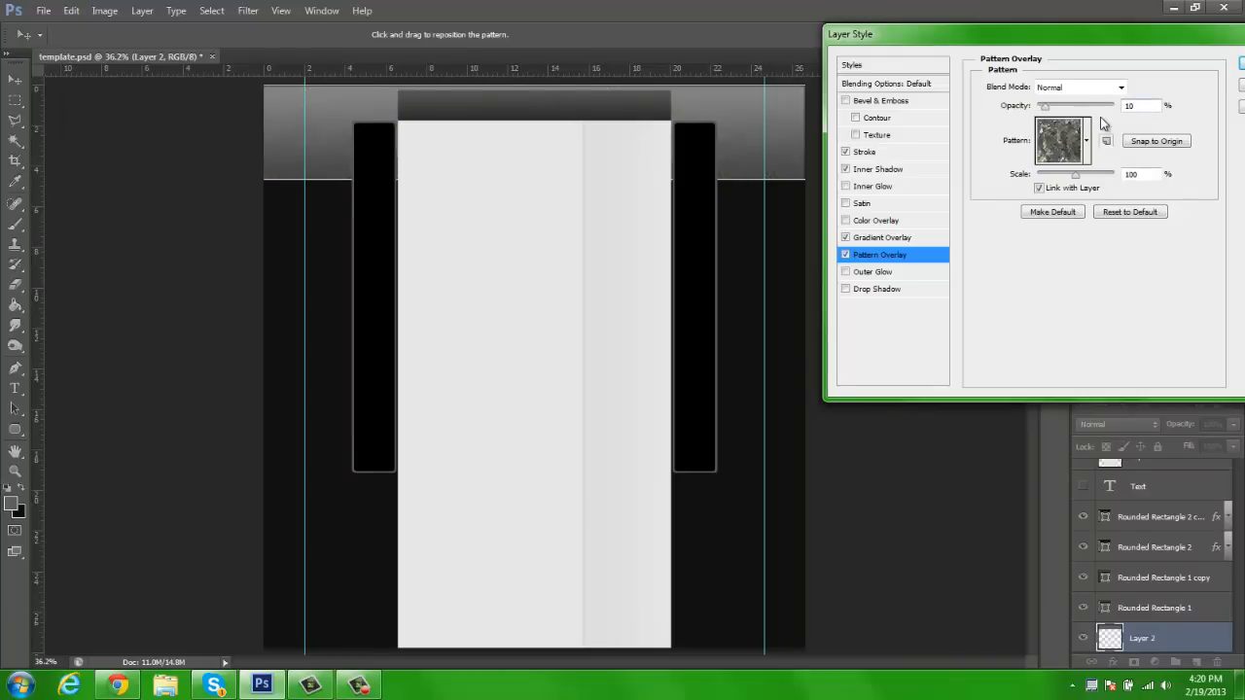
left_click_drag(1173, 34, 944, 45)
left_click(1068, 86)
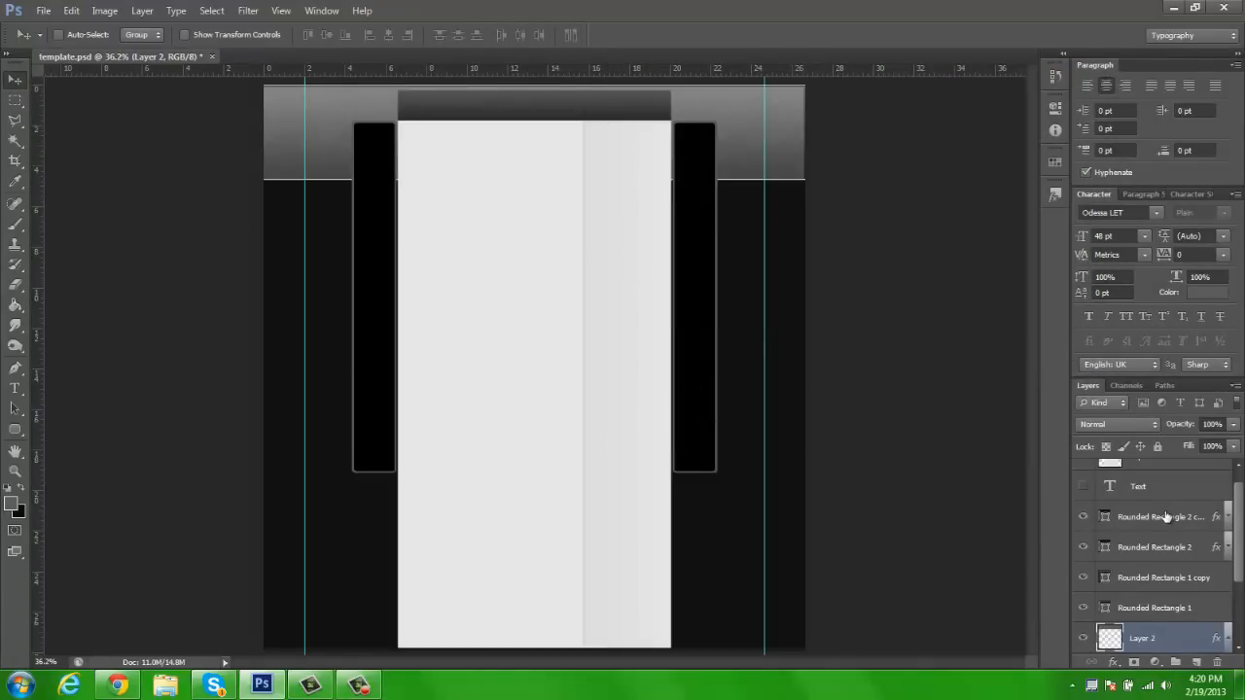
Collapse Layer 2's effects list and toggle the Rounded Rectangle 2 layers' visibility to identify their boxes
scroll(1154, 629, "down", 2)
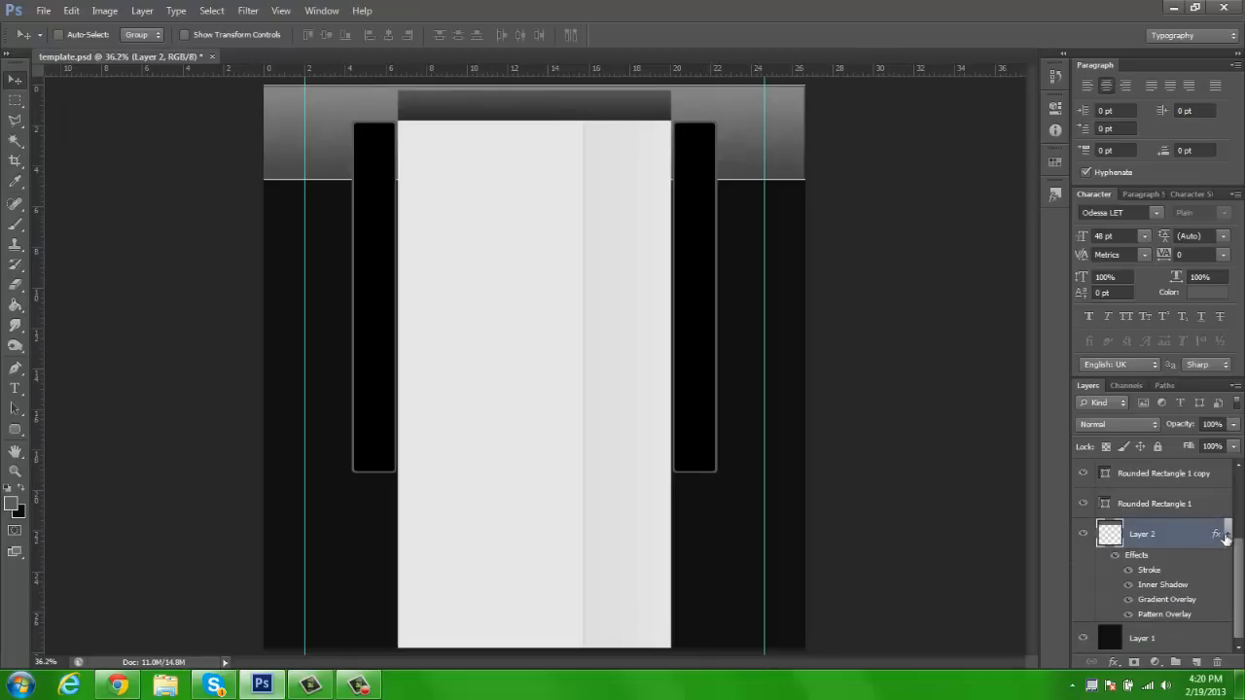
left_click(1228, 543)
scroll(1138, 605, "up", 2)
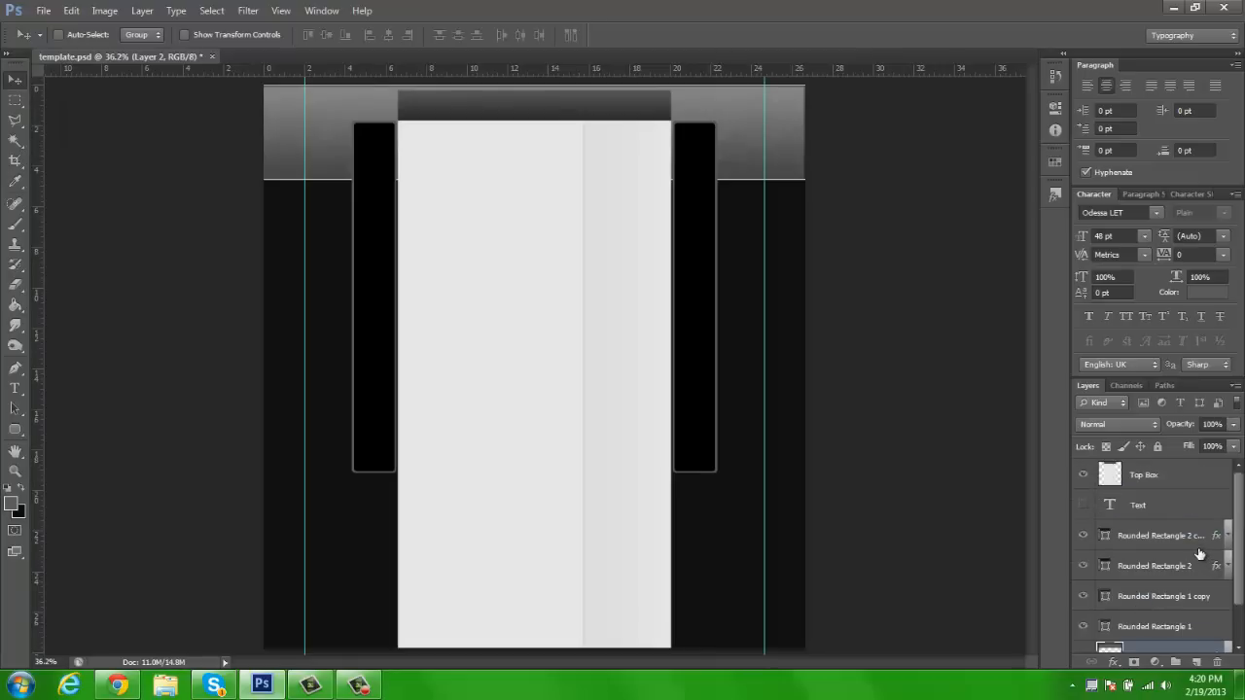
left_click(1083, 536)
left_click(1083, 536)
left_click(1084, 566)
left_click(1083, 567)
Set the Color Overlay of the Rounded Rectangle 2 copy layer to a near-black shade and apply it
left_click(1140, 536)
right_click(1123, 541)
left_click(983, 137)
left_click_drag(757, 37, 905, 48)
left_click(795, 250)
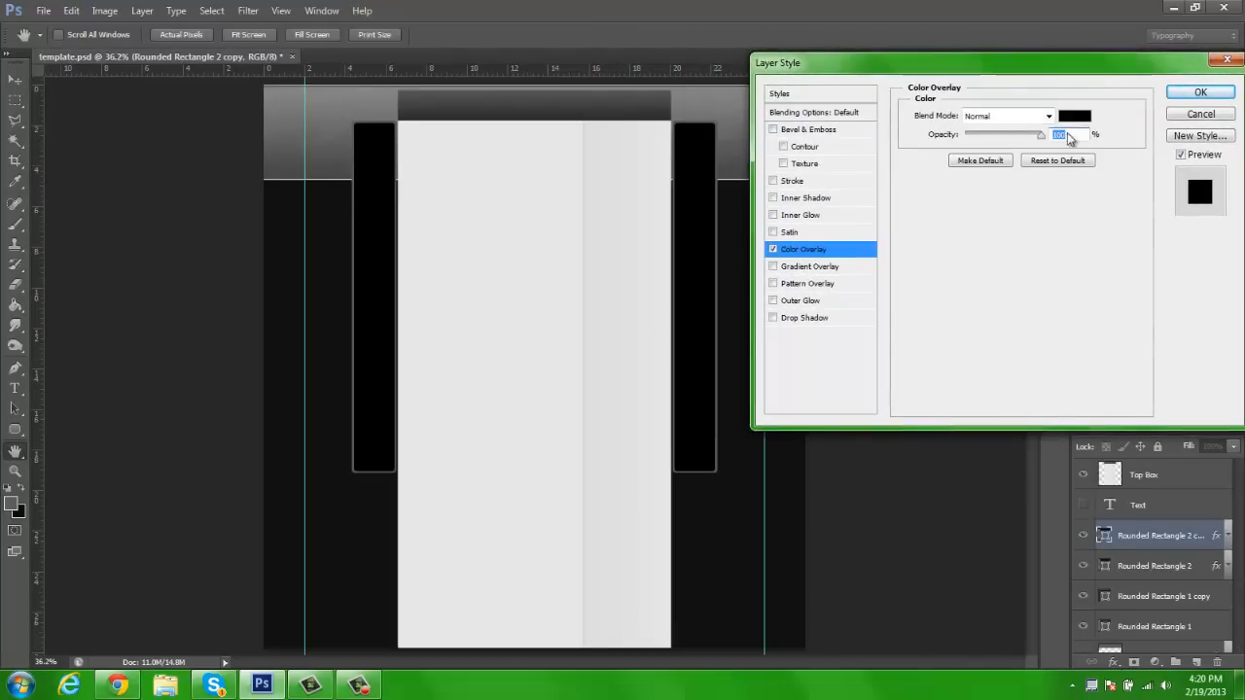
left_click(1075, 116)
left_click_drag(803, 302, 797, 313)
left_click(1171, 108)
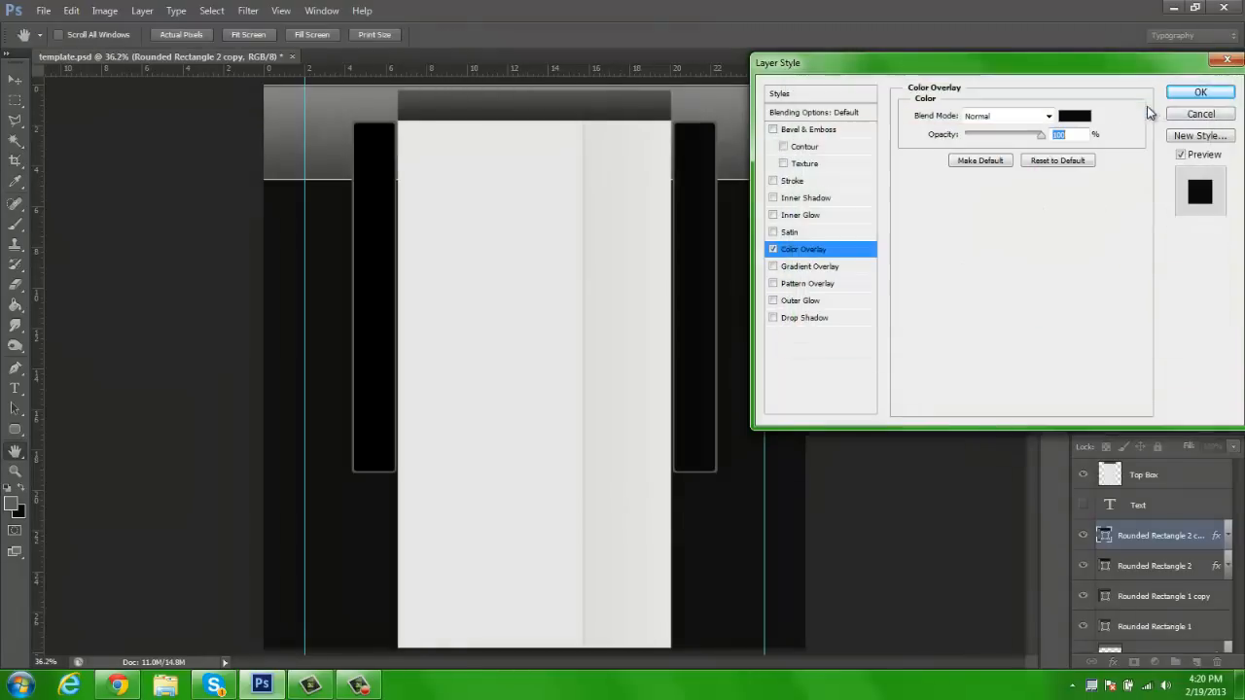
left_click(1198, 93)
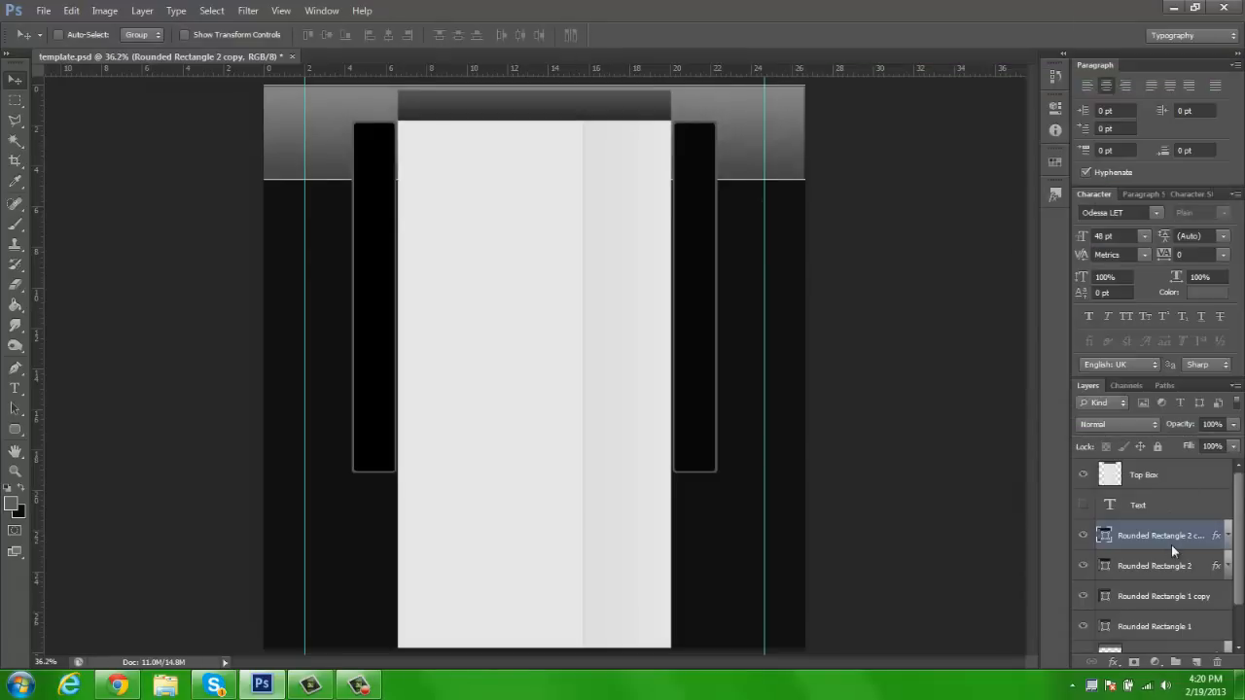
Copy the layer style of the Rounded Rectangle 2 copy layer and paste it onto the Rounded Rectangle 2 layer
right_click(1171, 545)
left_click(1134, 258)
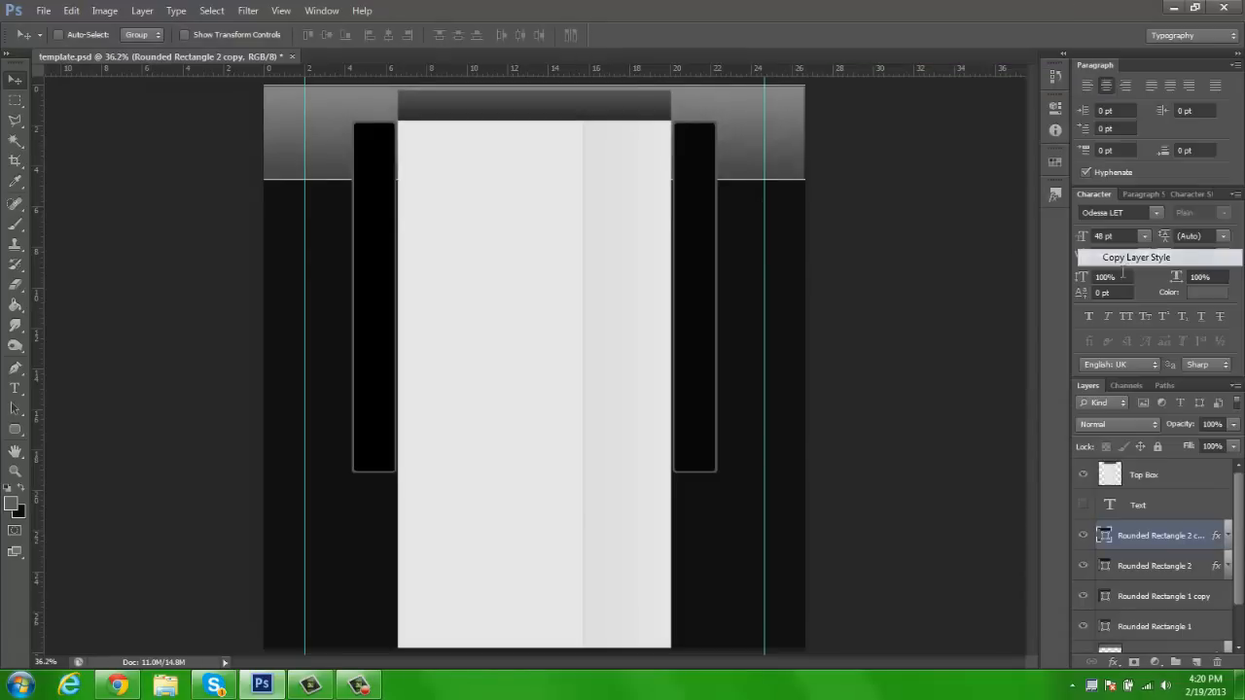
right_click(1140, 568)
left_click(1129, 294)
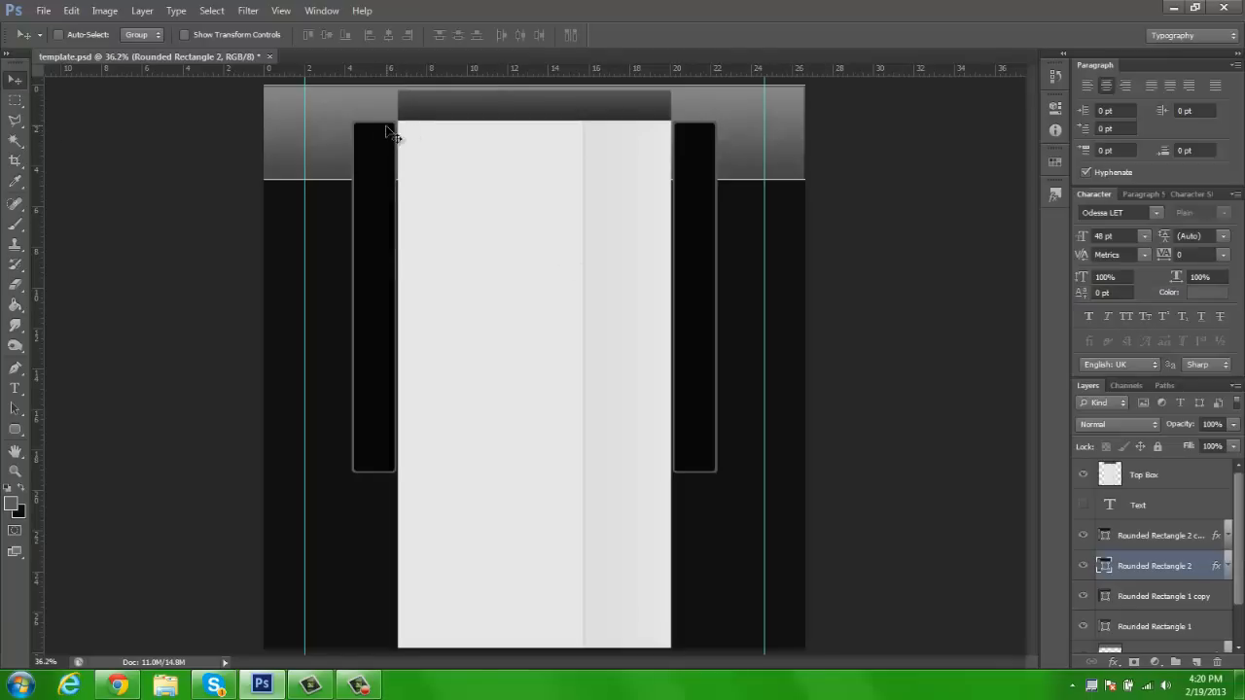
key("z")
left_click(13, 78)
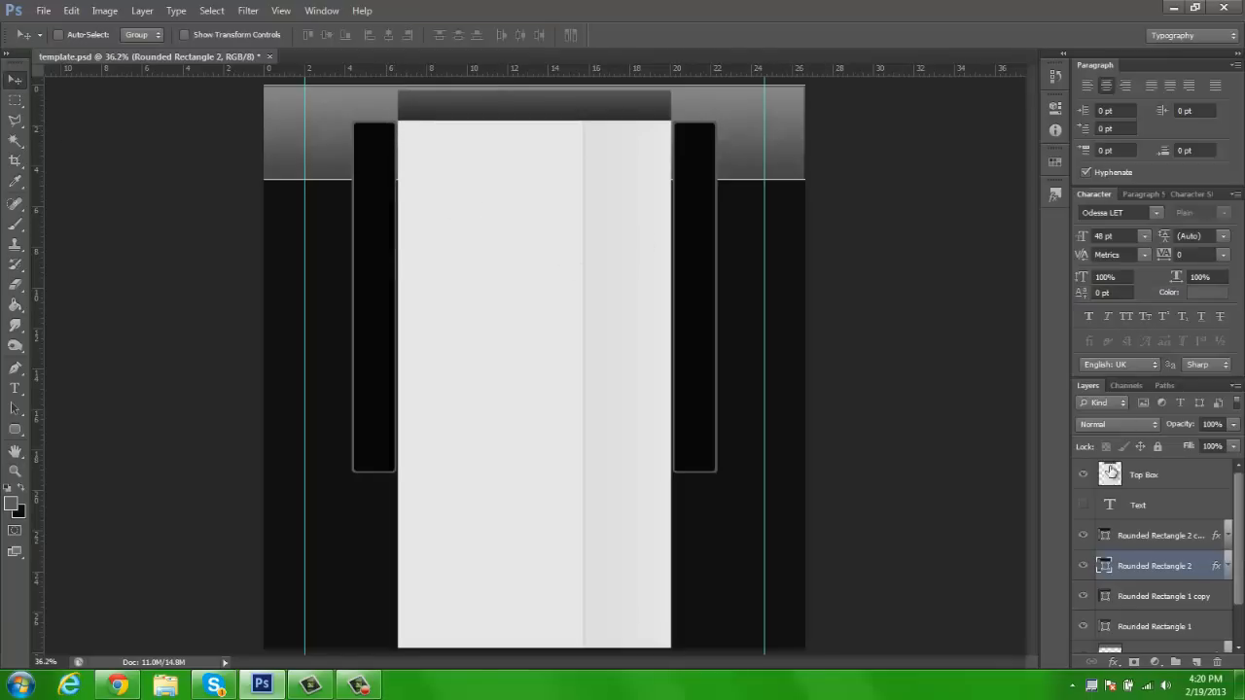
Select the four Rounded Rectangle layers, try both boxes below the header band, and move them back up to overlap it
left_click(1143, 536)
left_click(1083, 596)
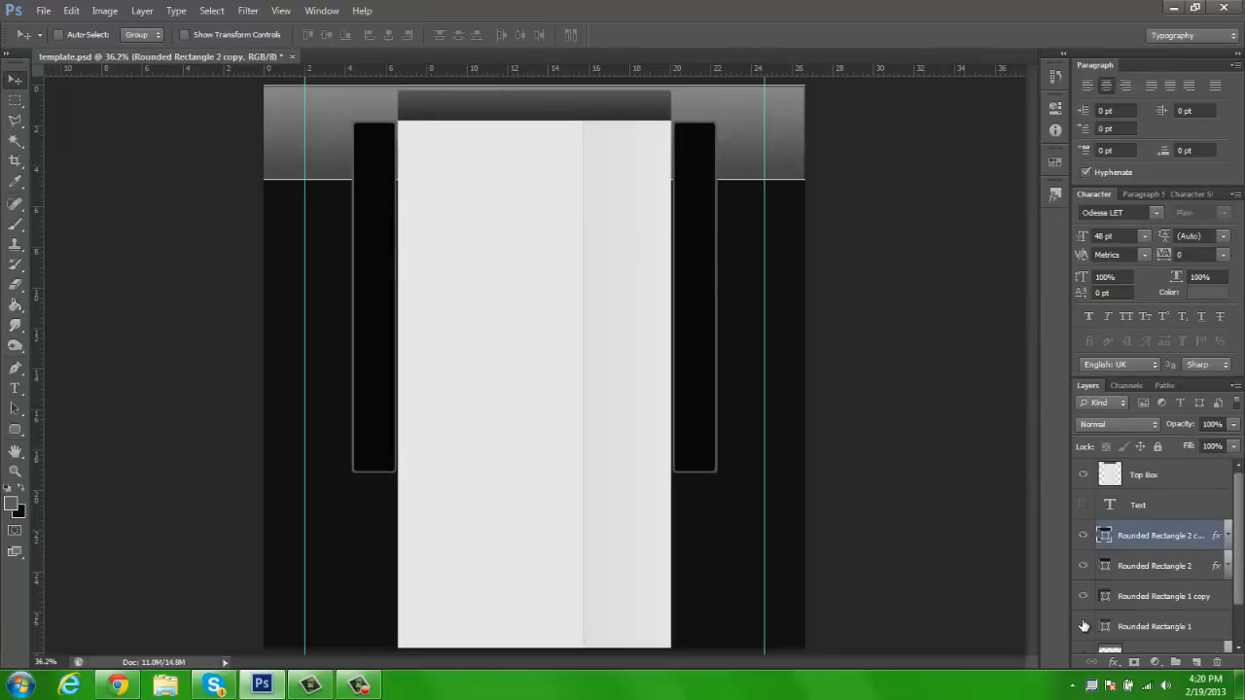
left_click(1146, 576, "shift")
left_click(1143, 596, "shift")
left_click(1144, 626, "shift")
left_click_drag(592, 259, 584, 324)
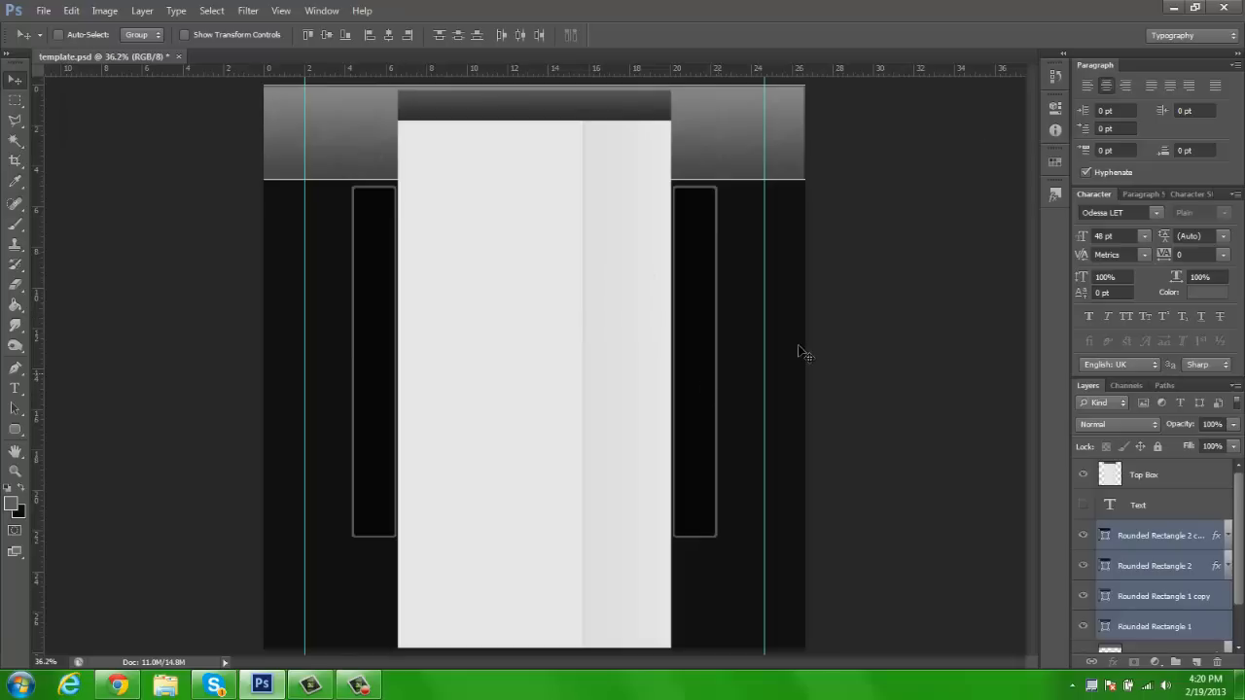
left_click_drag(500, 272, 506, 205)
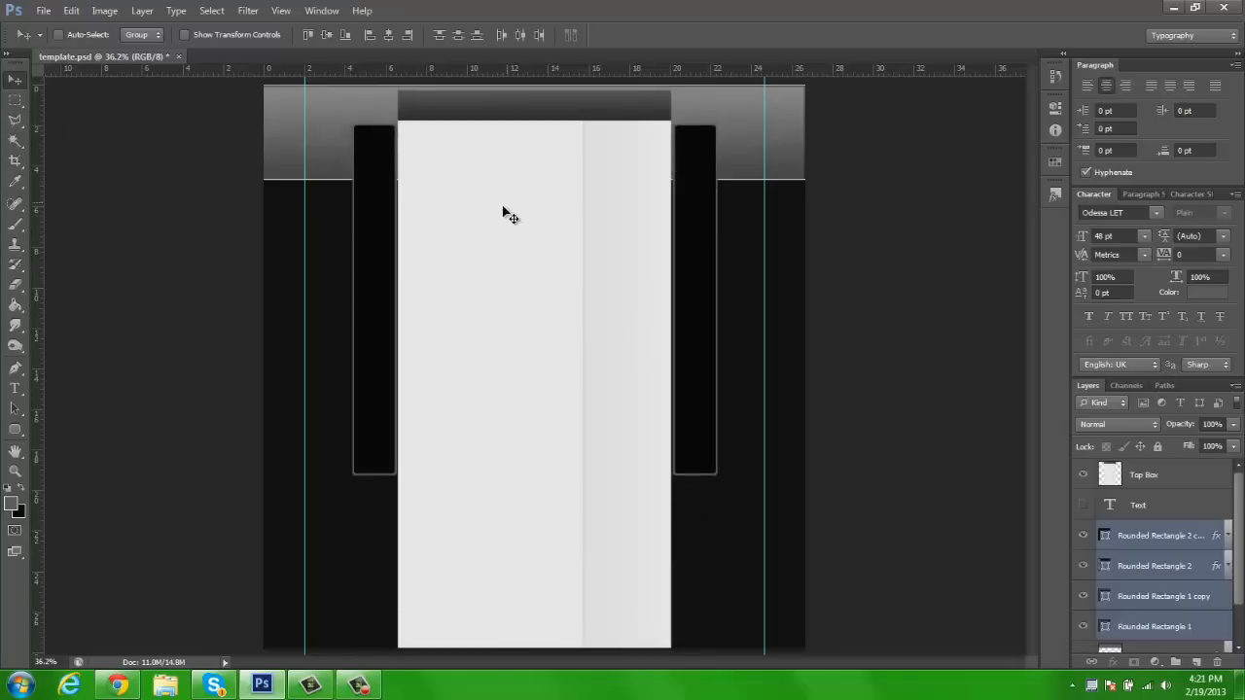
Add a new empty layer directly above the Rounded Rectangle 2 copy layer
left_click(1114, 535)
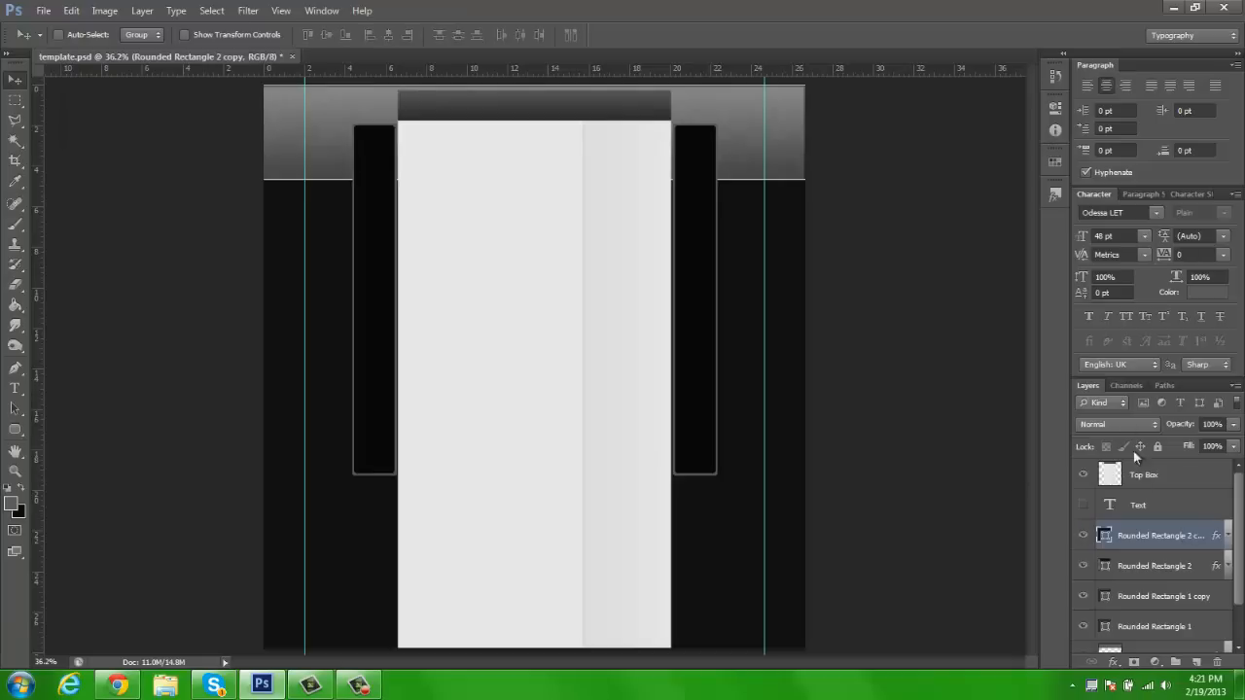
left_click(1197, 662)
key("z")
left_click(344, 184)
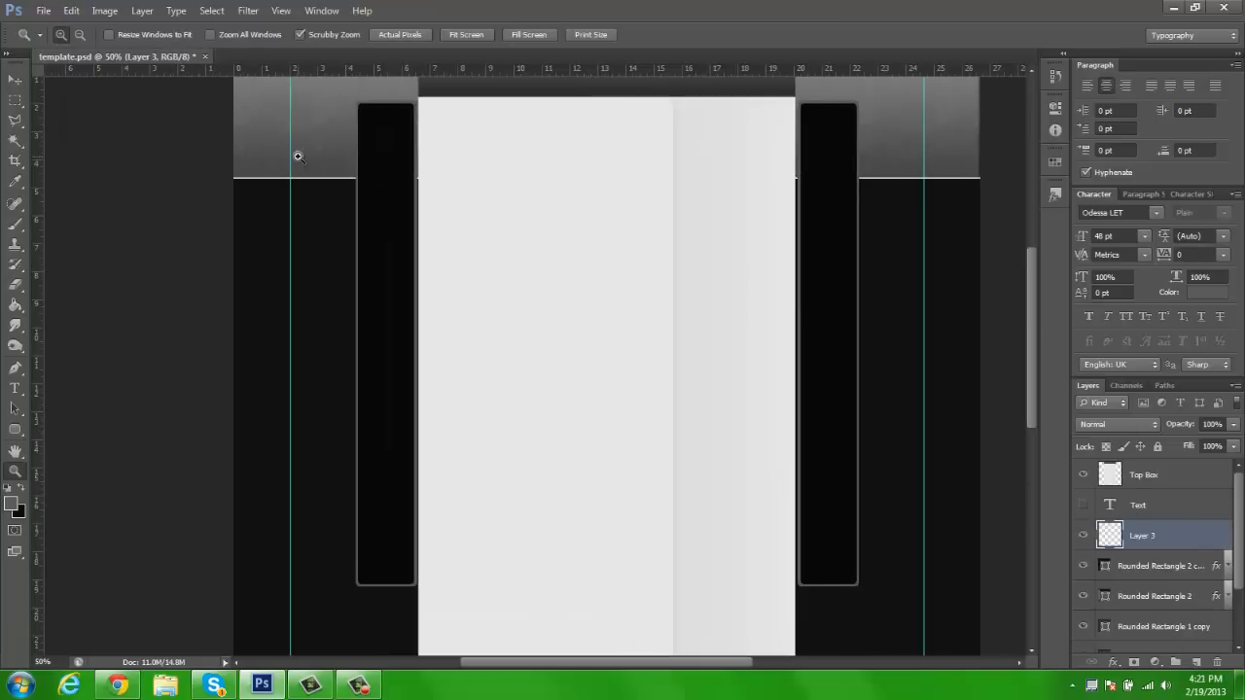
left_click(297, 156)
key("space")
left_click_drag(579, 137, 601, 190)
left_click(368, 206)
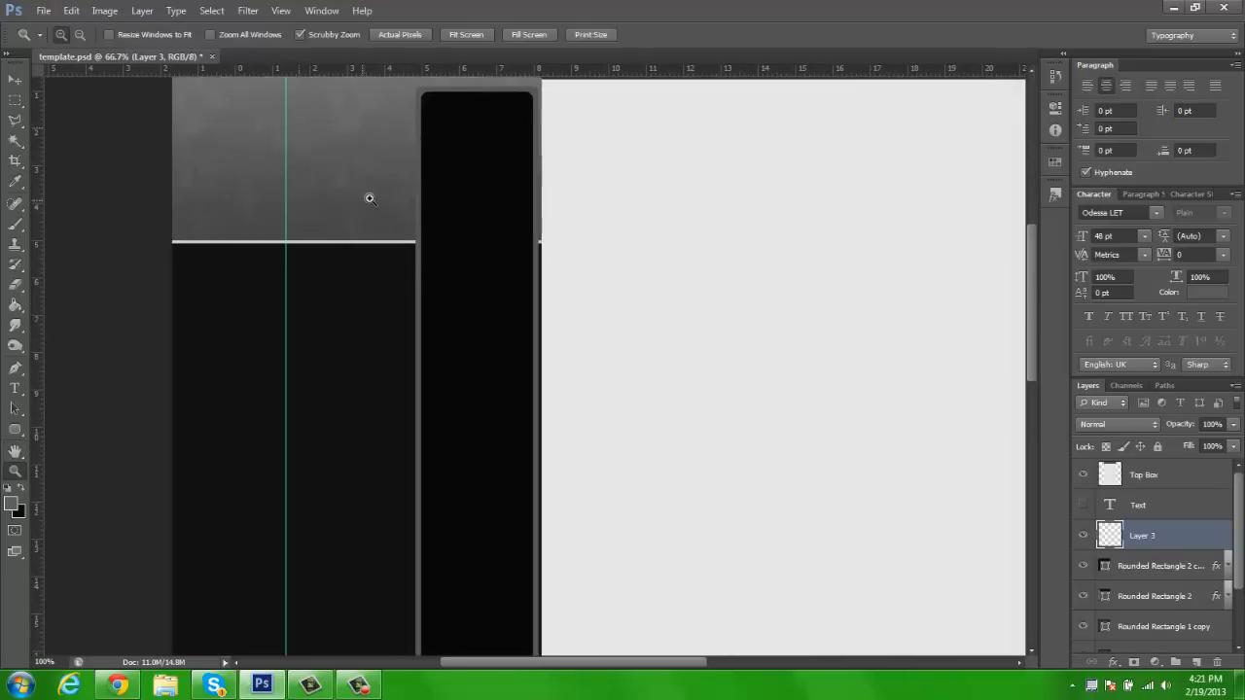
Draw a grey #7b7b7b rounded rectangle of about 119 × 1213 px with a 10 px radius inside the left black box
key("u")
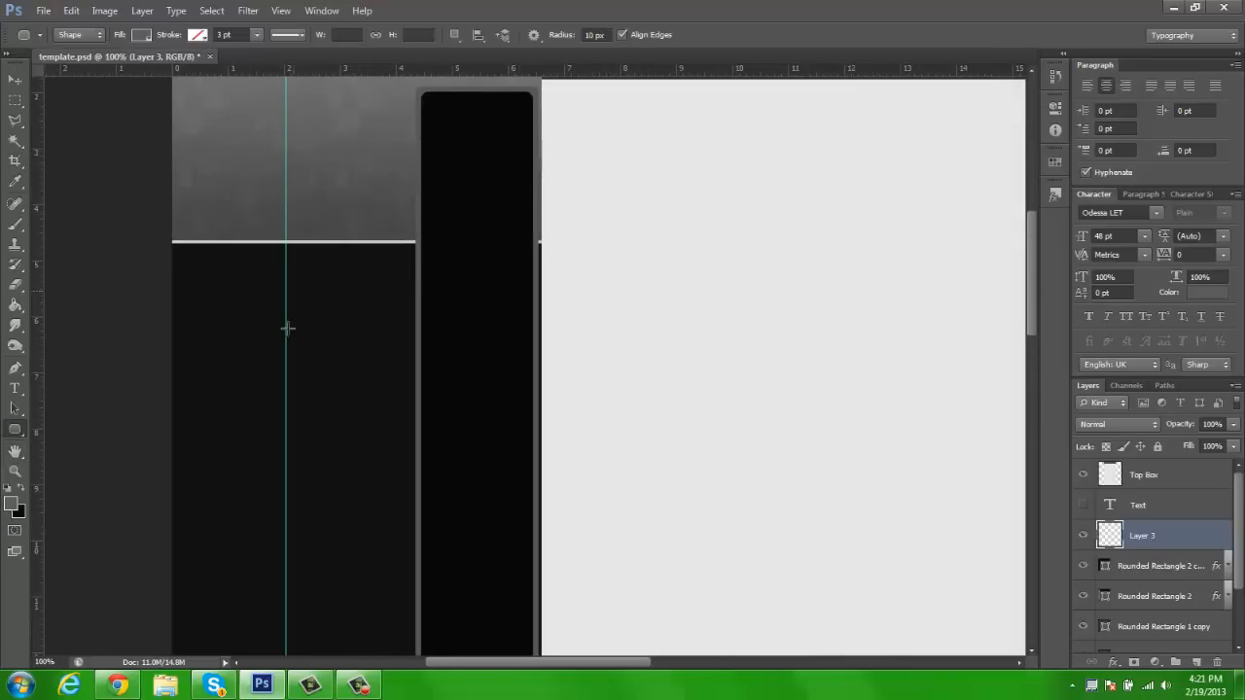
left_click(11, 504)
left_click_drag(819, 225, 787, 219)
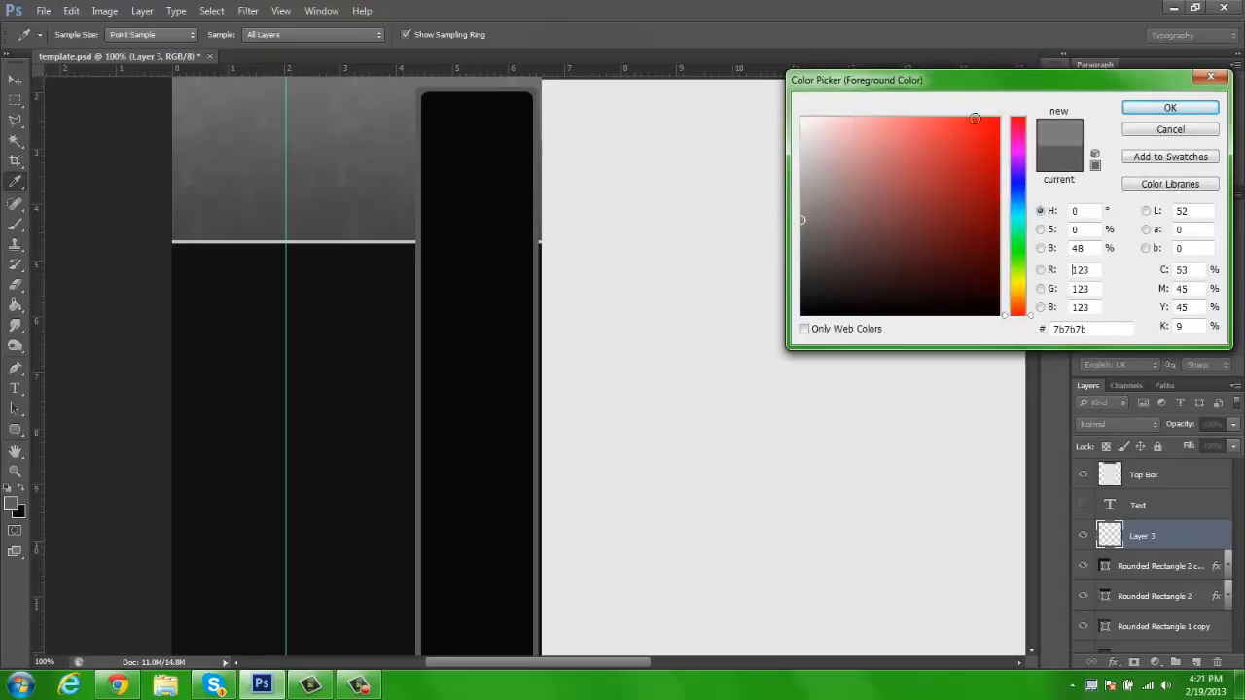
left_click(1152, 105)
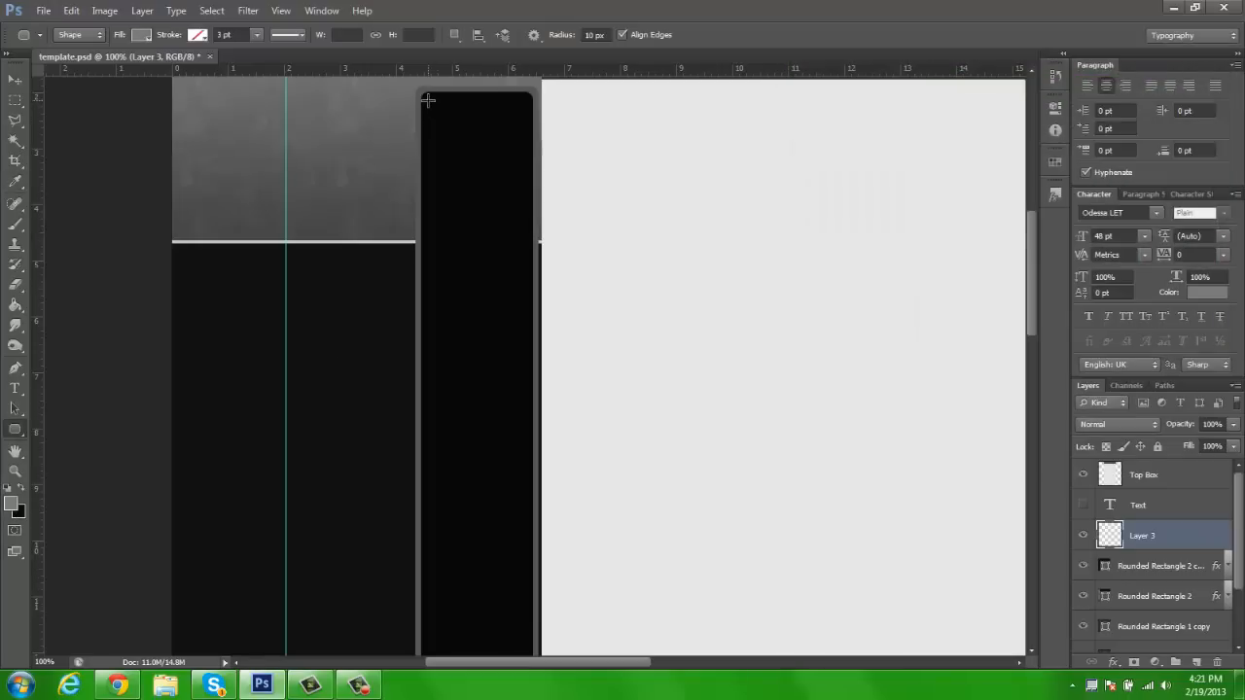
left_click_drag(430, 100, 522, 572)
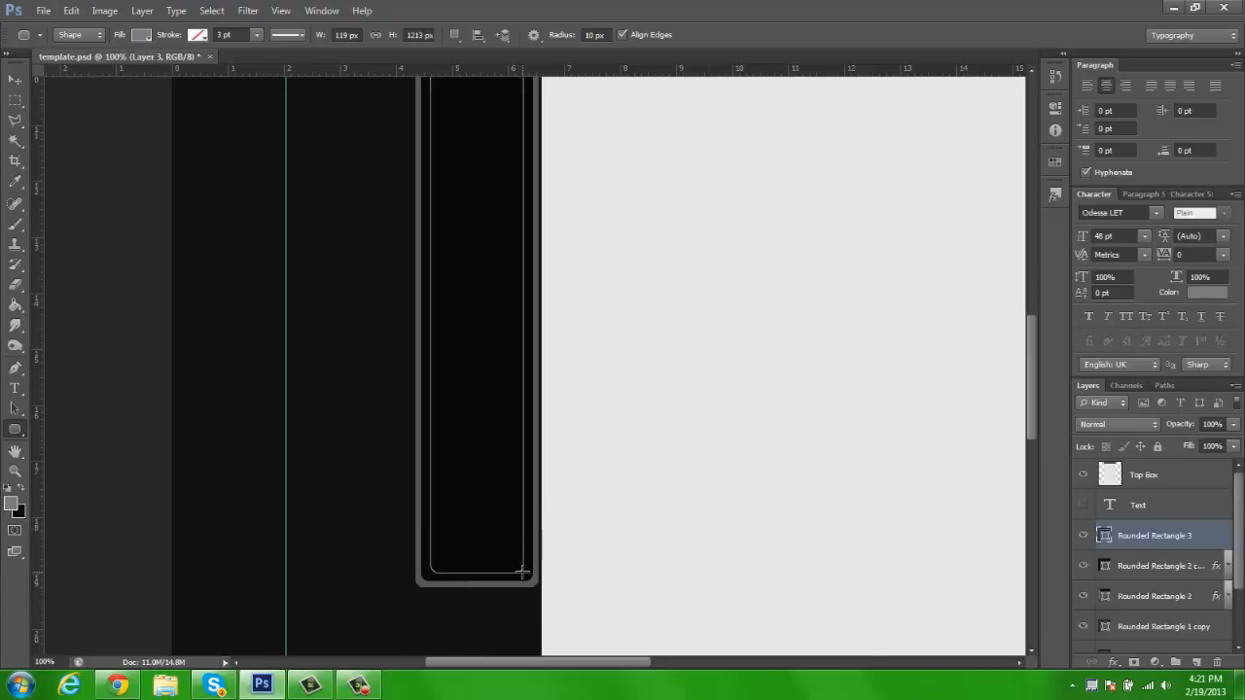
left_click(16, 80)
key("space")
left_click_drag(562, 170, 564, 518)
left_click_drag(602, 223, 560, 468)
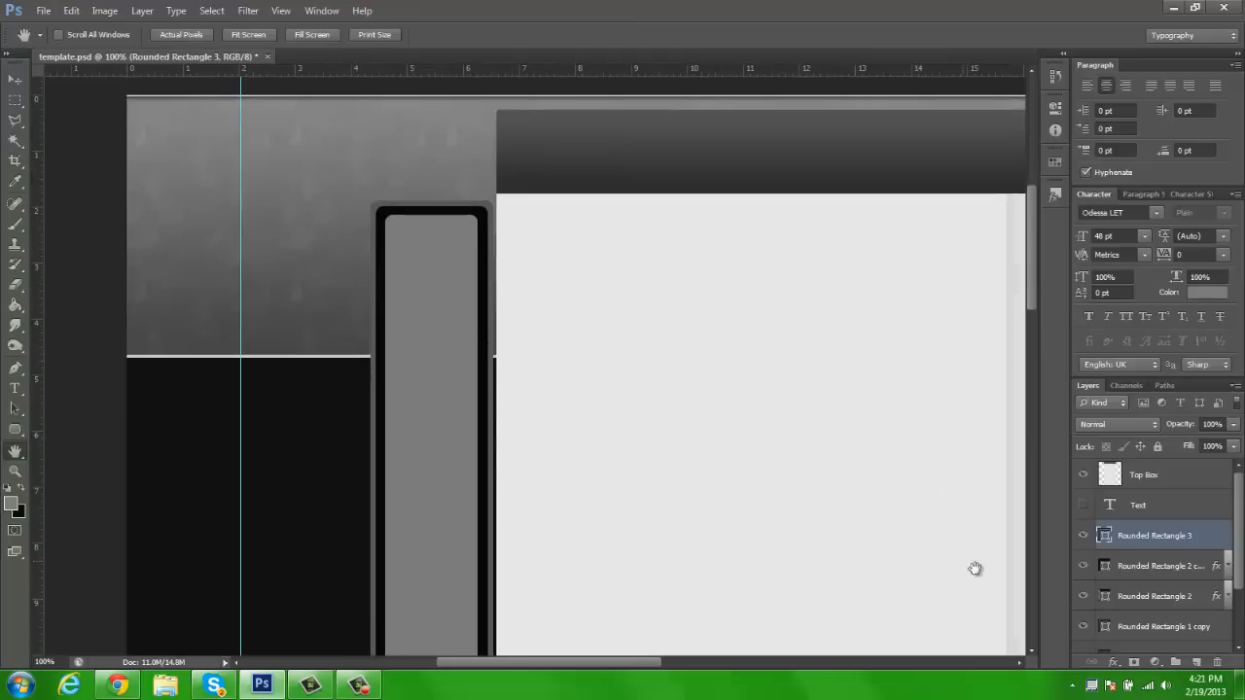
Open the layer style settings of the Rounded Rectangle 3 layer, leaving Bevel & Emboss off
right_click(1159, 547)
left_click(1105, 16)
left_click(774, 129)
left_click(774, 131)
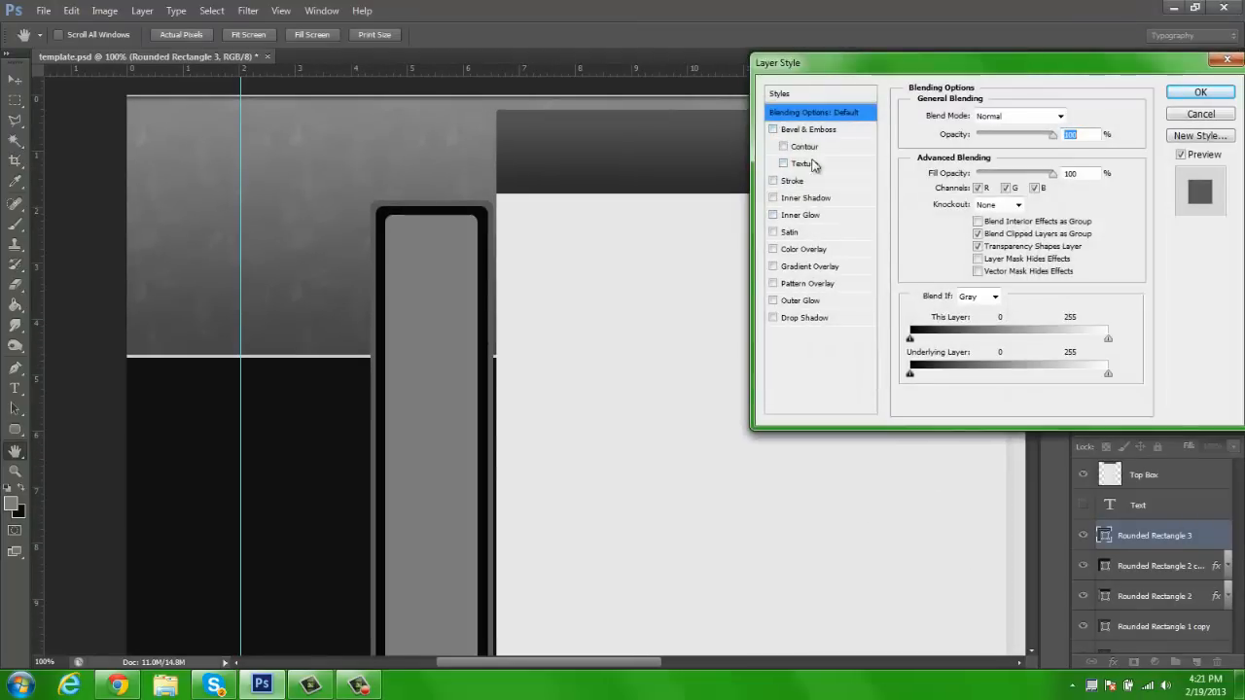
left_click(790, 183)
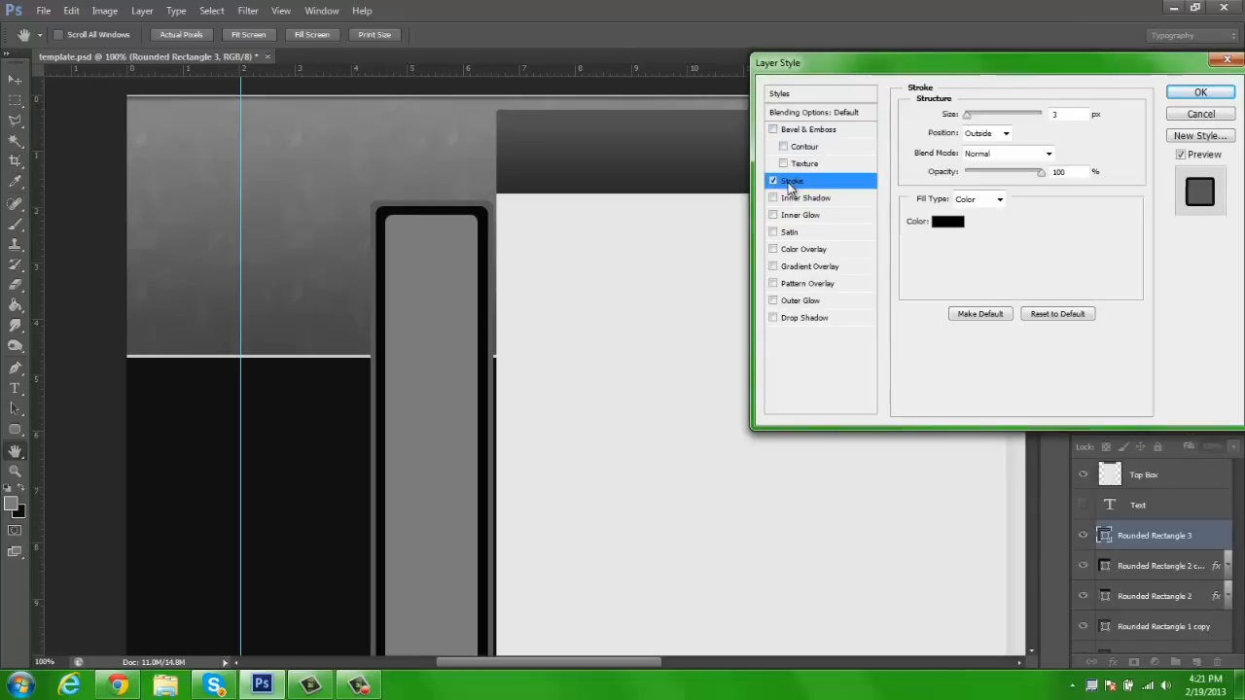
left_click(950, 224)
mouse_move(904, 191)
left_mouse_down()
mouse_move(650, 18)
mouse_move(768, 115)
left_mouse_up()
left_click(1193, 107)
type("1")
left_click(774, 181)
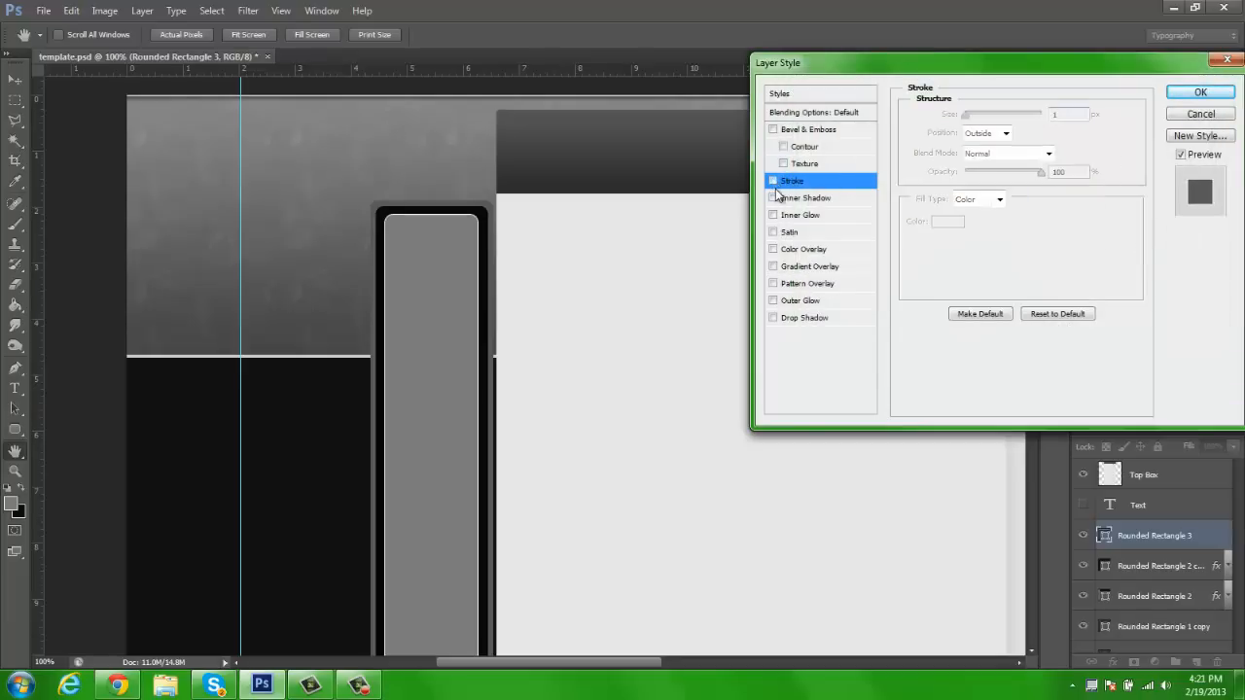
Add a linear Gradient Overlay to Rounded Rectangle 3 at 25% opacity with a 180° angle
left_click(792, 267)
type("25")
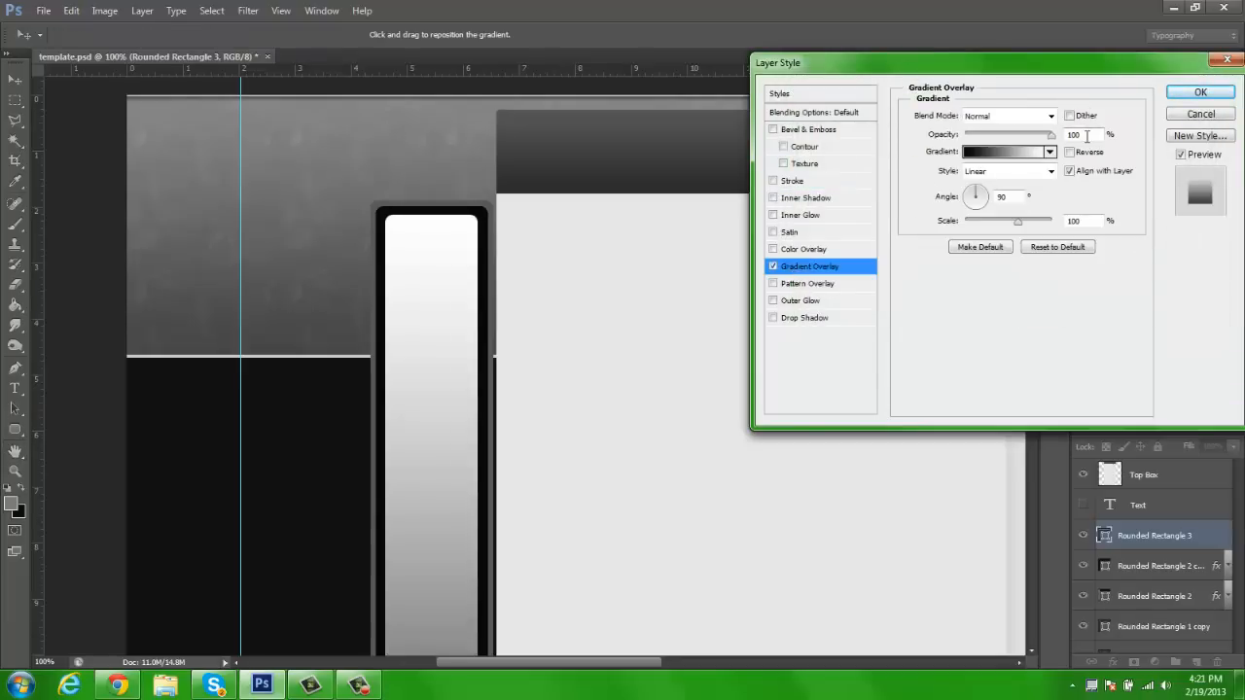
left_click_drag(971, 204, 971, 209)
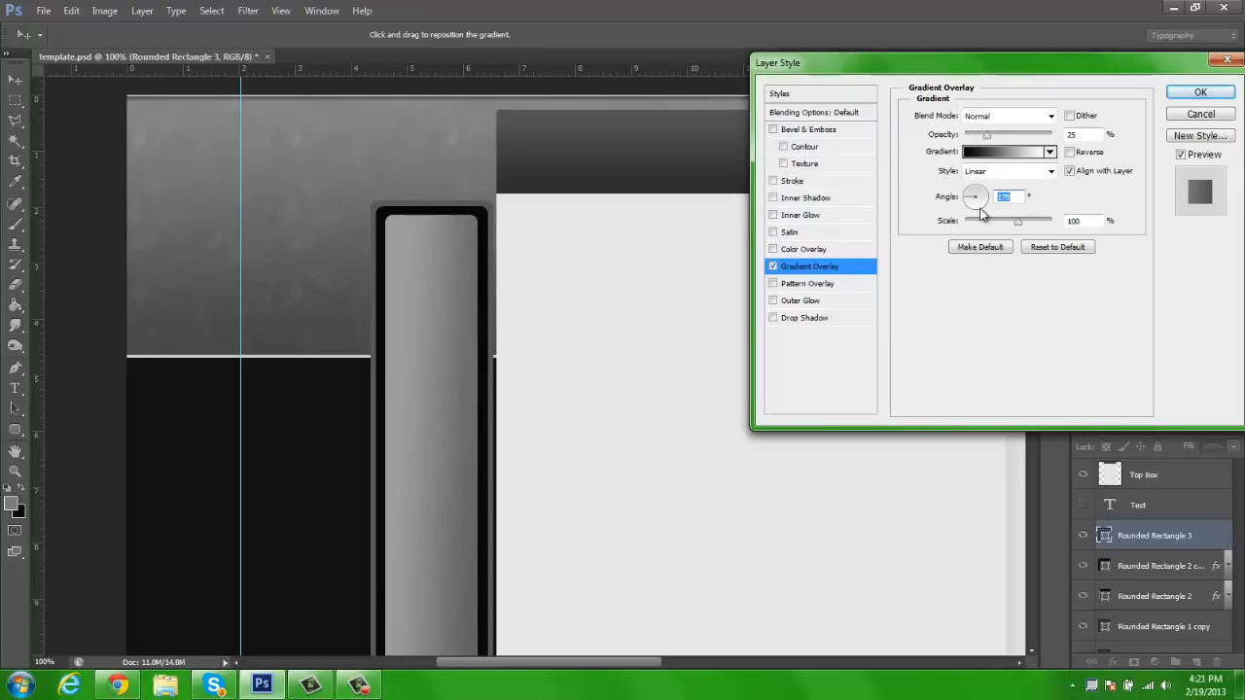
key("Up")
key("Up")
key("Up")
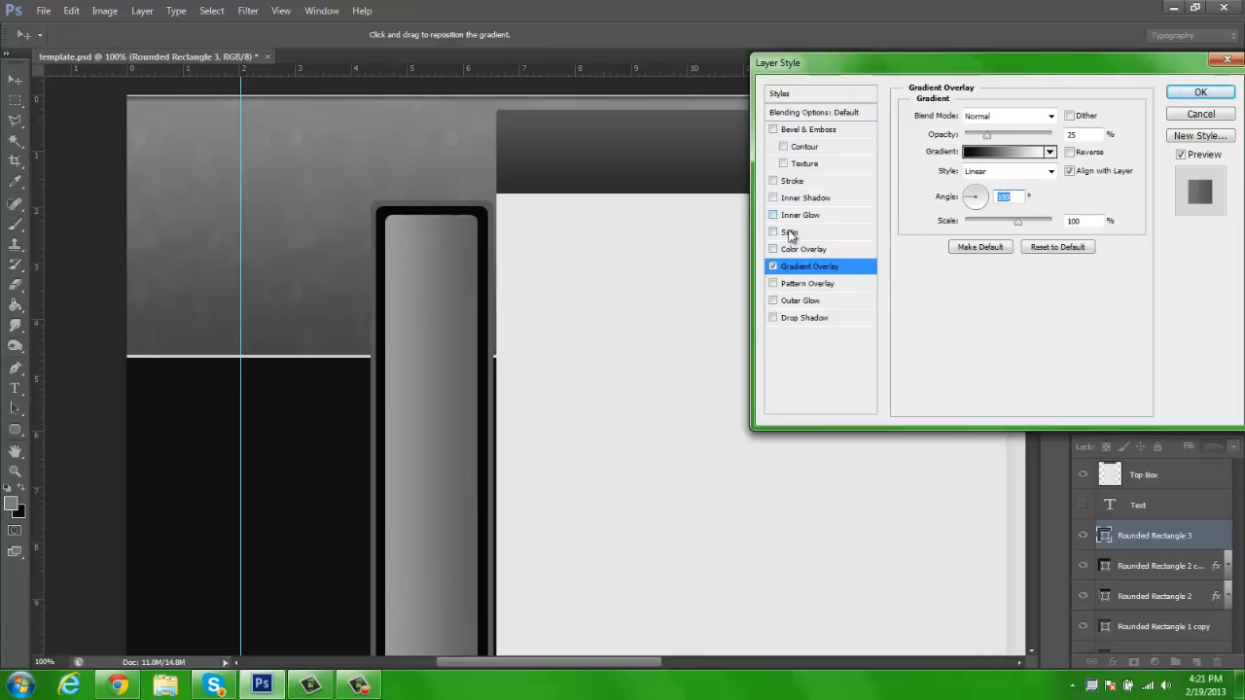
Add a Pattern Overlay at 8% opacity to Rounded Rectangle 3, leaving Inner Shadow off, and apply the layer style
left_click(789, 198)
left_click(774, 199)
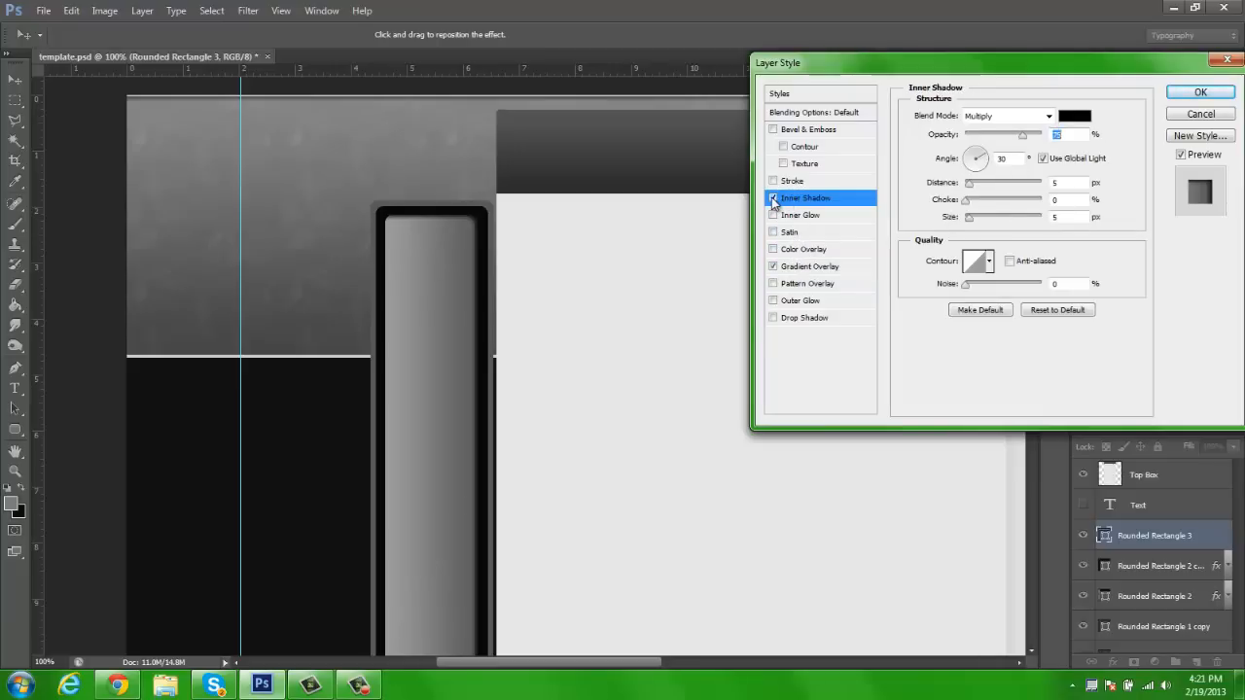
left_click(793, 284)
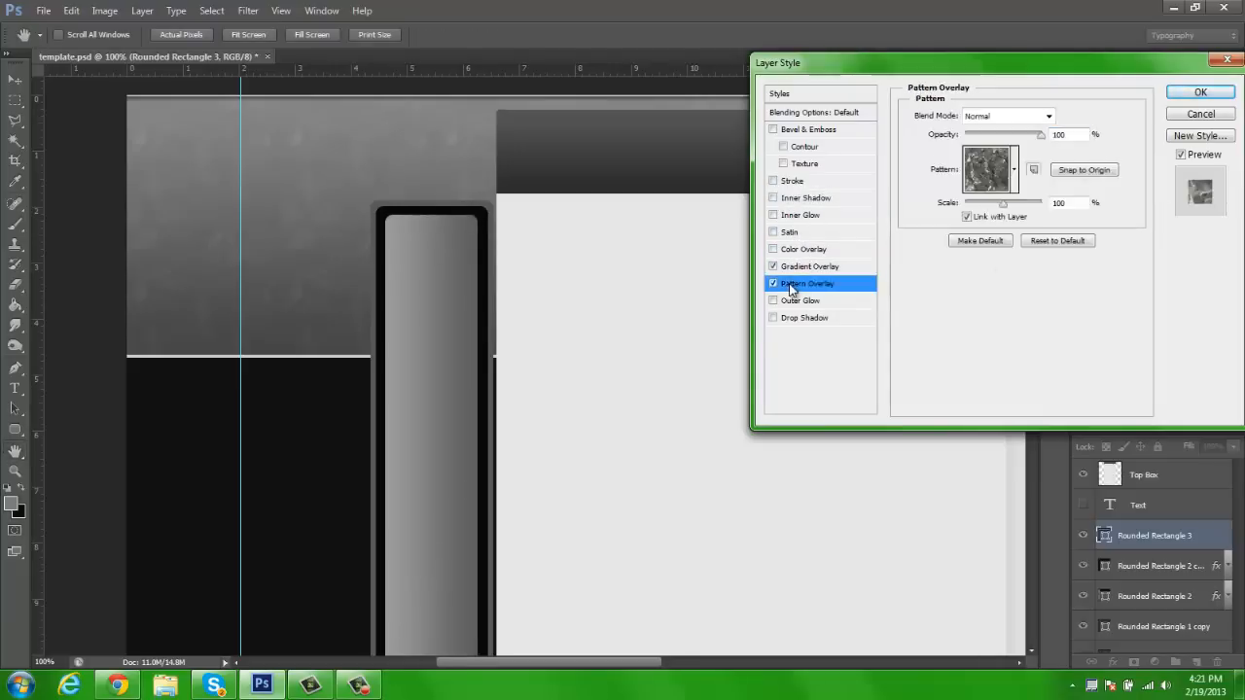
type("8")
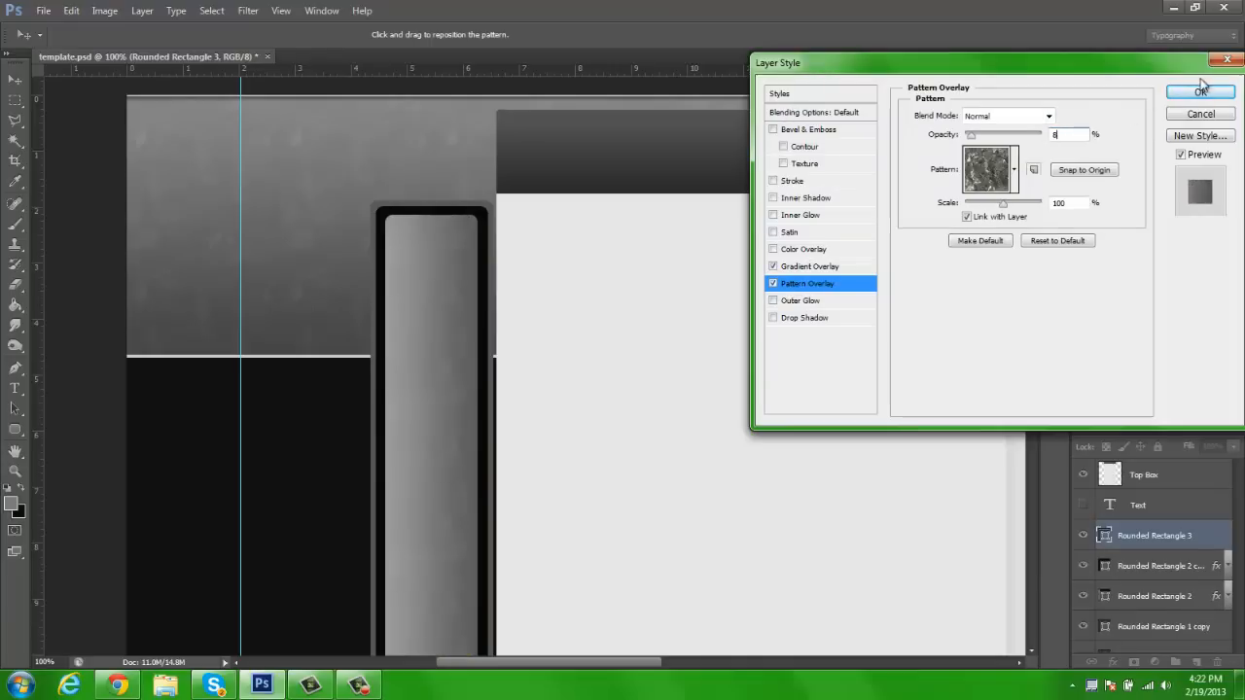
left_click(1200, 90)
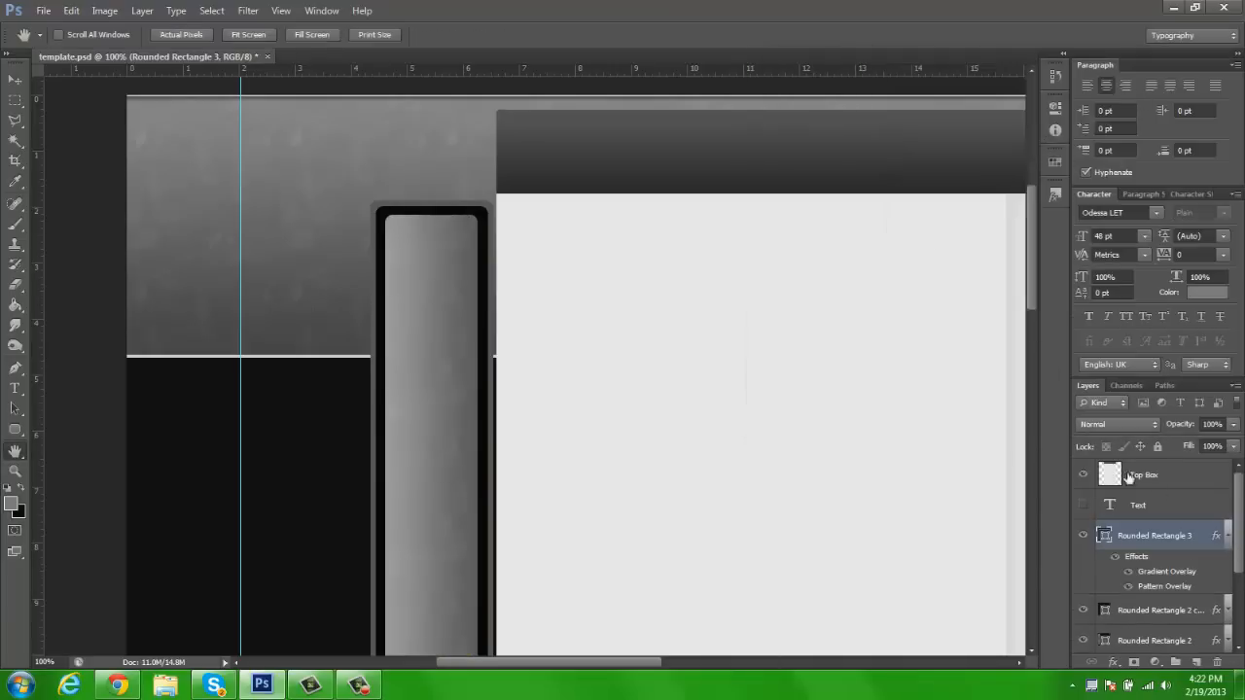
left_click(1227, 540)
Duplicate the Rounded Rectangle 3 layer and move the copy into the black box on the other side of the central panel
key("z")
left_click(466, 34)
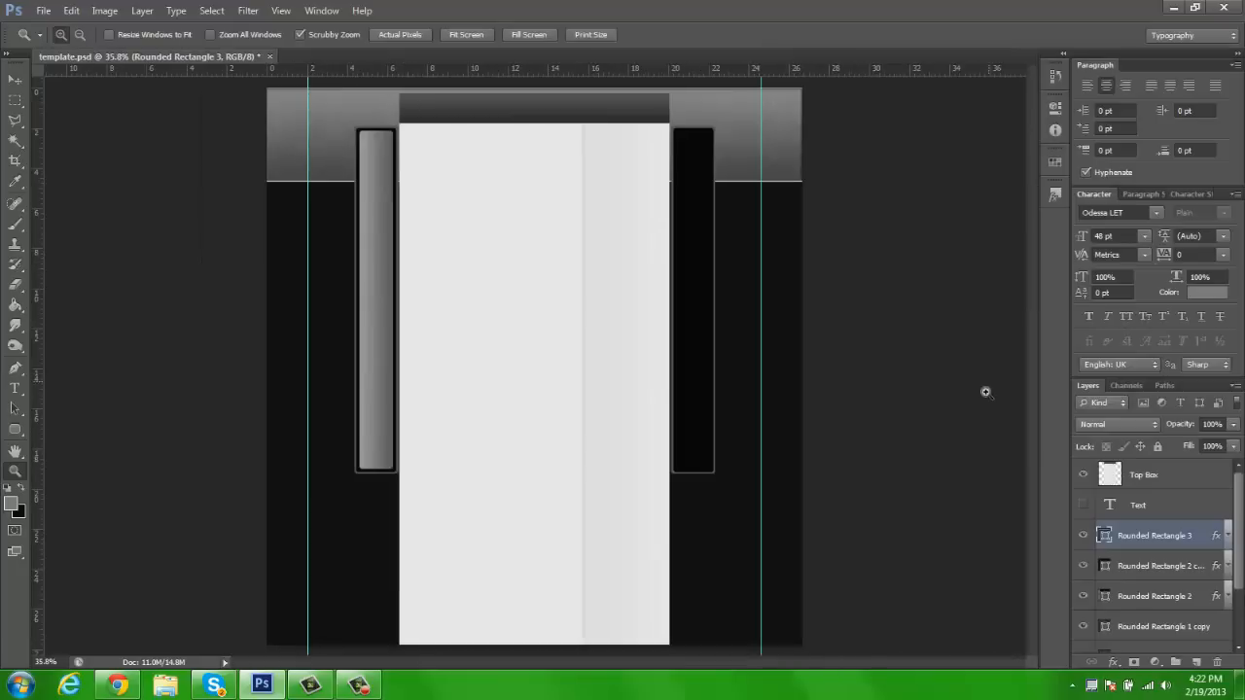
key("ctrl+j")
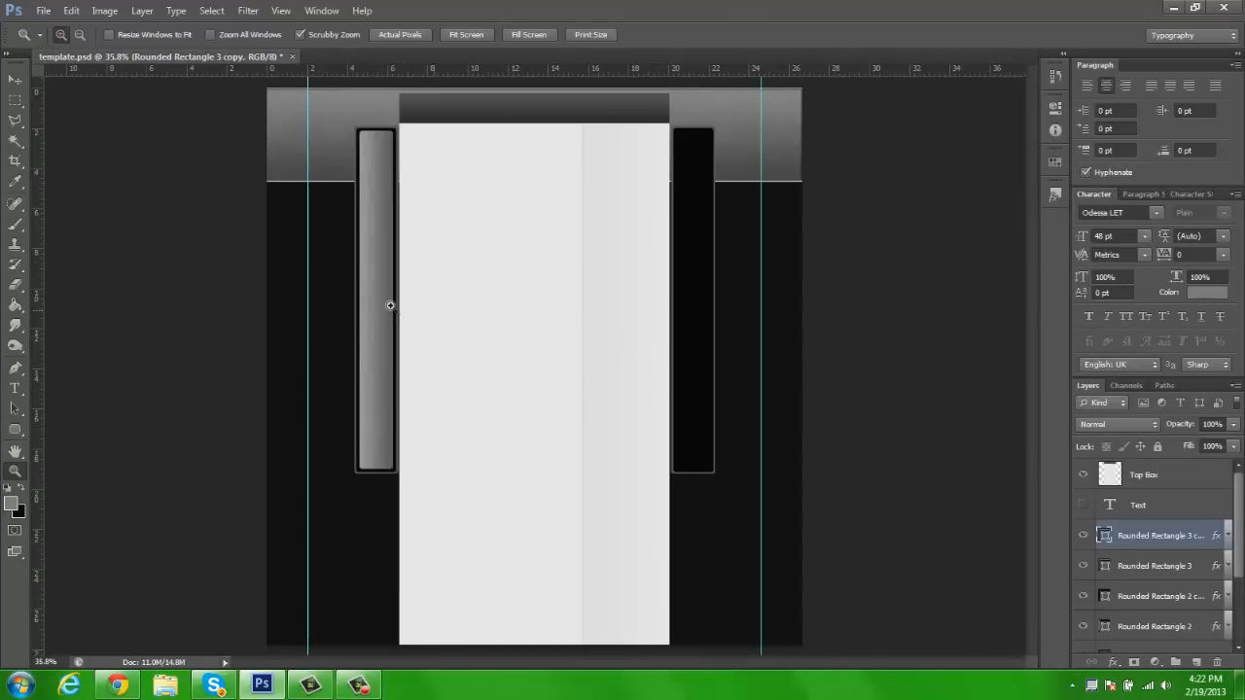
left_click_drag(389, 304, 633, 320)
mouse_move(556, 319)
left_mouse_down()
mouse_move(279, 338)
mouse_move(535, 309)
left_mouse_up()
left_click(475, 36)
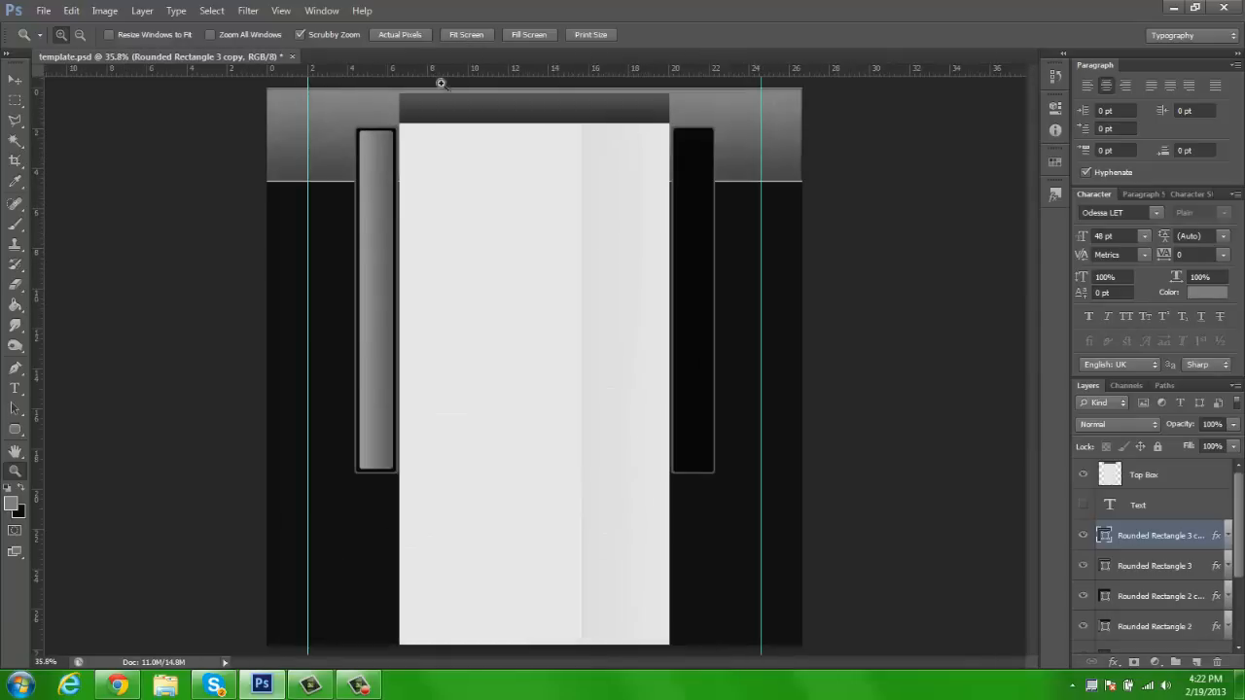
key("v")
left_click_drag(383, 263, 696, 265)
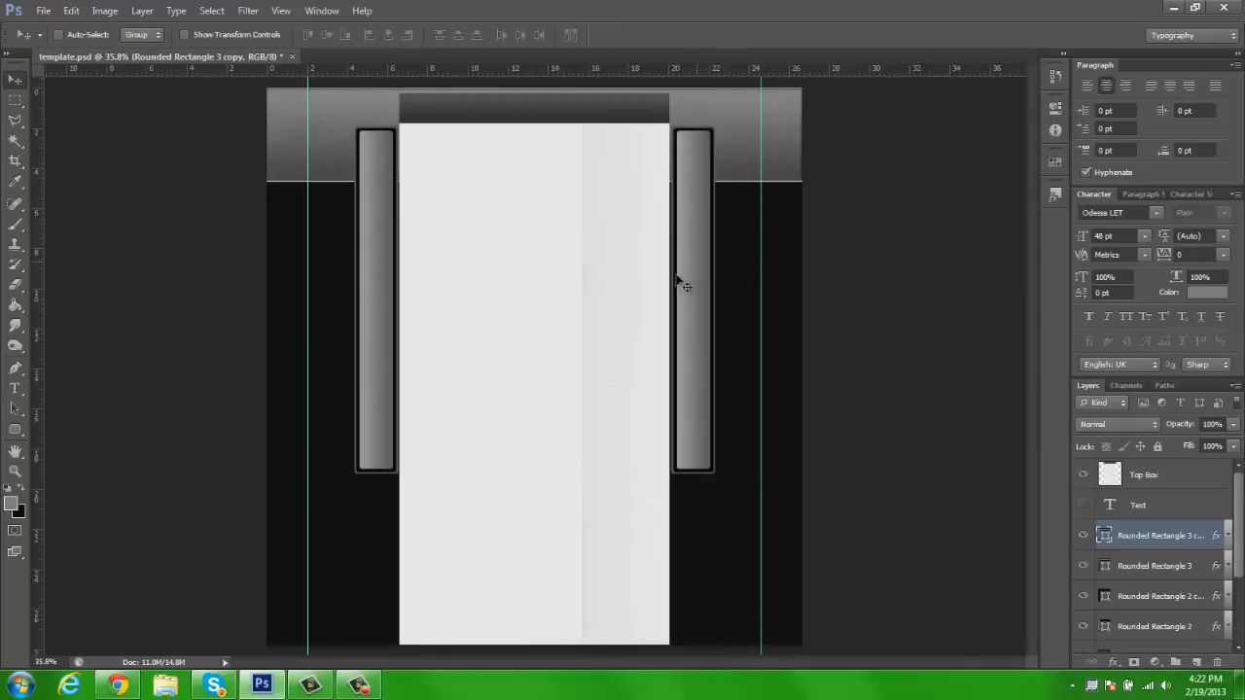
Set the Gradient Overlay angle of the Rounded Rectangle 3 copy layer to 0° and apply it
right_click(1163, 535)
left_click(1055, 136)
left_click(810, 267)
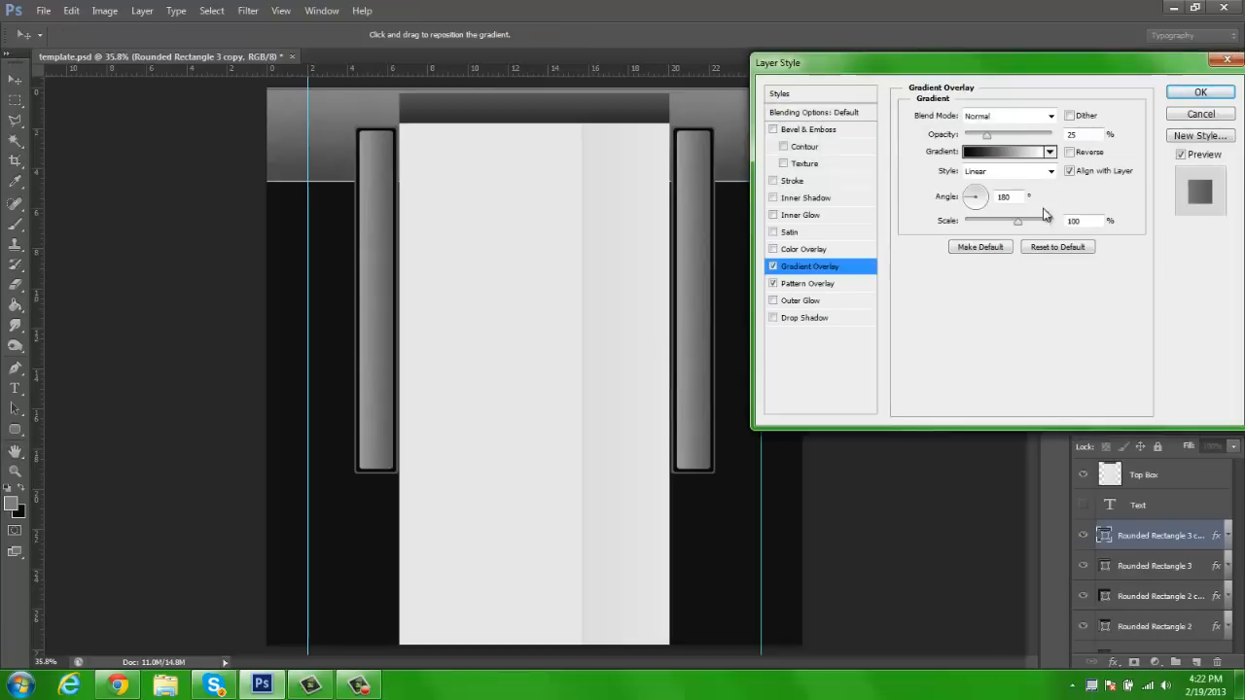
left_click(992, 201)
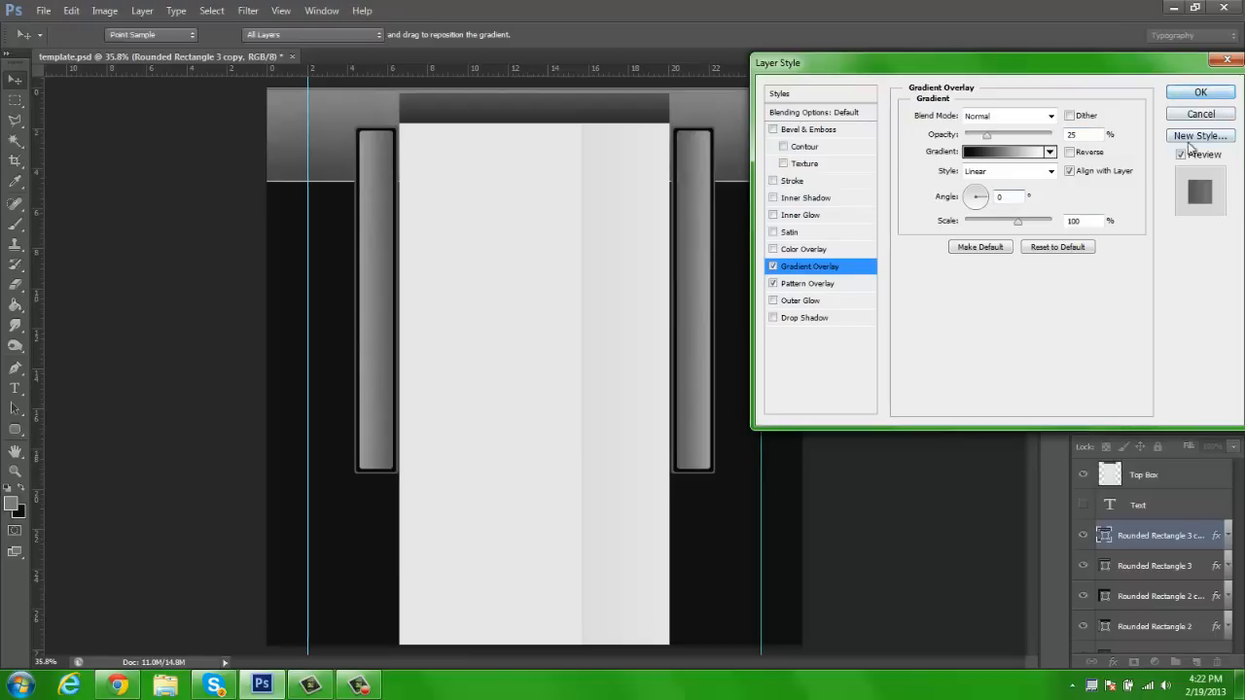
left_click(1204, 93)
Select all six Rounded Rectangle layers and combine them into one layer group
scroll(1182, 524, "down", 2)
scroll(1182, 523, "up", 1)
scroll(1182, 523, "down", 1)
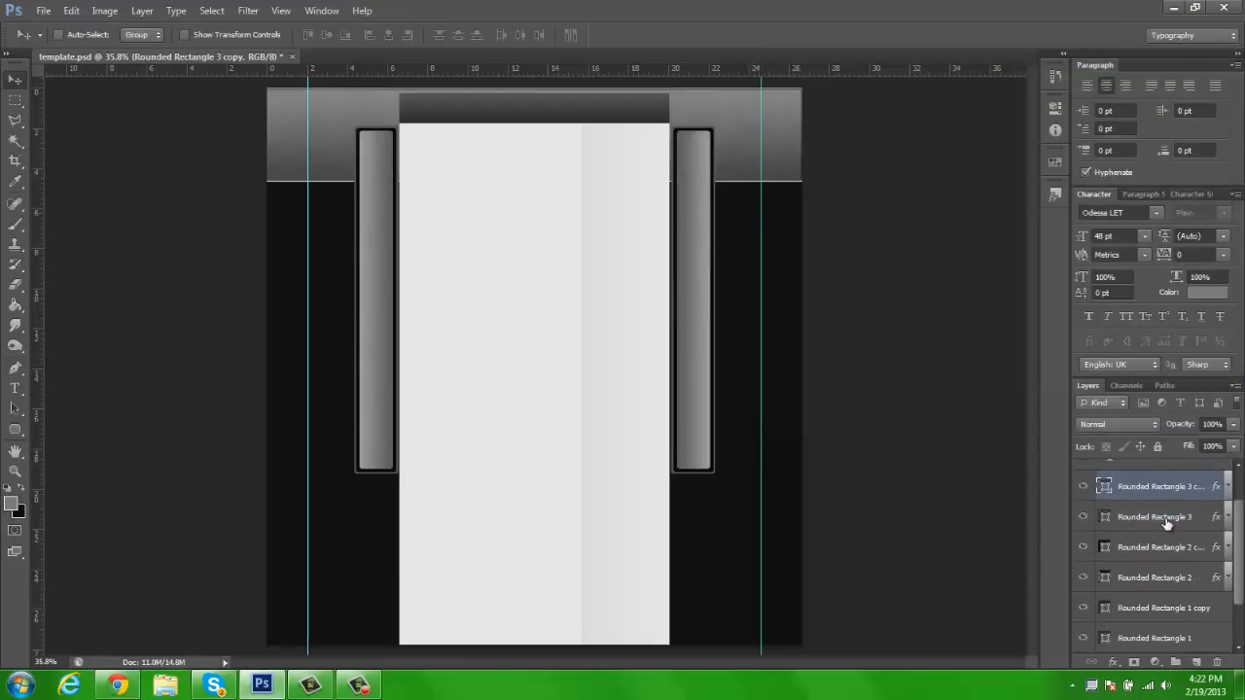
left_click(1165, 523, "ctrl")
left_click(1149, 551, "ctrl")
left_click(1154, 579, "ctrl")
left_click(1160, 610, "ctrl")
left_click(1162, 635, "ctrl")
scroll(1157, 577, "down", 2)
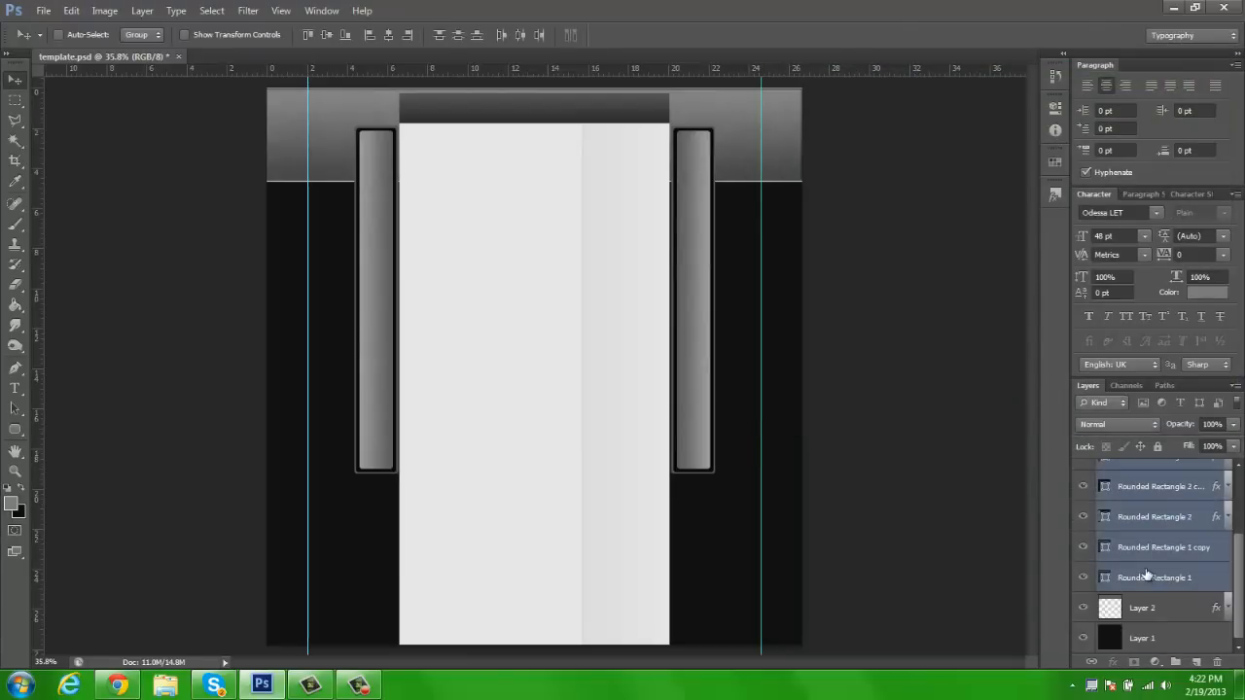
key("ctrl+g")
Switch the workspace to Essentials and rename the new layer group Rectangle Curve Boxes
left_click(1194, 36)
left_click(1185, 55)
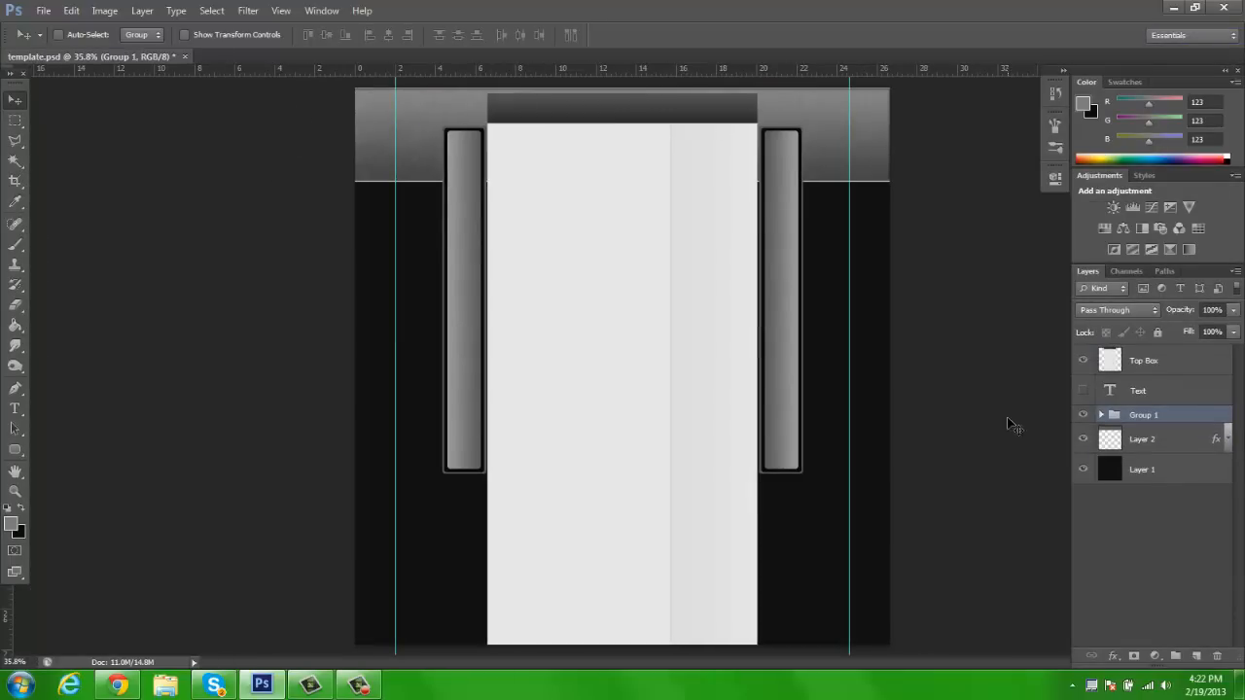
left_click(1083, 391)
double_click(1151, 417)
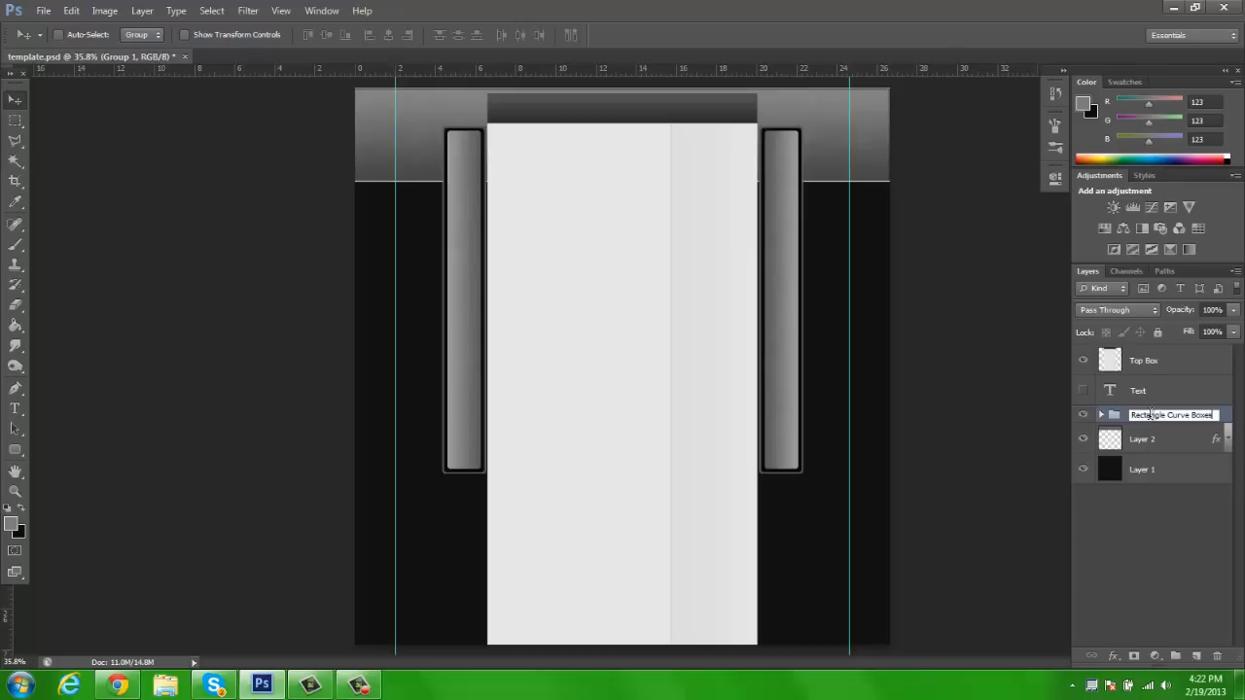
key("Return")
Add a new empty layer above the Rectangle Curve Boxes group
left_click(1197, 658)
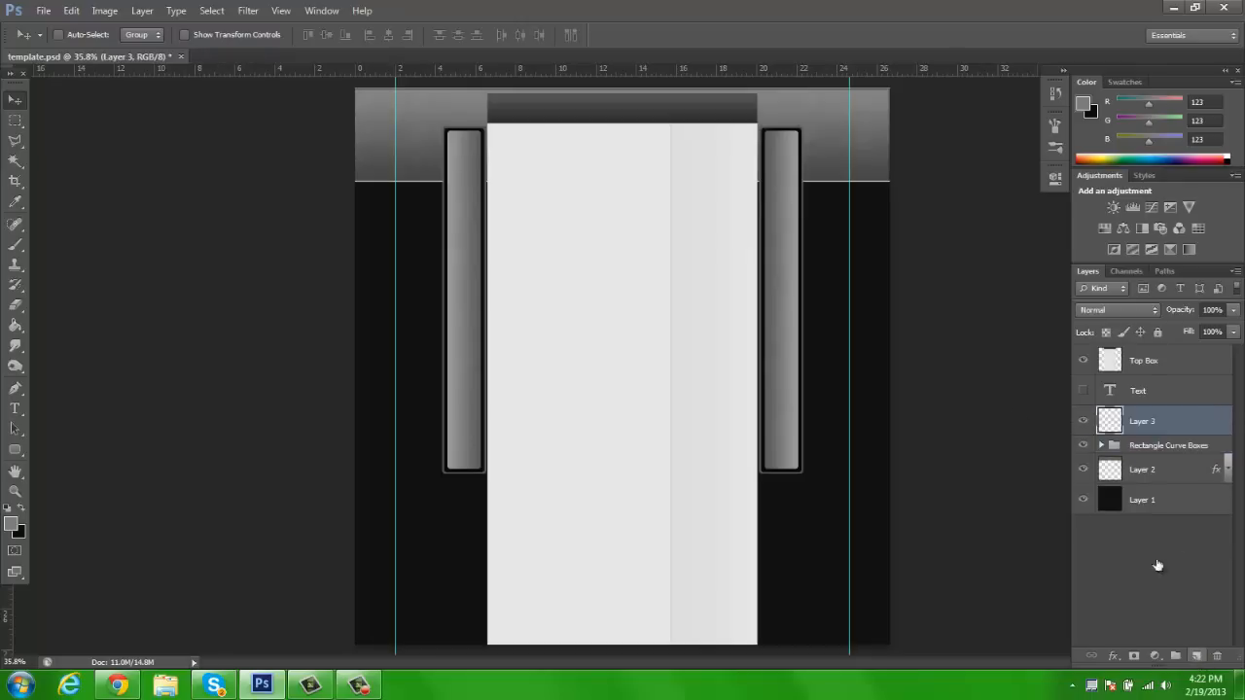
key("z")
left_click(450, 166)
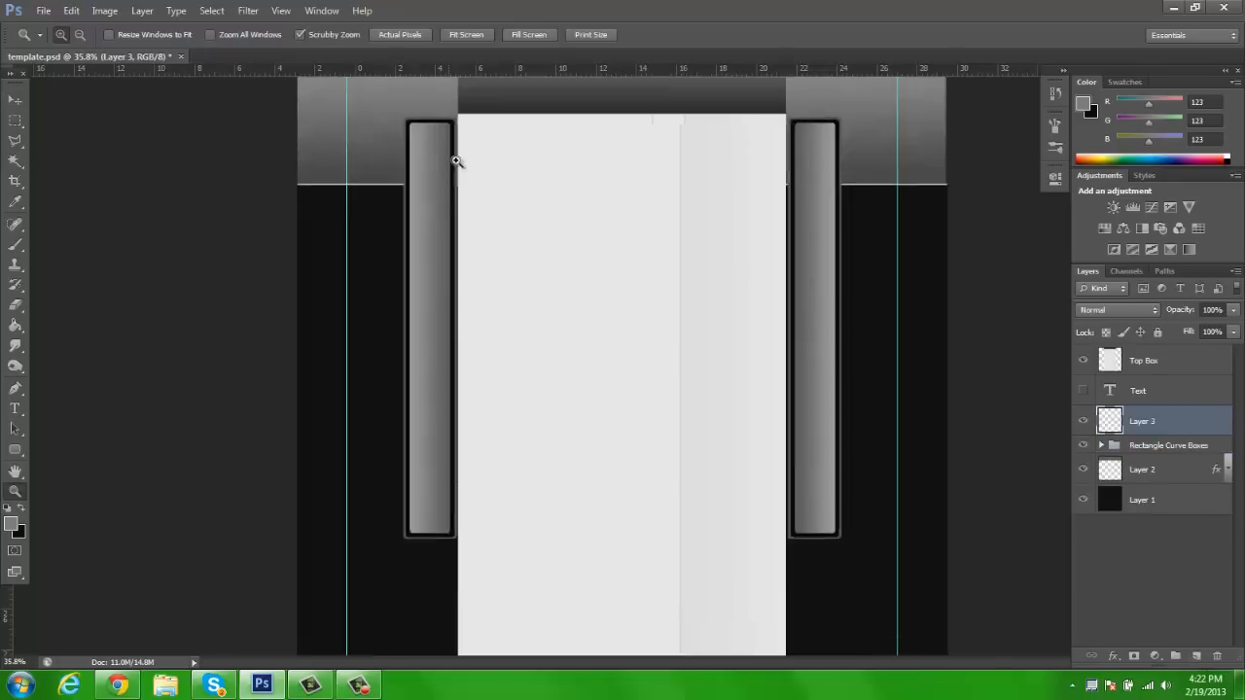
Show the Text layer and position its vertical text inside the left gradient bar near its top end
left_click(459, 166)
key("space")
left_click_drag(654, 158, 654, 157)
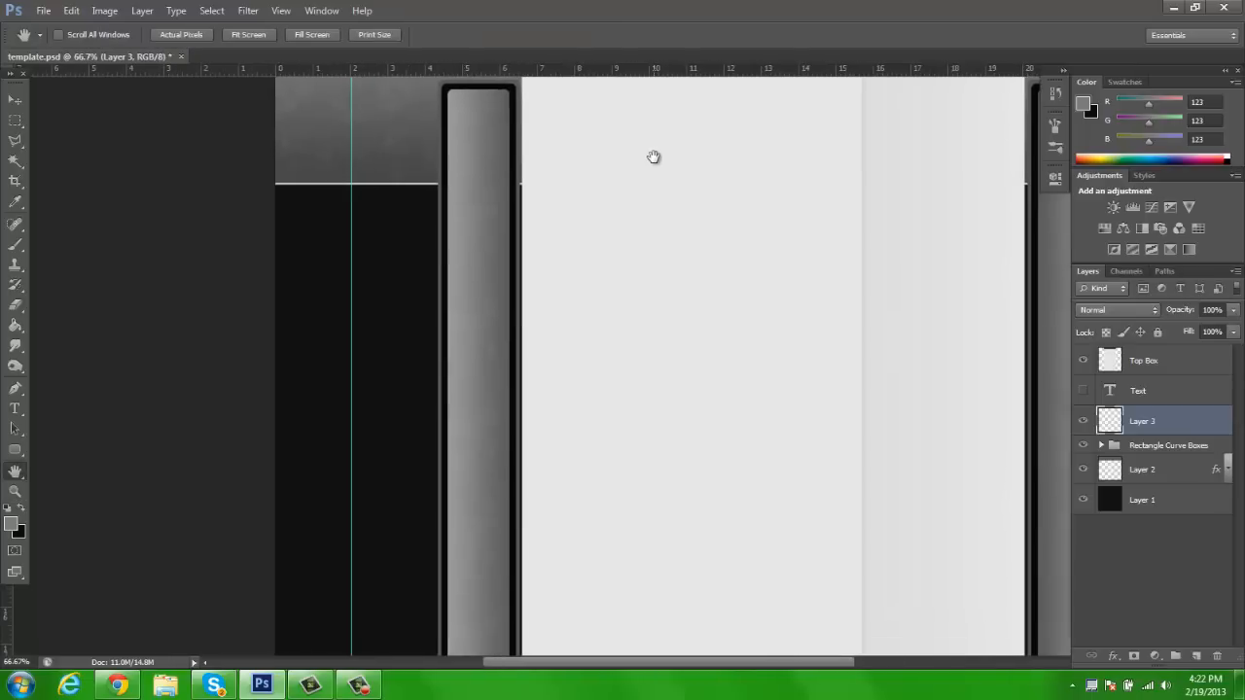
left_click(1080, 392)
left_click(1133, 390)
key("v")
left_click_drag(496, 125, 482, 153)
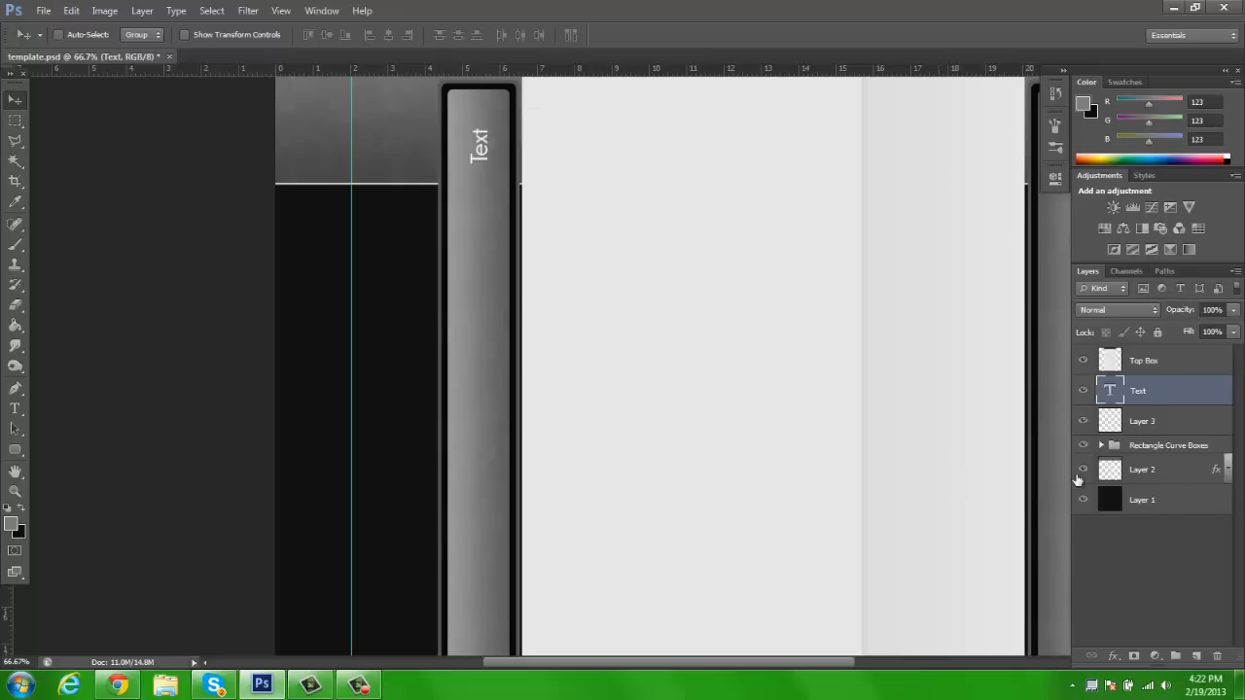
Rename Layer 3 as Black Lines and place it in a new layer group also named Black Lines
left_click(1154, 421)
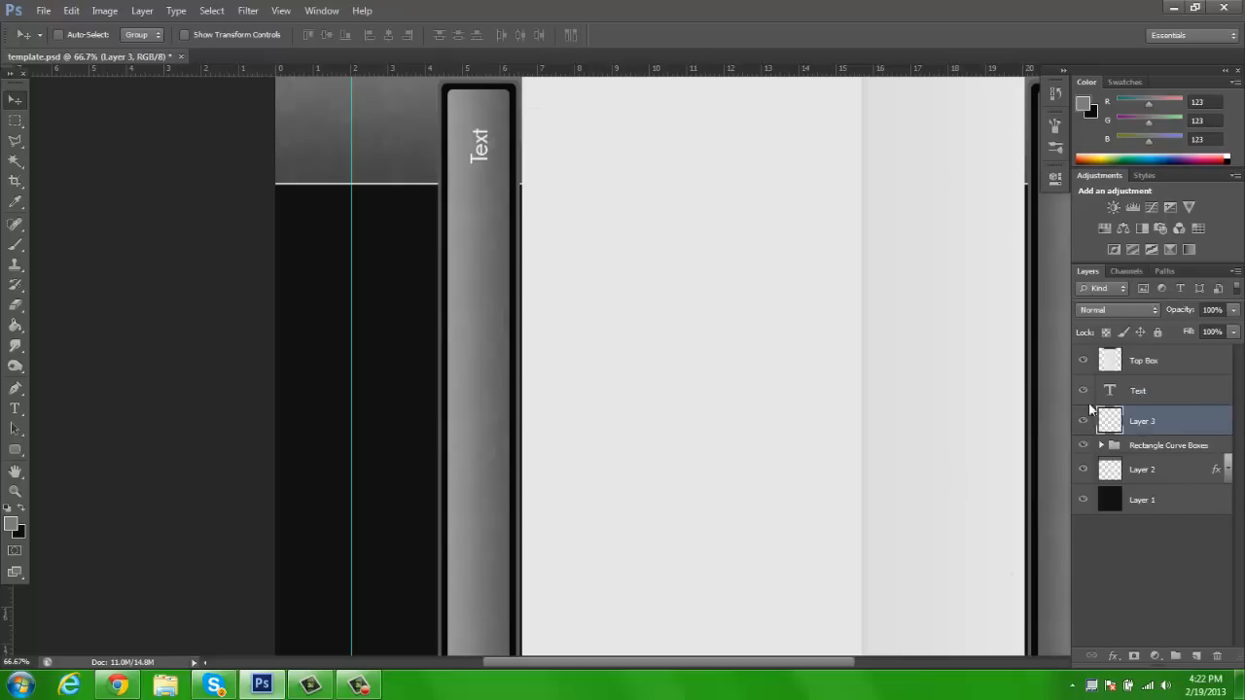
double_click(1150, 420)
type("Black Lines")
key("Return")
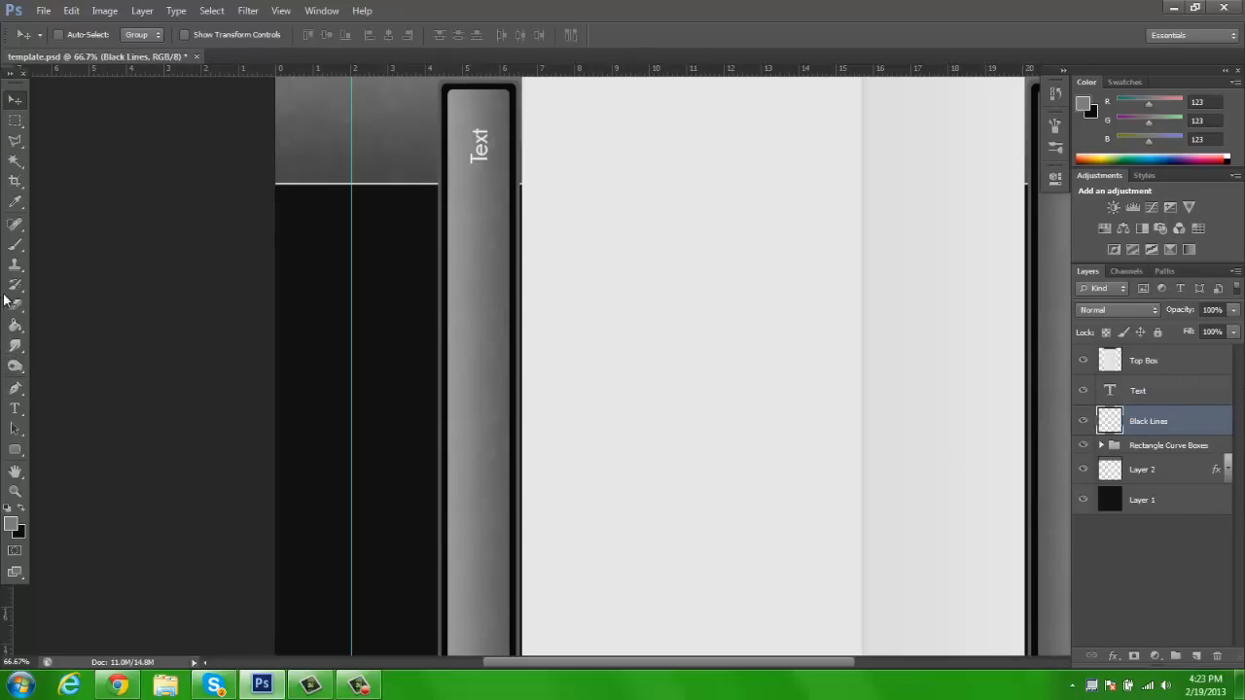
key("ctrl+g")
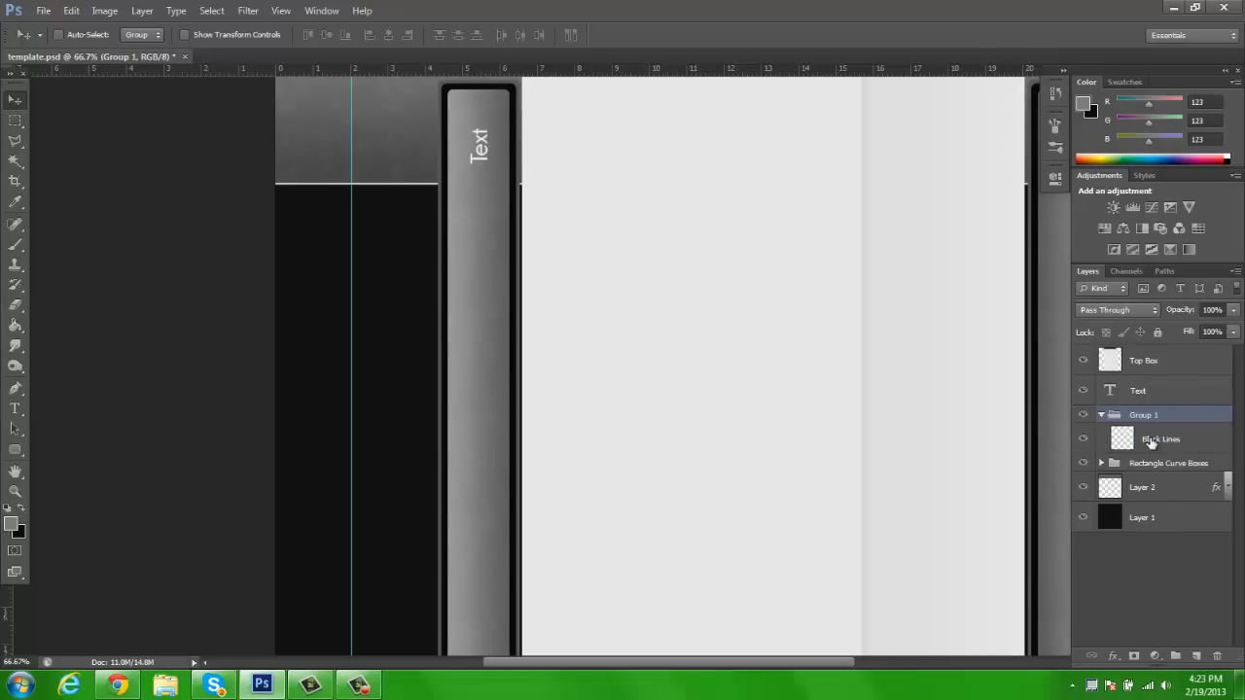
left_click(1148, 443)
double_click(1143, 417)
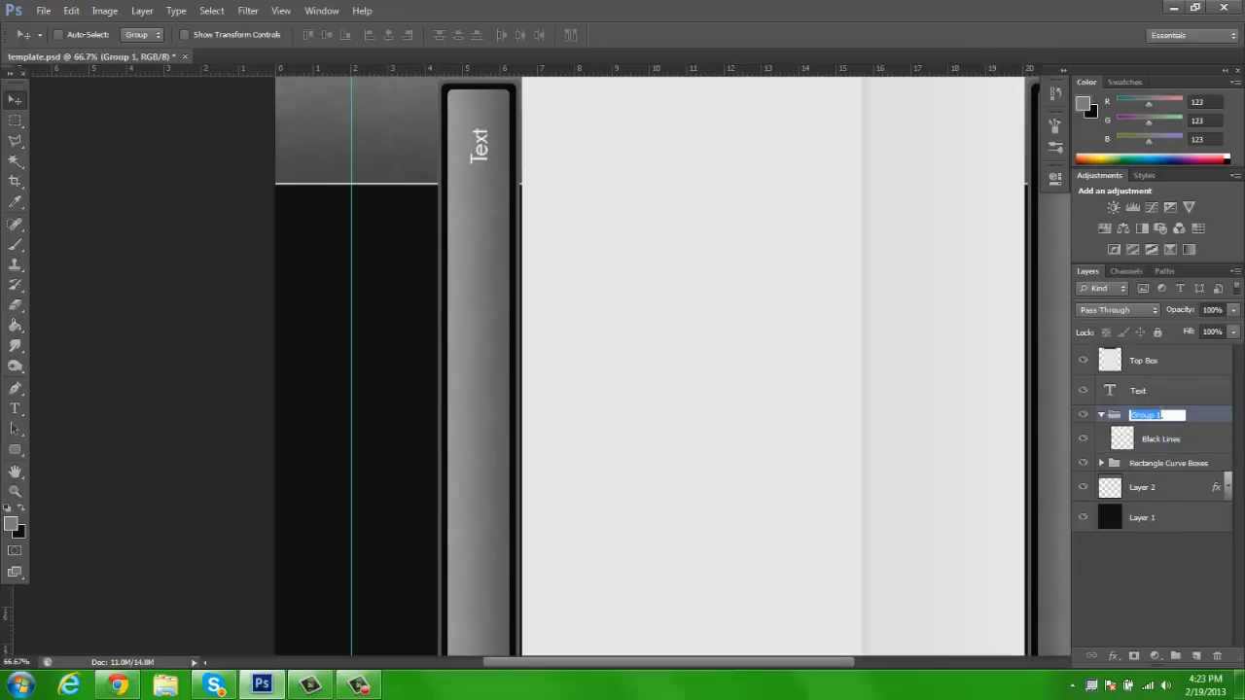
type("Black Lines")
key("Return")
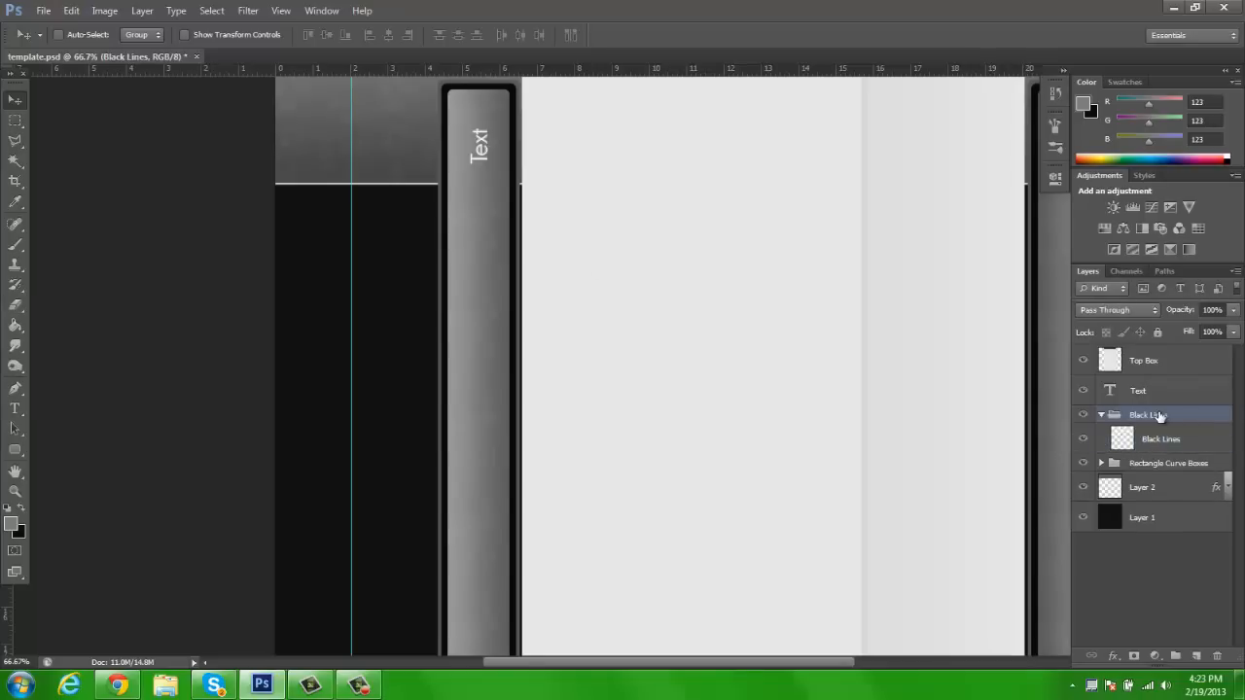
Make the Black Lines layer active and set the foreground colour to black (000000)
left_click(1163, 442)
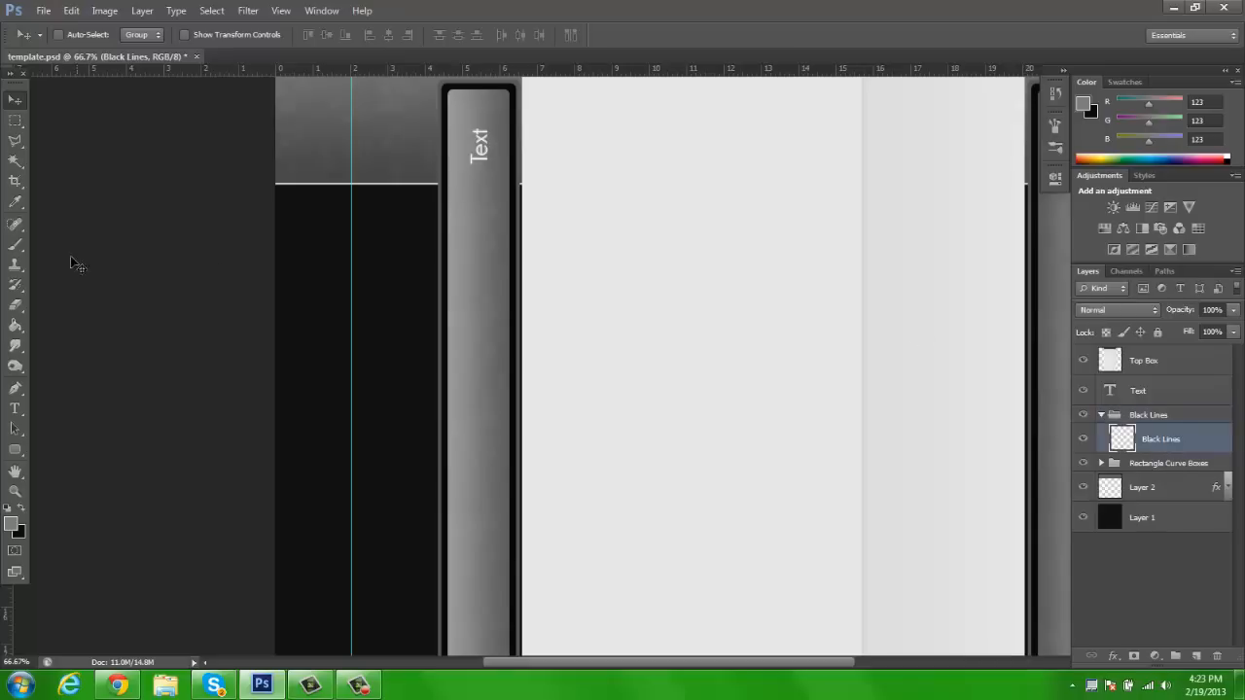
left_click(14, 120)
key("x")
left_click(12, 524)
left_click_drag(873, 305, 801, 314)
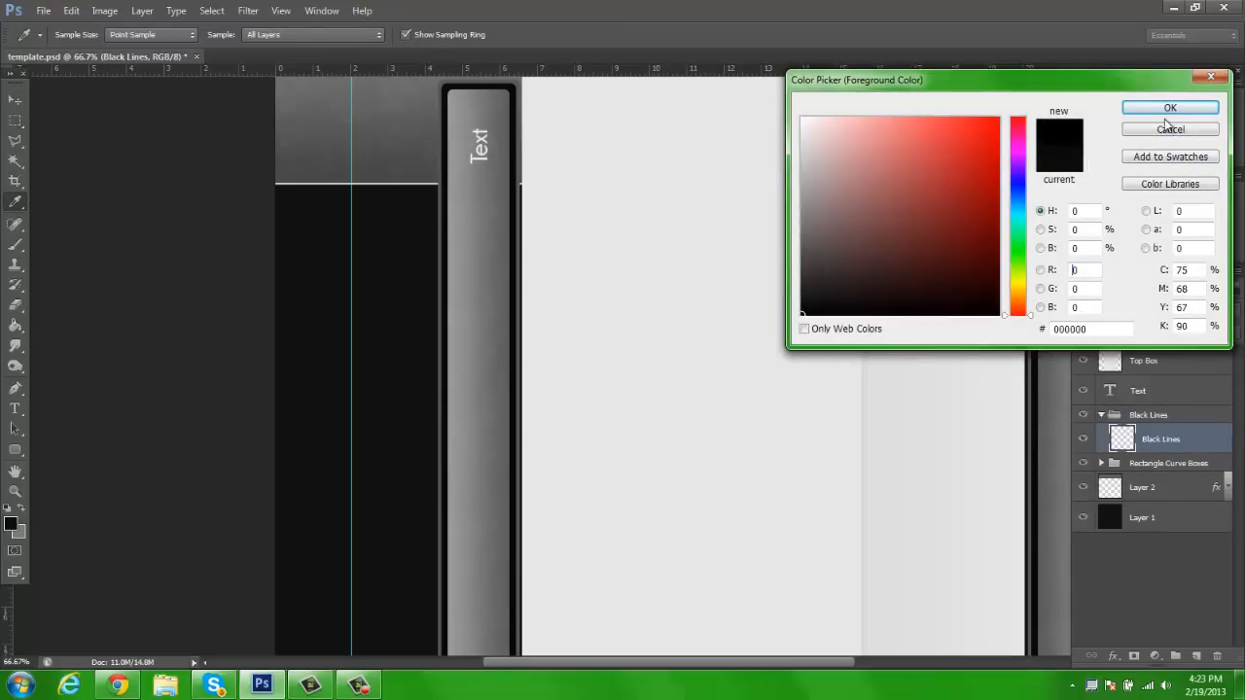
left_click(1166, 111)
Marquee-select a thin horizontal strip across the left bar just below the text, fill it with black and deselect
key("z")
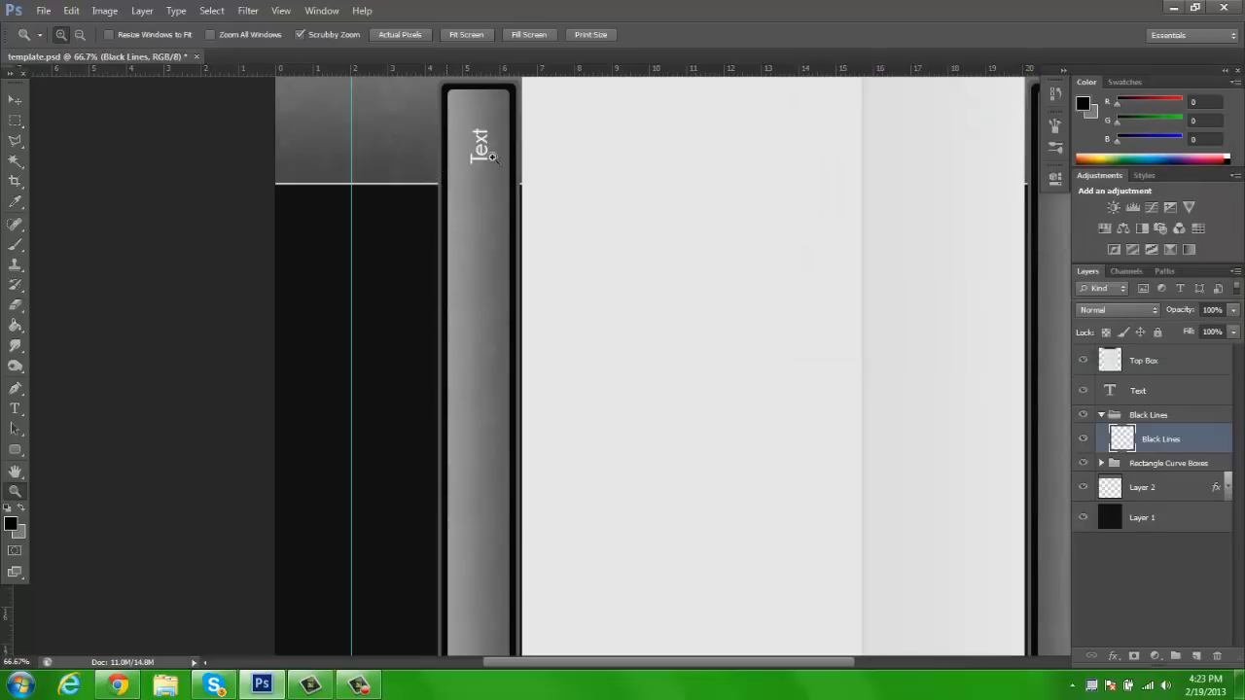
left_click(472, 163)
left_click(521, 174)
left_click(521, 176)
left_click(520, 176)
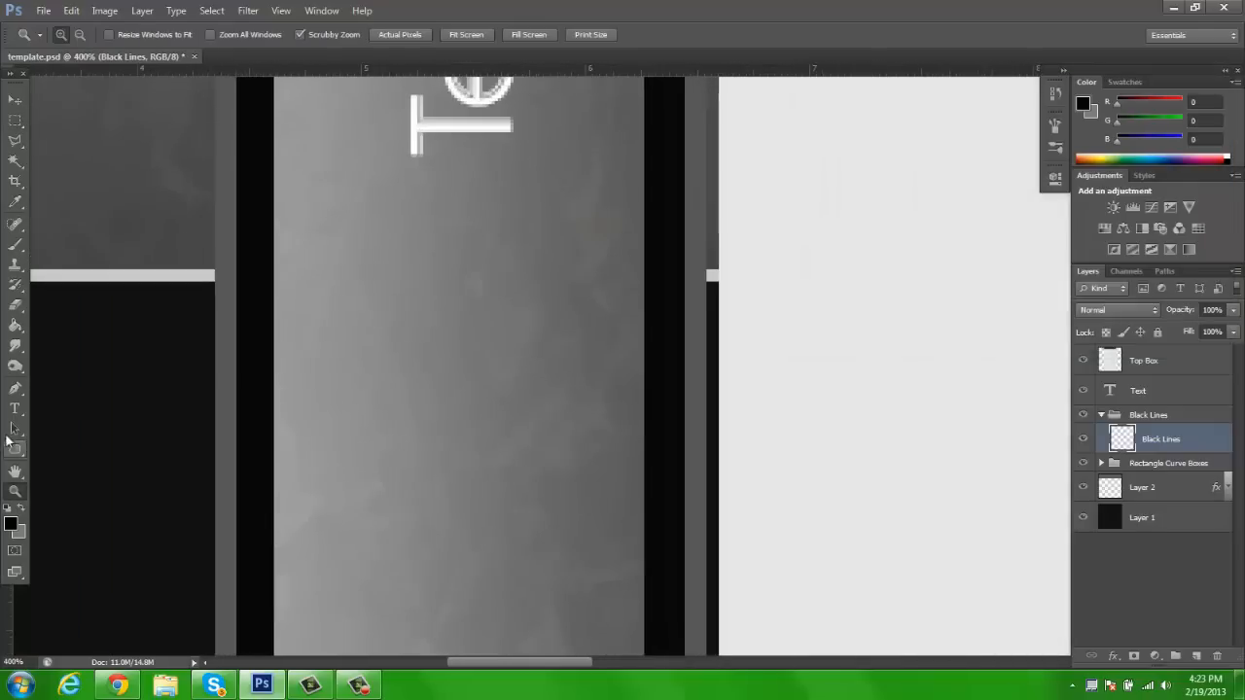
left_click(14, 121)
mouse_move(269, 321)
left_mouse_down()
mouse_move(662, 329)
mouse_move(645, 327)
left_mouse_up()
key("g")
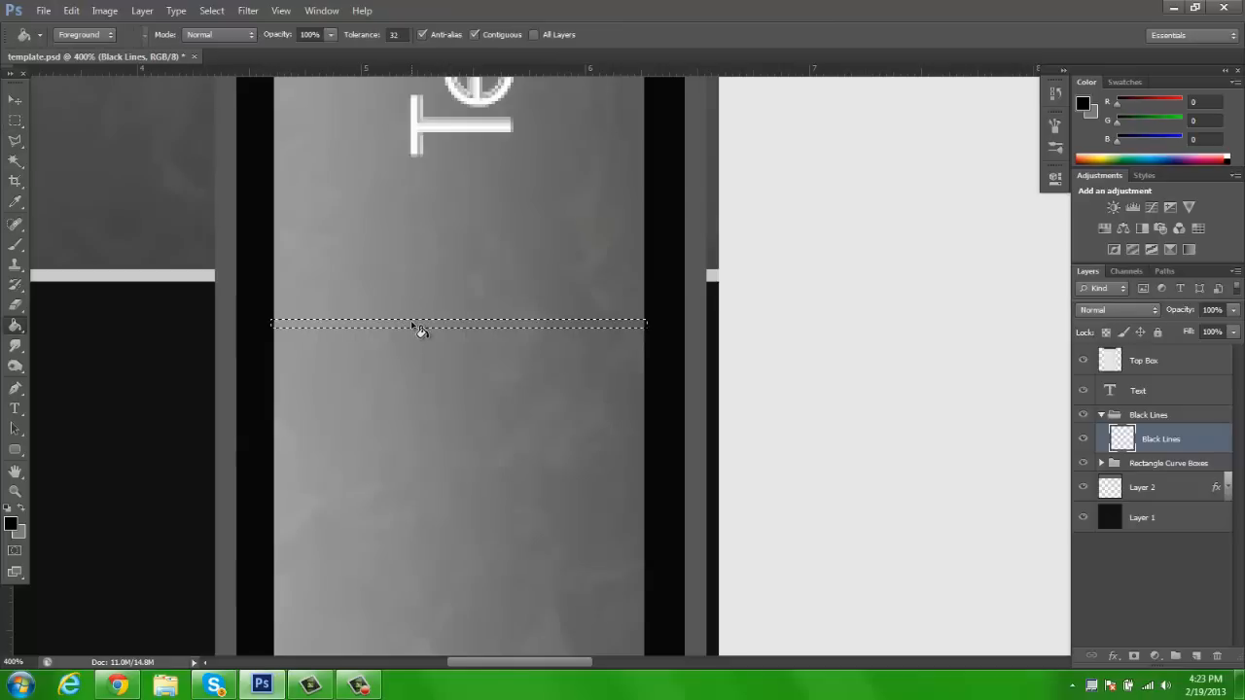
left_click(412, 324)
left_click(16, 101)
key("ctrl+d")
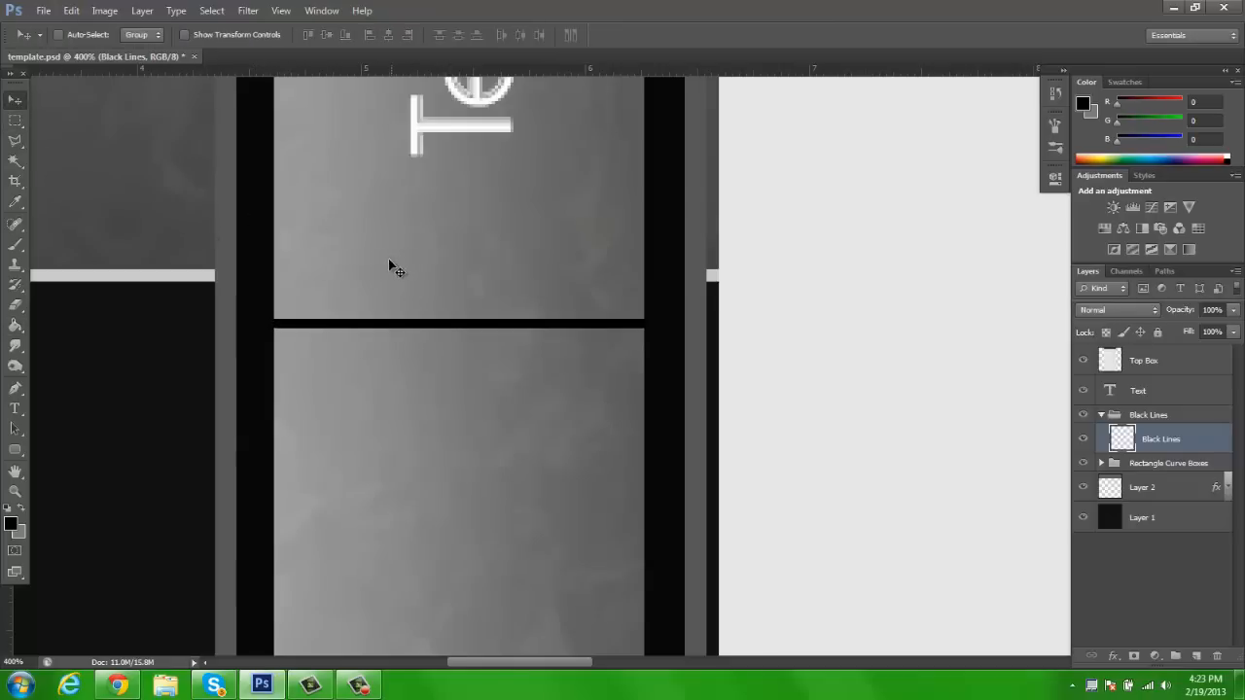
Reselect the line, refill it with the near-black RGB 7, 7, 7 sampled from the bar's border, and deselect
key("ctrl+shift+d")
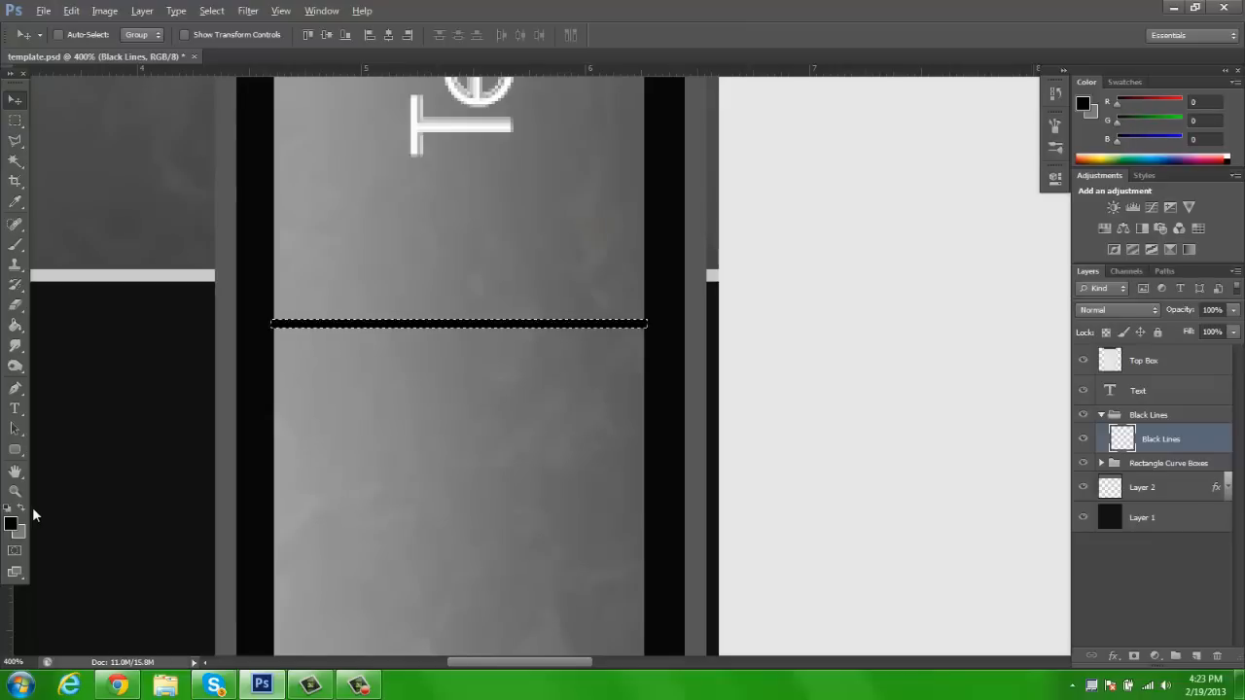
left_click(12, 524)
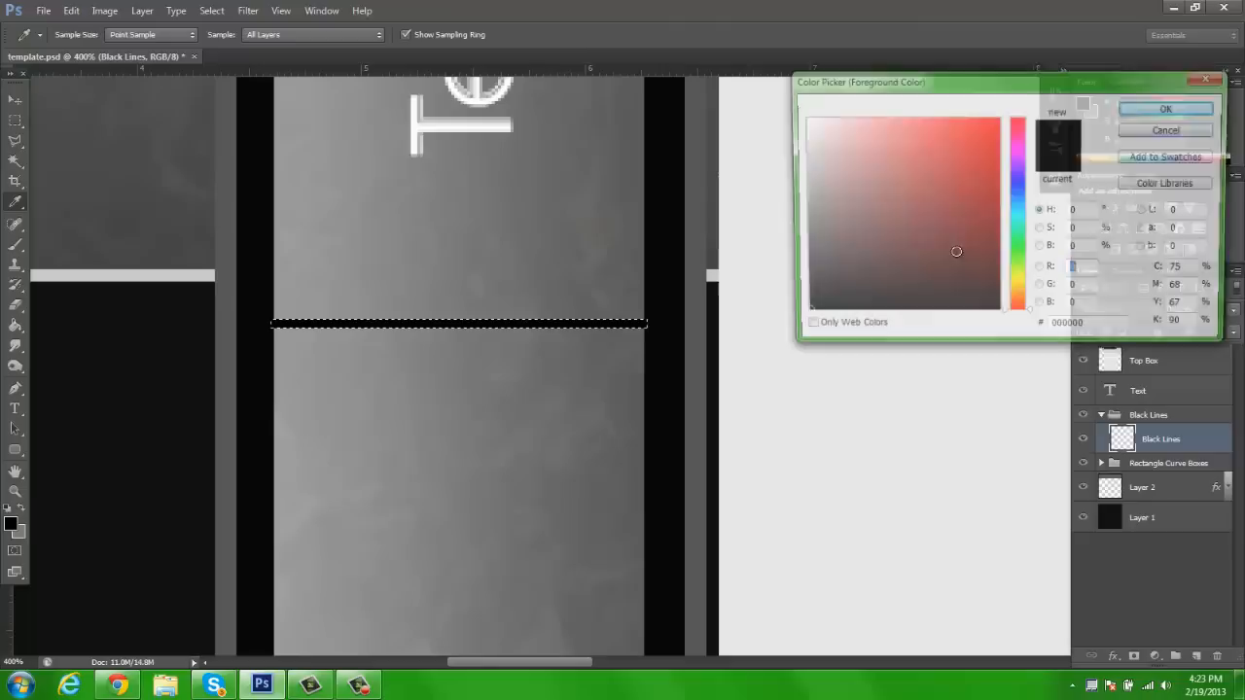
left_click(257, 363)
left_click(1172, 130)
key("g")
left_click(14, 101)
key("ctrl+d")
key("z")
left_click(466, 35)
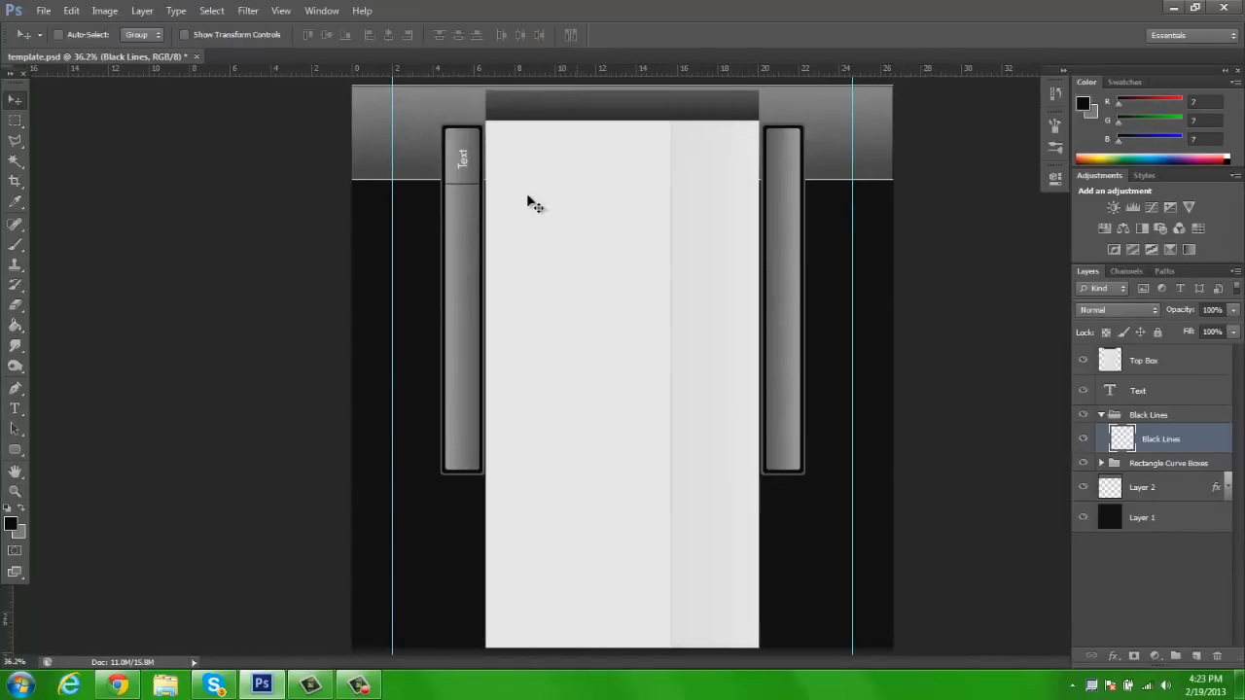
Duplicate the black line and place the copy below the first one in the left bar
left_click(443, 140)
left_click(442, 140)
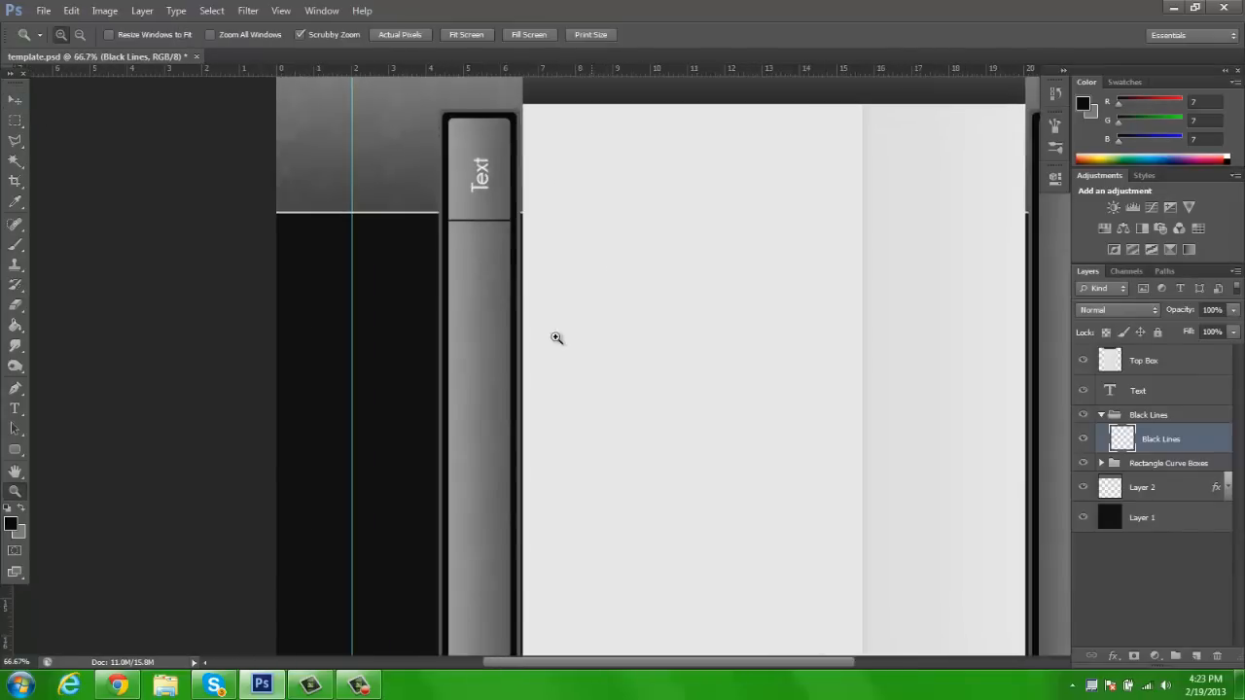
left_click(15, 100)
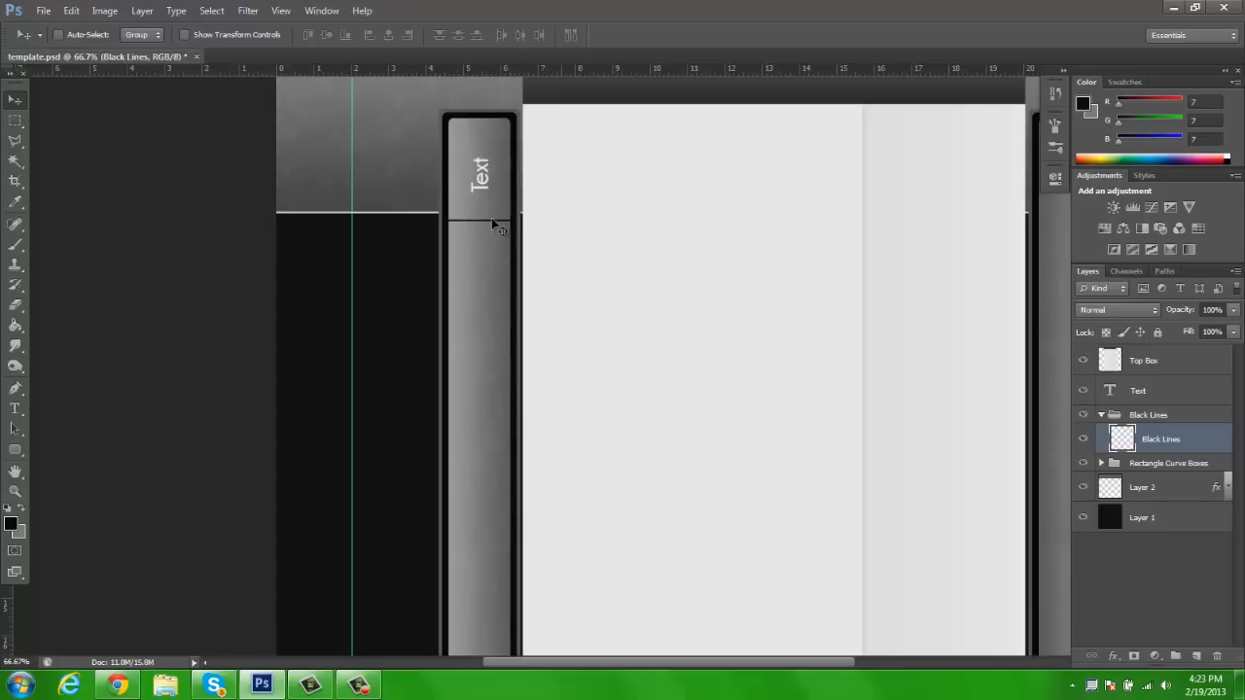
left_click_drag(498, 236, 501, 363)
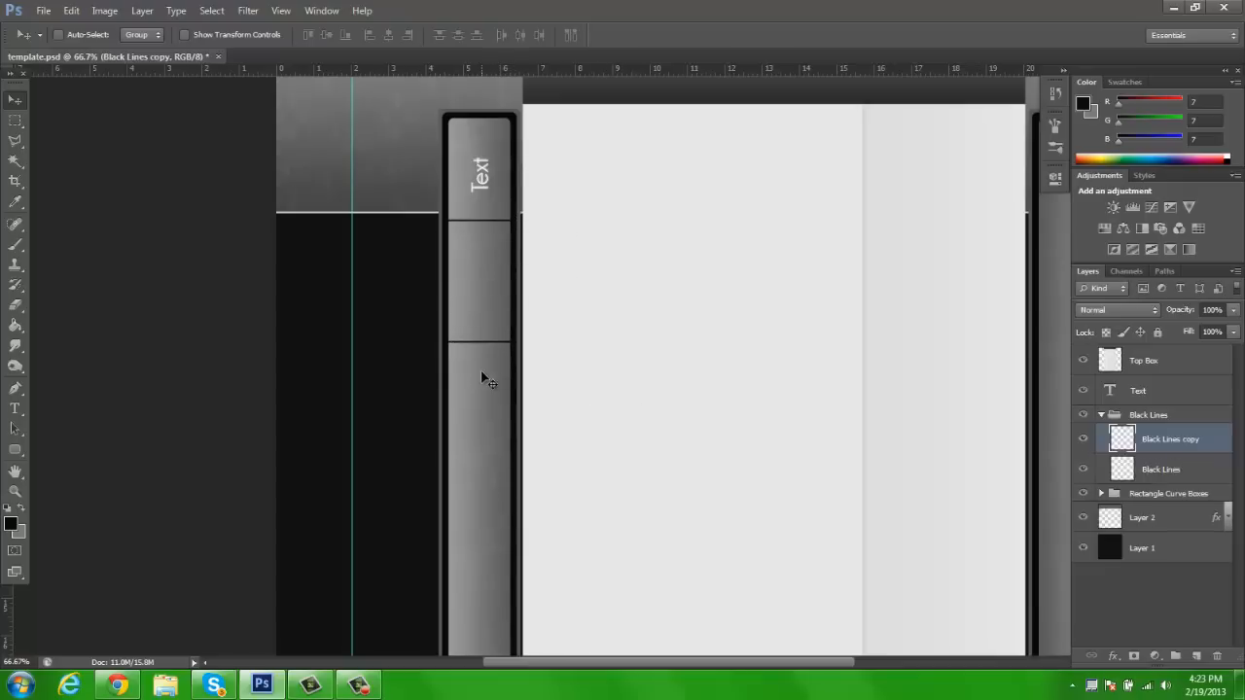
Merge the two line layers and duplicate the pair farther down the left bar
scroll(535, 377, "down", 1)
left_click(1161, 470, "shift")
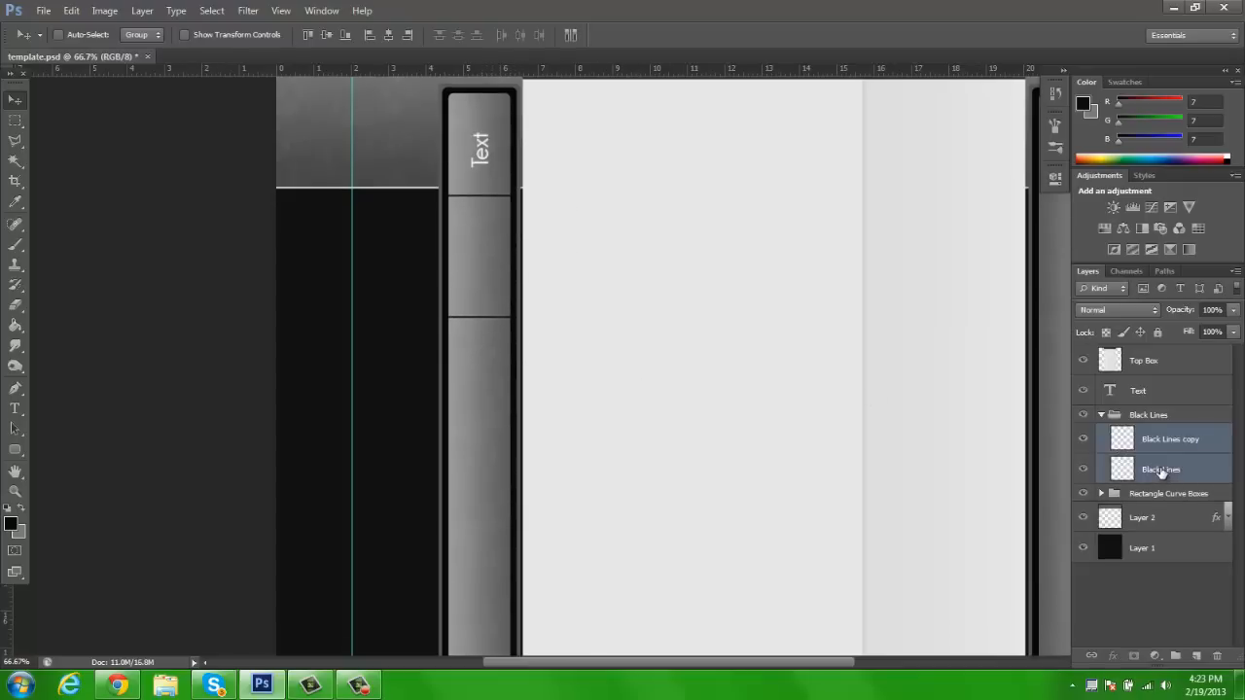
key("ctrl+e")
left_click_drag(534, 333, 490, 464)
Fine-position the duplicated pair so its upper line lies on the existing second line, keeping the spacing even
key("z")
left_click(464, 425)
key("v")
left_click_drag(506, 308, 480, 242)
key("z")
left_click(495, 234)
key("v")
key("z")
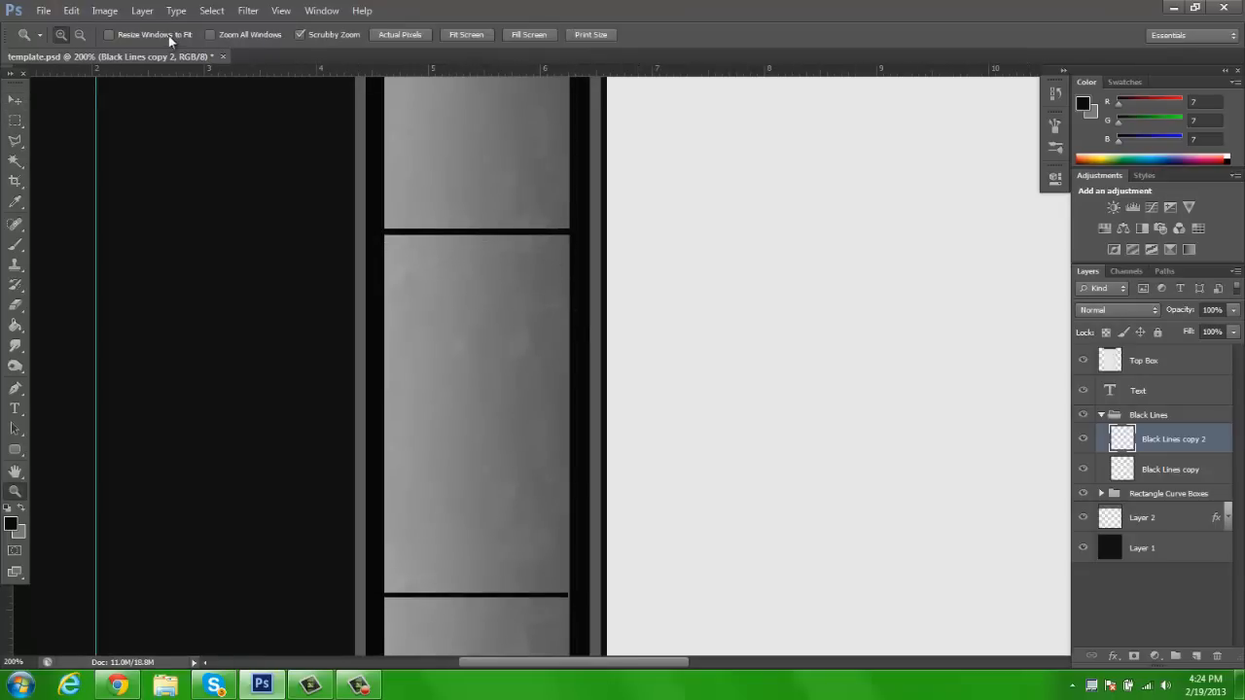
Merge the line layers into Black Lines copy 2, then duplicate the set and move the copy toward the bar's lower end
left_click(74, 37)
left_click(450, 182)
left_click(66, 36)
left_click(1176, 472, "shift")
key("ctrl+e")
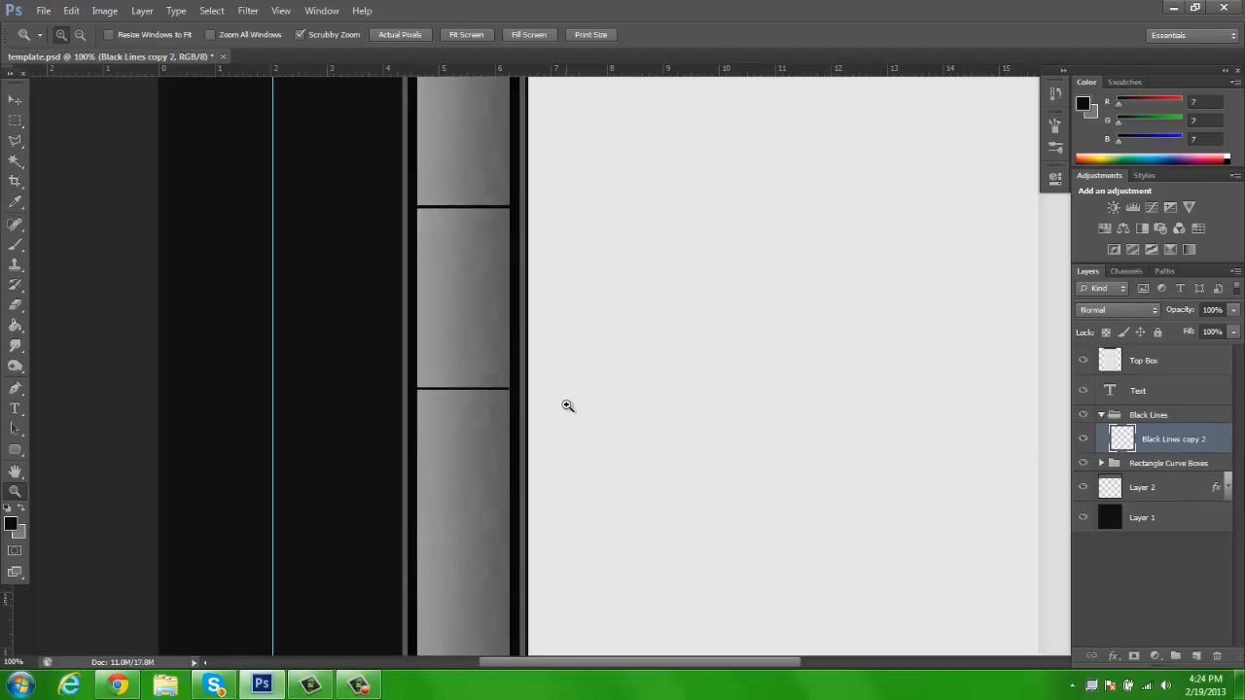
key("ctrl+j")
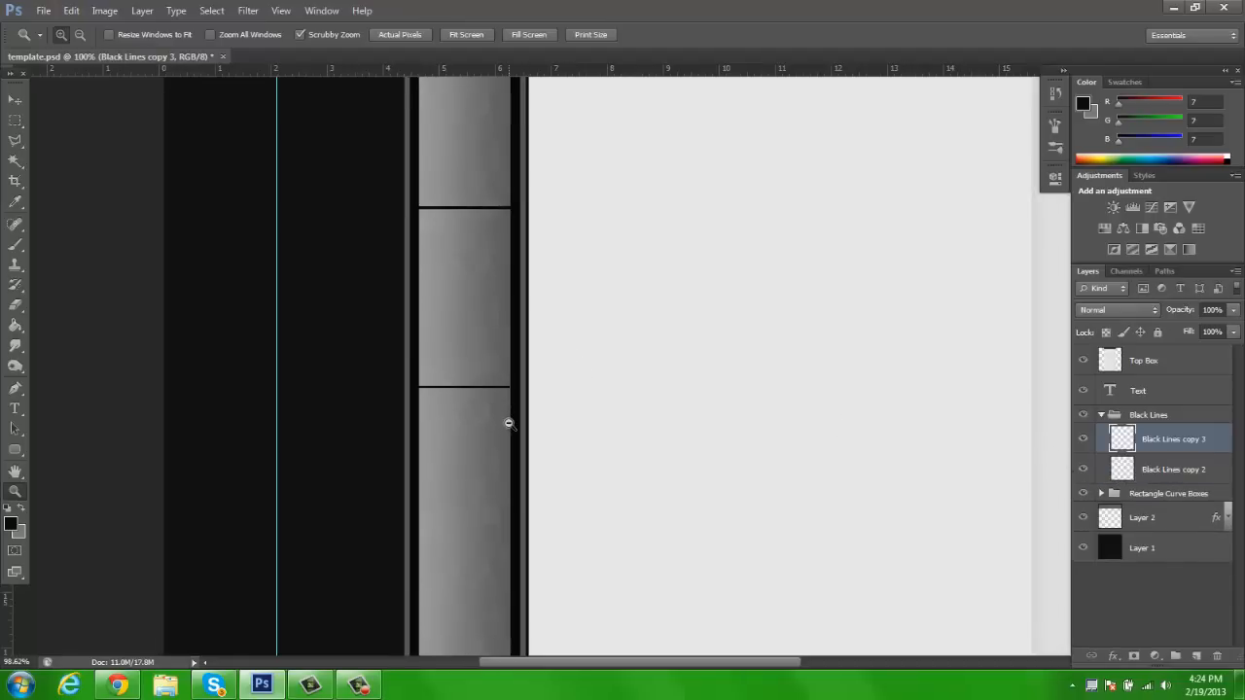
key("v")
left_click_drag(485, 236, 474, 456)
Align the copied set so its top line exactly overlaps the lowest existing line
key("z")
left_click(462, 380)
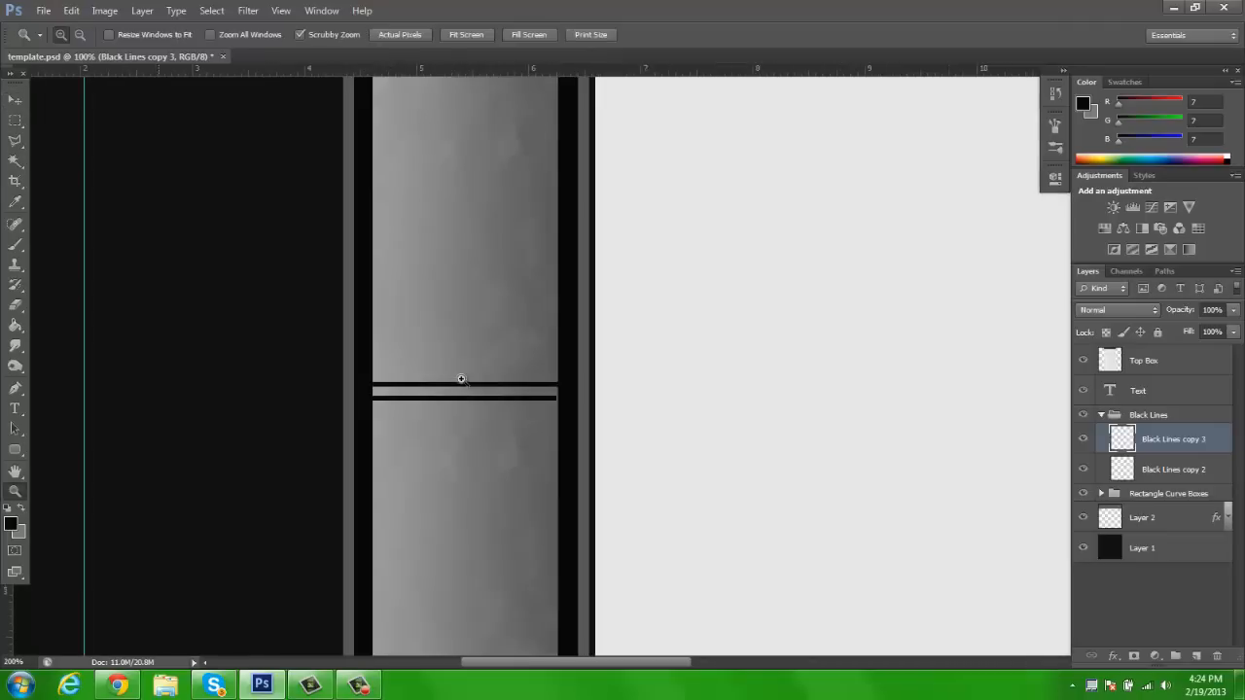
left_click(462, 379)
left_click(462, 380)
key("v")
left_click_drag(478, 401, 477, 417)
Examine the alignment and spacing of the divider lines down to the left bar's bottom end
key("z")
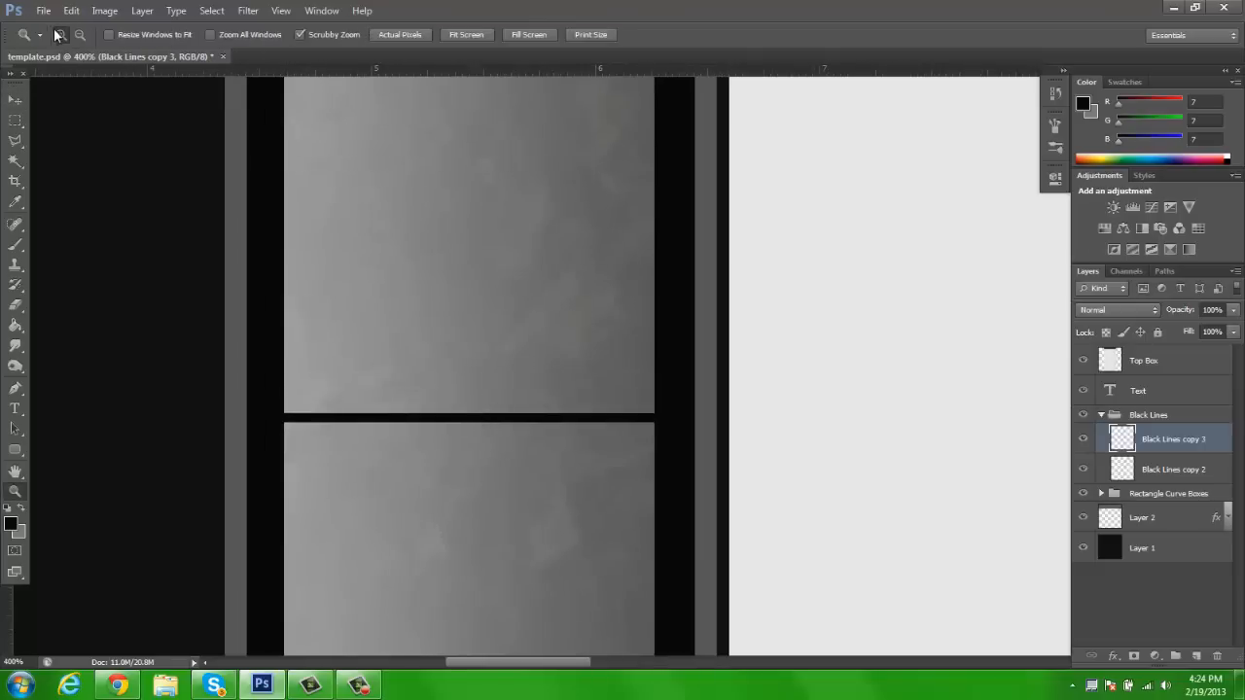
left_click(493, 321, "alt")
left_click(505, 365, "alt")
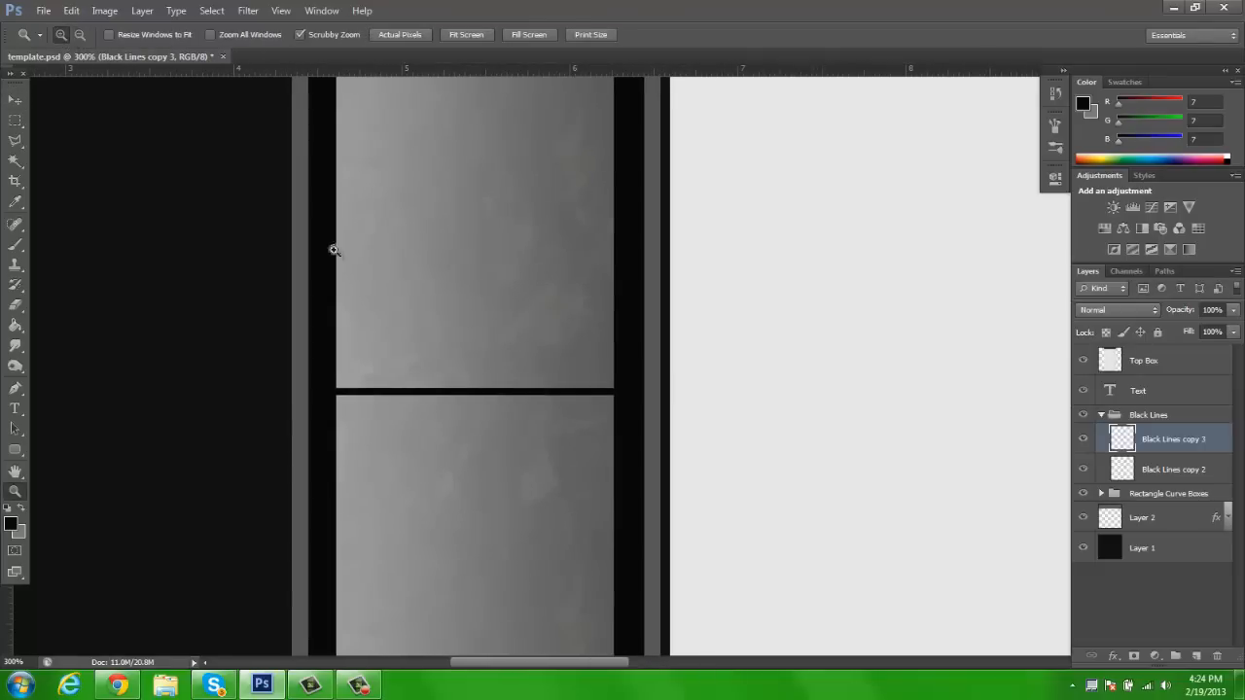
key("h")
left_click_drag(539, 423, 557, 105)
left_click_drag(614, 501, 570, 86)
left_click_drag(562, 269, 562, 160)
key("z")
left_click(83, 35)
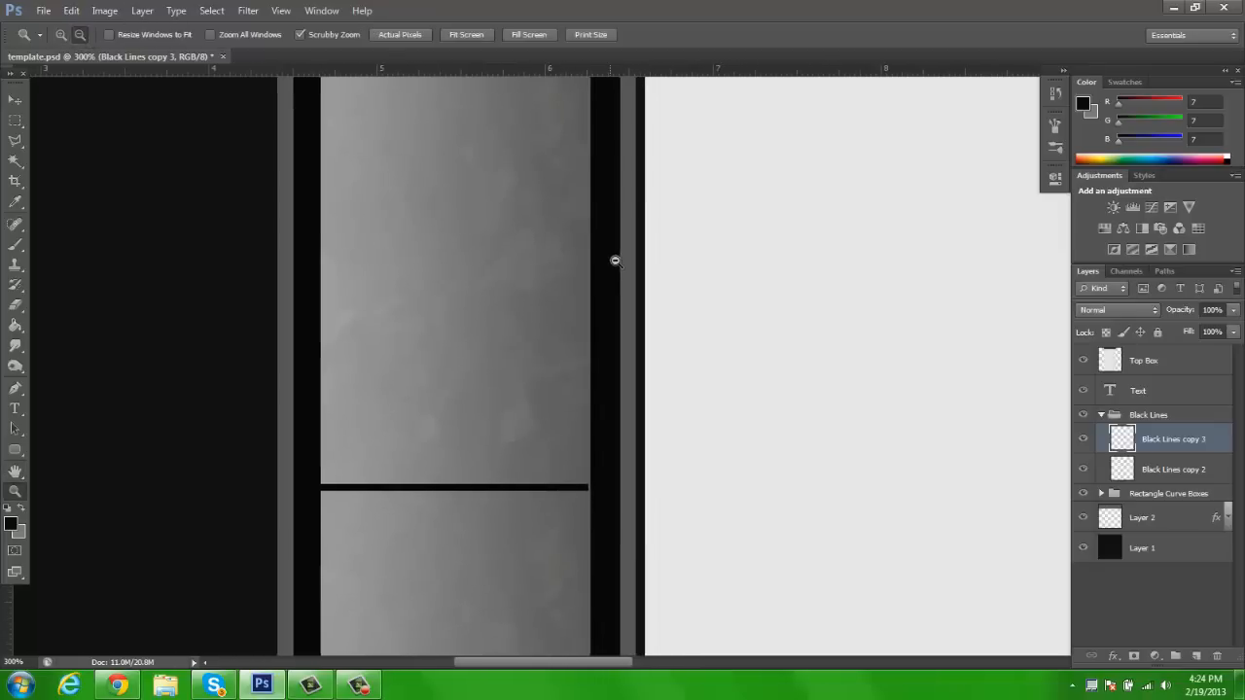
left_click(616, 262)
left_click(615, 261)
left_click(158, 119)
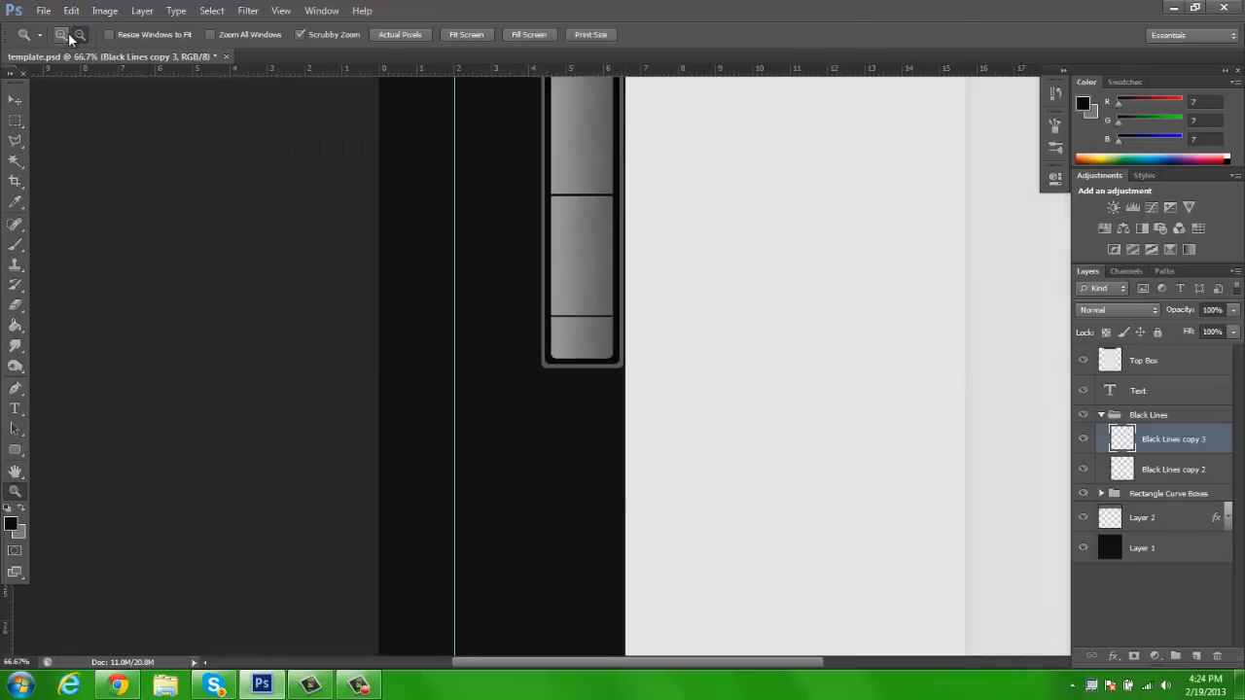
Merge Black Lines copy 2 and Black Lines copy 3 into one layer holding all the left bar's dividers
key("v")
key("h")
left_click_drag(784, 172, 490, 482)
key("z")
left_click(83, 37)
left_click(428, 181)
left_click(64, 34)
left_click(1162, 470, "shift")
key("ctrl+e")
Duplicate the merged divider lines onto the right gradient bar and collapse the Black Lines group
key("ctrl+j")
mouse_move(320, 289)
left_mouse_down()
mouse_move(565, 310)
mouse_move(298, 298)
mouse_move(338, 298)
left_mouse_up()
key("h")
left_click_drag(403, 257, 759, 273)
key("v")
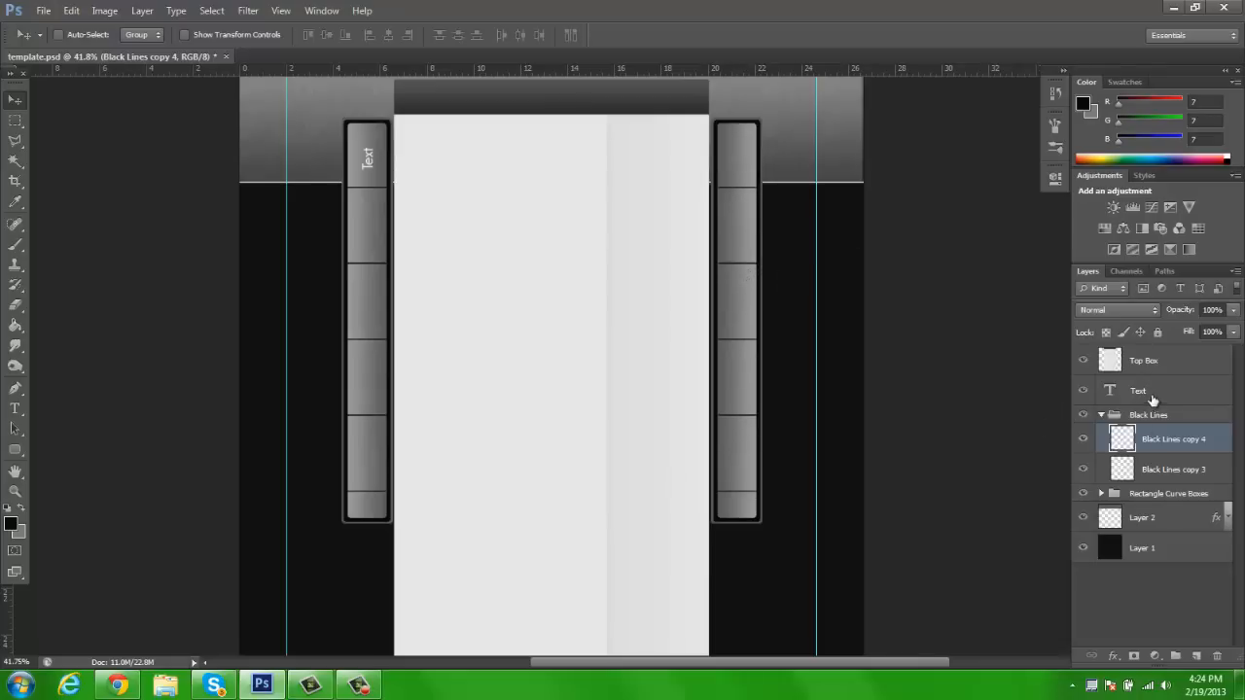
left_click(1100, 417)
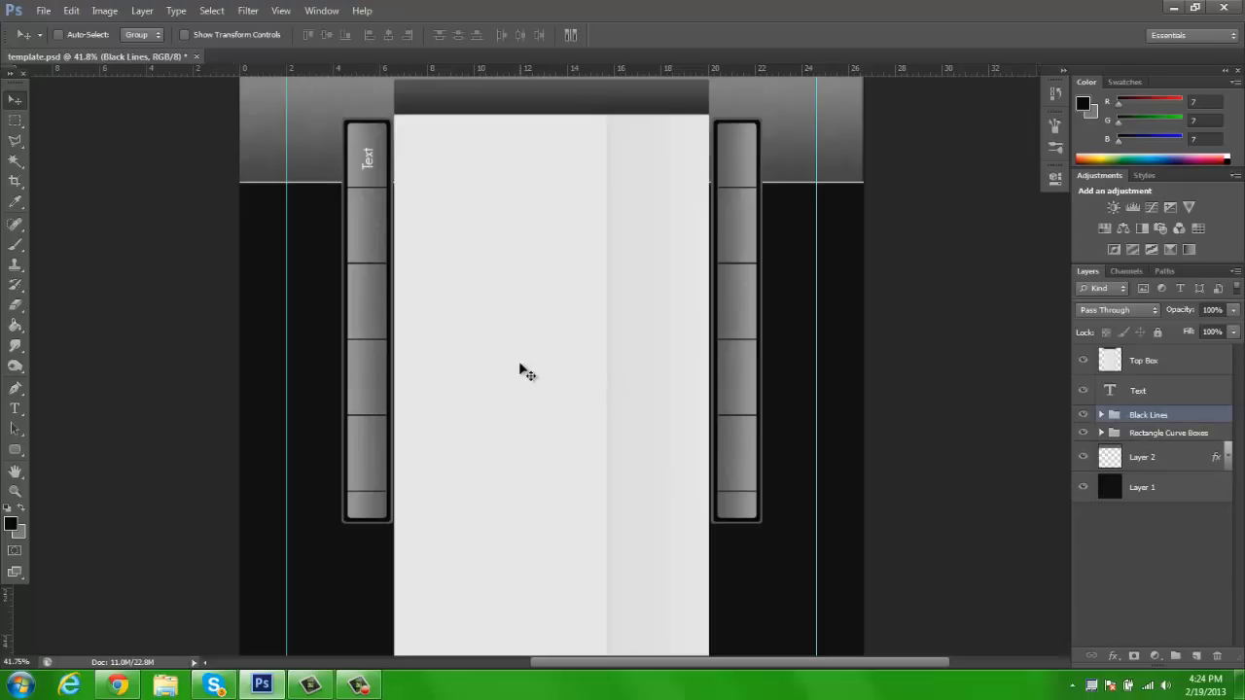
Duplicate the Text layer onto the top of the right bar, rotate the copy 180° and center it in the bar
left_click_drag(394, 192, 763, 189)
left_click_drag(665, 145, 667, 254)
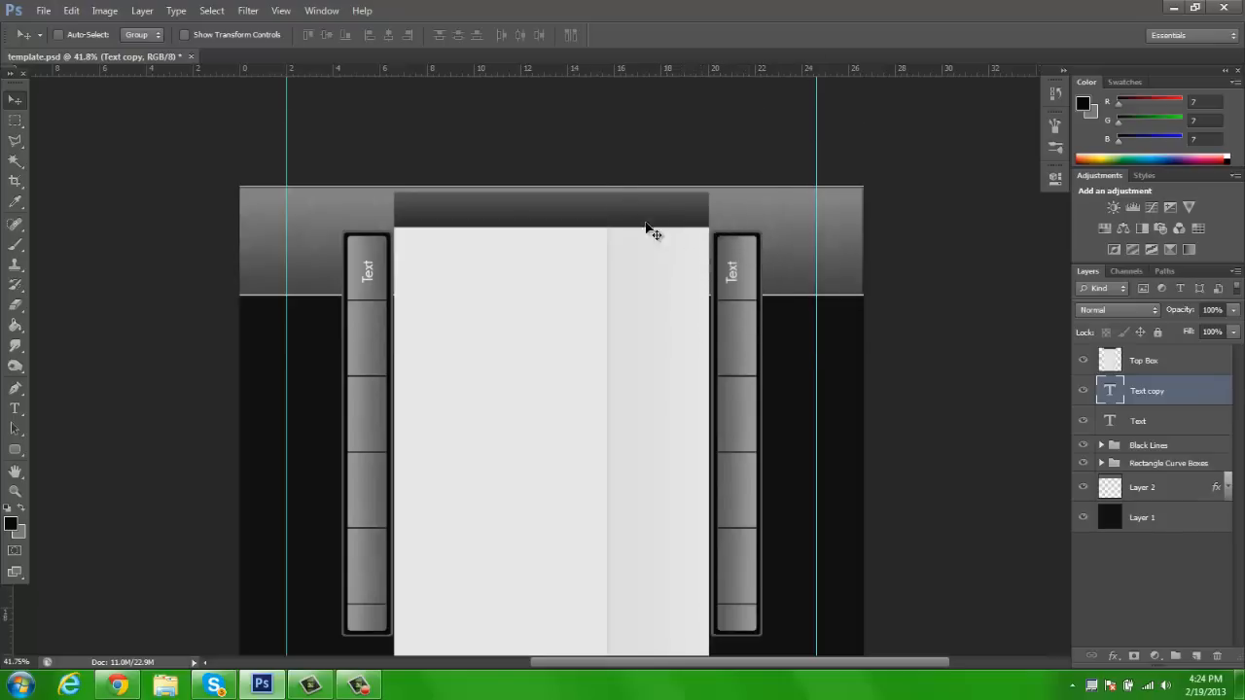
key("ctrl+t")
left_click_drag(816, 179, 865, 397)
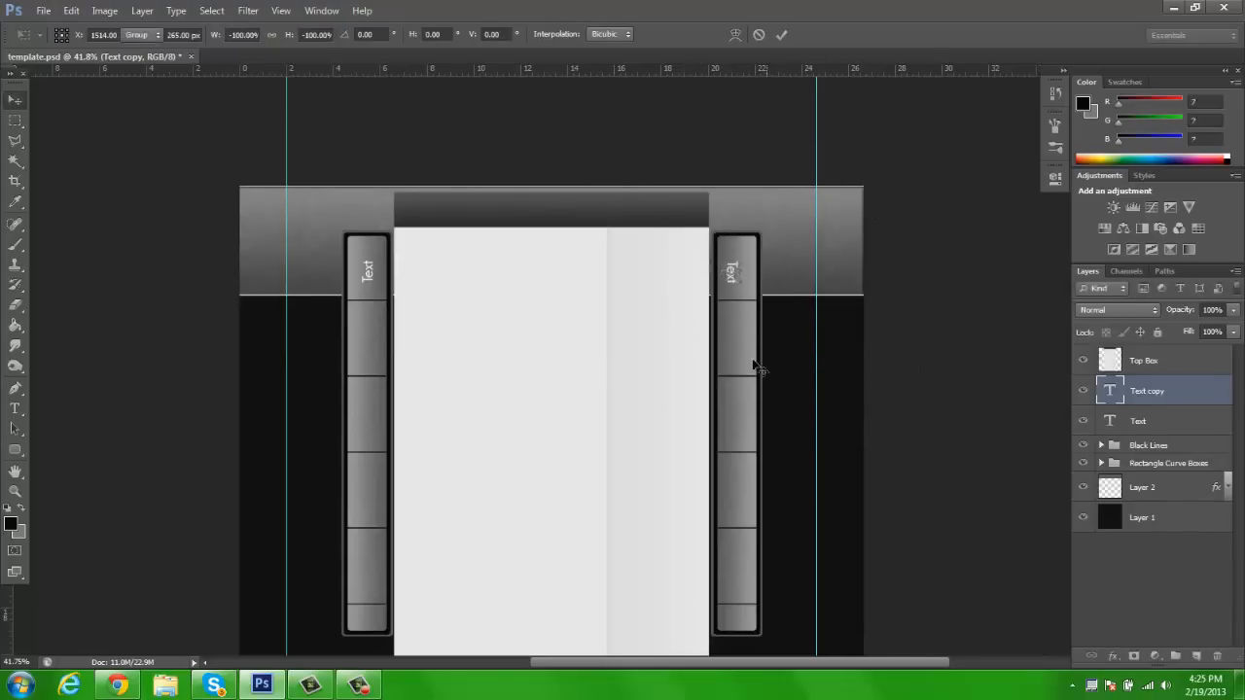
key("Return")
mouse_move(733, 274)
left_mouse_down()
mouse_move(737, 257)
mouse_move(736, 288)
left_mouse_up()
key("z")
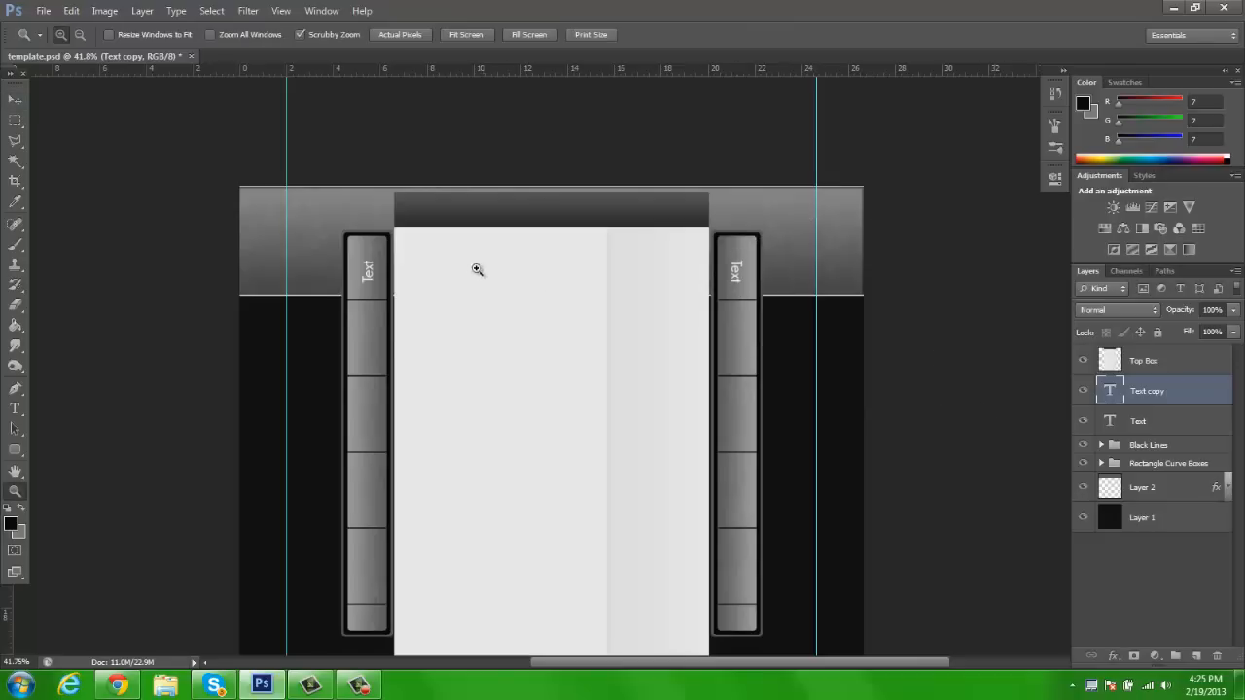
Duplicate the Text copy layer, place the copy in the left bar's second section and rotate it 180° to read upward
double_click(395, 336)
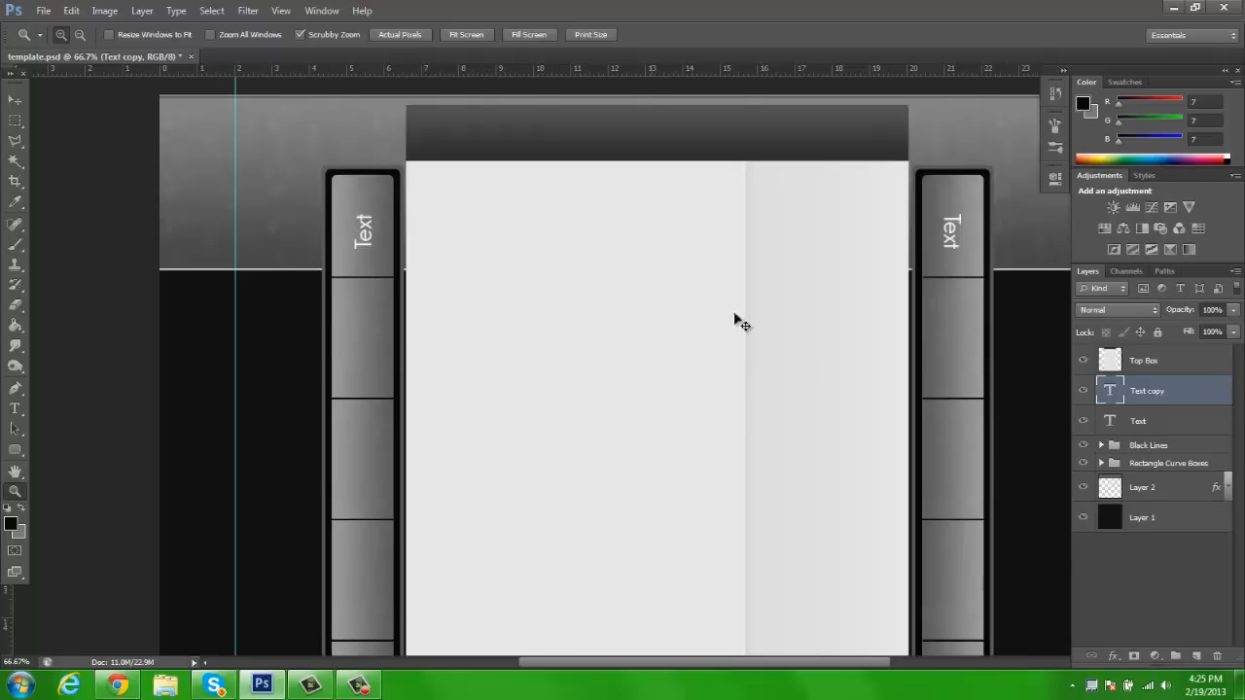
key("ctrl+j")
left_click_drag(993, 245, 1010, 302)
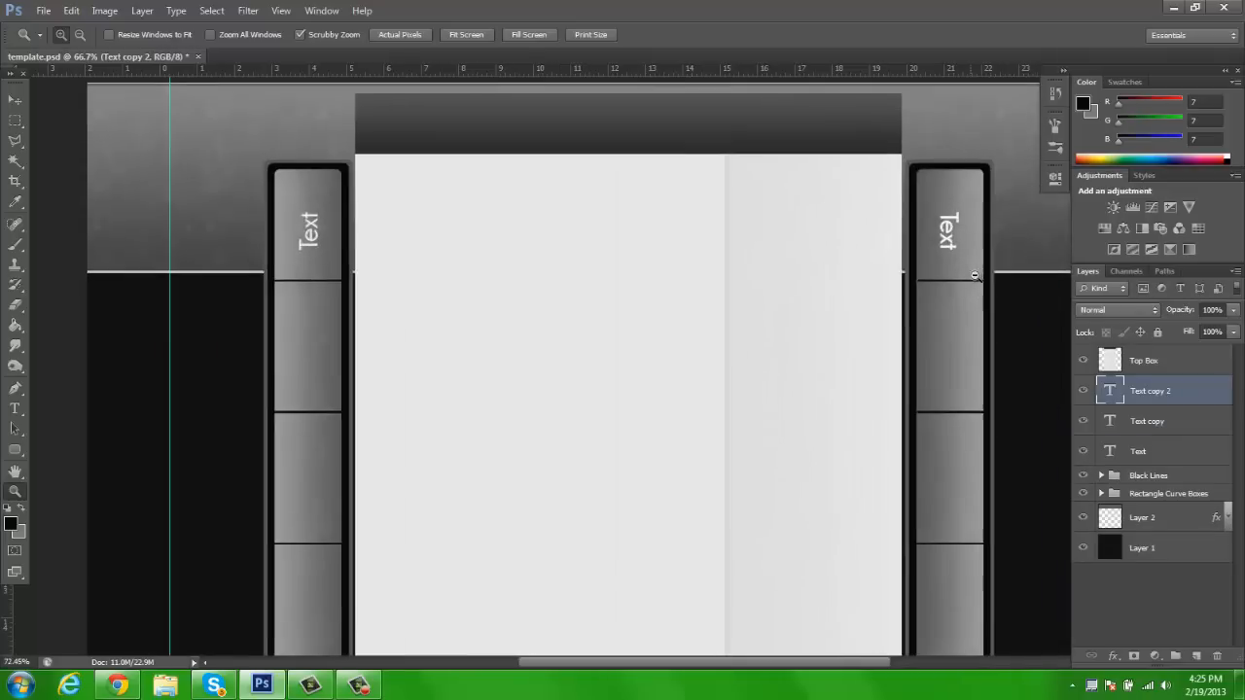
key("h")
left_click_drag(776, 420, 769, 378)
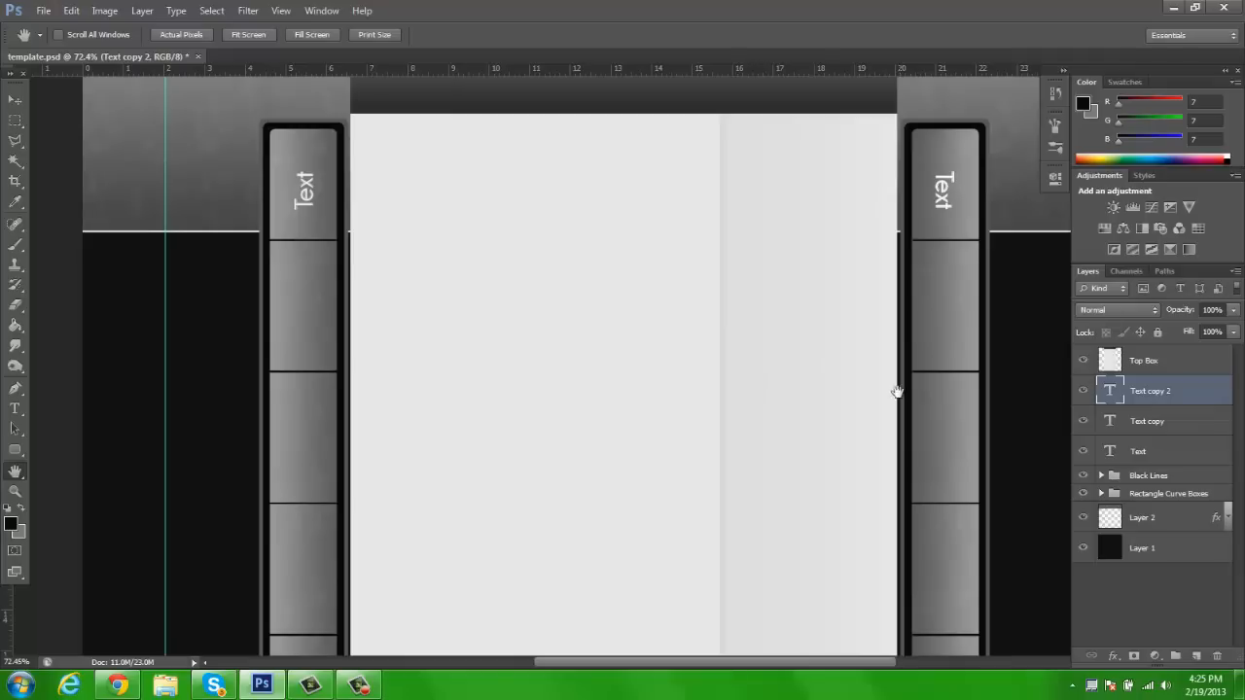
key("v")
left_click_drag(692, 275, 54, 351)
left_click_drag(452, 322, 452, 345)
key("ctrl+t")
left_click_drag(428, 264, 114, 328)
key("Return")
left_click_drag(361, 309, 364, 324)
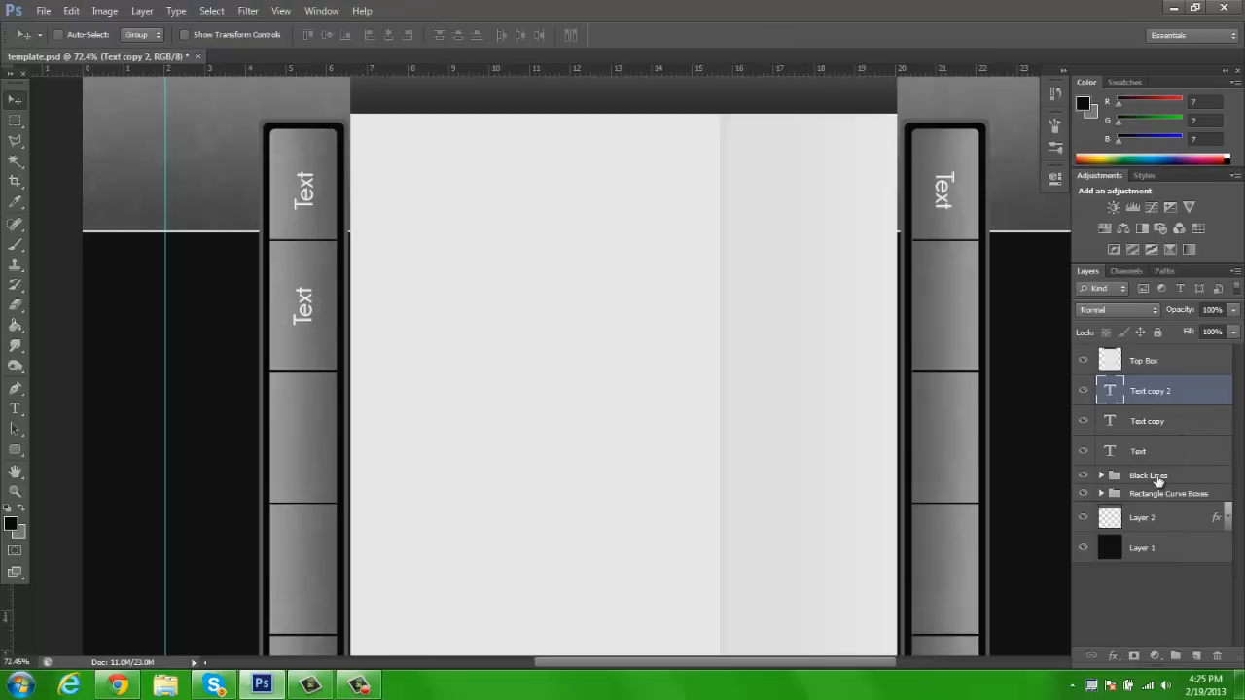
Add a new layer above the Black Lines group and swap the foreground and background colors
left_click(1158, 477)
left_click(1197, 657)
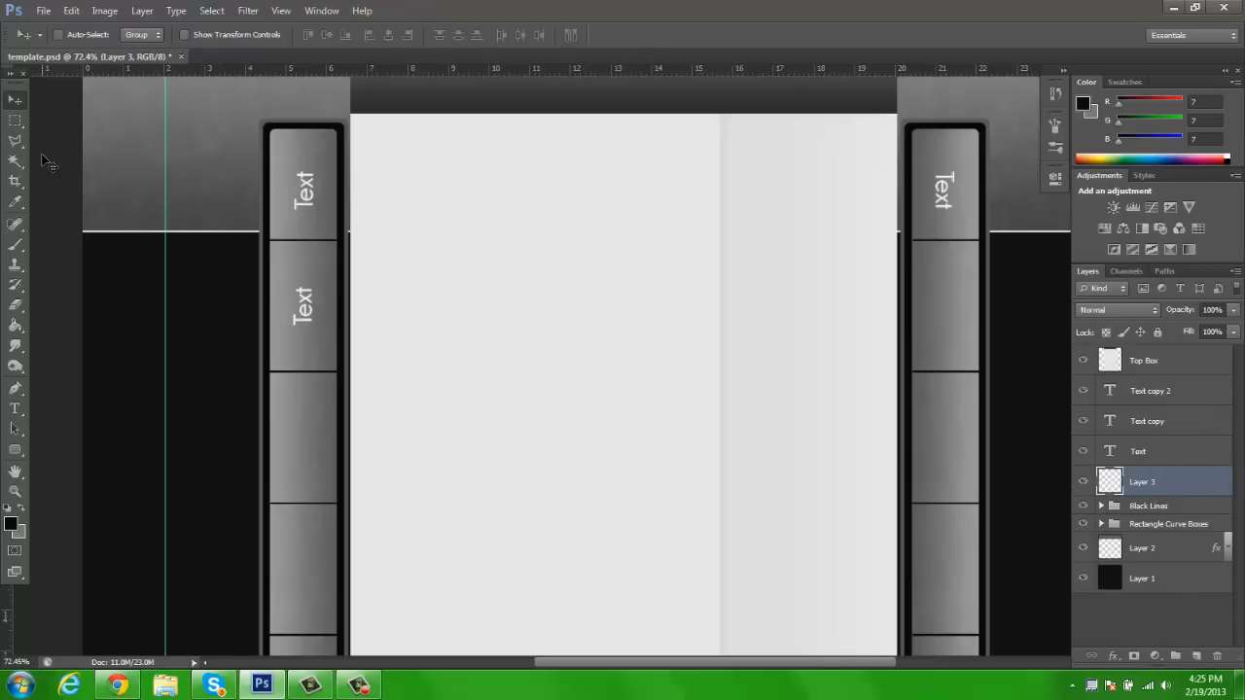
left_click(15, 121)
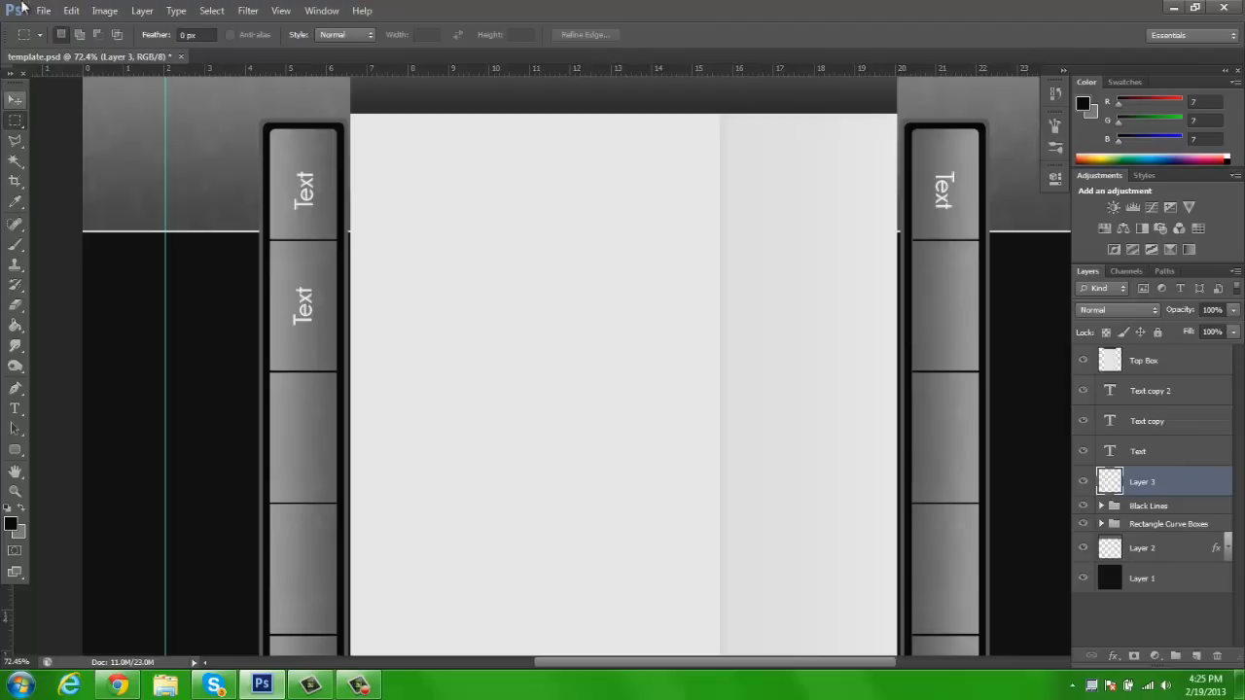
left_click(16, 124)
left_click(16, 126)
key("x")
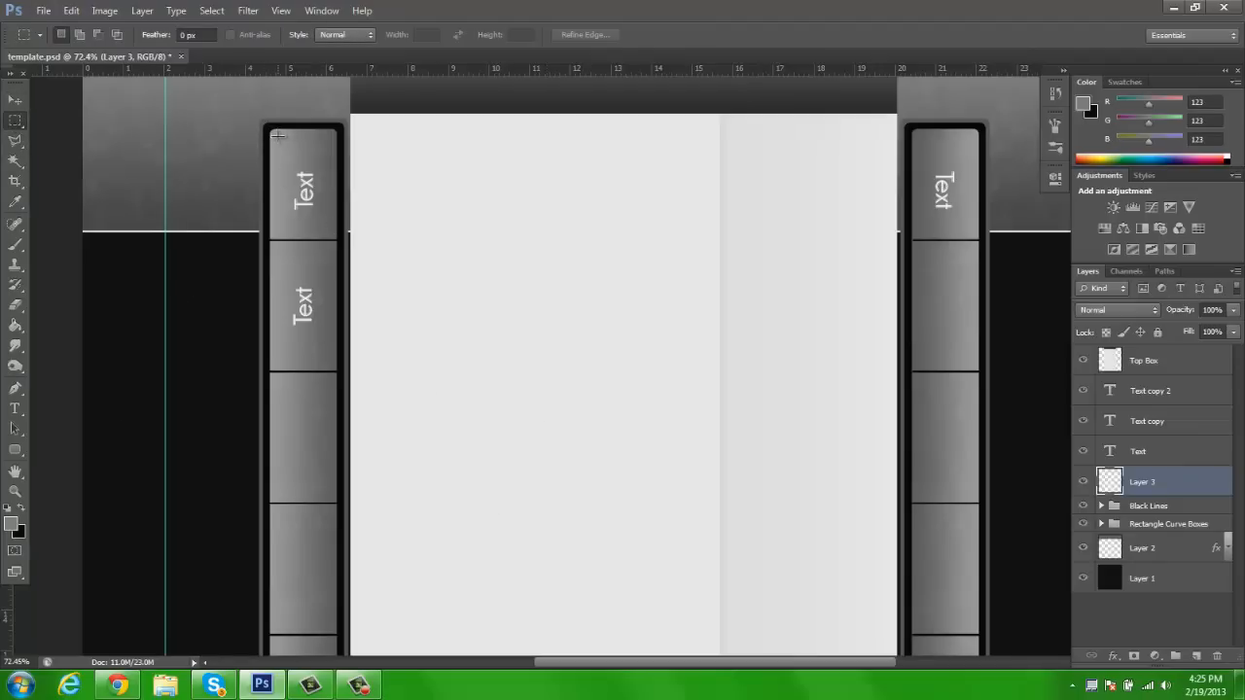
Choose the Rounded Rectangle tool and set the foreground color to light gray b1b1b1
left_click(15, 451)
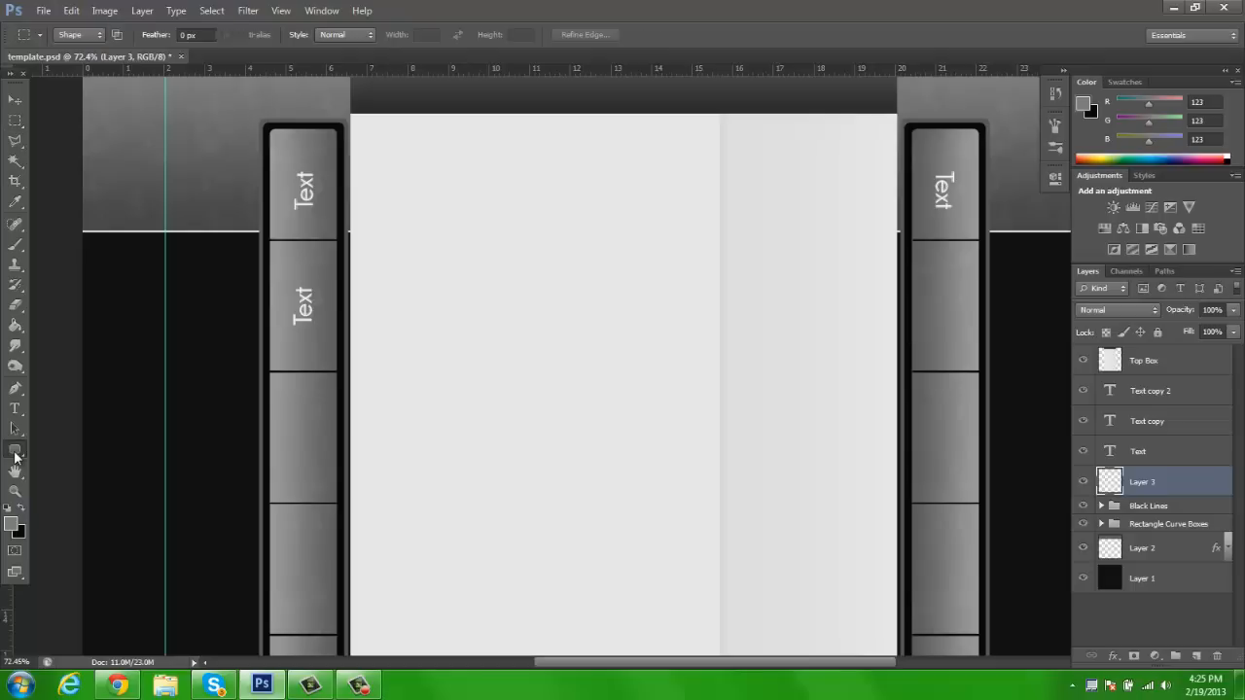
left_click(12, 525)
left_click(288, 178)
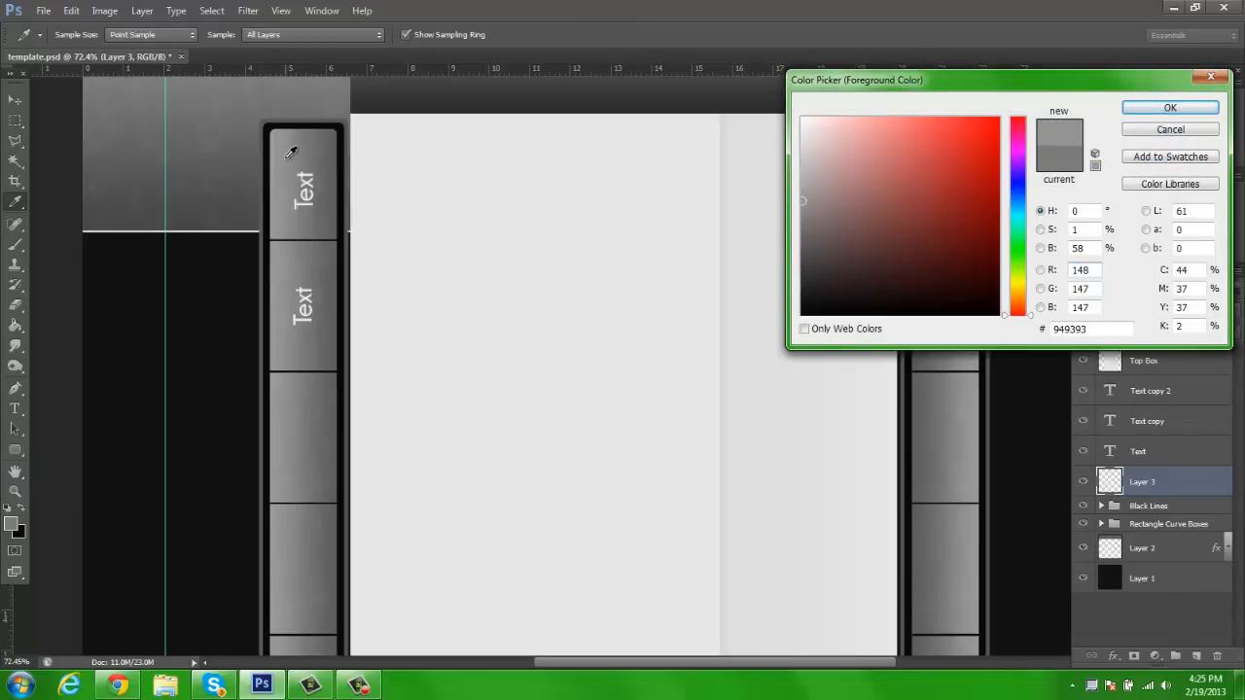
left_click(290, 158)
left_click_drag(808, 202, 803, 178)
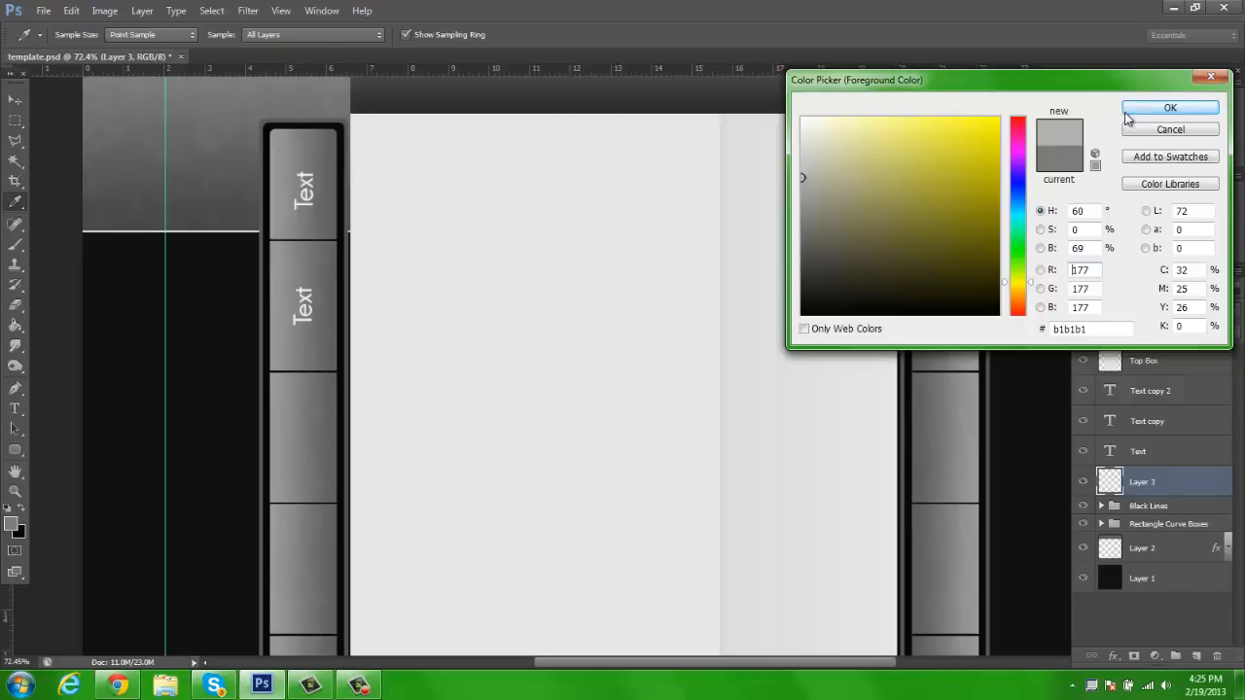
left_click(1128, 111)
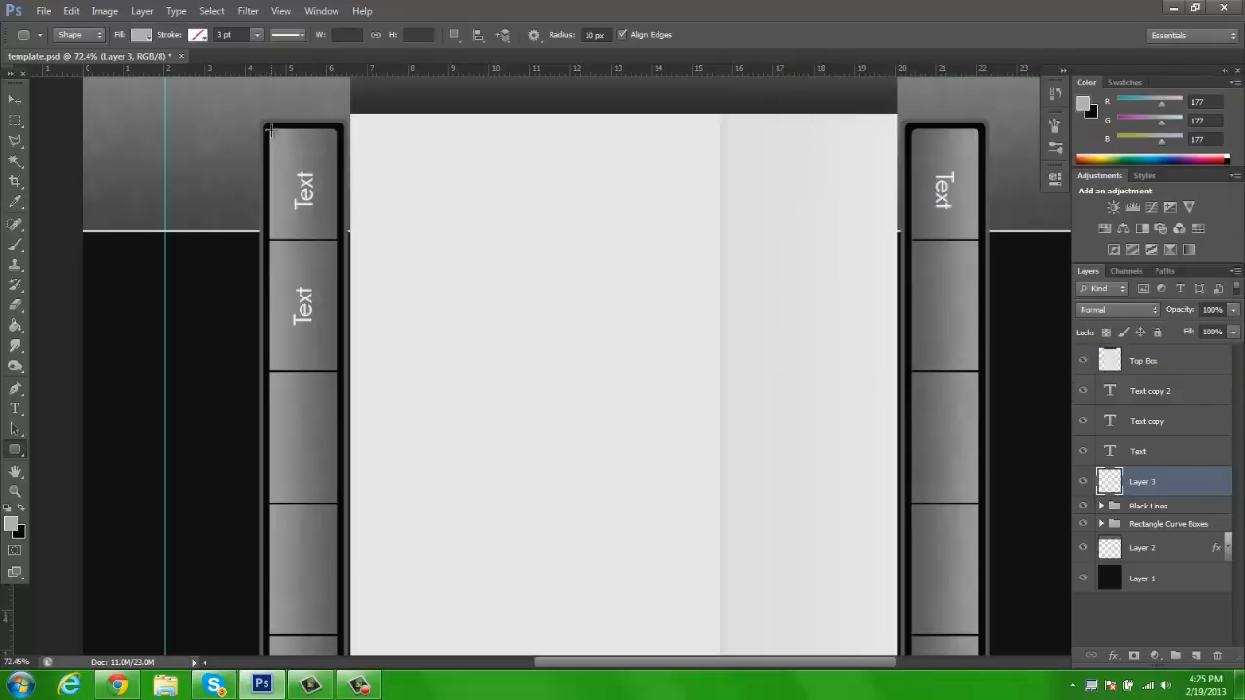
Draw a rounded rectangle about 59 by 195 px with 10 px radius over the left half of the left bar's top section
key("z")
left_click_drag(270, 131, 467, 278)
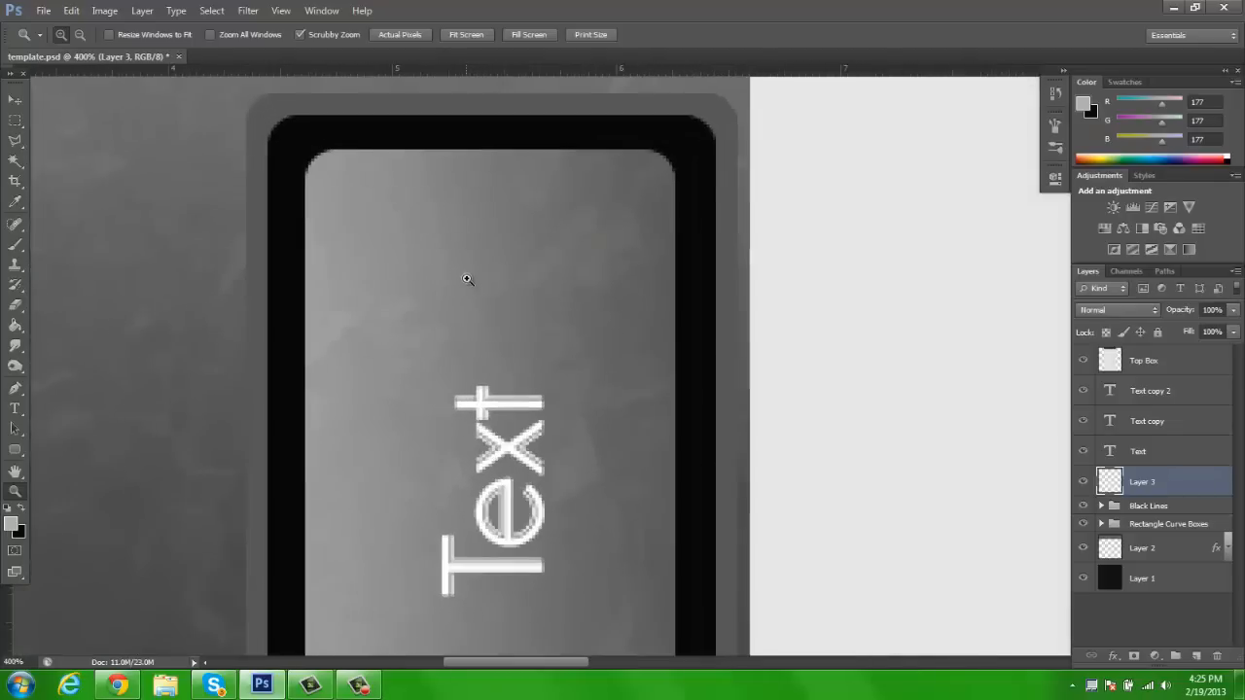
scroll(500, 273, "down", 2)
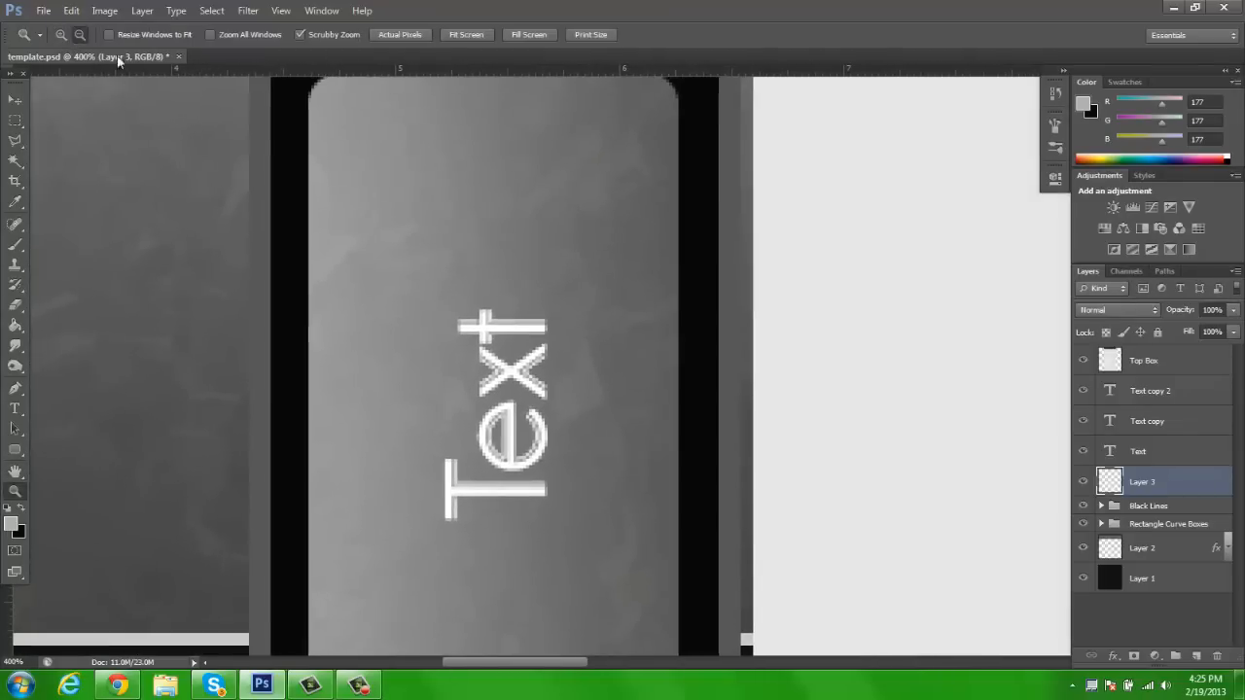
key("ctrl+minus")
left_click(20, 450)
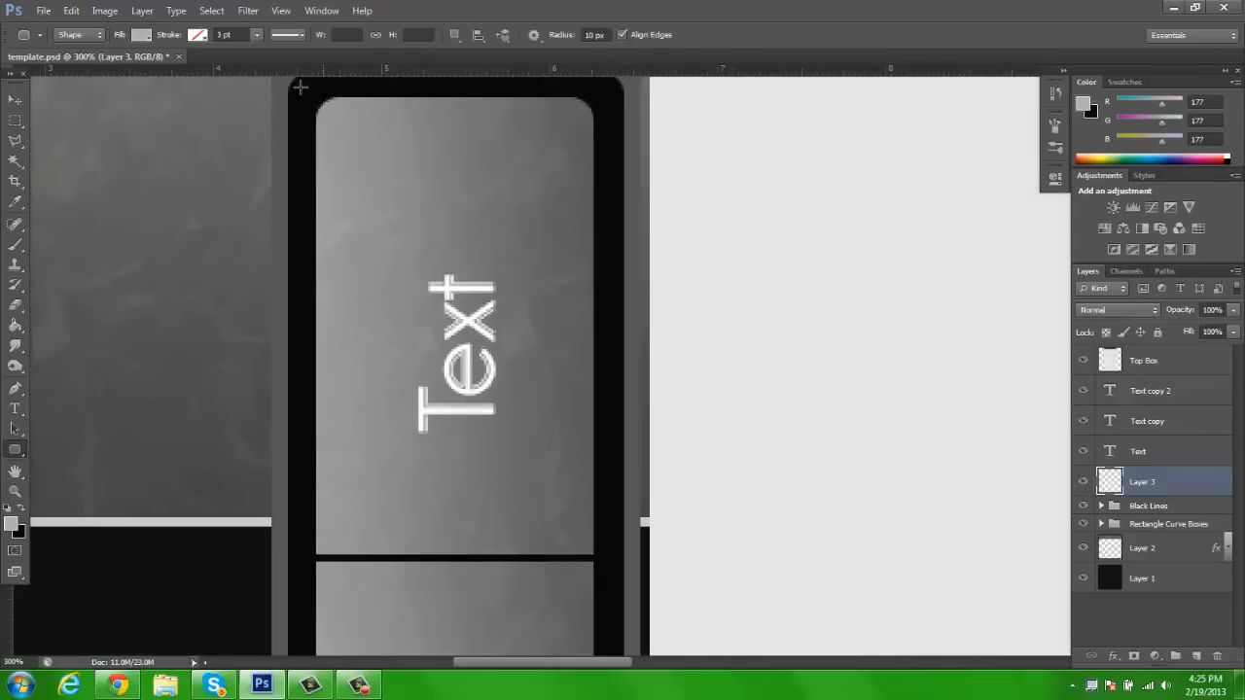
left_click_drag(316, 98, 454, 552)
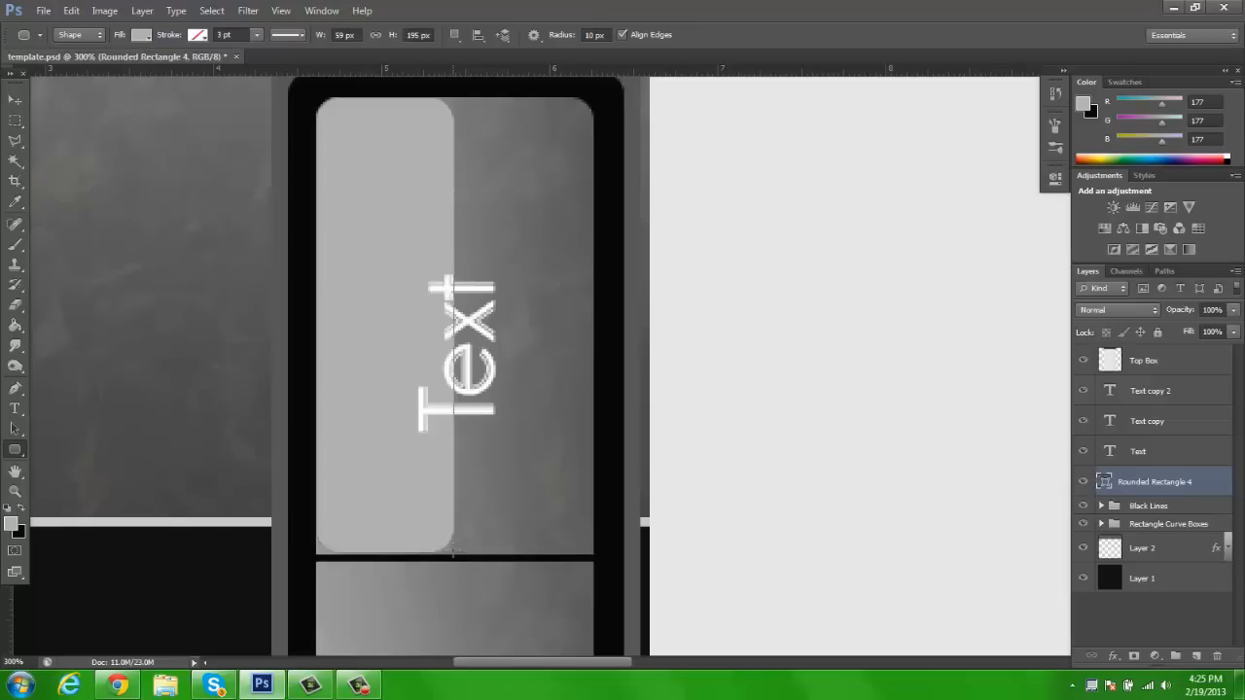
Set the Rounded Rectangle 4 layer to Soft Light blending at 75% opacity
left_click(14, 100)
key("z")
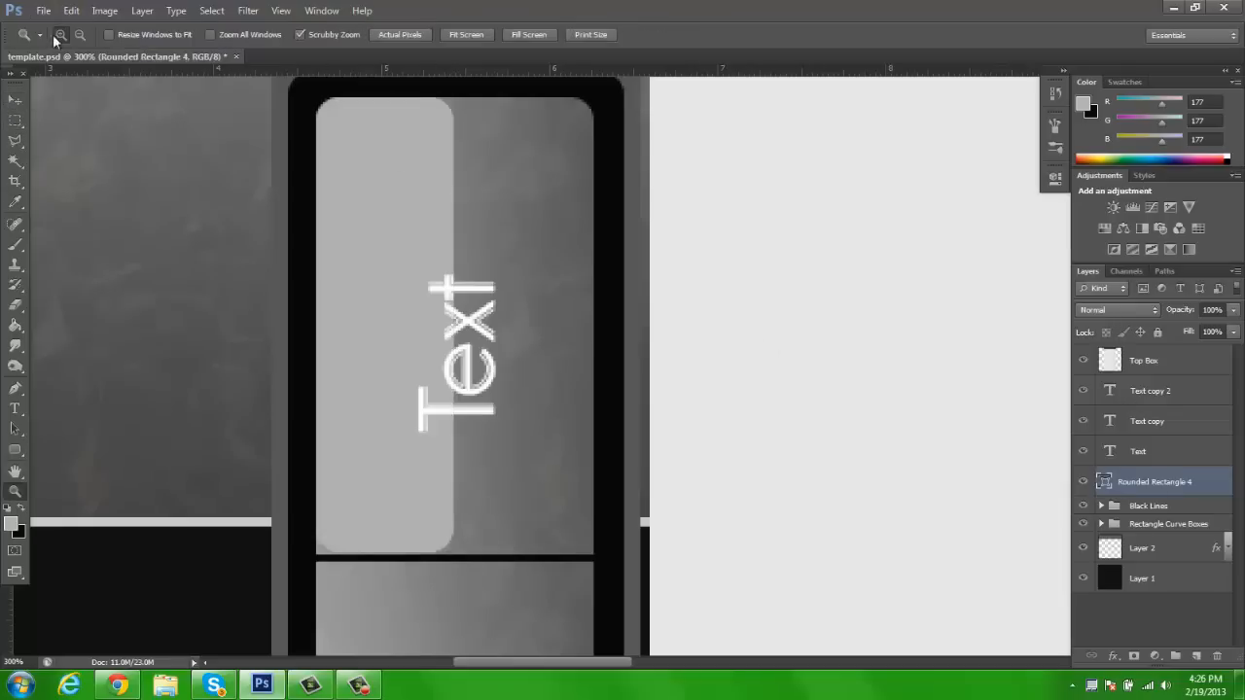
left_click(444, 35)
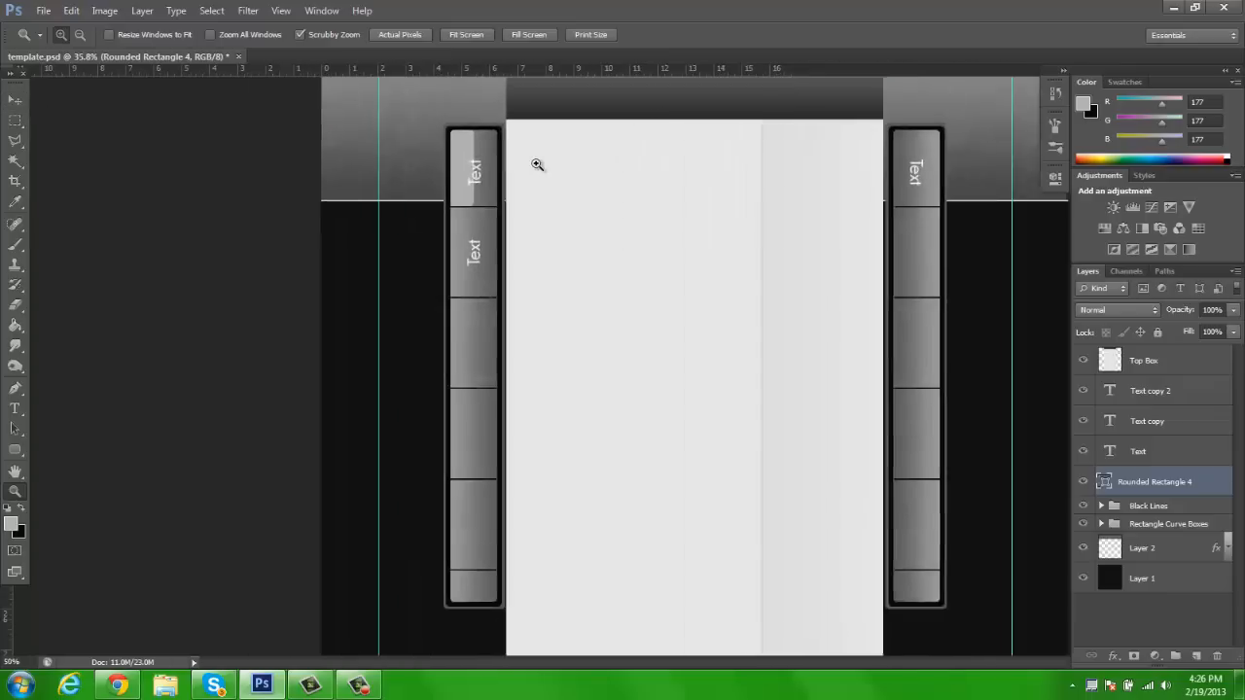
left_click(538, 164)
key("h")
left_click_drag(626, 287, 608, 321)
left_click(1150, 312)
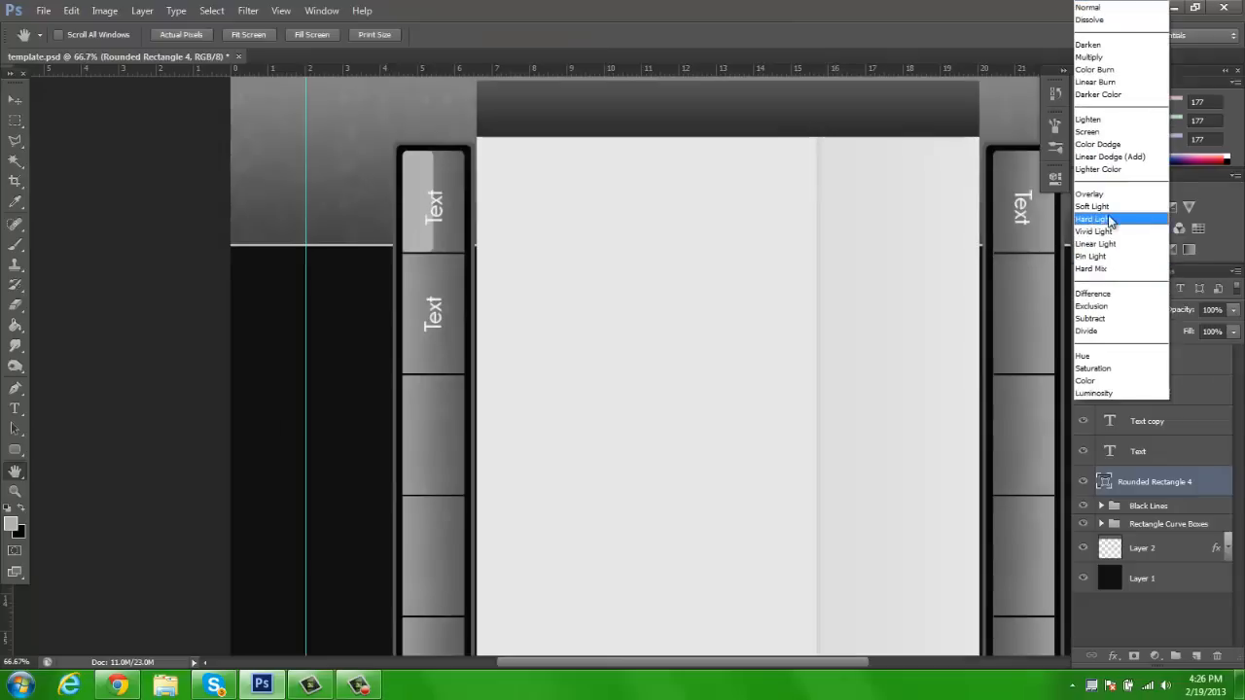
left_click(1103, 225)
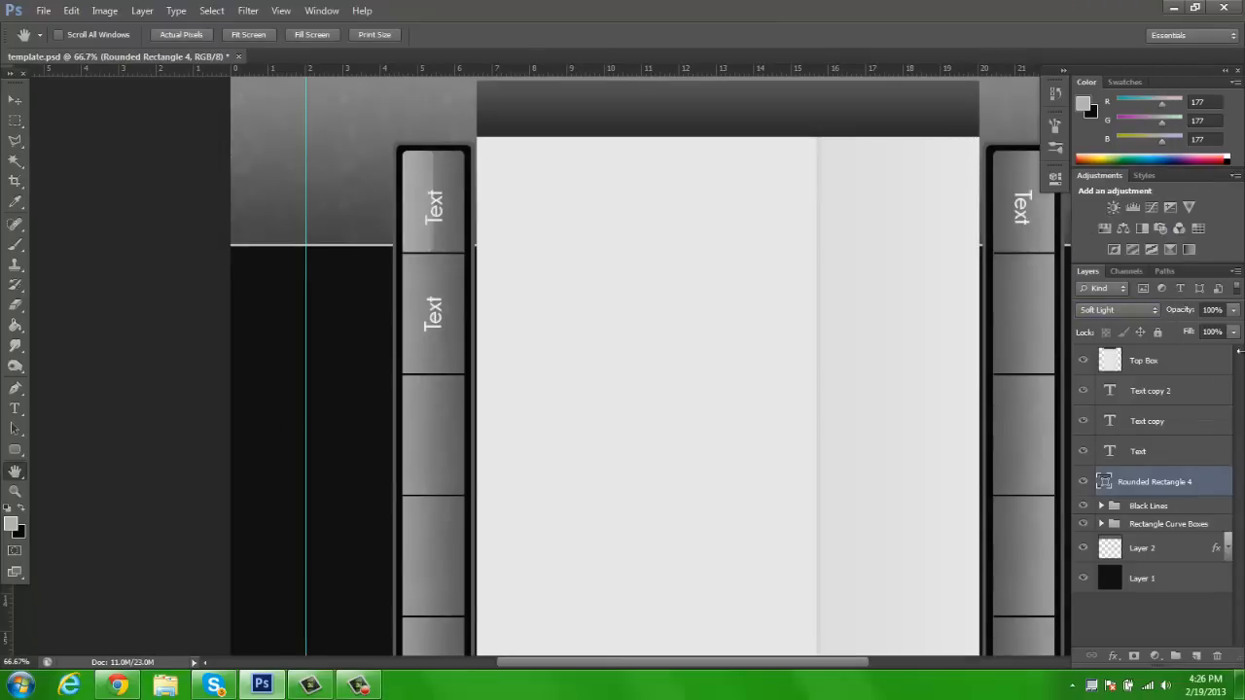
left_click(1213, 310)
type("75")
key("Return")
Rasterize Rounded Rectangle 4 and soften its right edge with a 172 px soft eraser at 50% opacity
key("z")
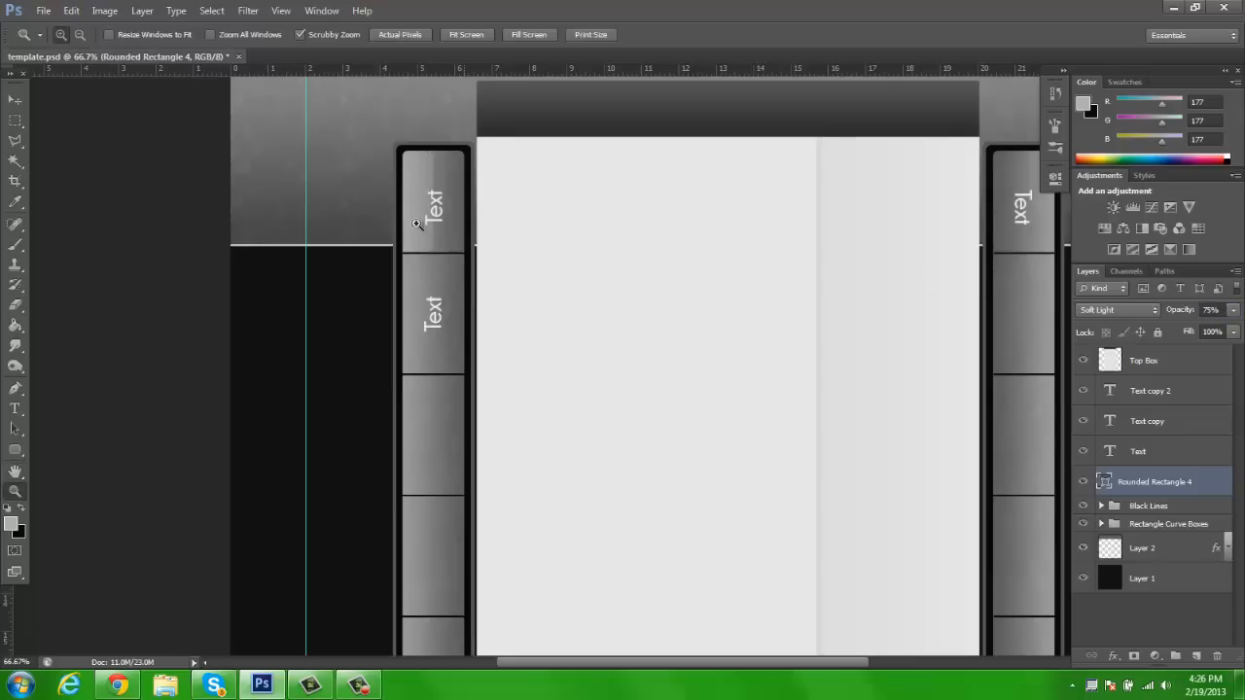
left_click(395, 195)
key("e")
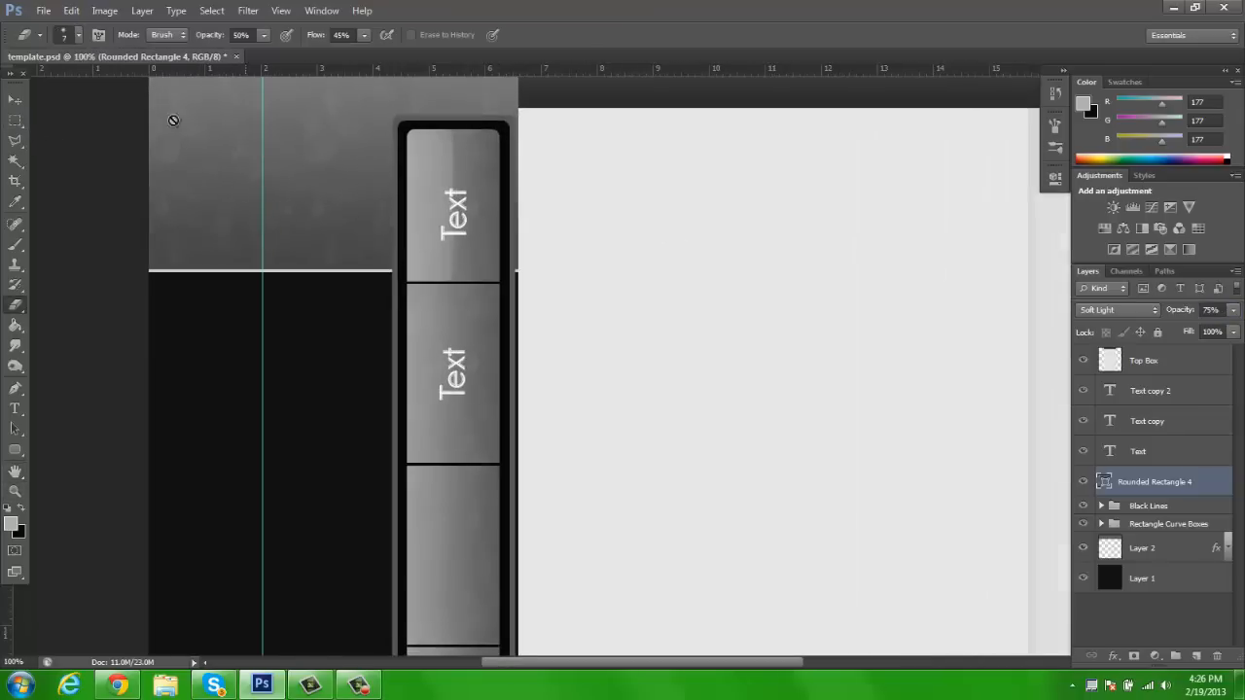
left_click(77, 37)
left_click(126, 84)
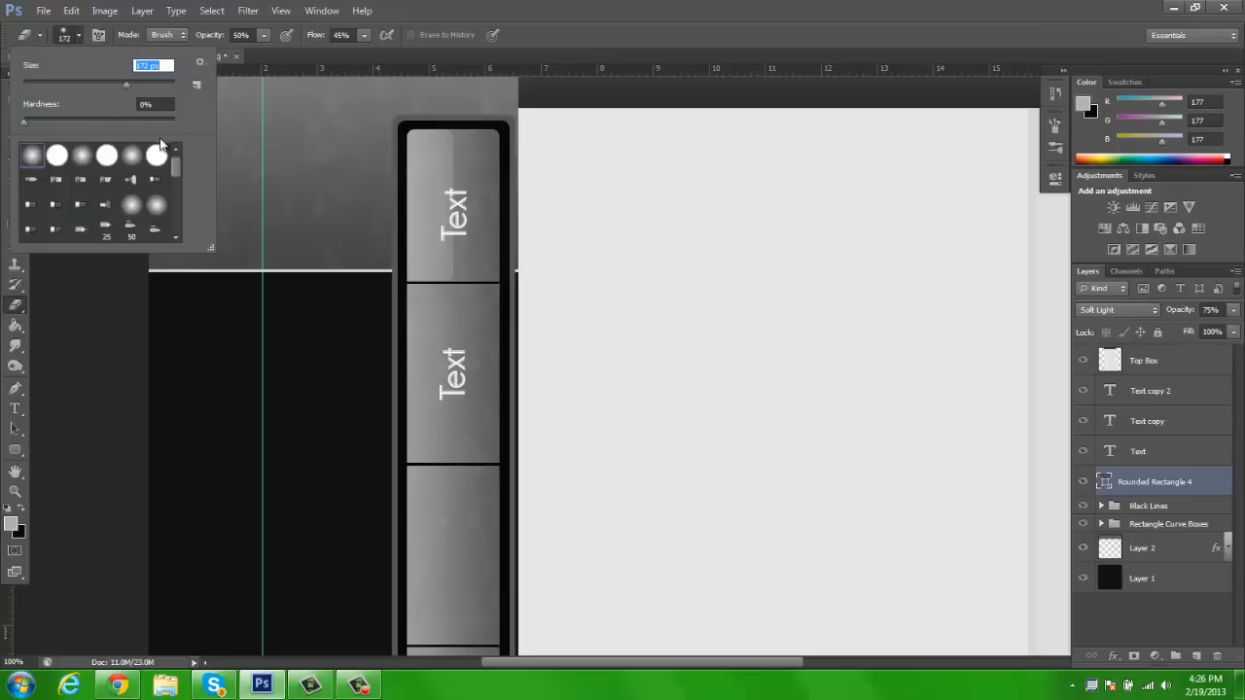
key("Return")
right_click(1163, 486)
left_click(1034, 244)
mouse_move(484, 149)
left_mouse_down()
mouse_move(485, 311)
mouse_move(515, 147)
mouse_move(520, 241)
mouse_move(492, 136)
mouse_move(526, 212)
mouse_move(499, 231)
left_mouse_up()
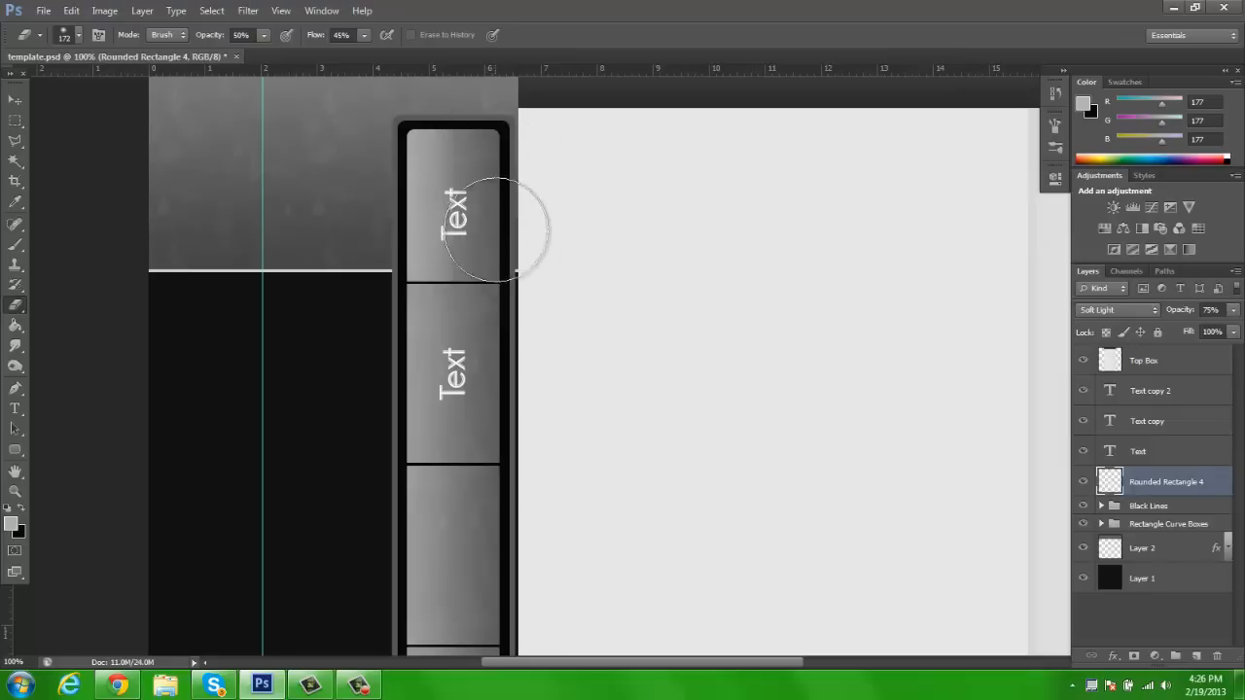
left_click(15, 100)
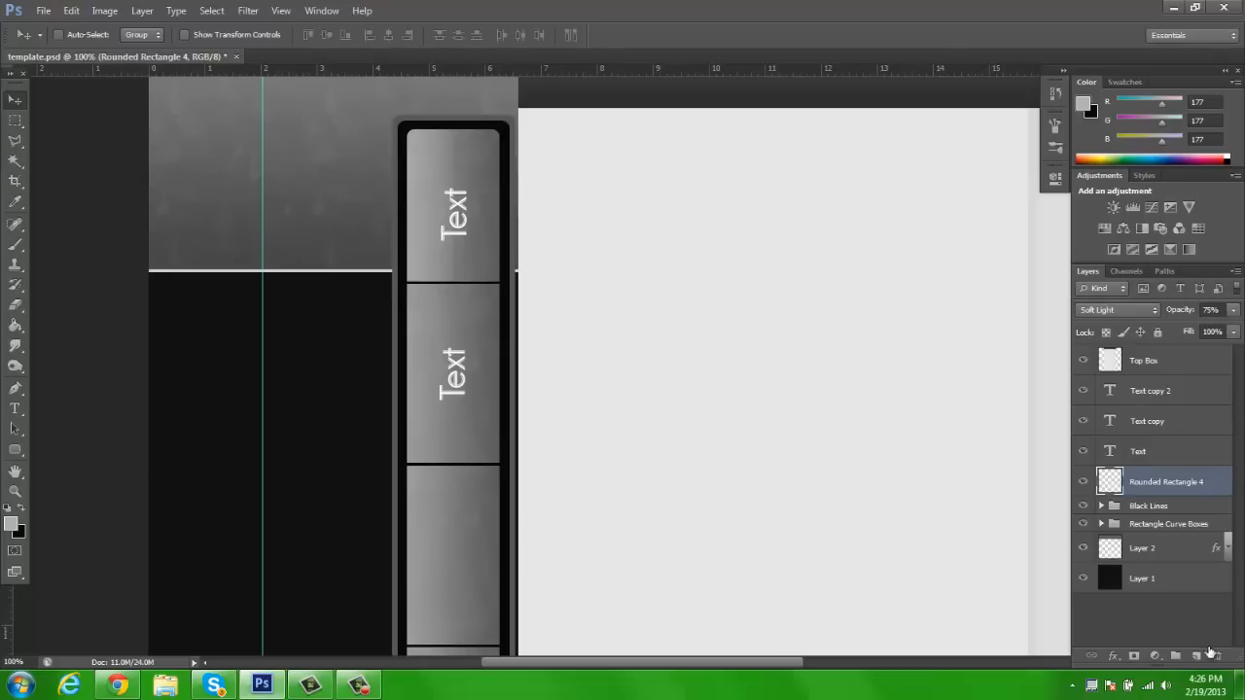
Add a new layer above Rounded Rectangle 4 and name it Triangle
left_click(1197, 657)
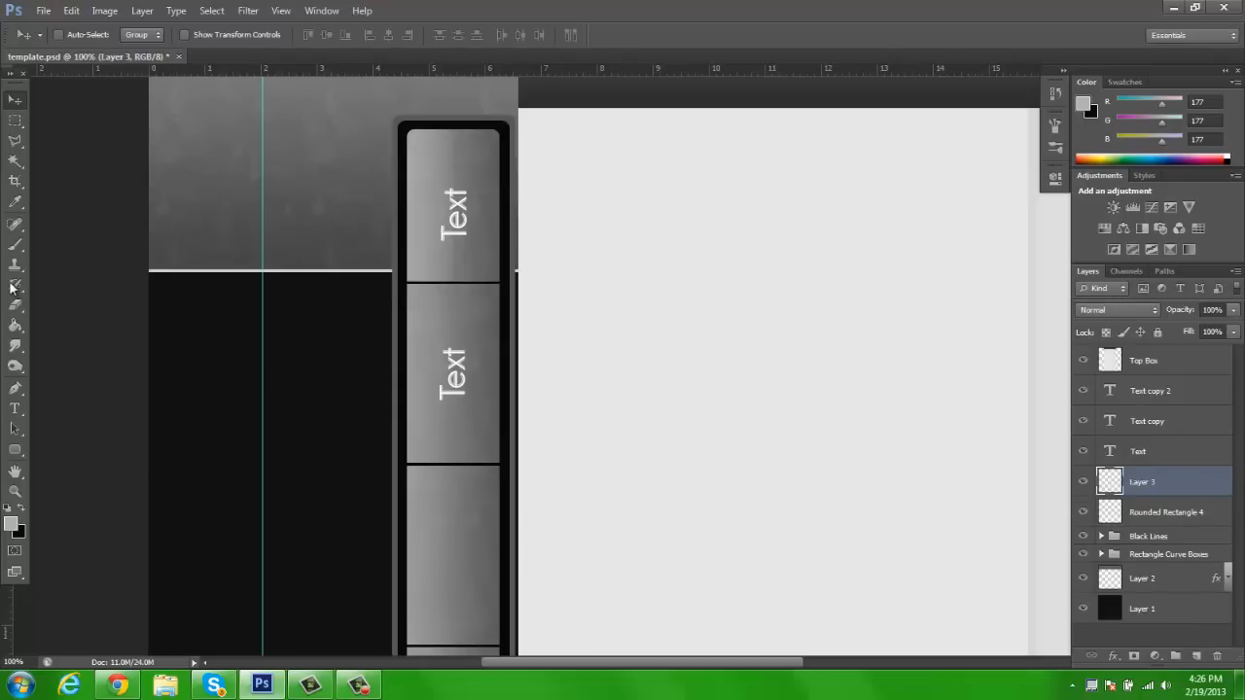
double_click(1144, 482)
type("Triangle")
key("Return")
Outline a small upward-pointing triangle selection with the Polygonal Lasso in the black area beside the left bar
left_click(16, 140)
left_click(278, 395)
left_click(314, 359)
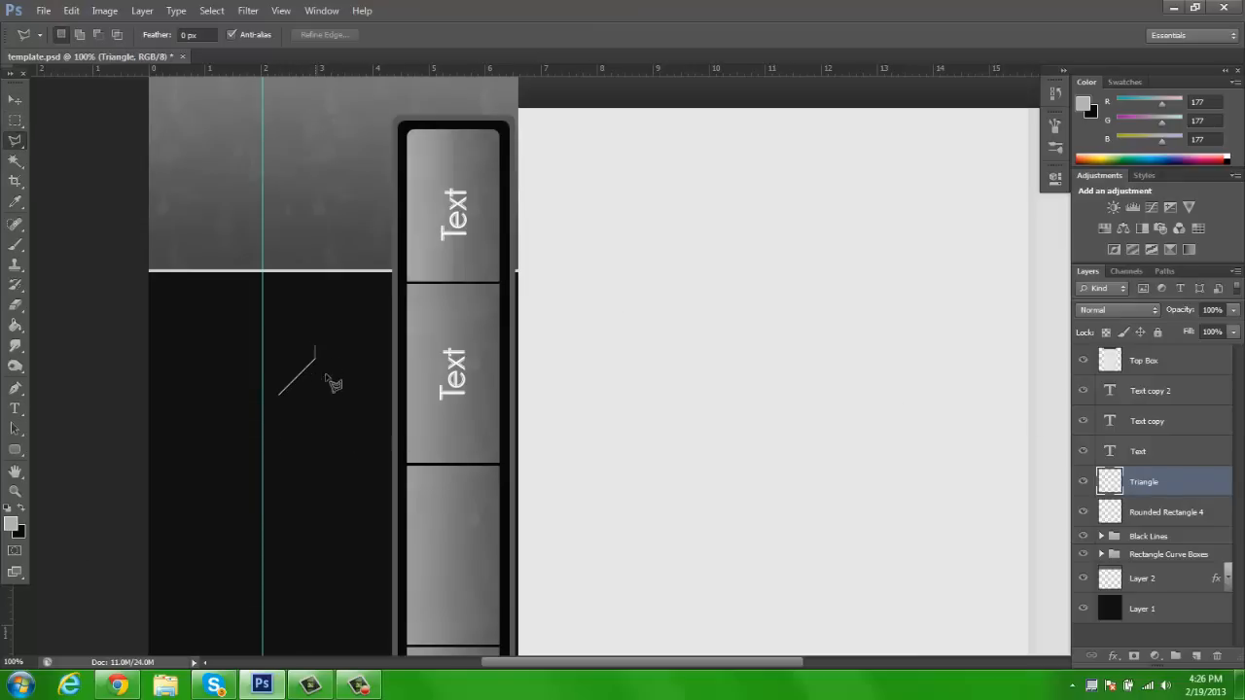
left_click(278, 395)
left_click(279, 412)
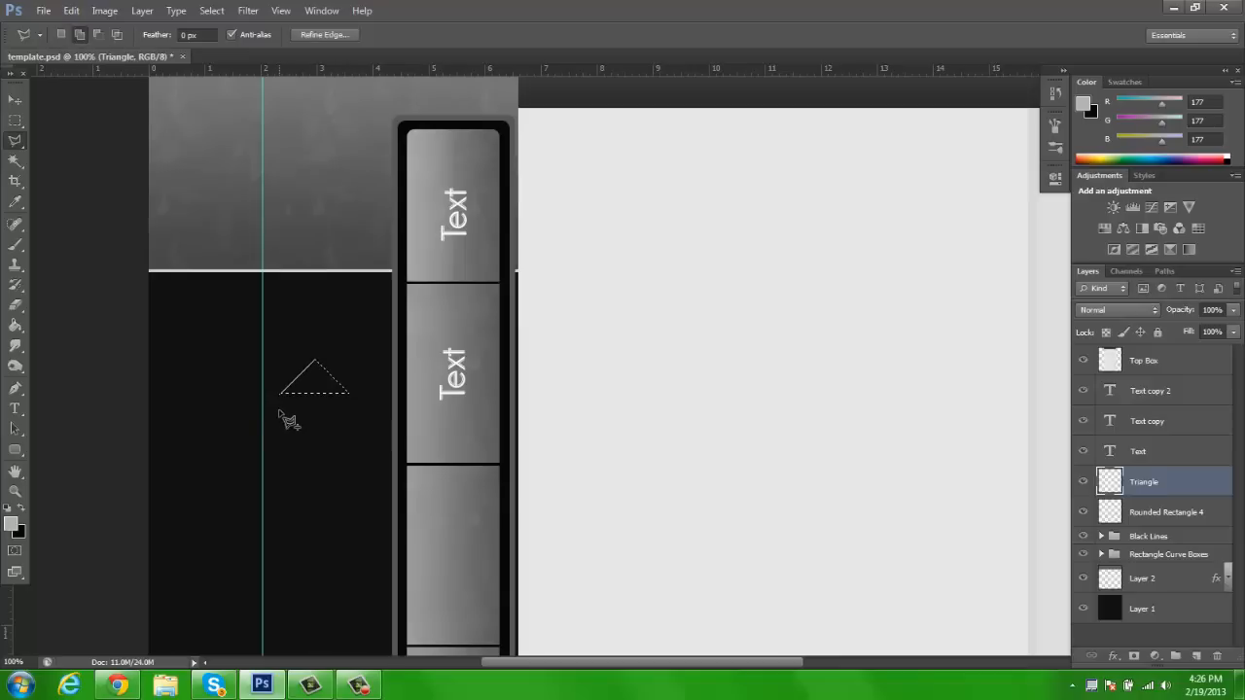
Fill the triangle selection with white on the Triangle layer and deselect it
left_click(12, 523)
left_click(807, 119)
left_click(1133, 111)
key("g")
left_click(318, 394)
key("ctrl+d")
left_click(15, 100)
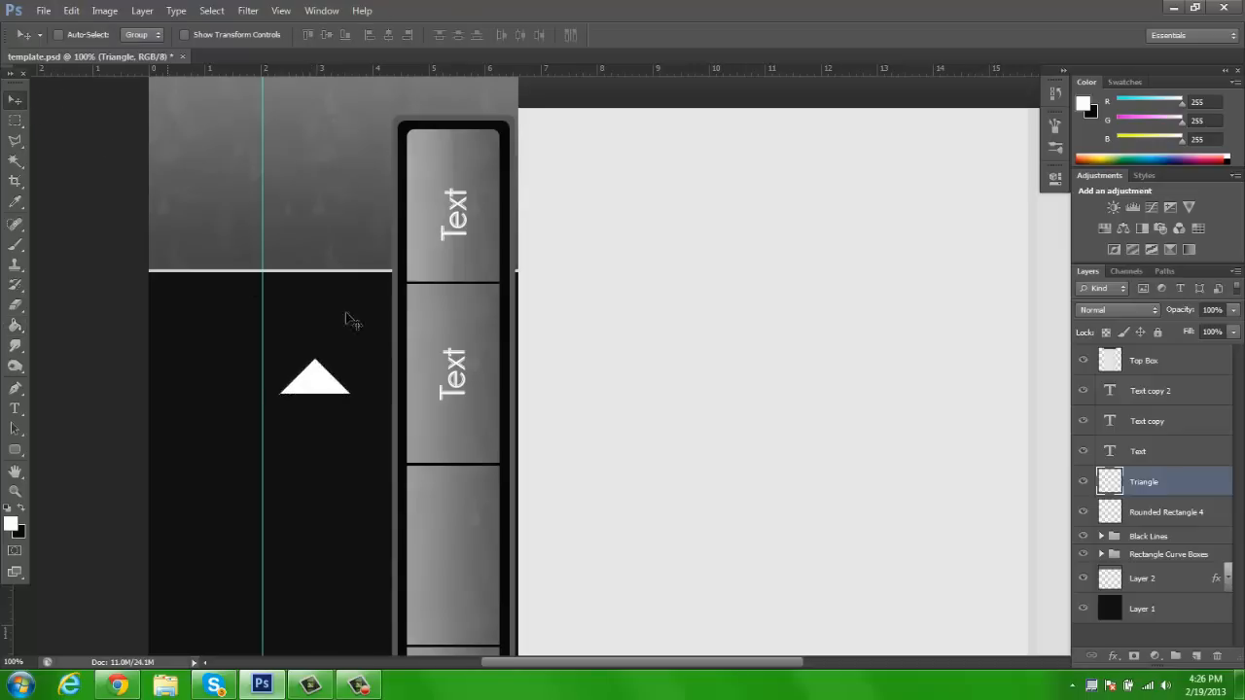
Rotate the triangle -90° to point left and move it against the right edge of the left bar's top section
key("ctrl+t")
left_click_drag(417, 263, 242, 245)
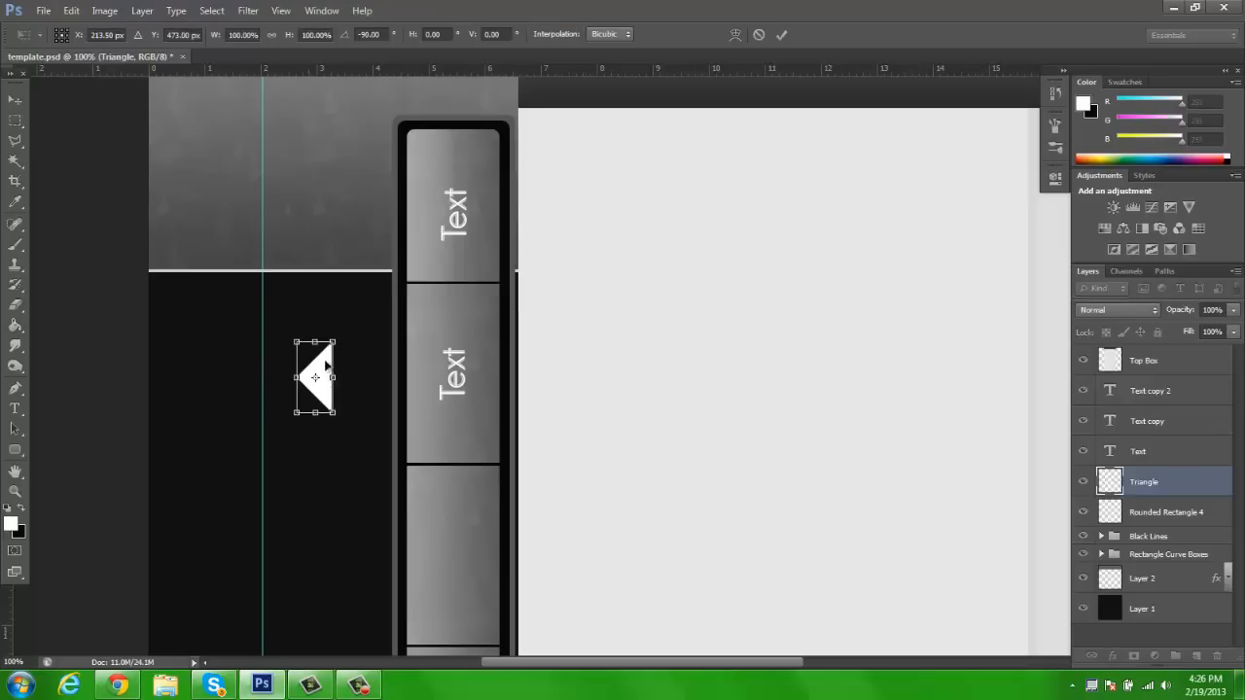
key("Return")
left_click_drag(352, 394, 516, 235)
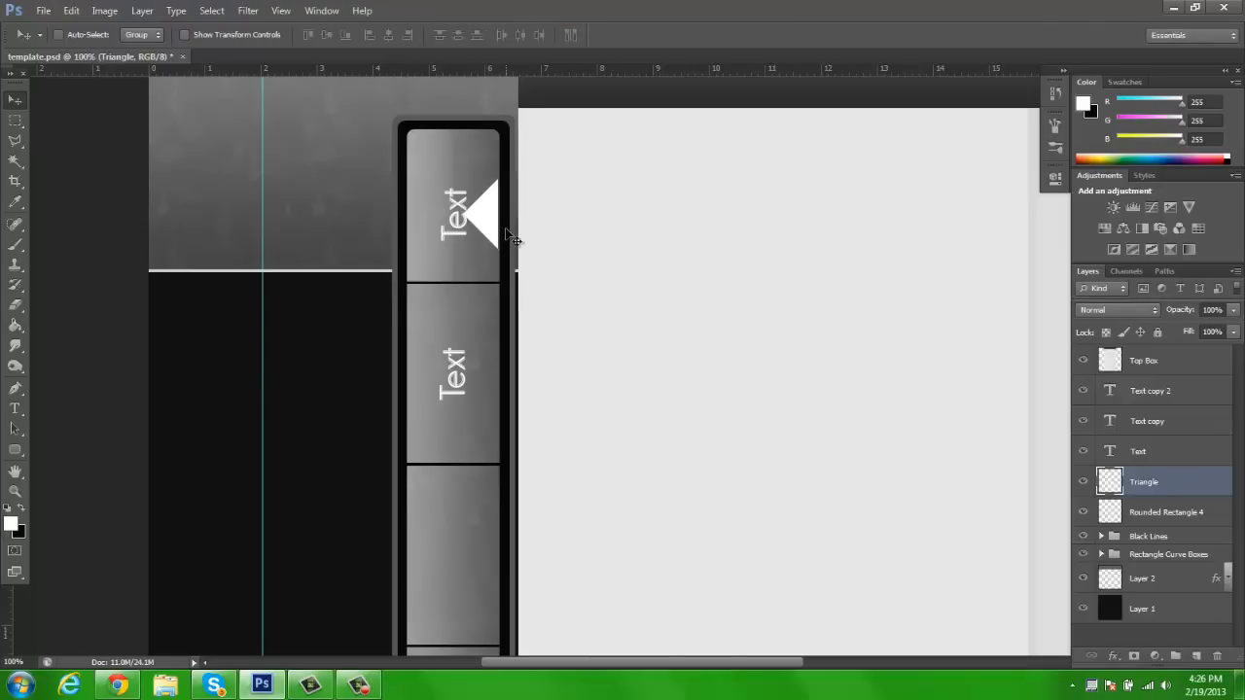
Scale the triangle down to about half size, keeping it against the top section's right edge beside the text label
key("ctrl+t")
left_click_drag(499, 179, 489, 217)
key("Return")
key("ctrl+t")
key("Return")
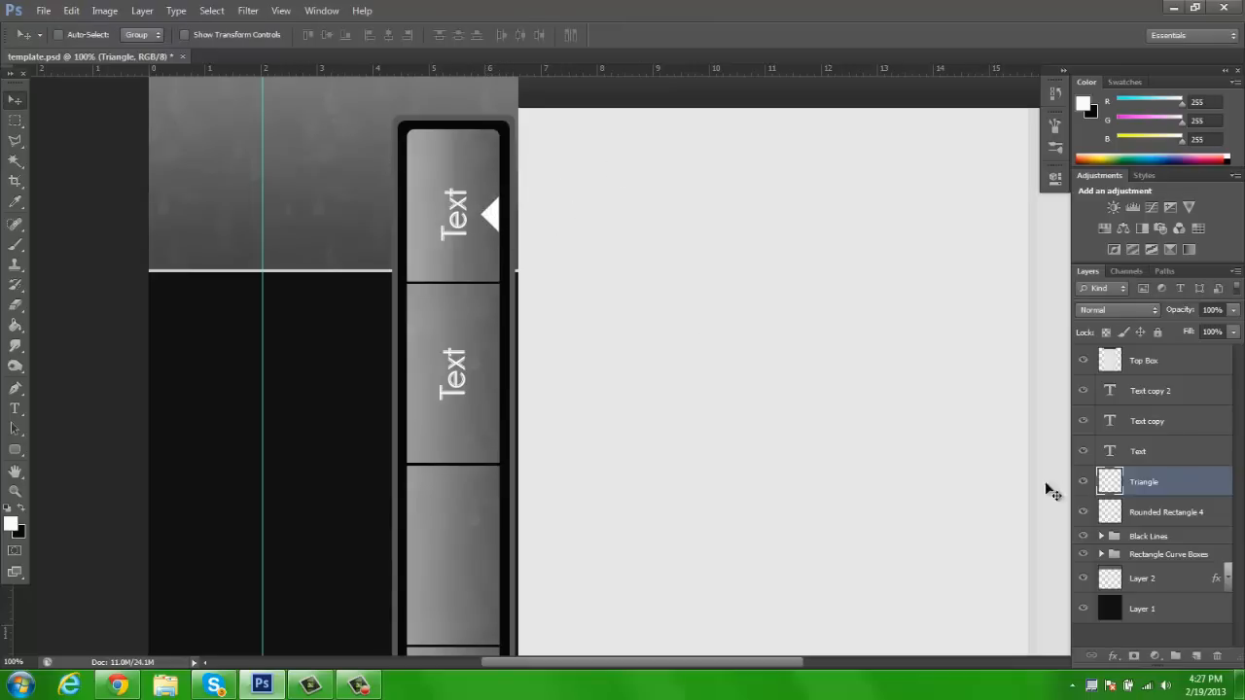
Add a black-to-white linear Gradient Overlay to the Triangle layer with a 180° angle and 25% opacity
right_click(1167, 489)
left_click(1017, 137)
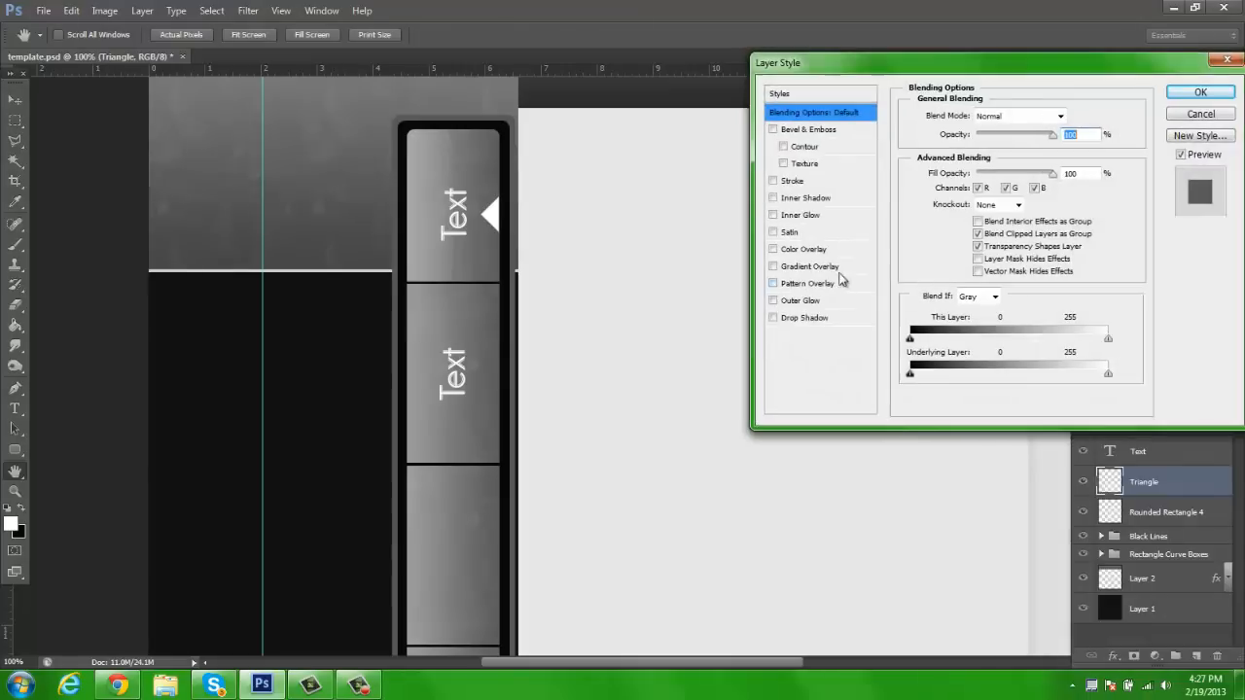
left_click(810, 266)
left_click(970, 203)
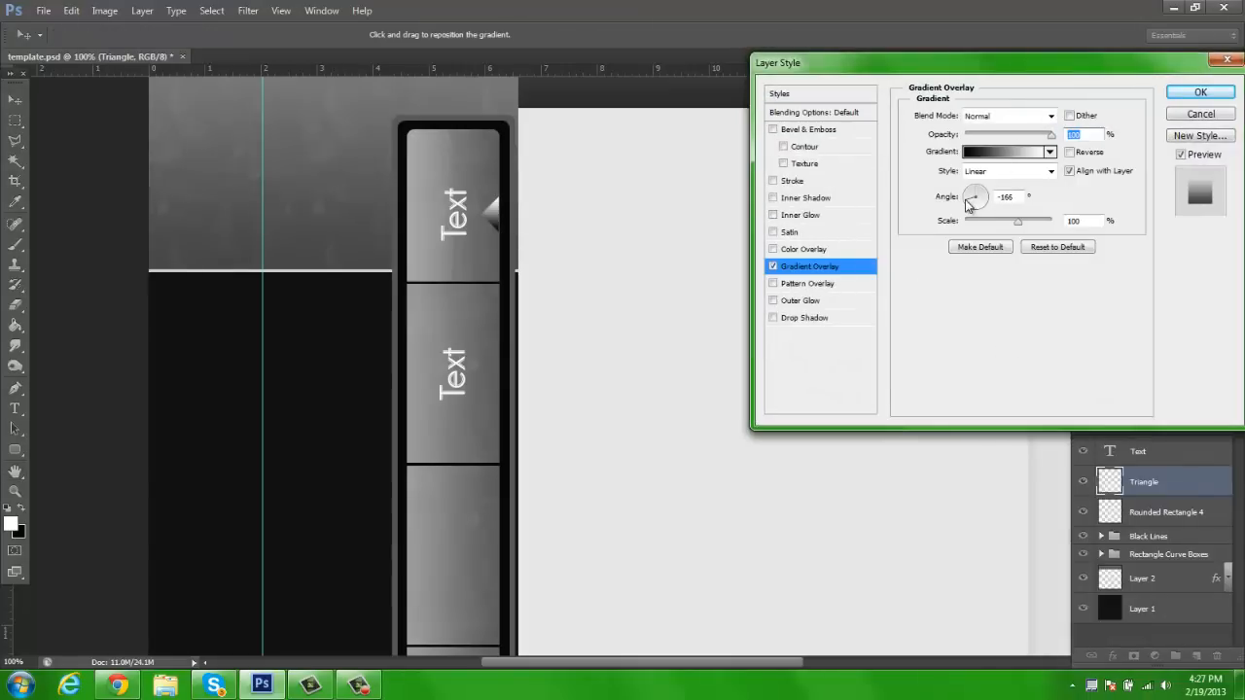
left_click_drag(959, 198, 951, 200)
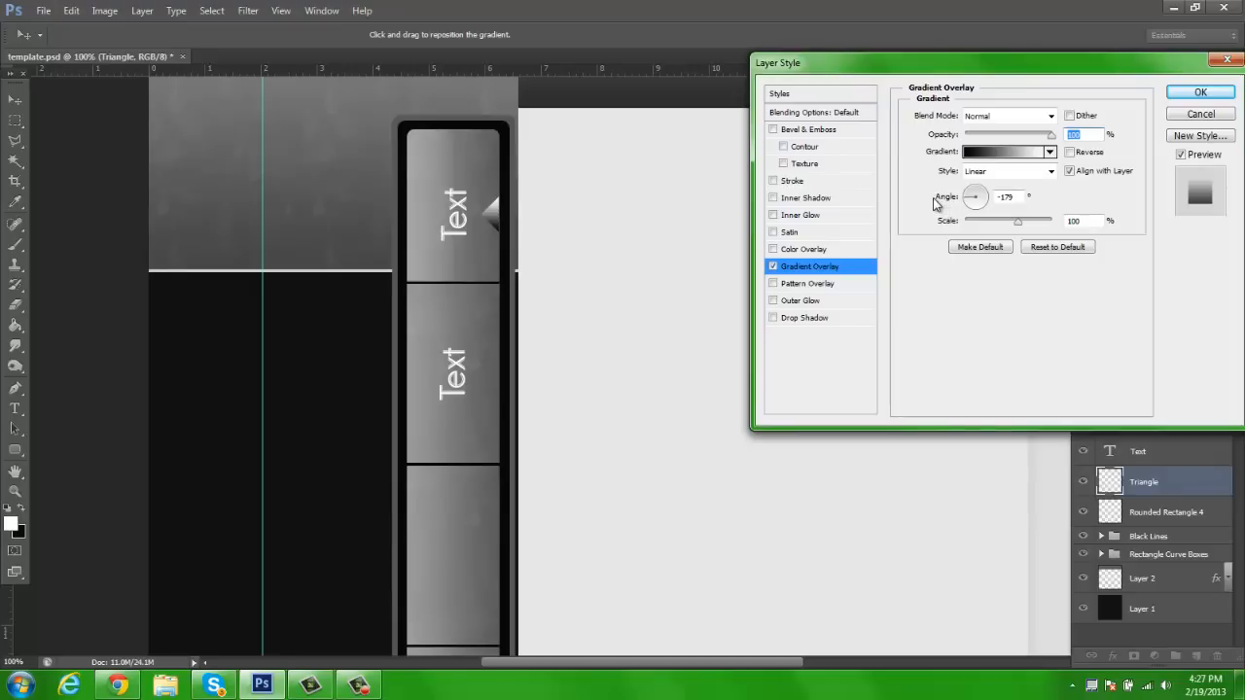
left_click_drag(936, 202, 936, 204)
type("2")
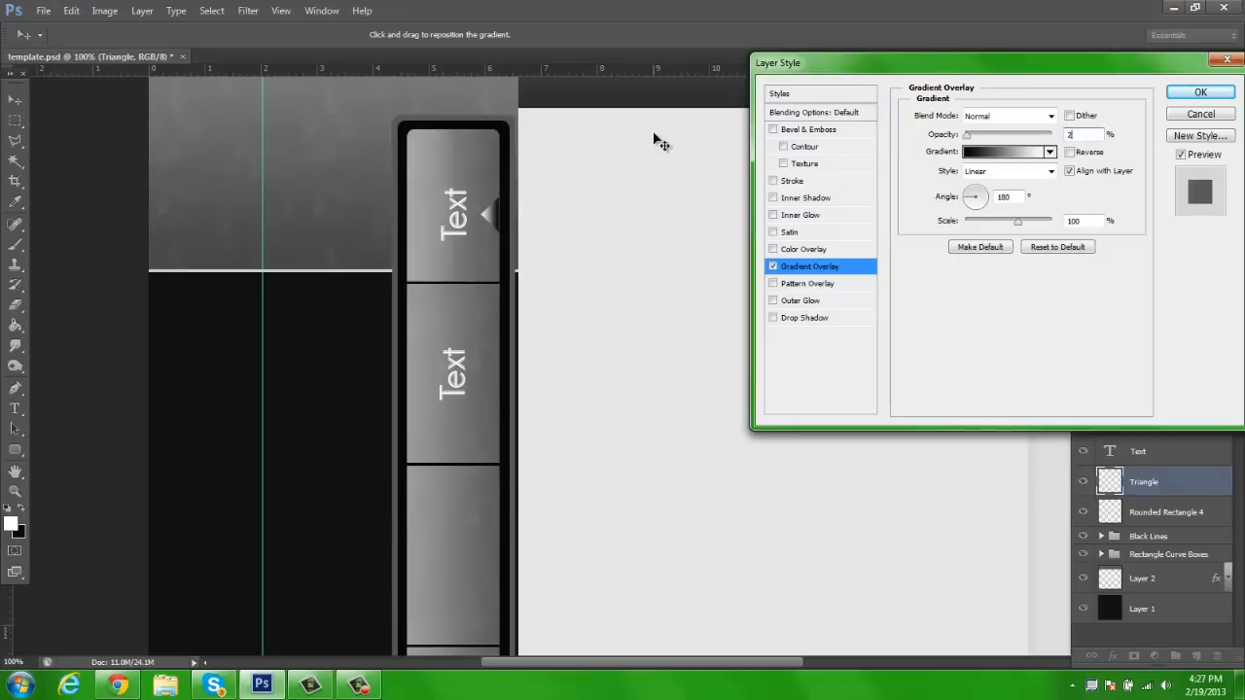
type("0")
key("BackSpace")
type("5")
Add a Pattern Overlay at 8% opacity to the Triangle layer and apply the layer style
left_click(787, 284)
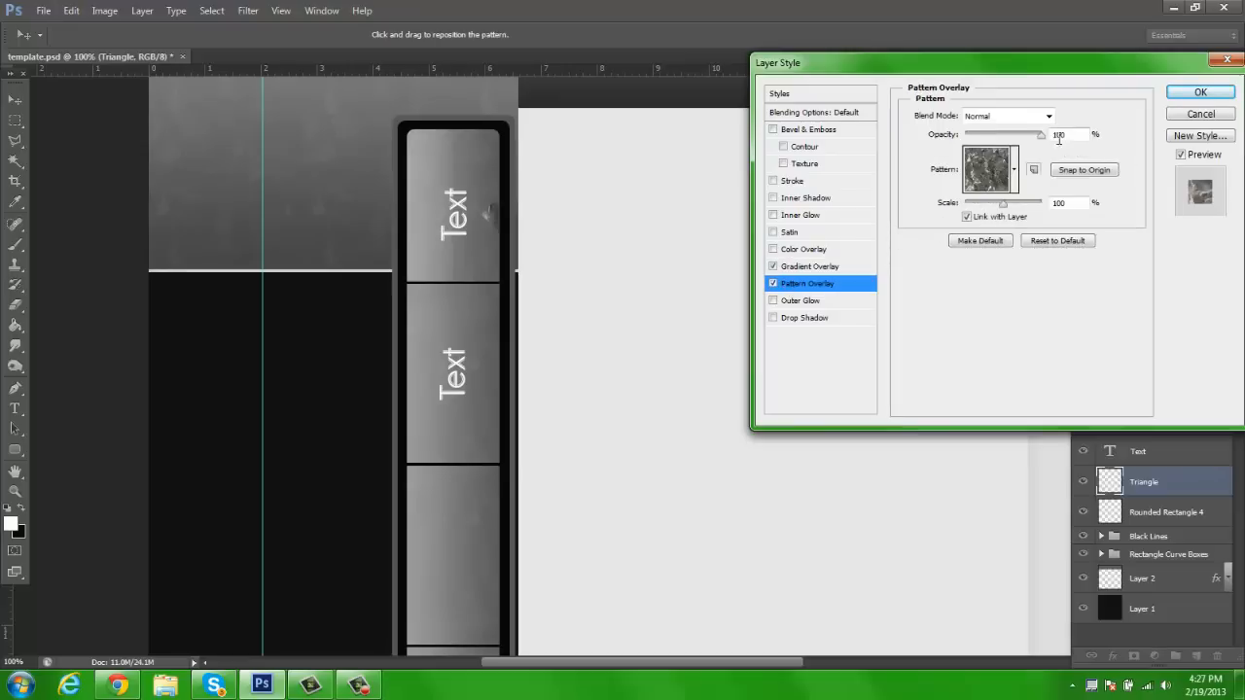
type("8")
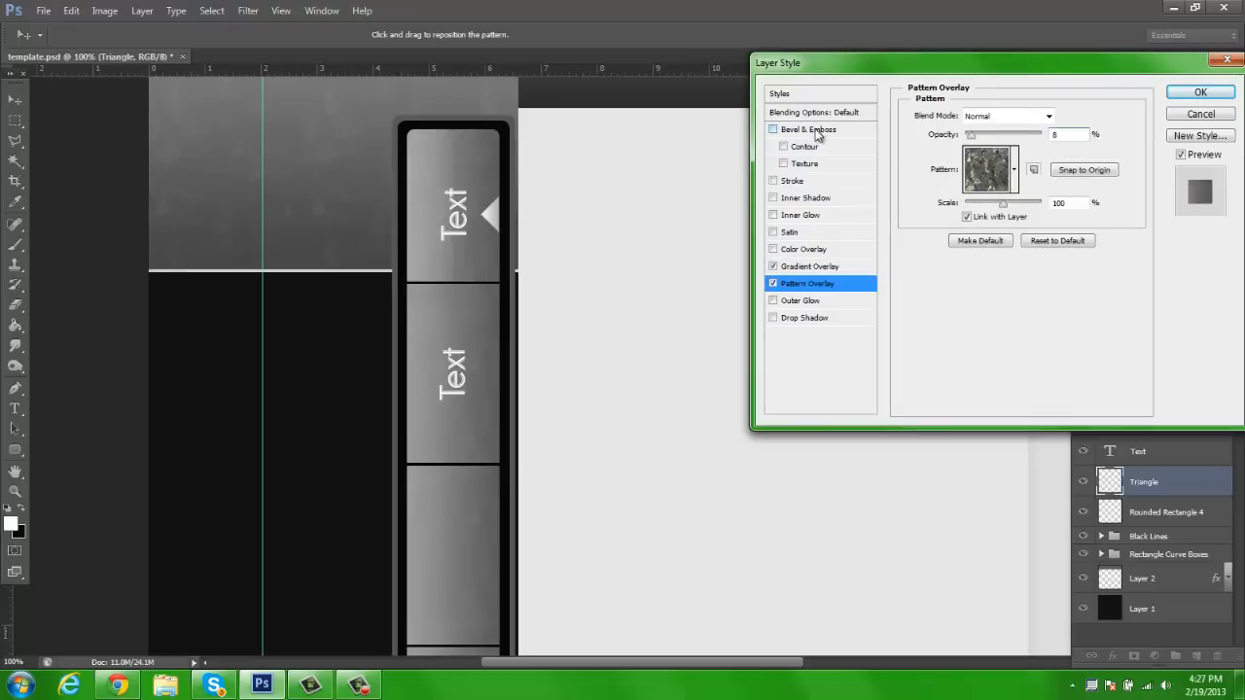
left_click(1201, 92)
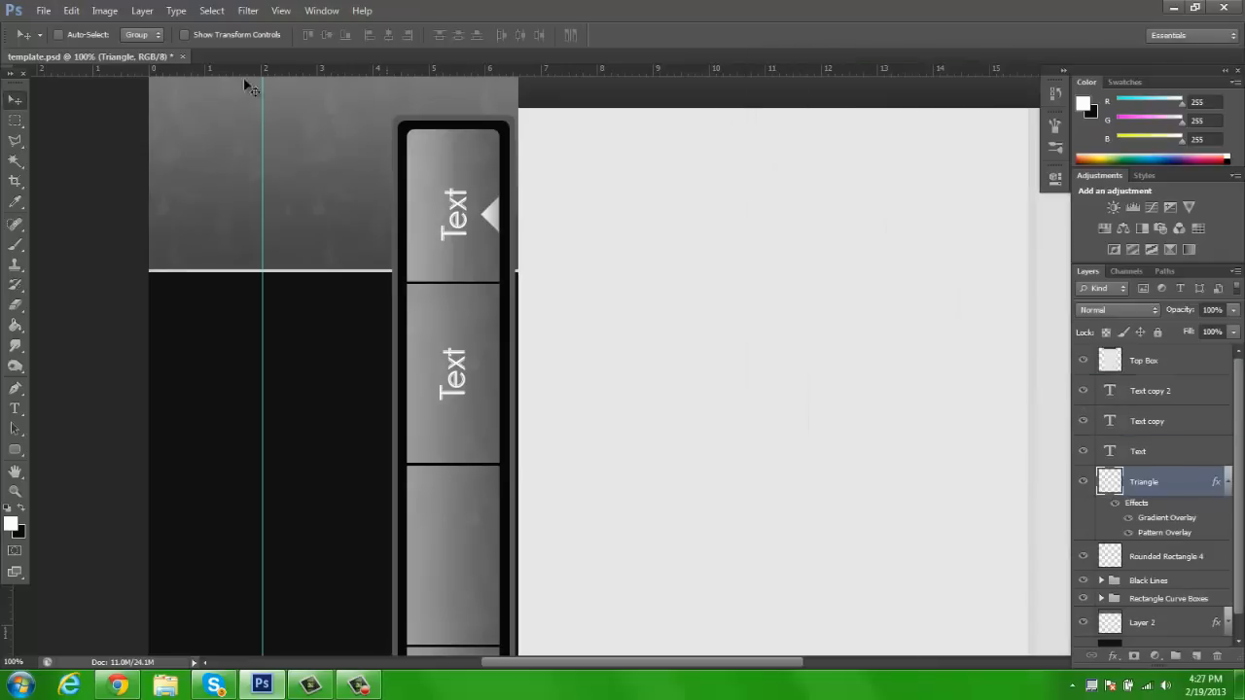
key("z")
left_click(468, 34)
key("v")
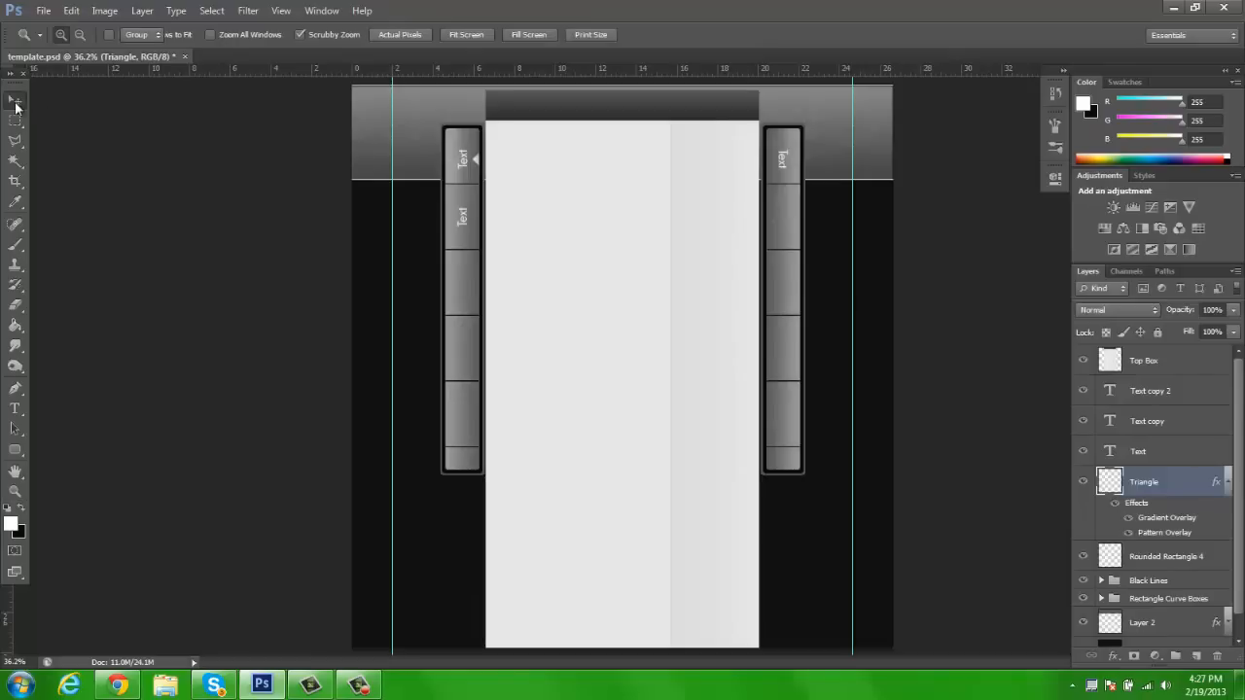
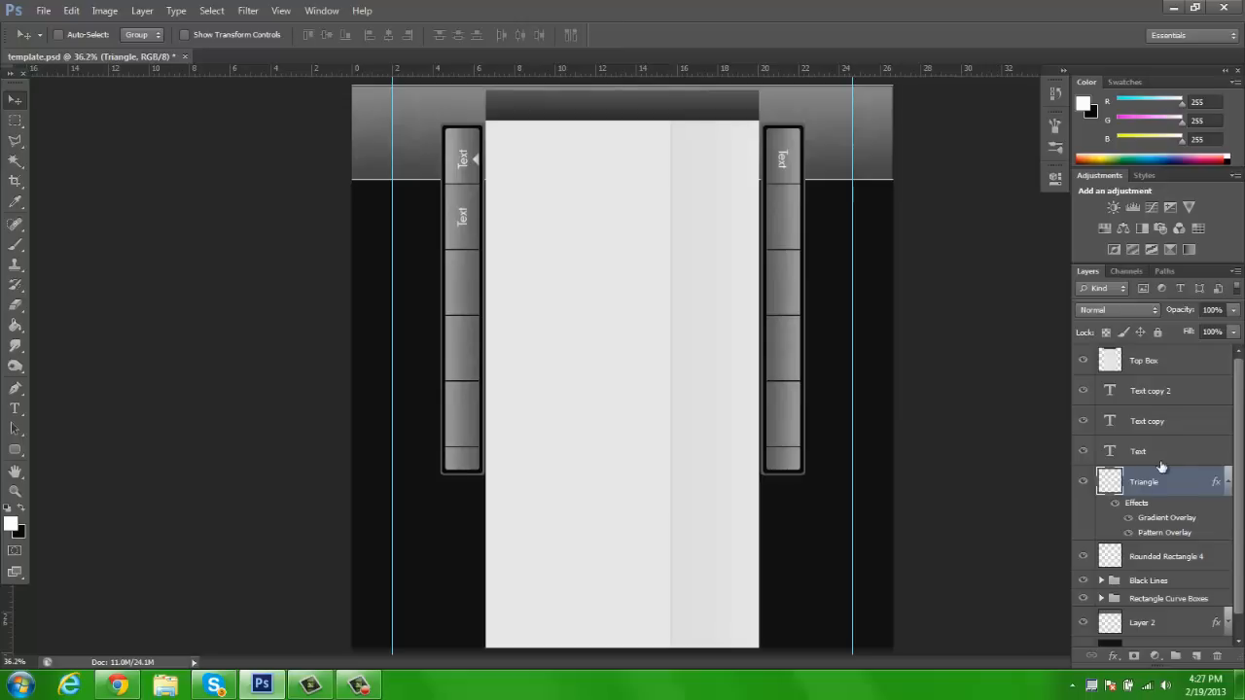
Set the Triangle layer's opacity to 50% and collapse its list of effects
left_click(1211, 309)
type("50")
key("Return")
key("z")
left_click(423, 231)
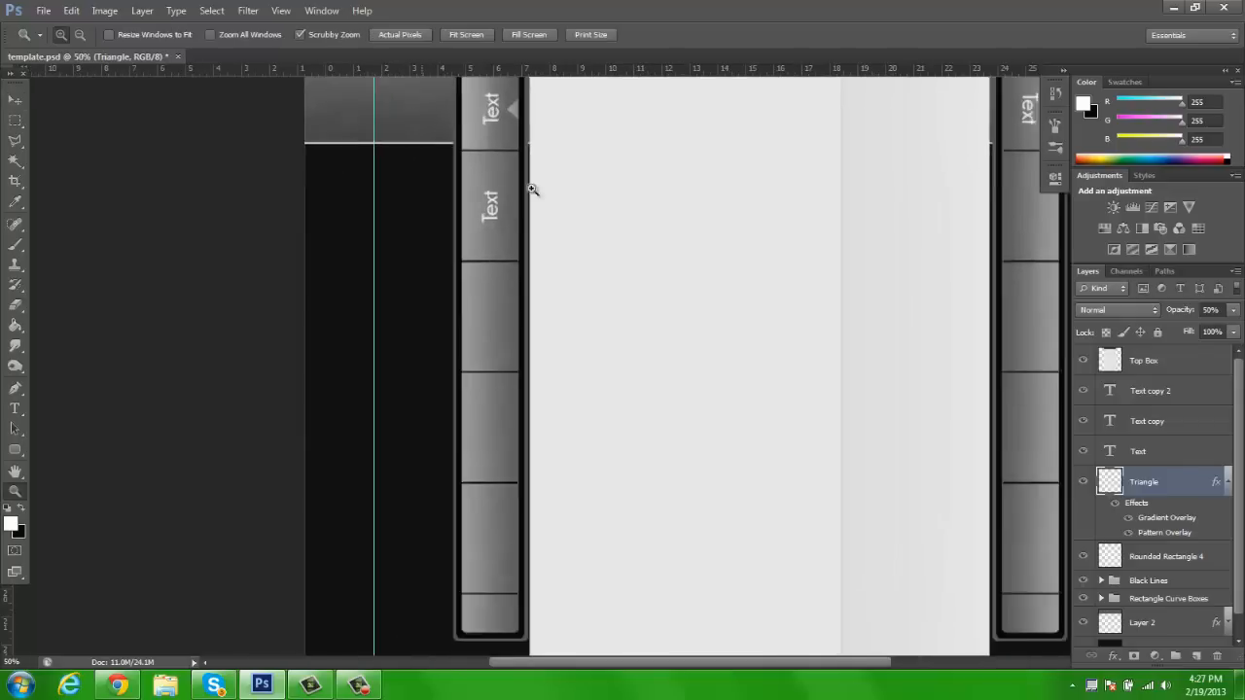
key("h")
left_click_drag(584, 140, 574, 184)
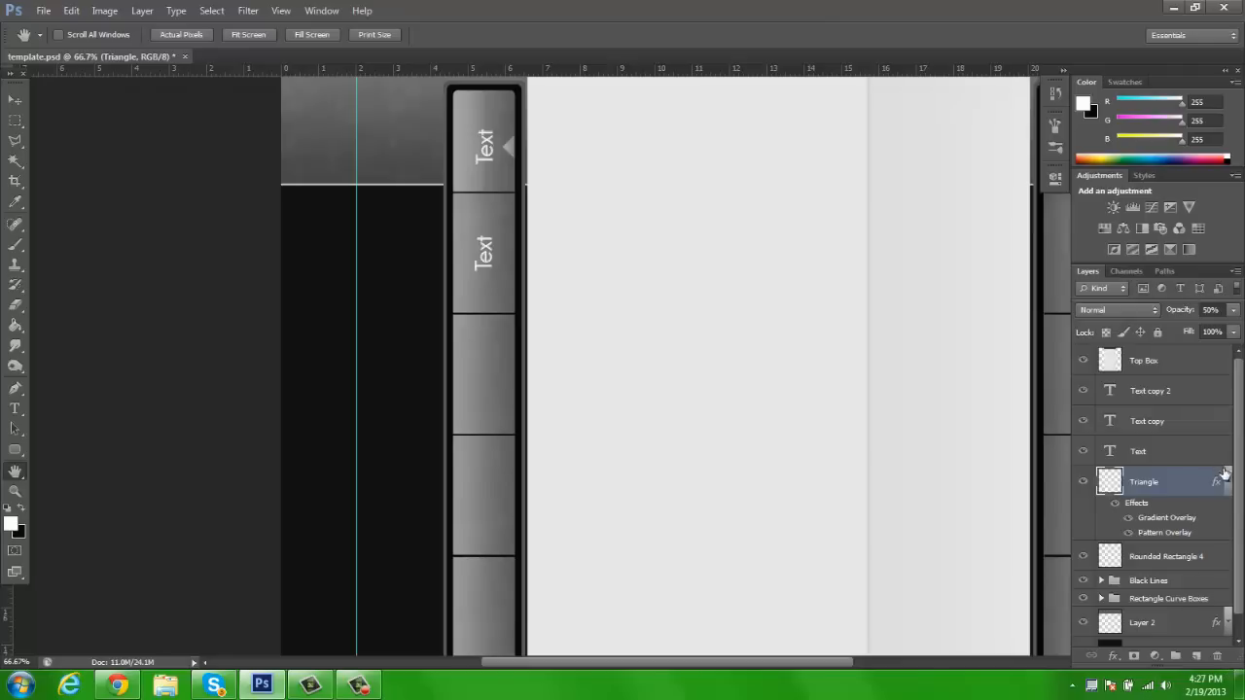
left_click(1227, 481)
Try covering the left bar's sections below the top one with a white rounded rectangle of 10 px radius on a new layer
left_click(1198, 659)
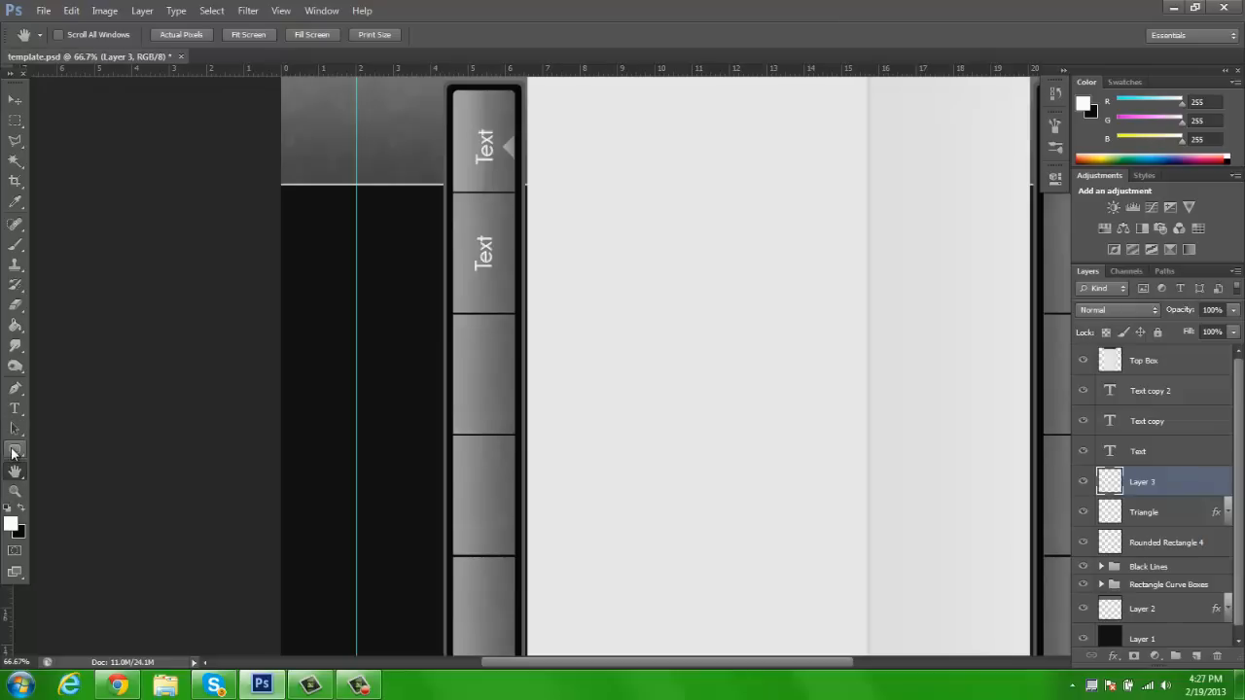
left_click(13, 451)
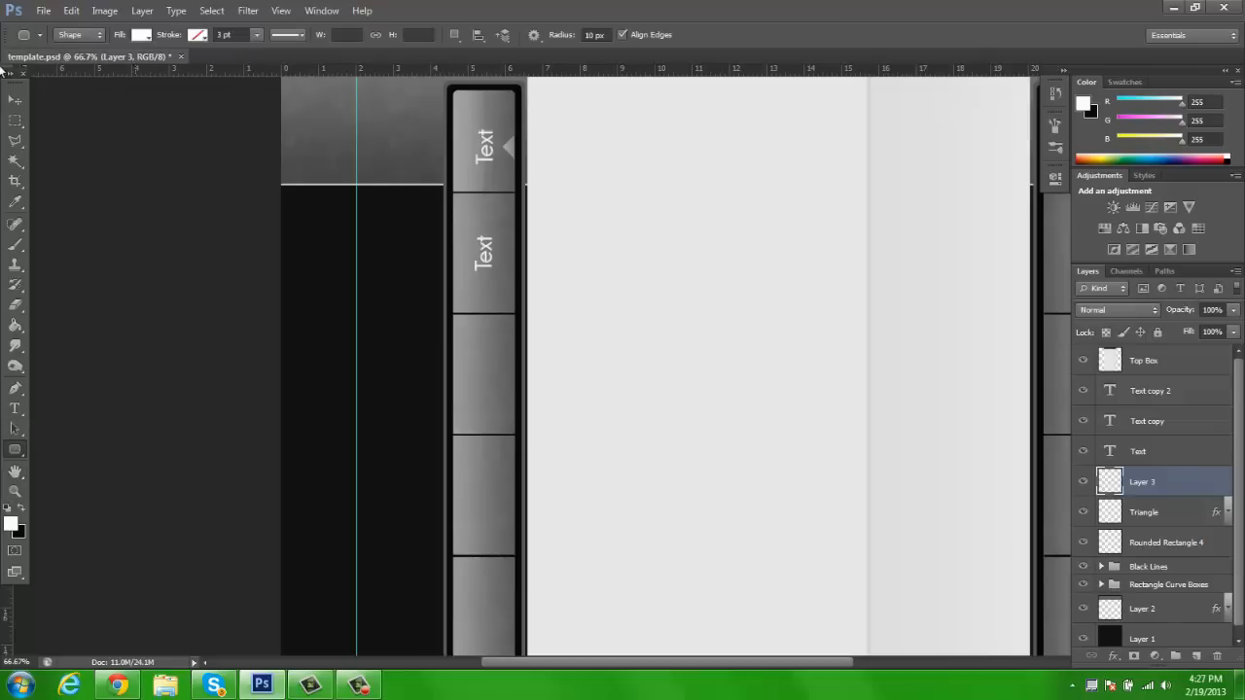
left_click(14, 123)
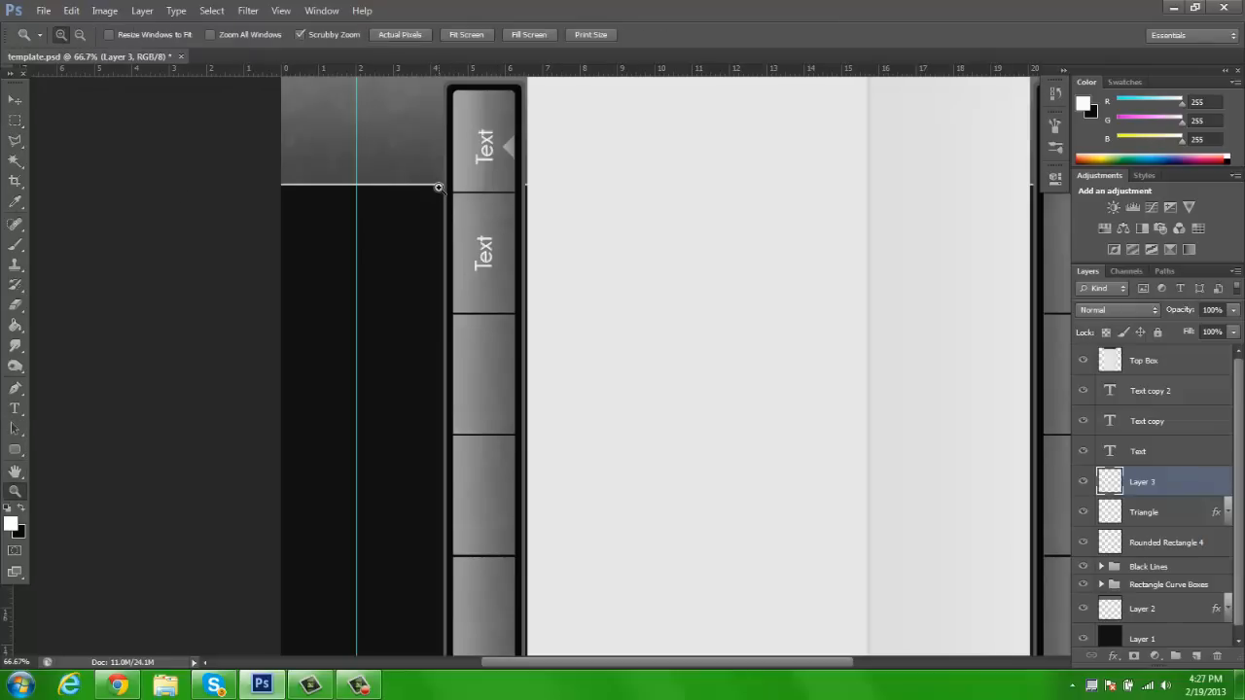
left_click(440, 187, "ctrl")
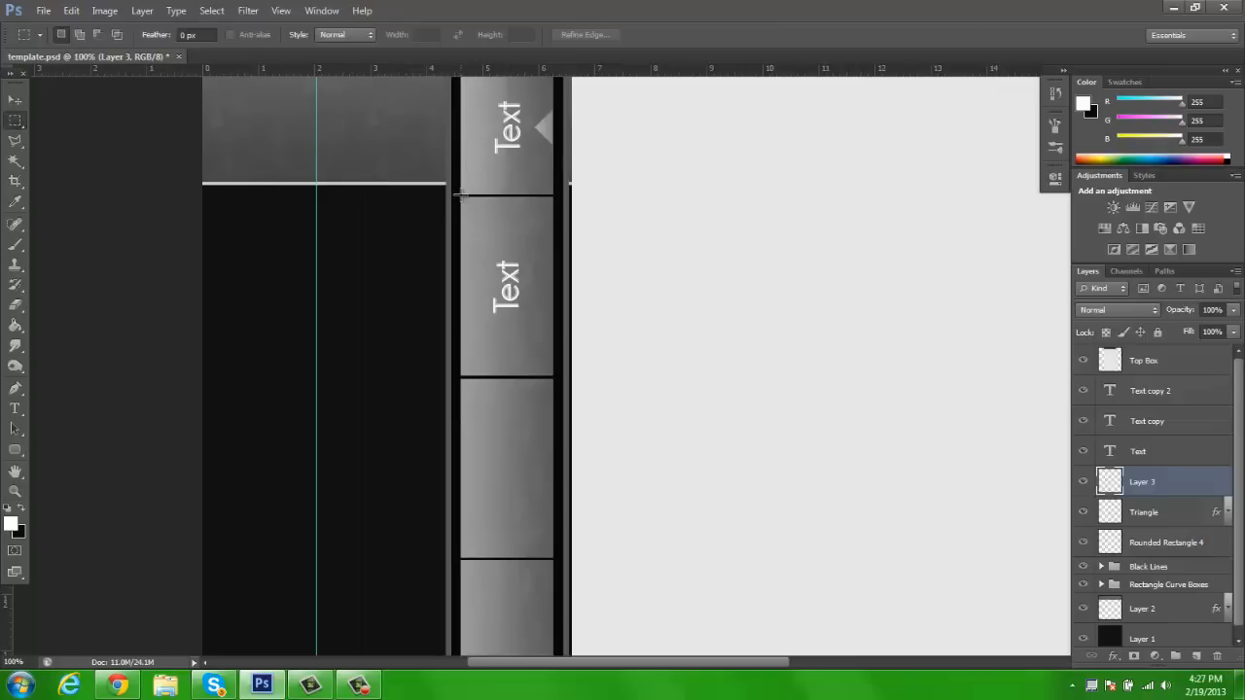
left_click_drag(462, 197, 547, 461)
left_click(14, 450)
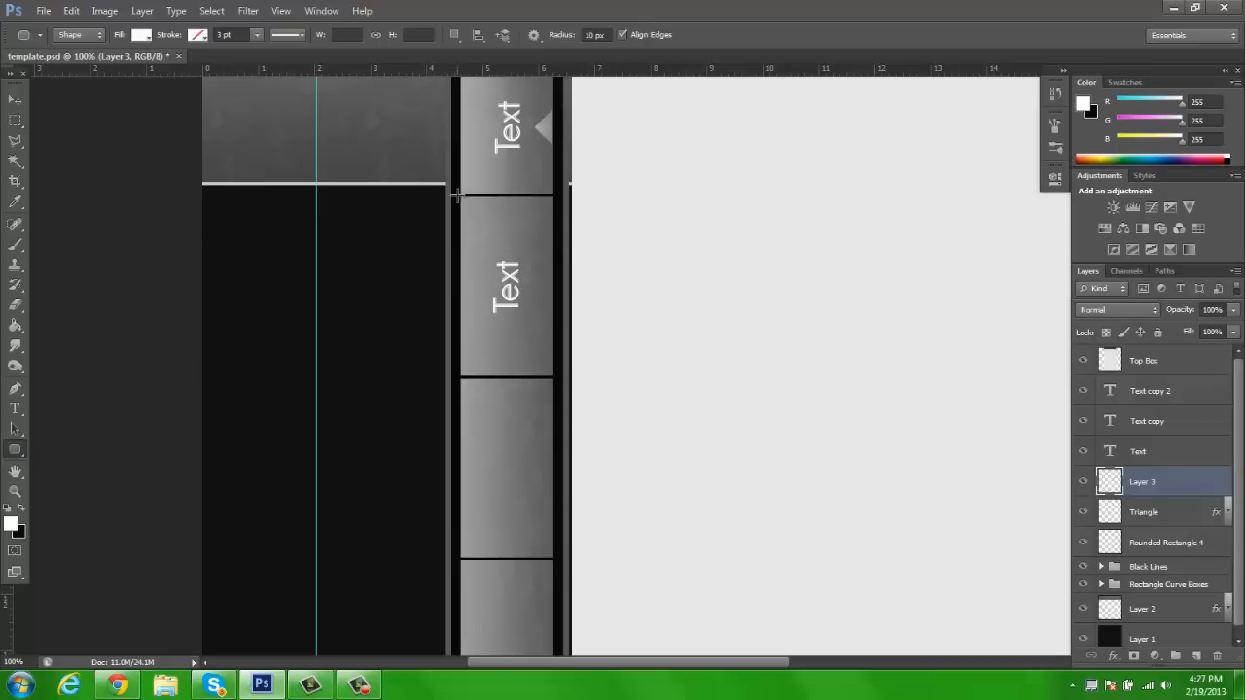
left_click_drag(459, 195, 551, 590)
left_click(16, 101)
key("z")
left_click(474, 37)
left_click(13, 102)
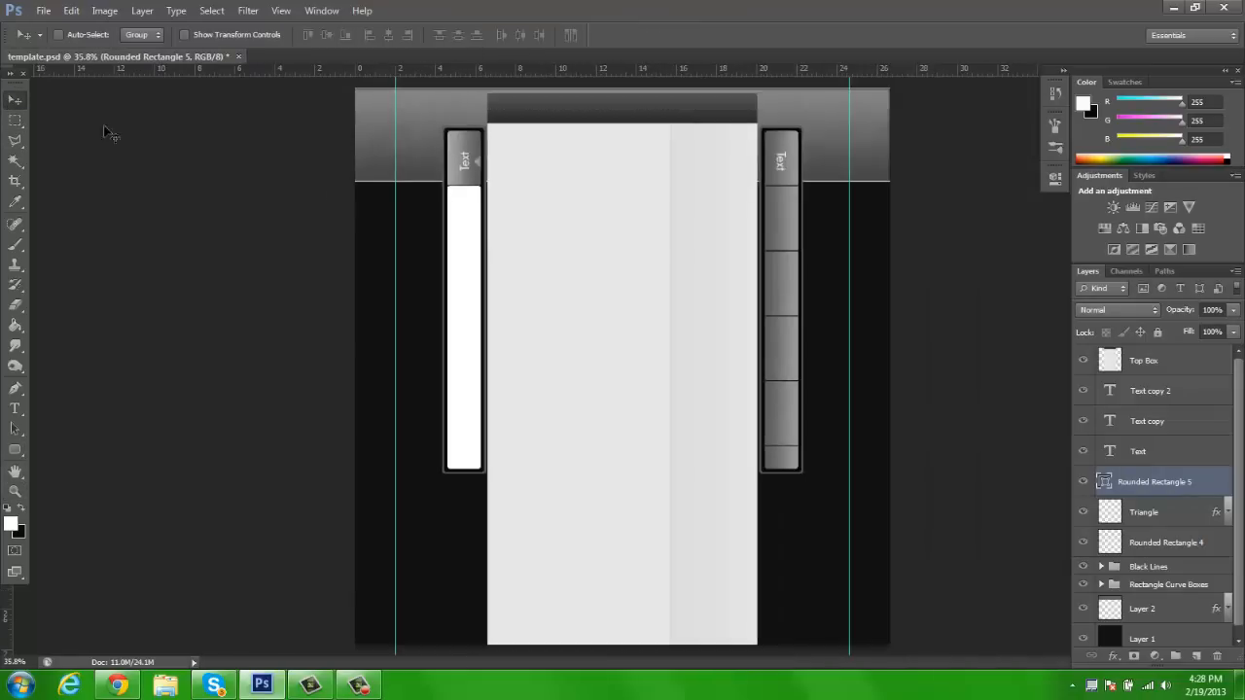
Try a #101010 Color Overlay on the white rounded rectangle, testing Hard Light and Normal blending, and delete the layer
right_click(1153, 498)
left_click(1000, 131)
left_click(803, 252)
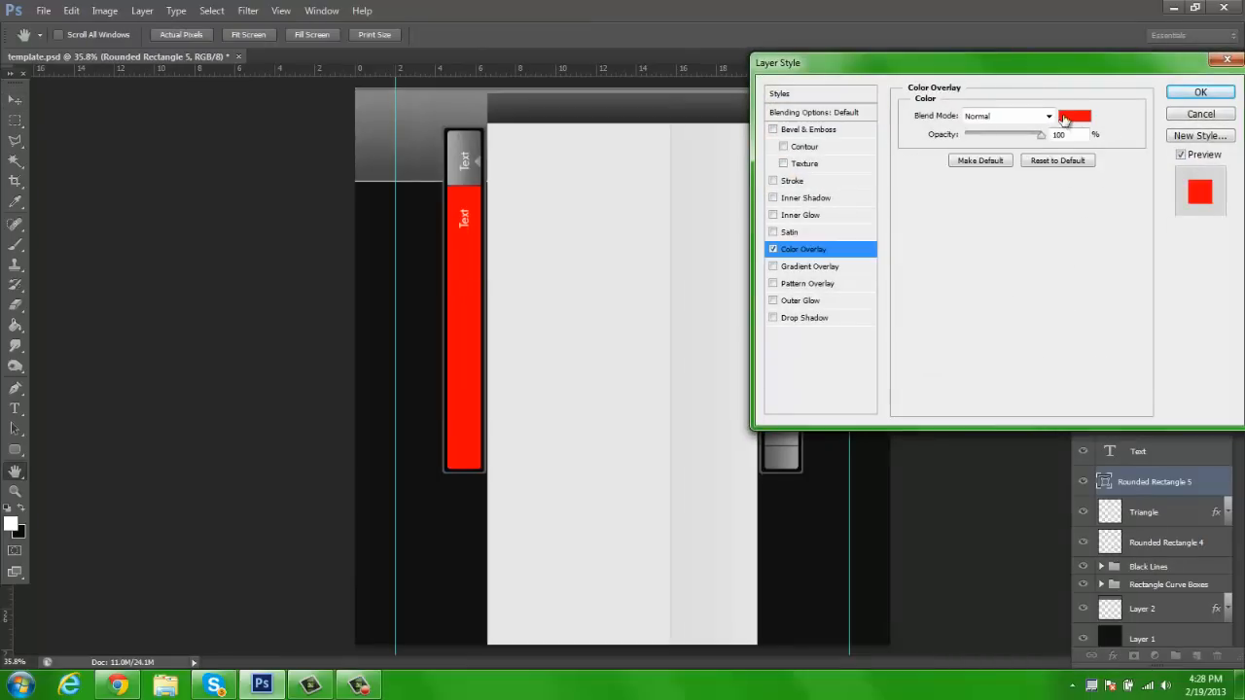
left_click(1070, 127)
left_click(435, 364)
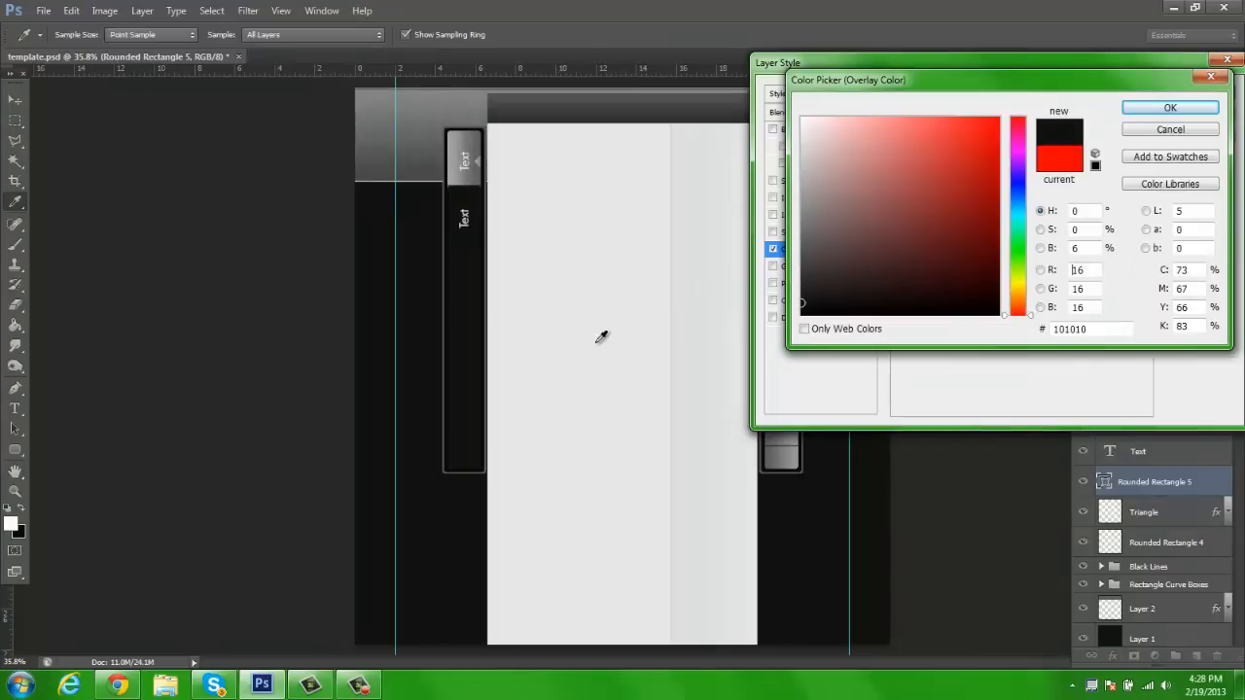
left_click(1153, 109)
left_click(1016, 116)
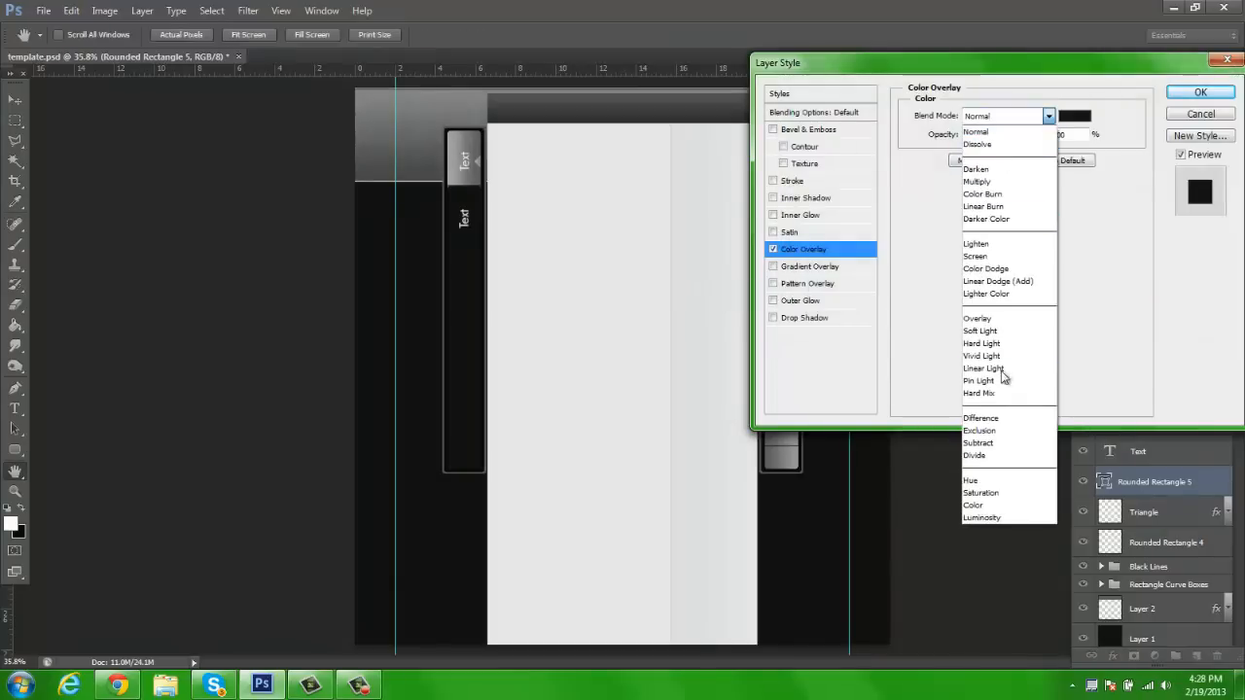
left_click(999, 343)
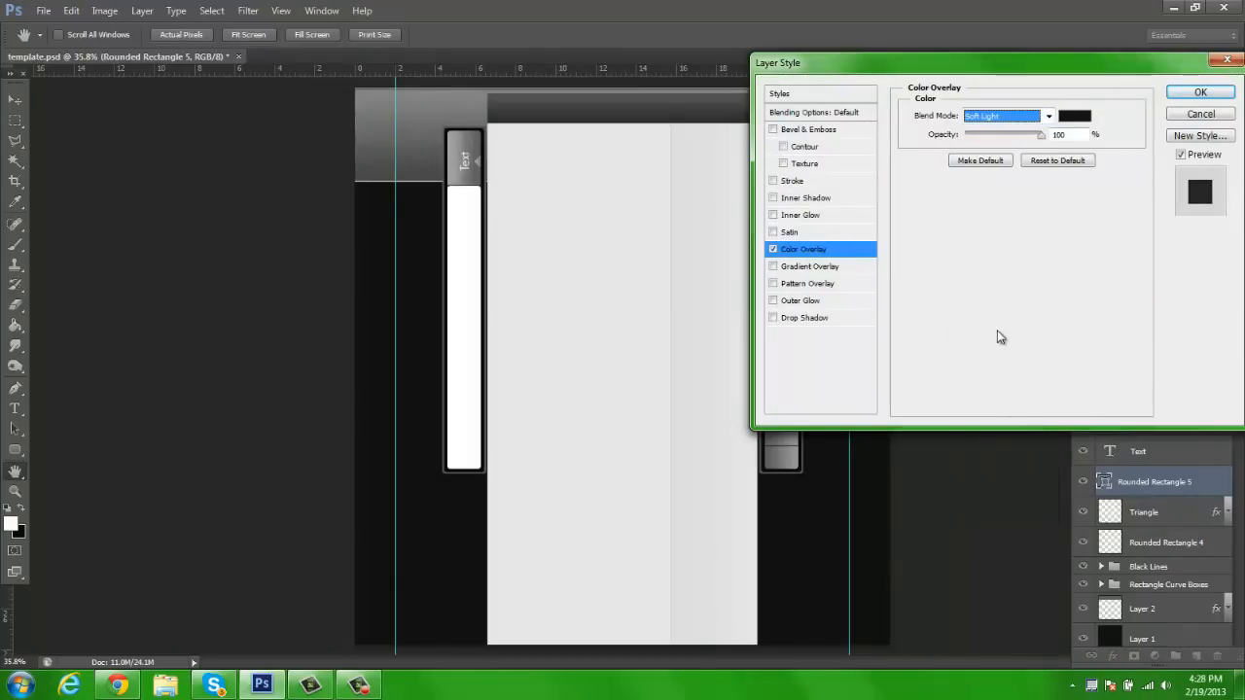
left_click(1005, 117)
left_click(982, 128)
left_click(1207, 93)
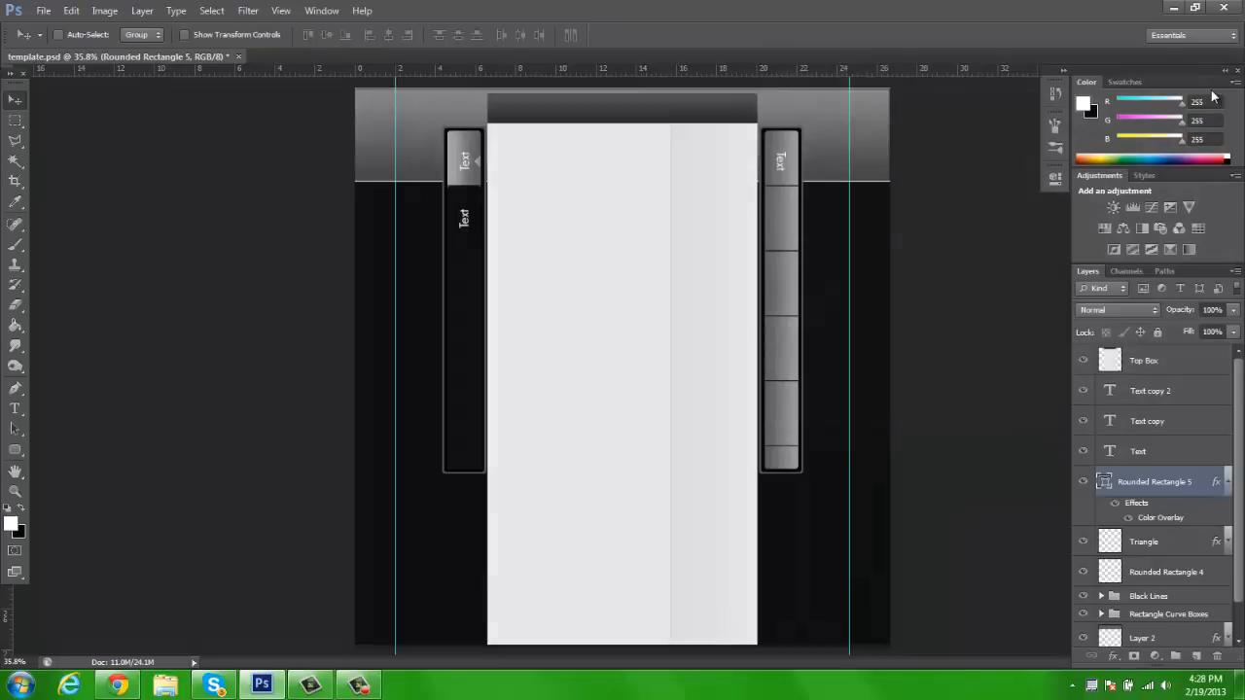
key("Delete")
Add a new layer above the Triangle layer and set the foreground color to #494949
left_click(1196, 657)
left_click(15, 529)
type("101010")
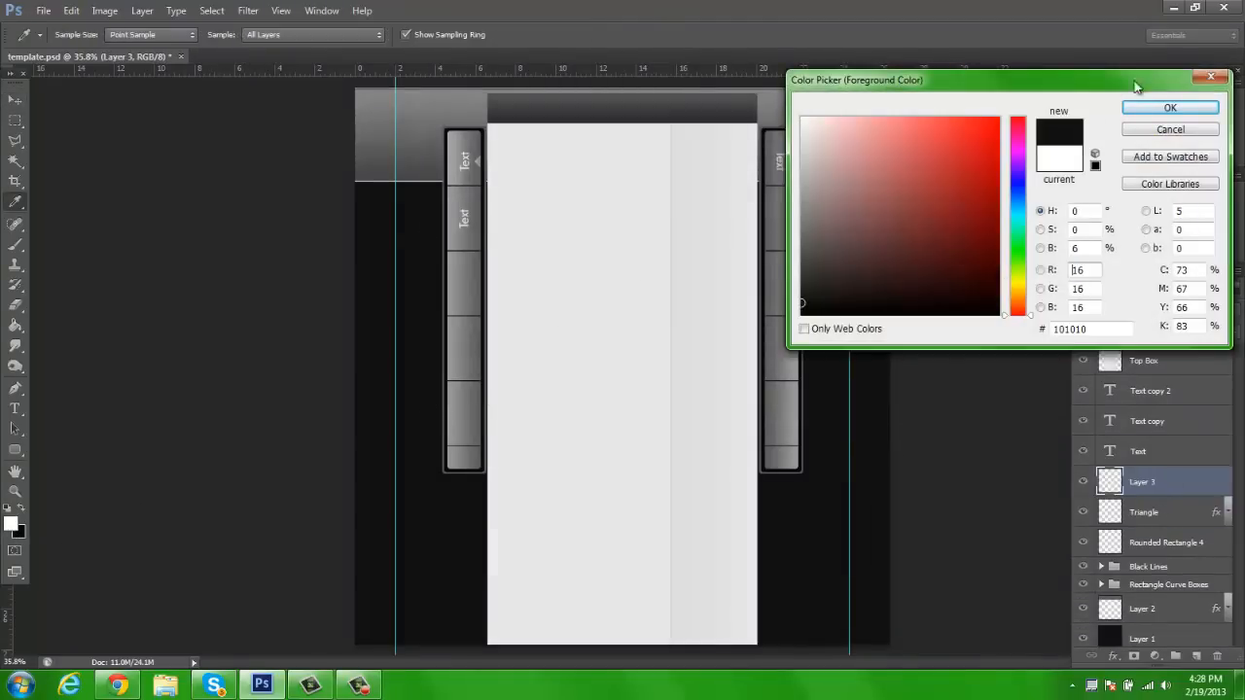
left_click(1124, 105)
key("x")
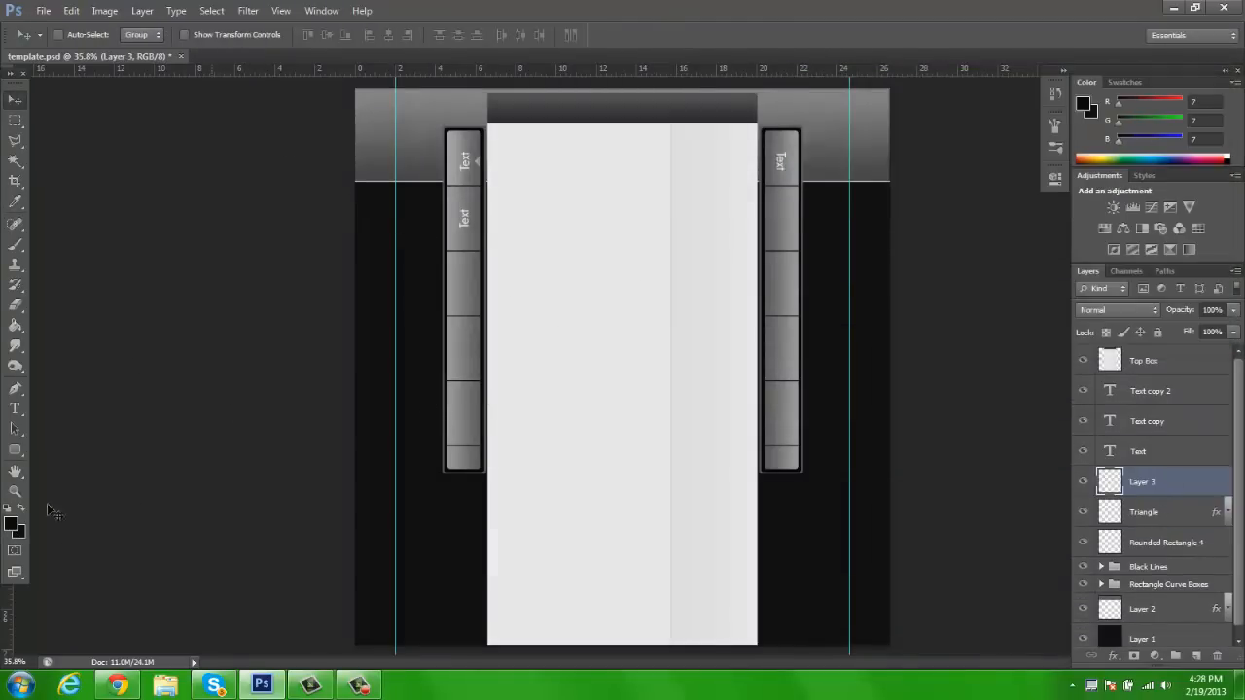
left_click(11, 528)
type("494949")
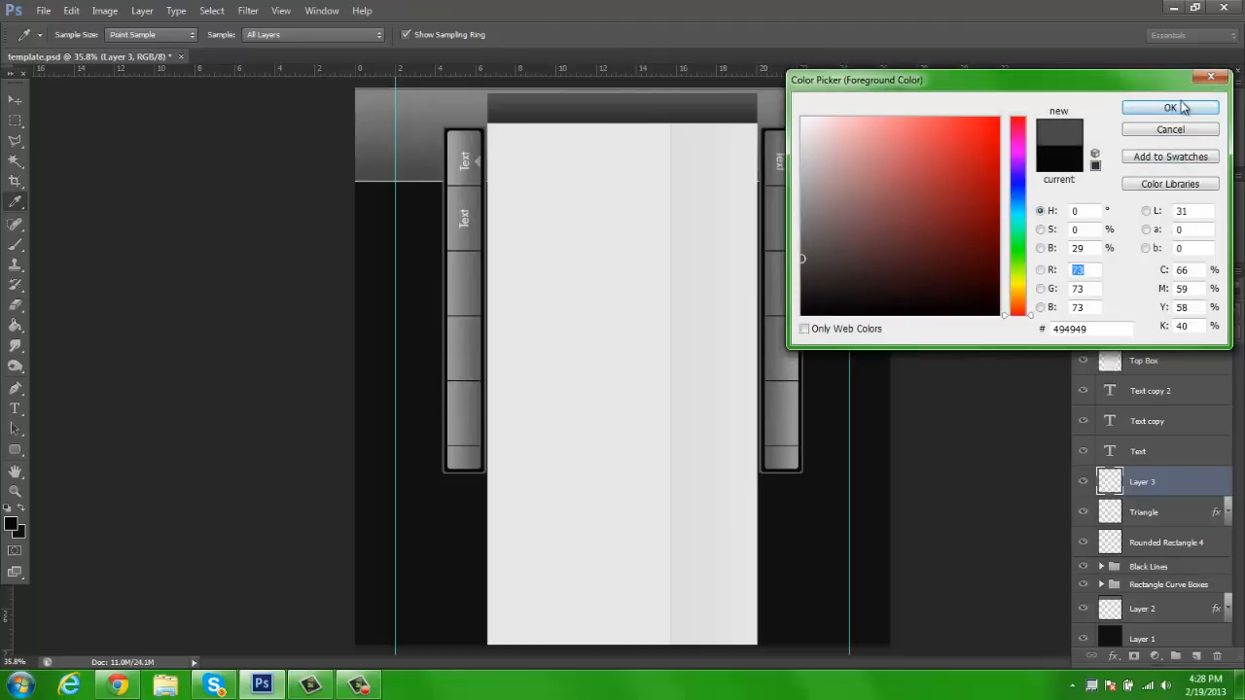
key("Return")
Draw a rounded rectangle about 118 × 1016 px over the left bar's sections below the top one and set its blend mode to Soft Light
key("z")
left_click(438, 255)
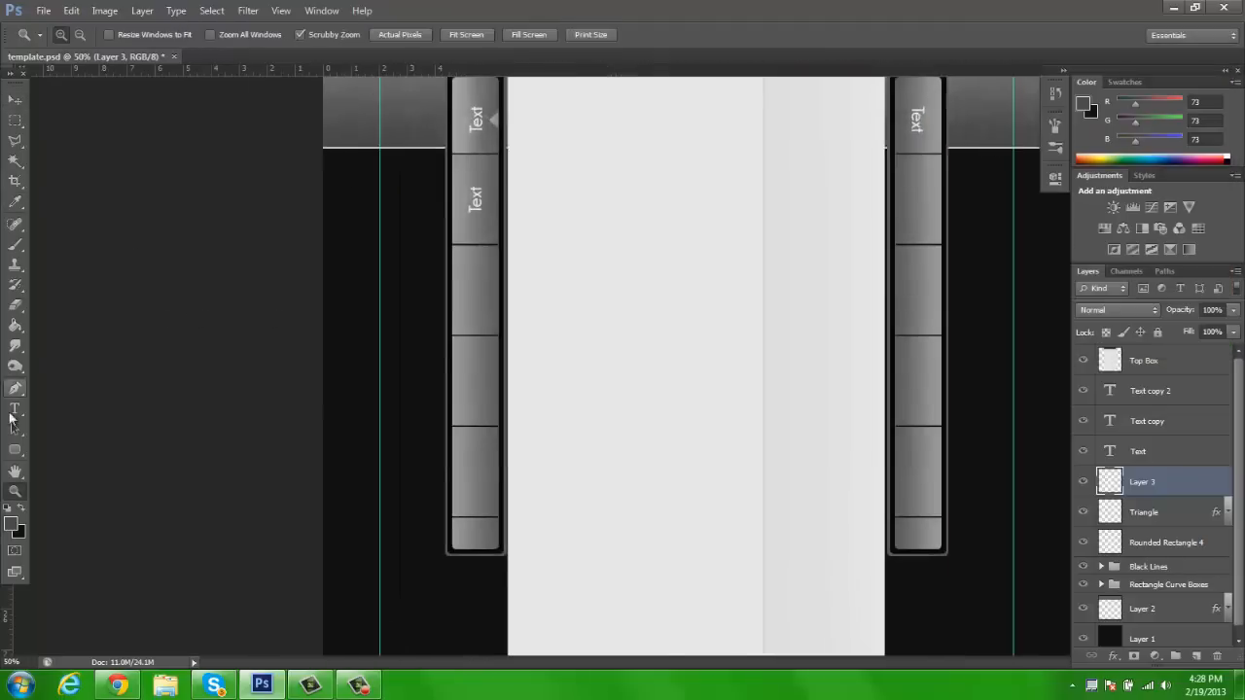
left_click(15, 446)
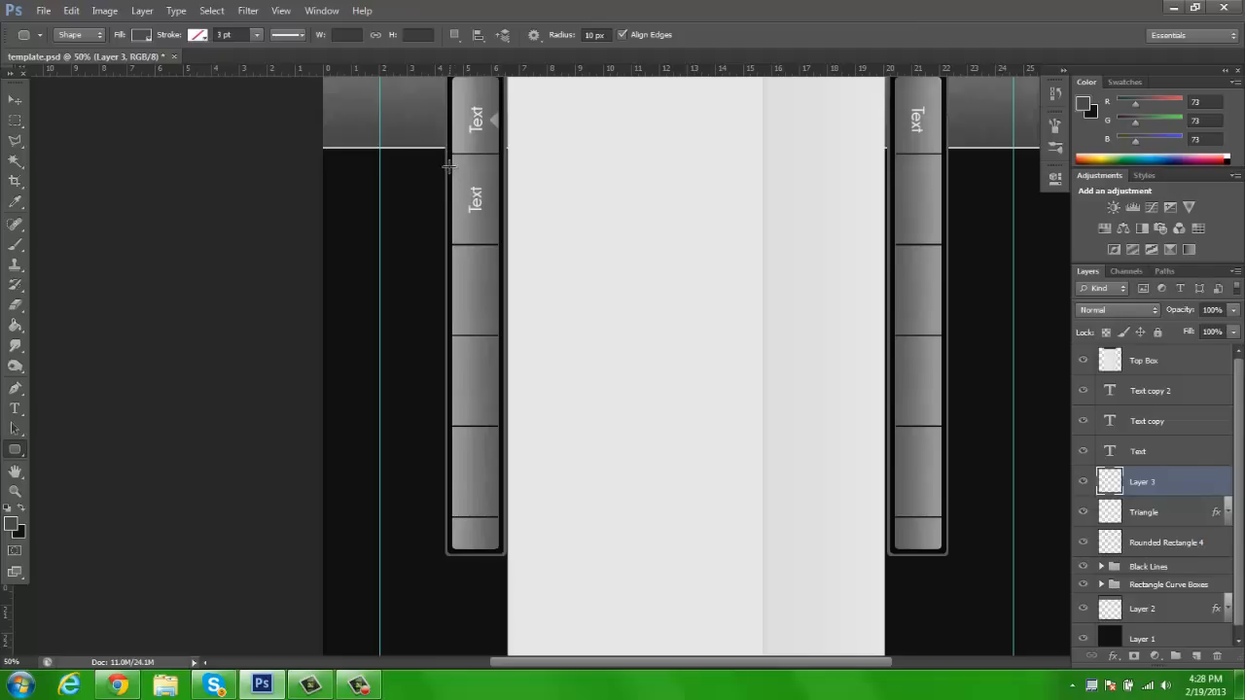
left_click_drag(451, 152, 497, 552)
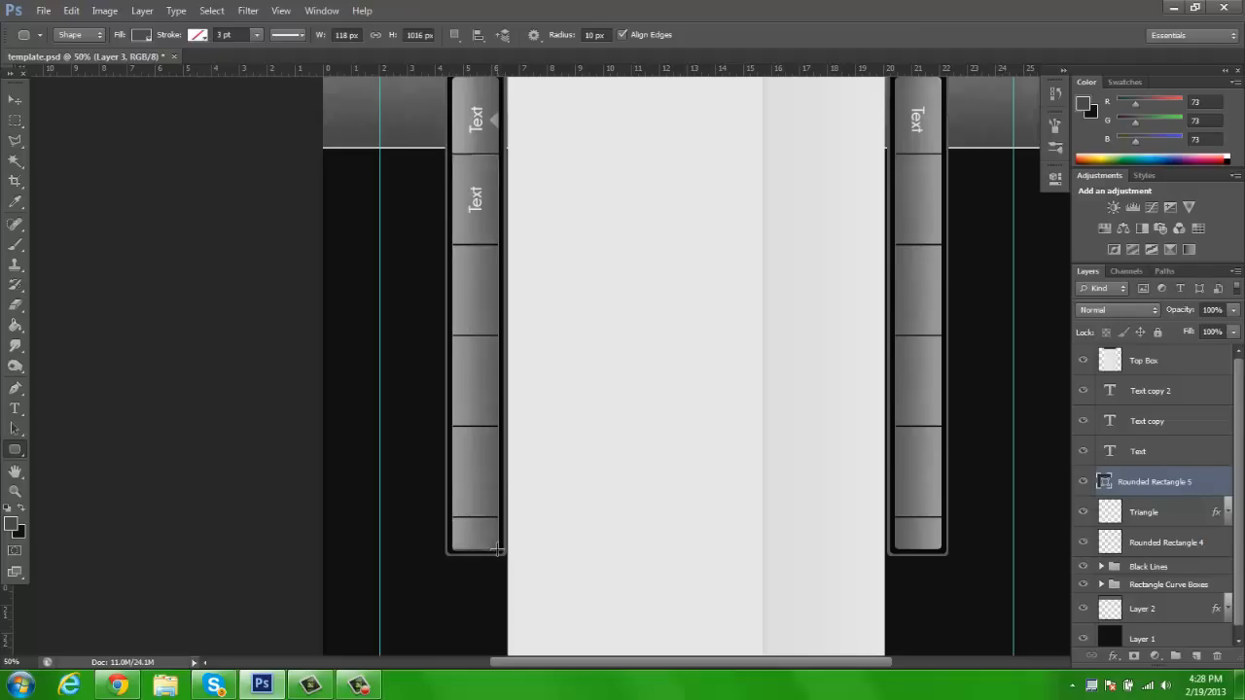
left_click(16, 100)
left_click(1118, 309)
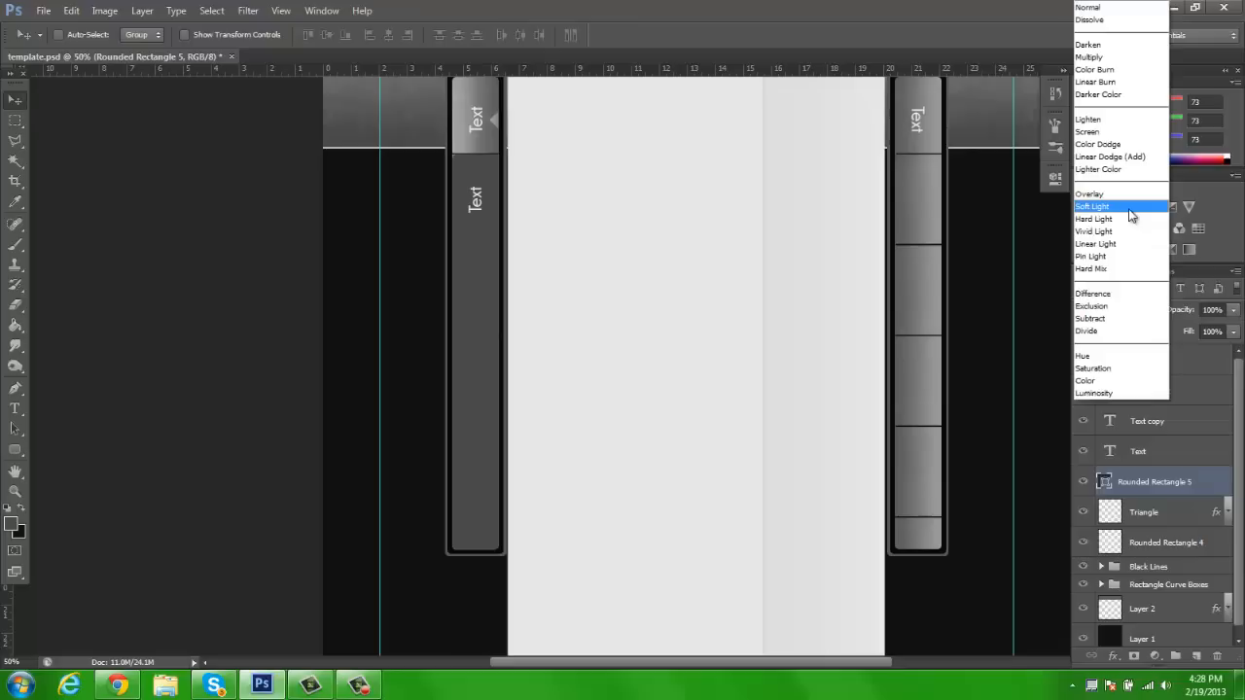
left_click(1126, 209)
scroll(670, 425, "up", 3)
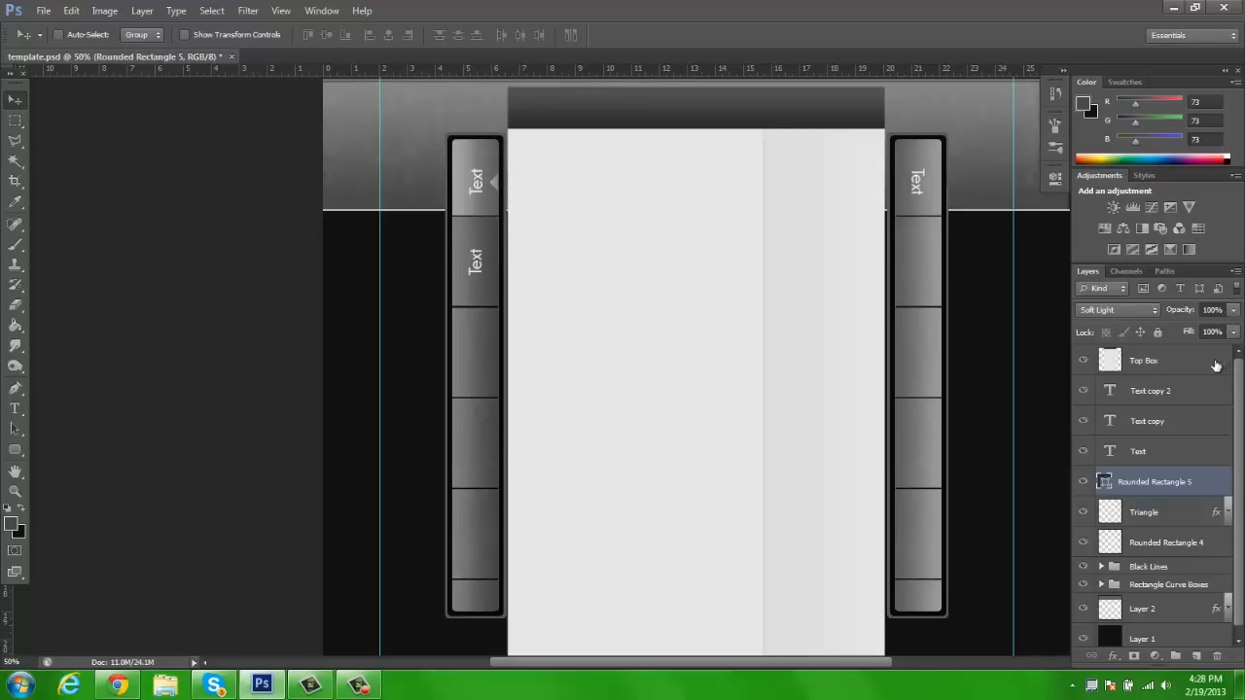
Try duplicating the Soft Light rectangle over the left bar, and undo the duplication
key("ctrl+j")
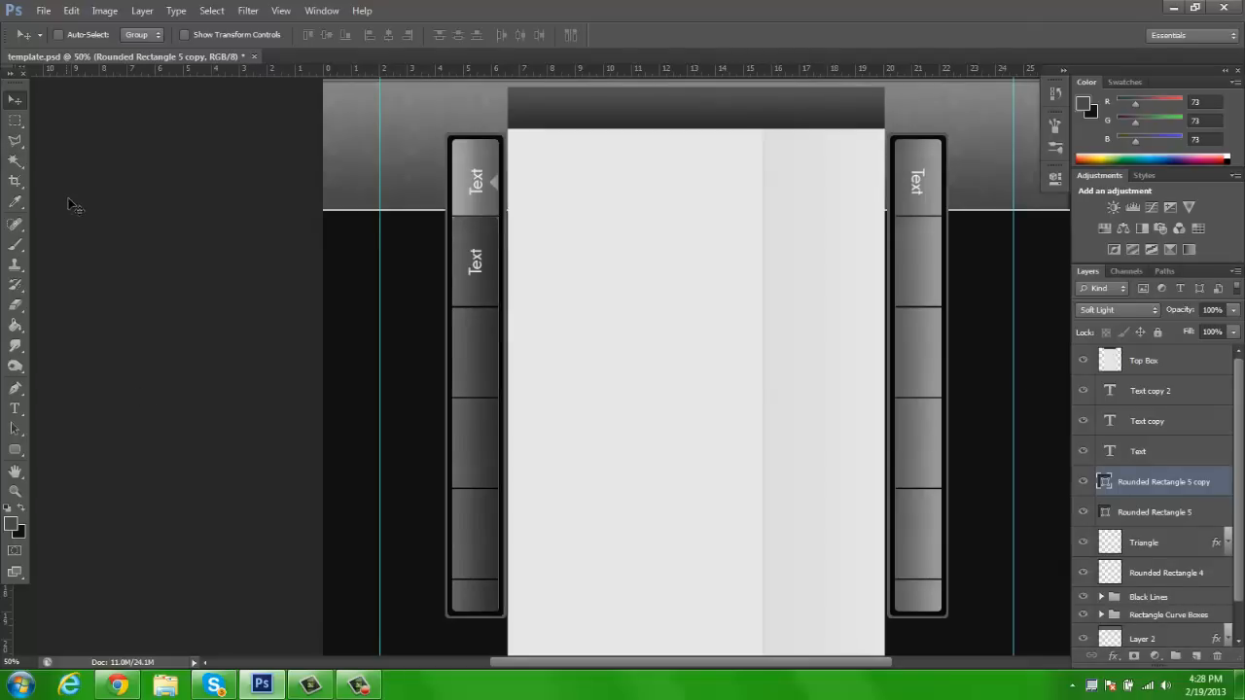
key("ctrl+z")
key("z")
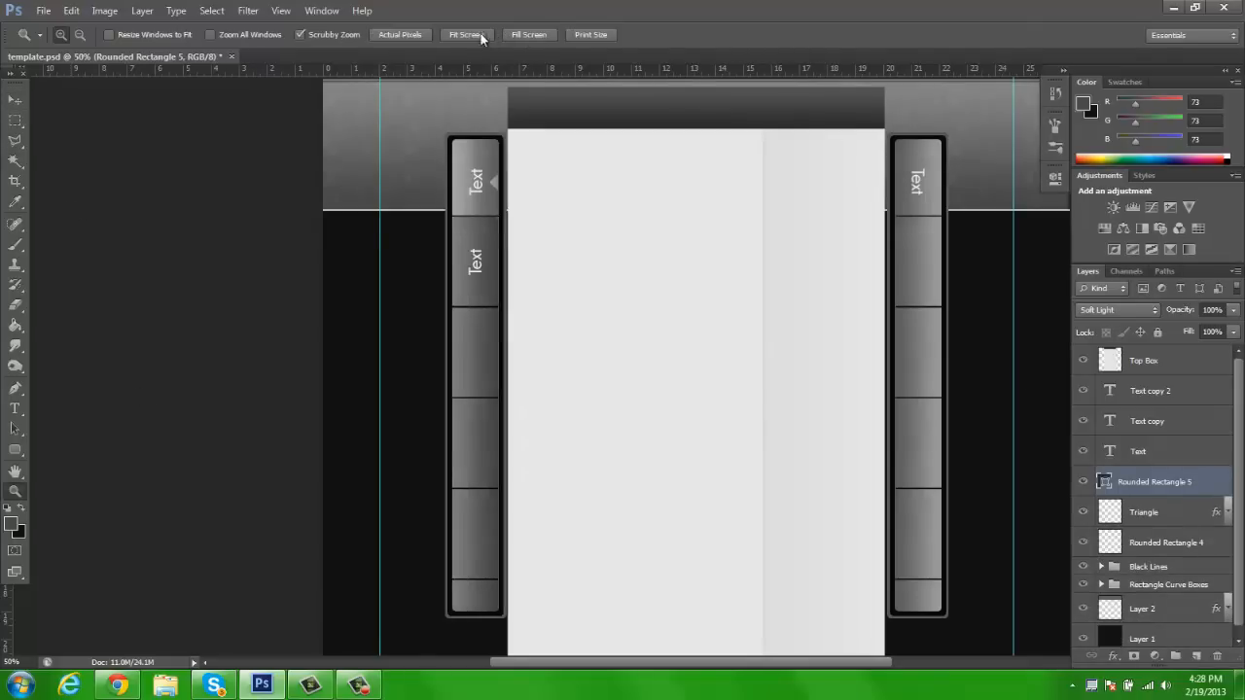
left_click(448, 35)
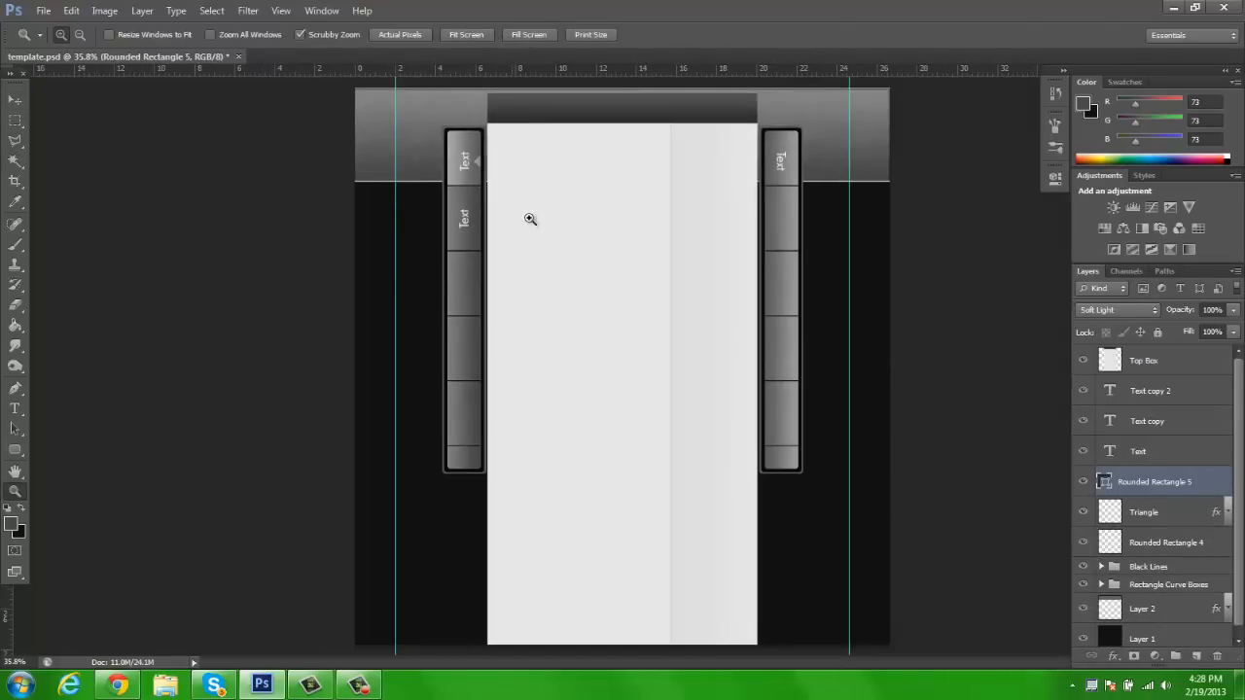
Hide and delete the Text copy 2 and Text copy layers, keeping only the original Text layer
left_click(14, 100)
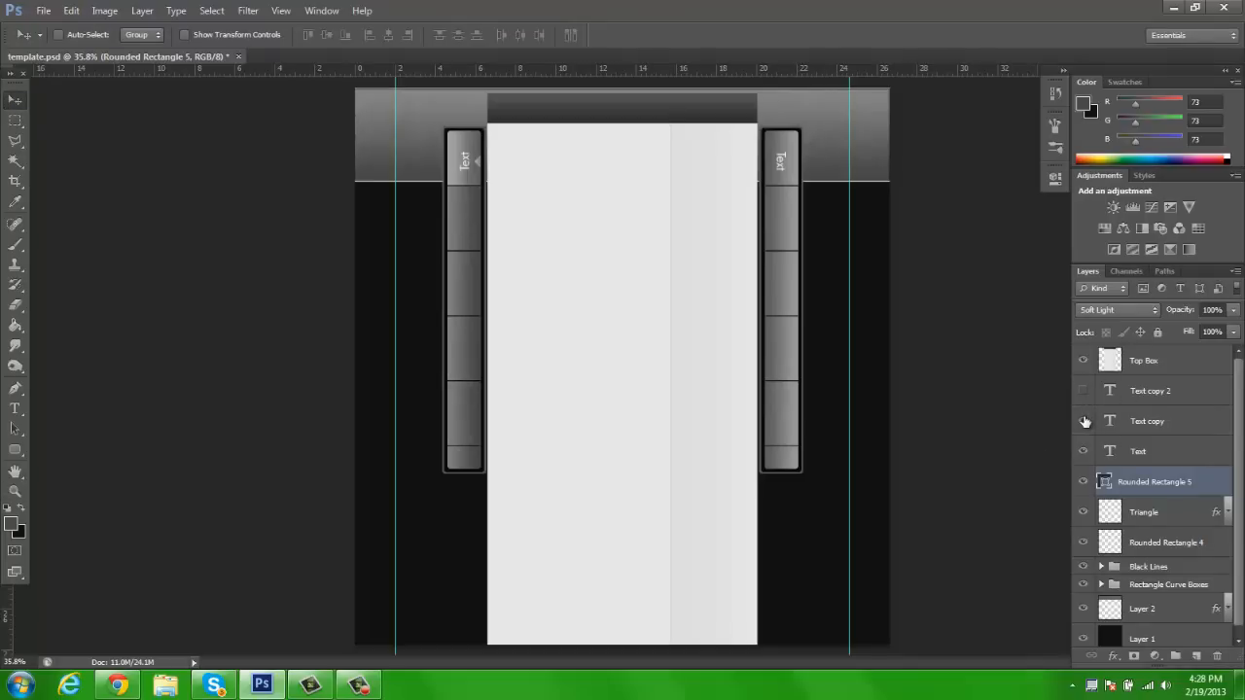
left_click(1153, 395)
key("Delete")
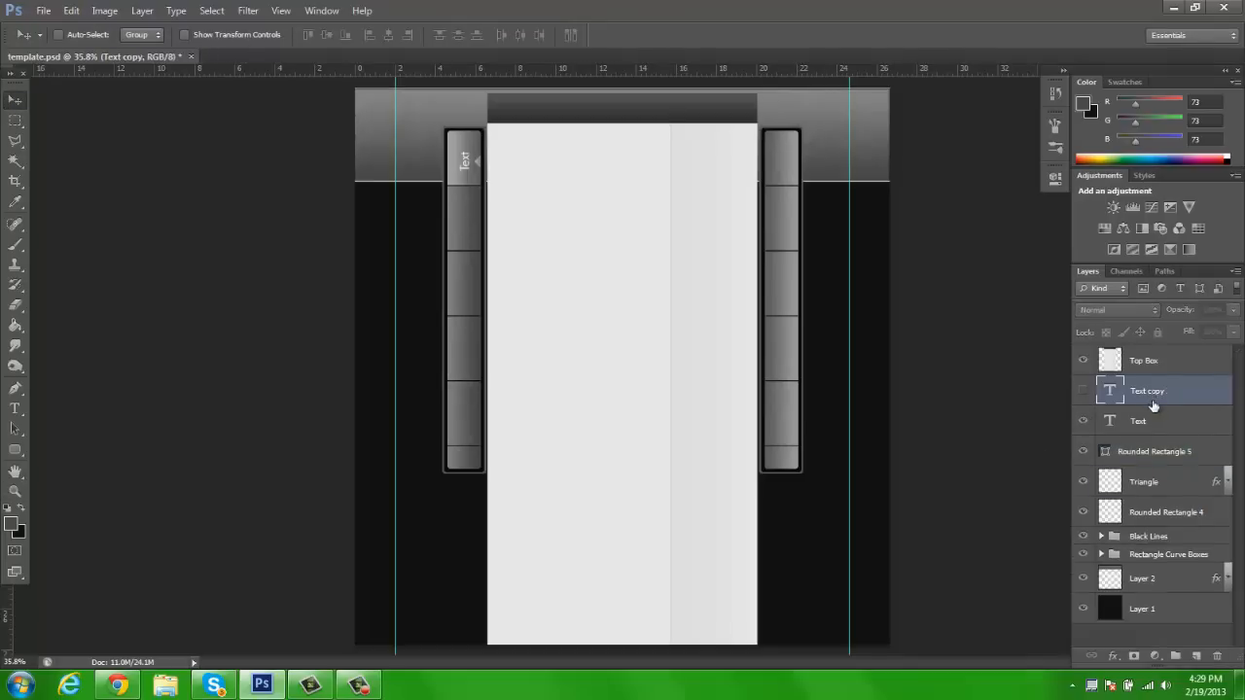
key("Delete")
Hide Rounded Rectangle 5, Triangle, Rounded Rectangle 4, the Black Lines and Rectangle Curve Boxes groups, and Layer 2
left_click(1140, 428)
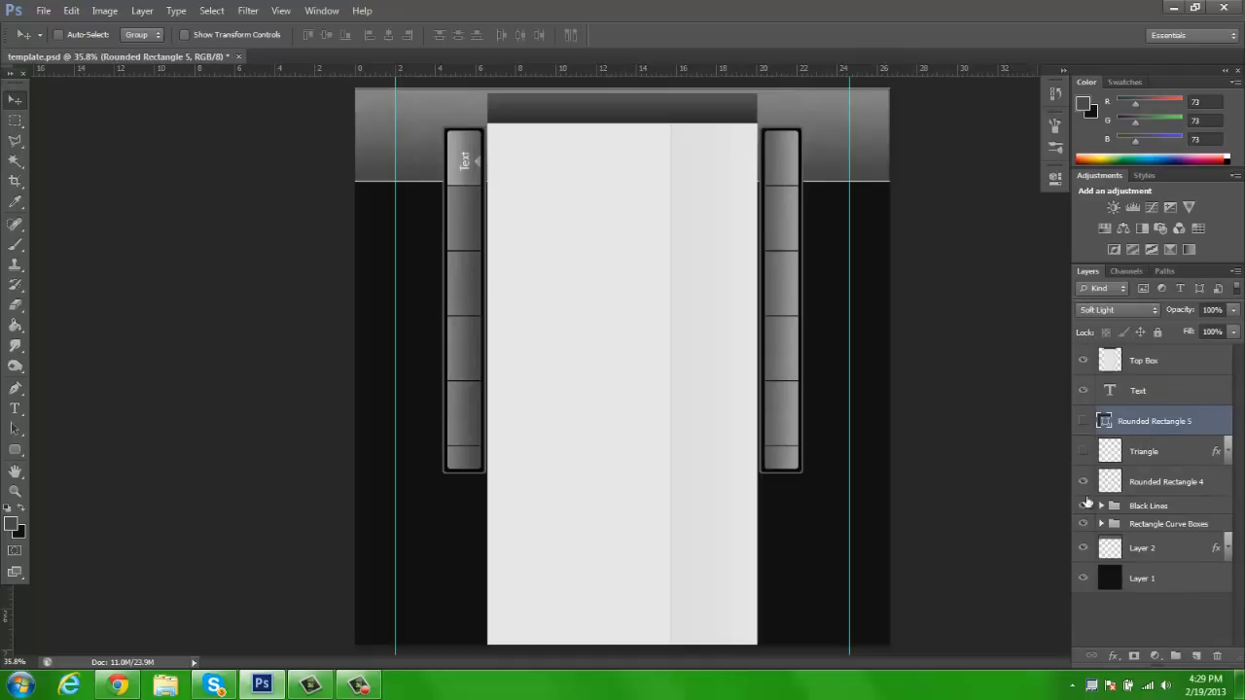
left_click(1085, 550)
left_click(1085, 550)
left_click(1084, 550)
Hide the rulers, rotate the Text label clockwise to a diagonal upward slant and move it slightly up beside the page
left_click(1121, 391)
key("z")
left_click(434, 168)
key("space")
left_click_drag(617, 135, 632, 207)
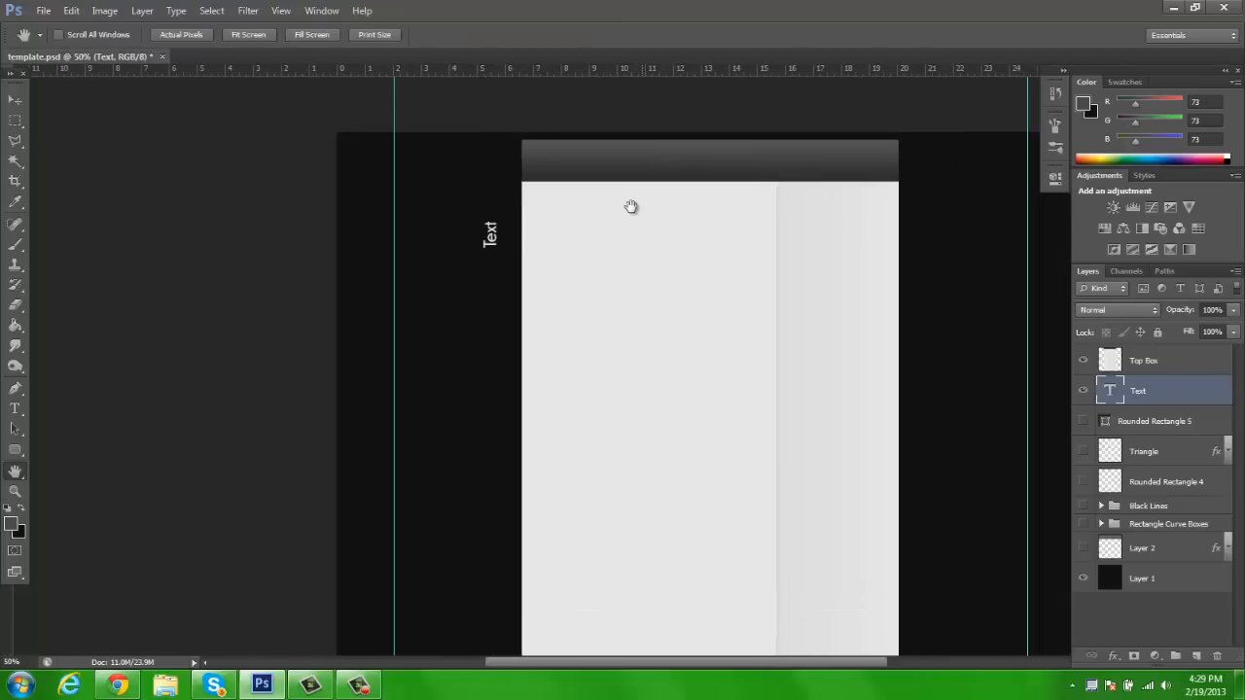
key("ctrl+r")
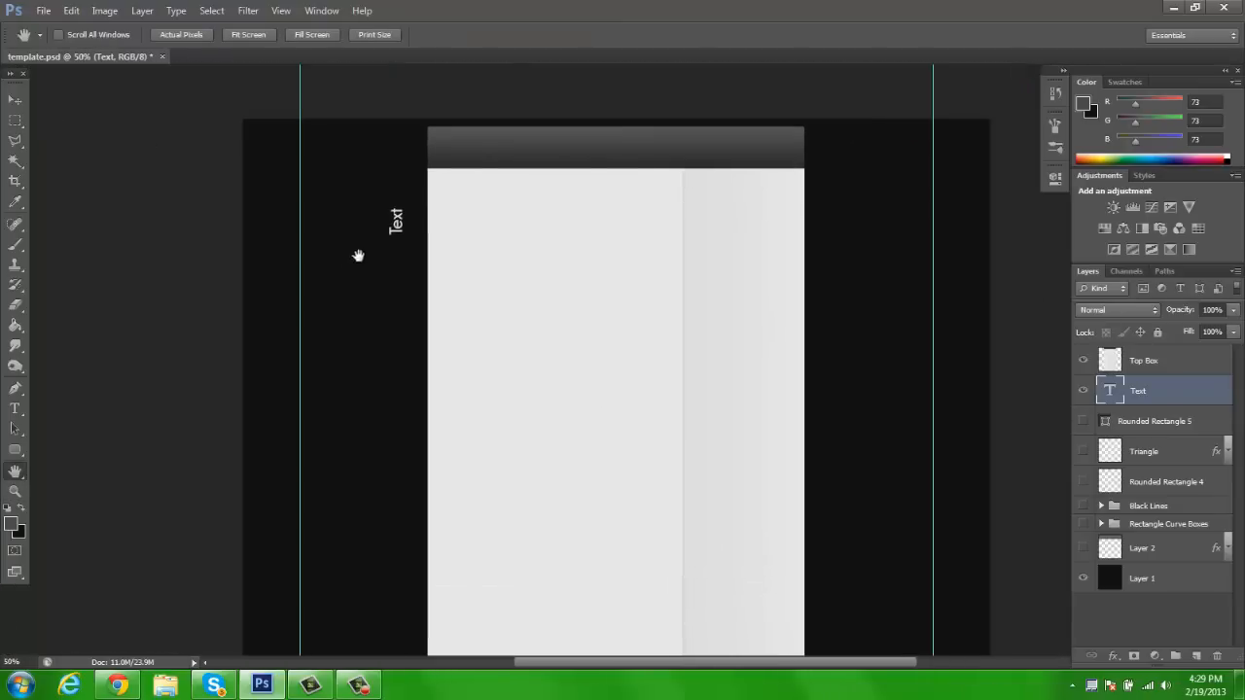
key("v")
key("ctrl+t")
left_click_drag(356, 117, 484, 106)
key("Return")
left_click_drag(453, 211, 446, 190)
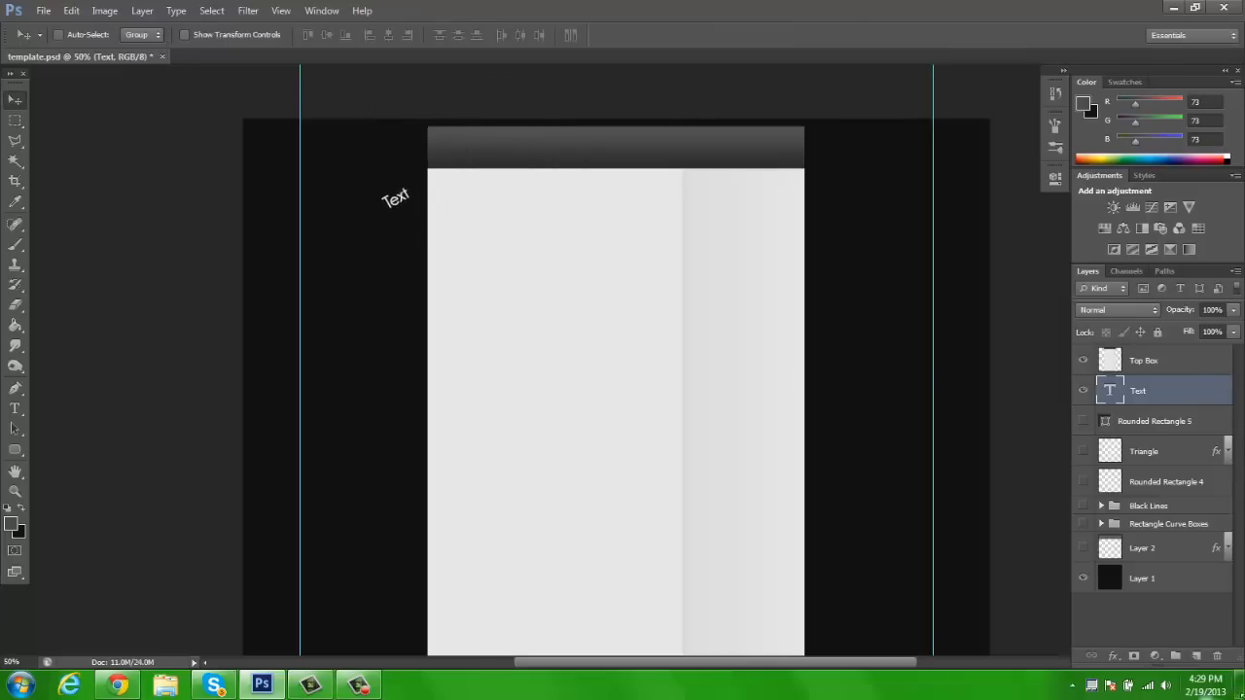
Group the rectangle, triangle, bar and Layer 2 layers between Text and Layer 1, and name the group Background 1
left_click(1151, 421)
left_click(1149, 452, "ctrl")
left_click(1155, 482, "ctrl")
left_click(1158, 525, "ctrl")
left_click(1154, 508, "ctrl")
left_click(1145, 549, "ctrl")
key("ctrl+g")
double_click(1145, 416)
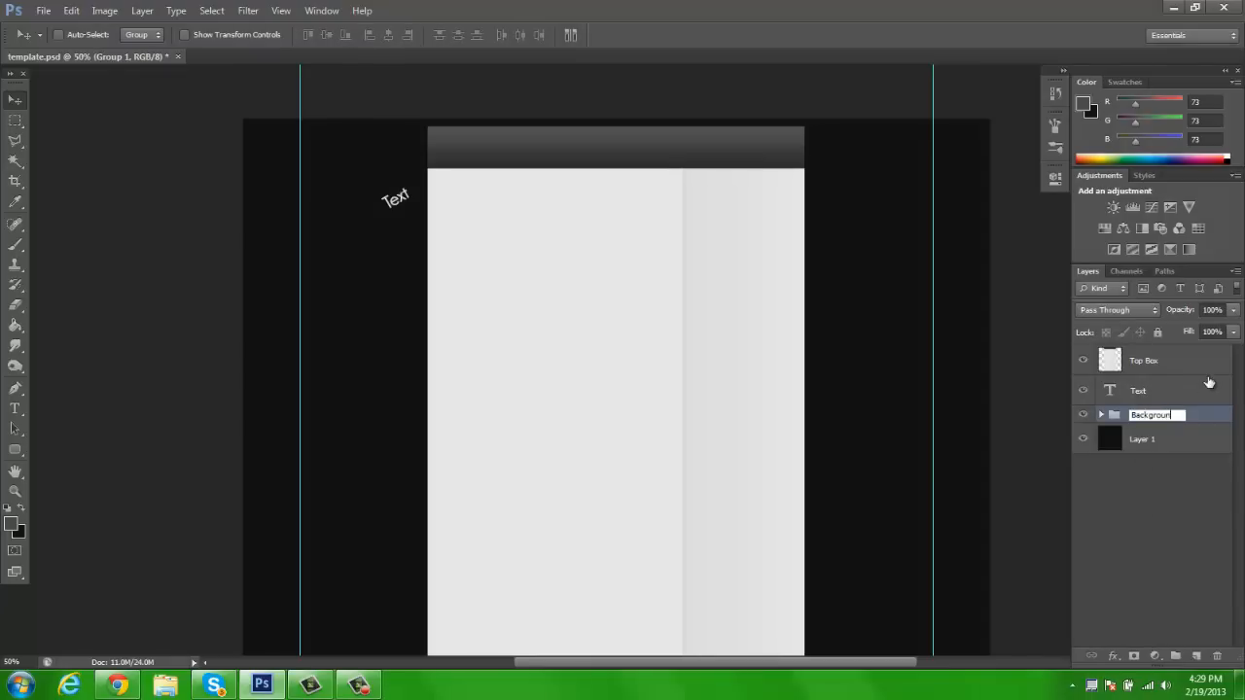
key("Return")
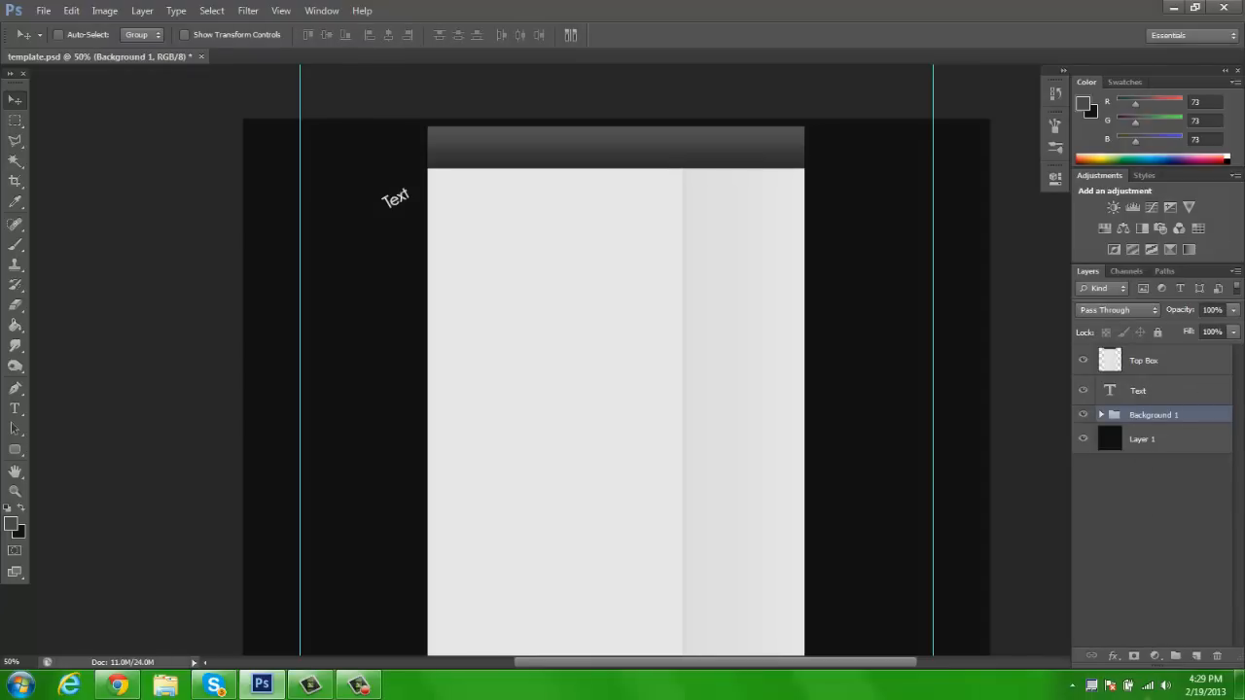
Add a new empty layer directly above the Background 1 group and leave it selected
left_click(1197, 656)
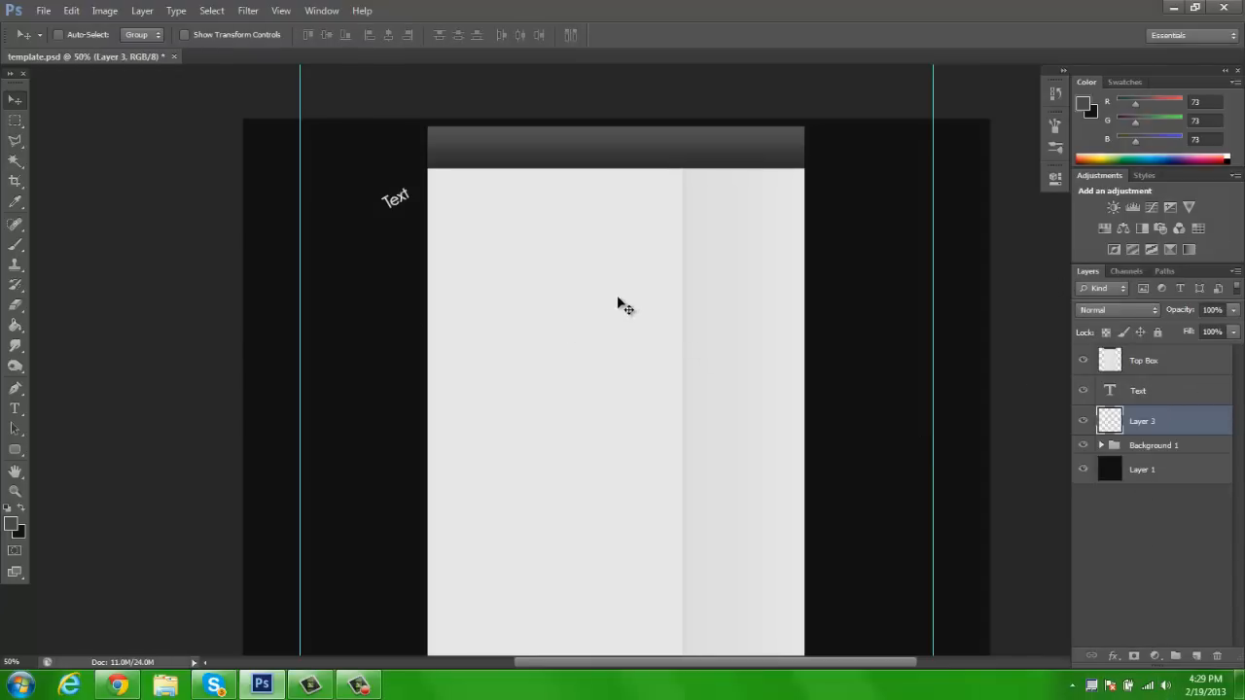
left_click(1107, 463)
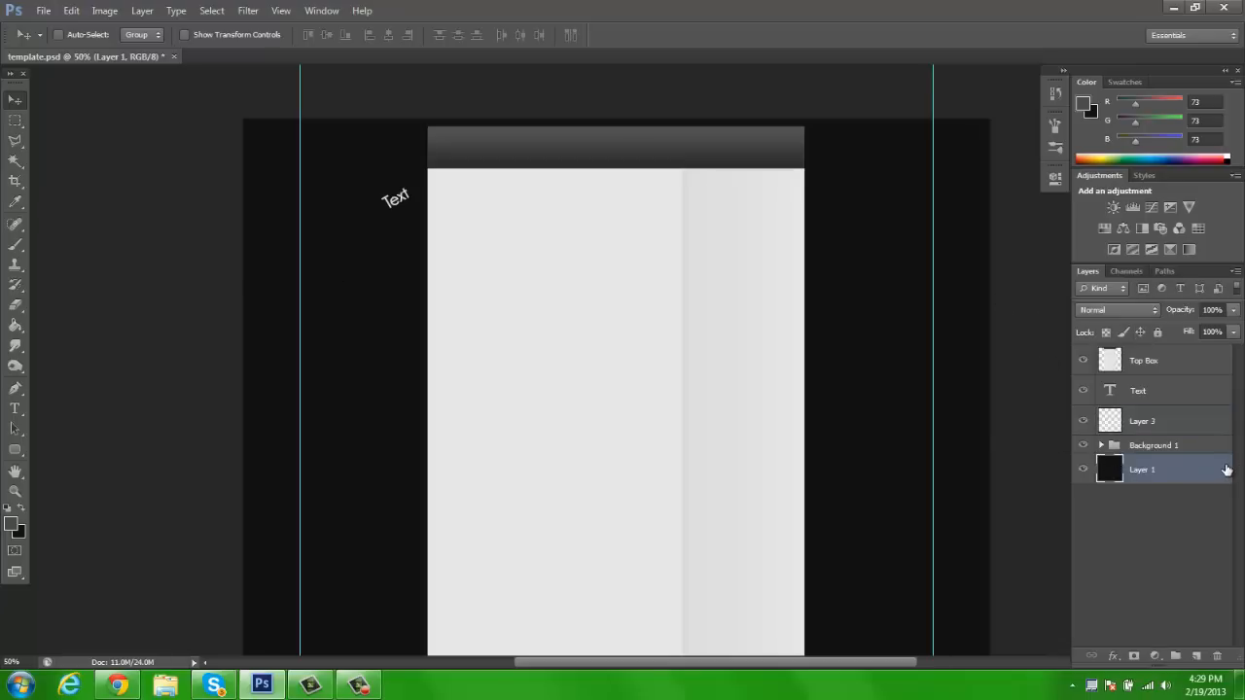
left_click(1166, 425)
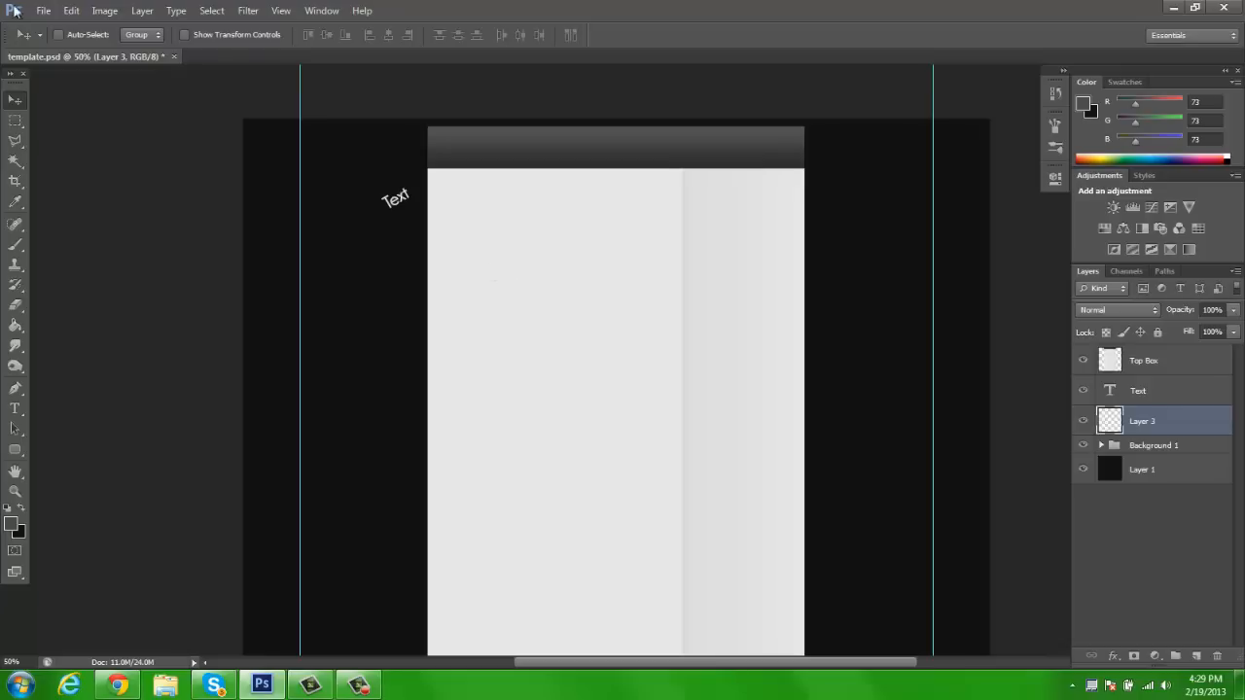
Switch to the Brush tool and start loading an additional brush set from file
key("b")
left_click(78, 36)
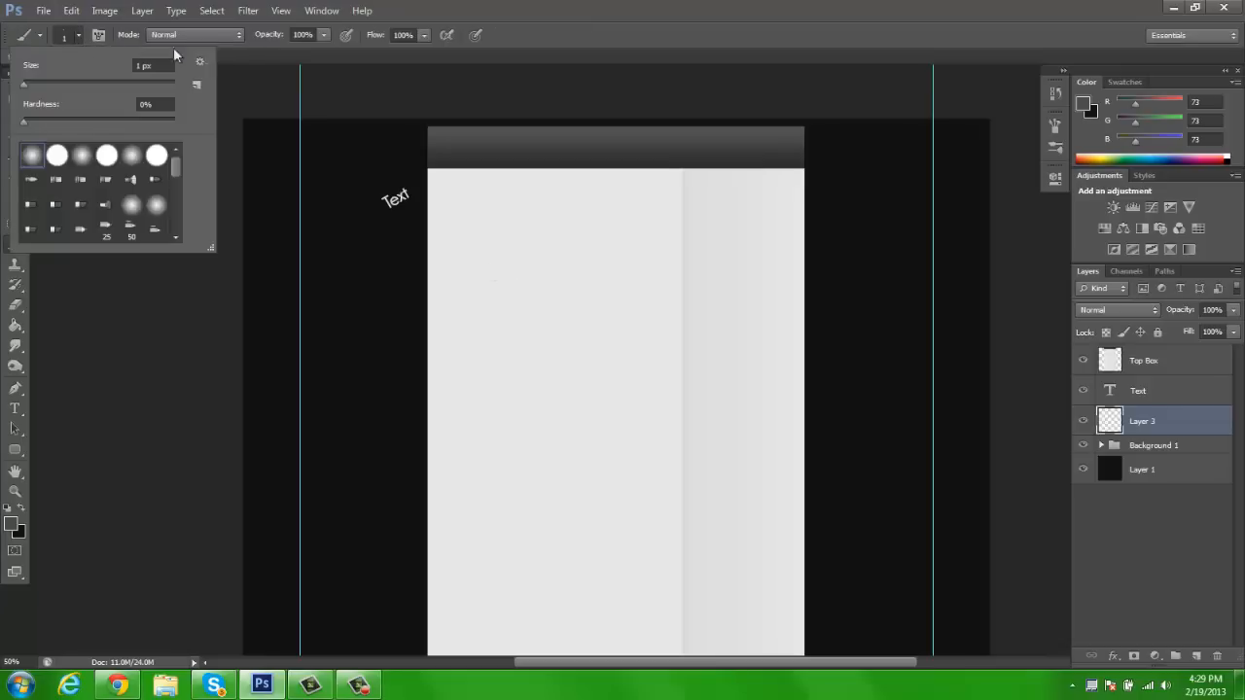
scroll(92, 226, "down", 5)
scroll(91, 211, "up", 5)
left_click(200, 62)
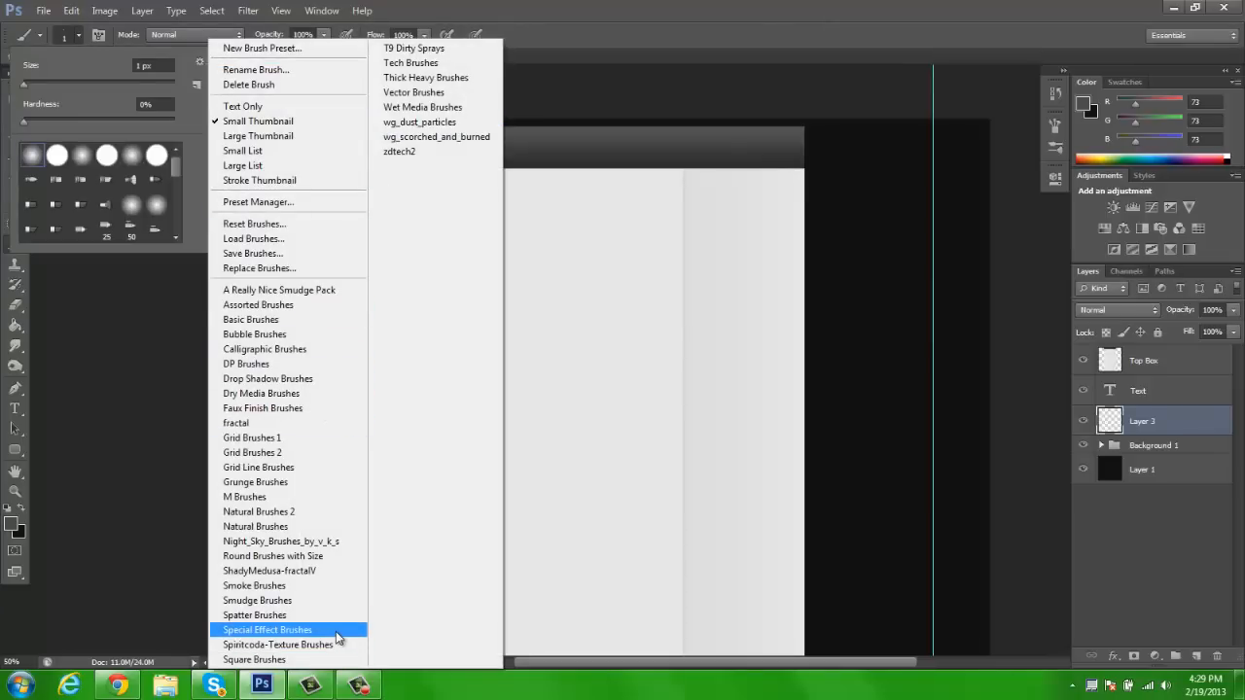
left_click(253, 238)
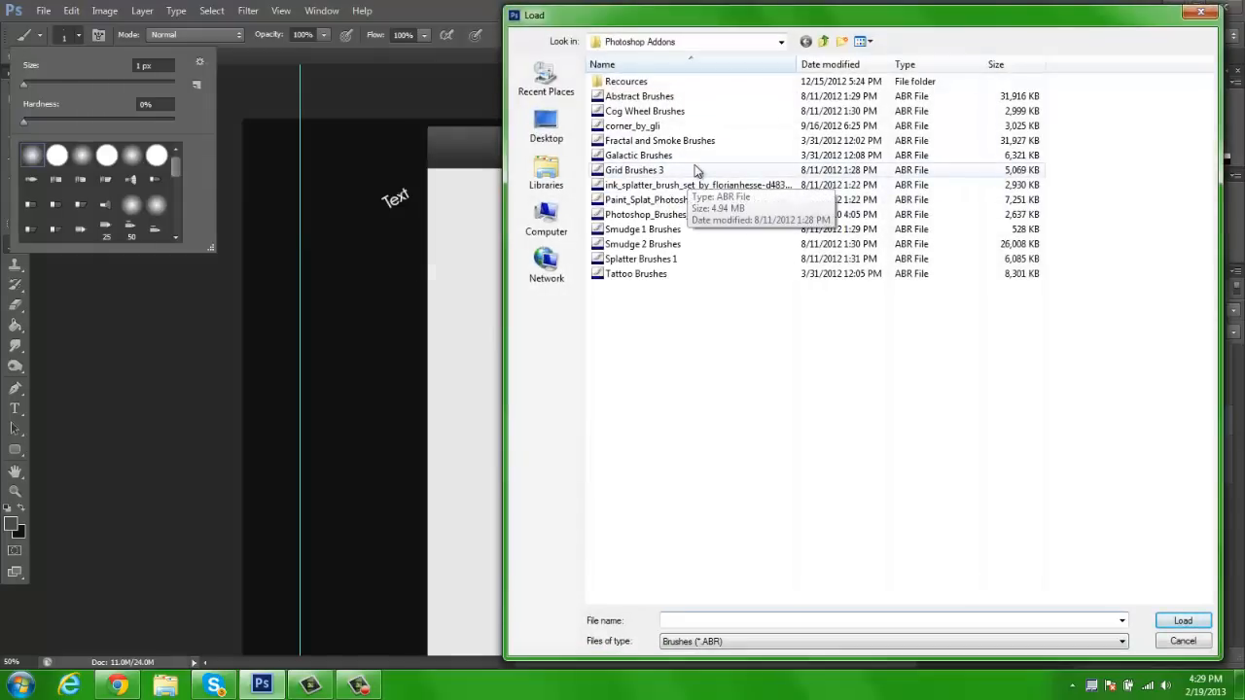
Try to load a brush file named sun burst from the Photoshop Addons folder
type("sun burst")
key("Return")
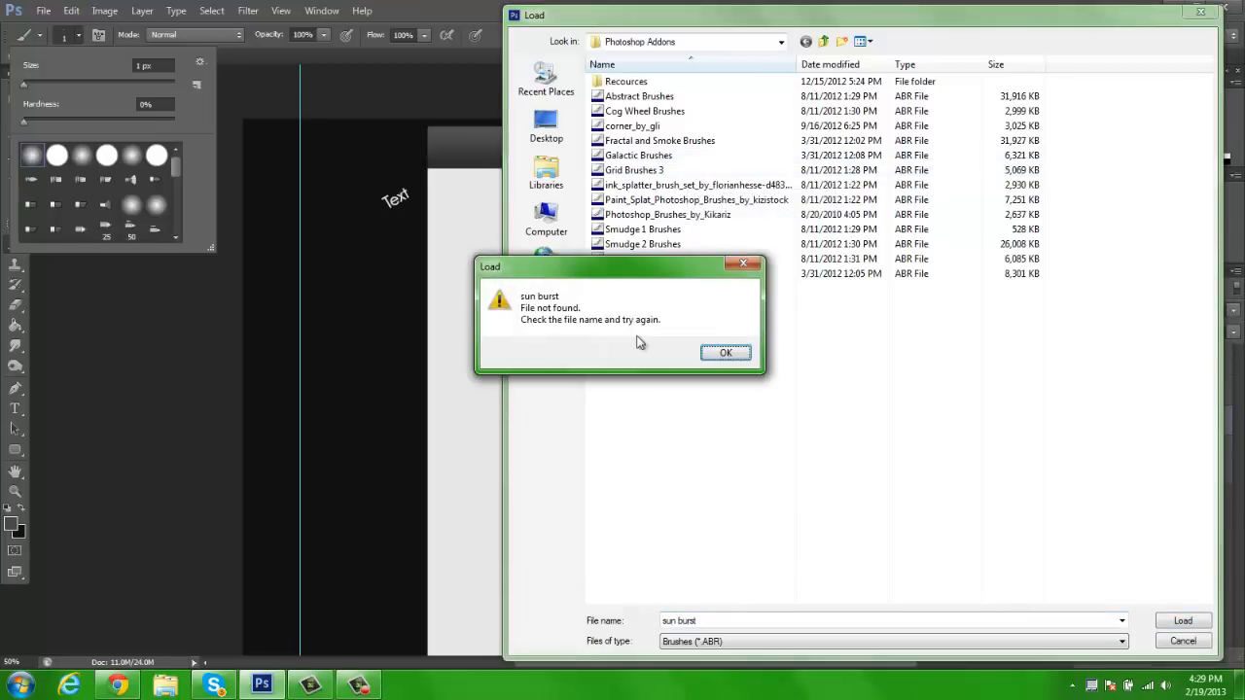
left_click(723, 352)
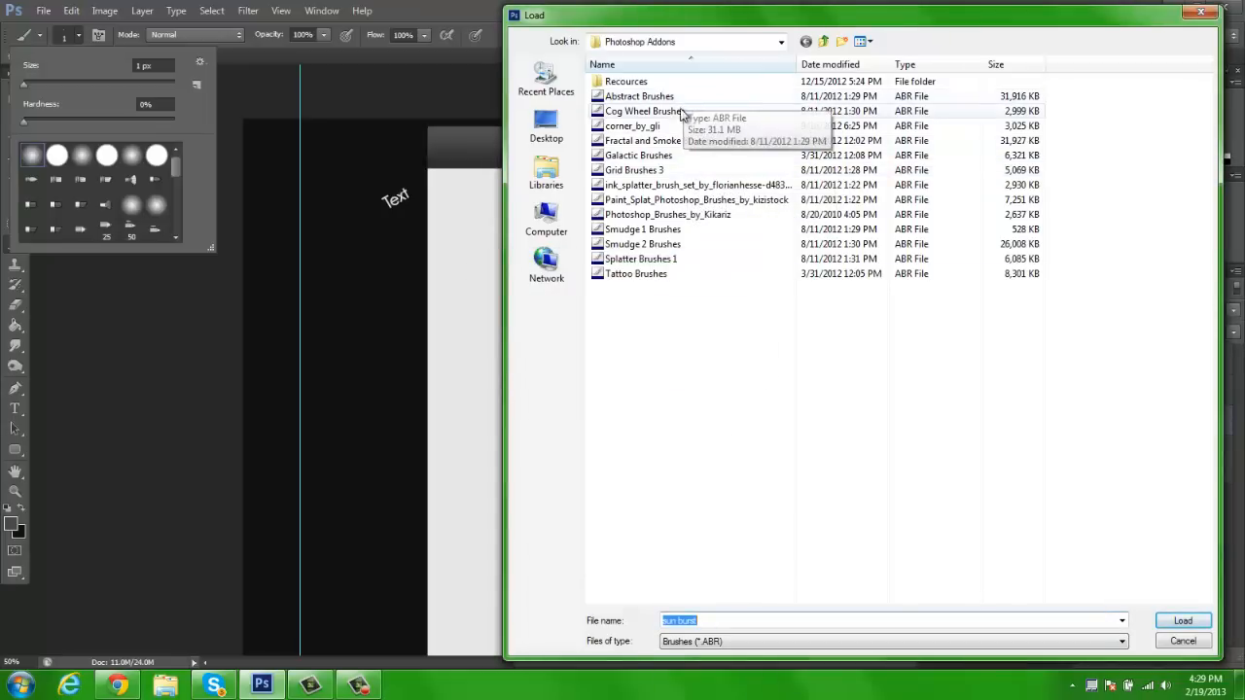
Look through the Everything folder's Photoshop Addons and its Recources subfolder for a sunburst brush set
left_click(823, 41)
left_click(823, 41)
left_click(570, 134)
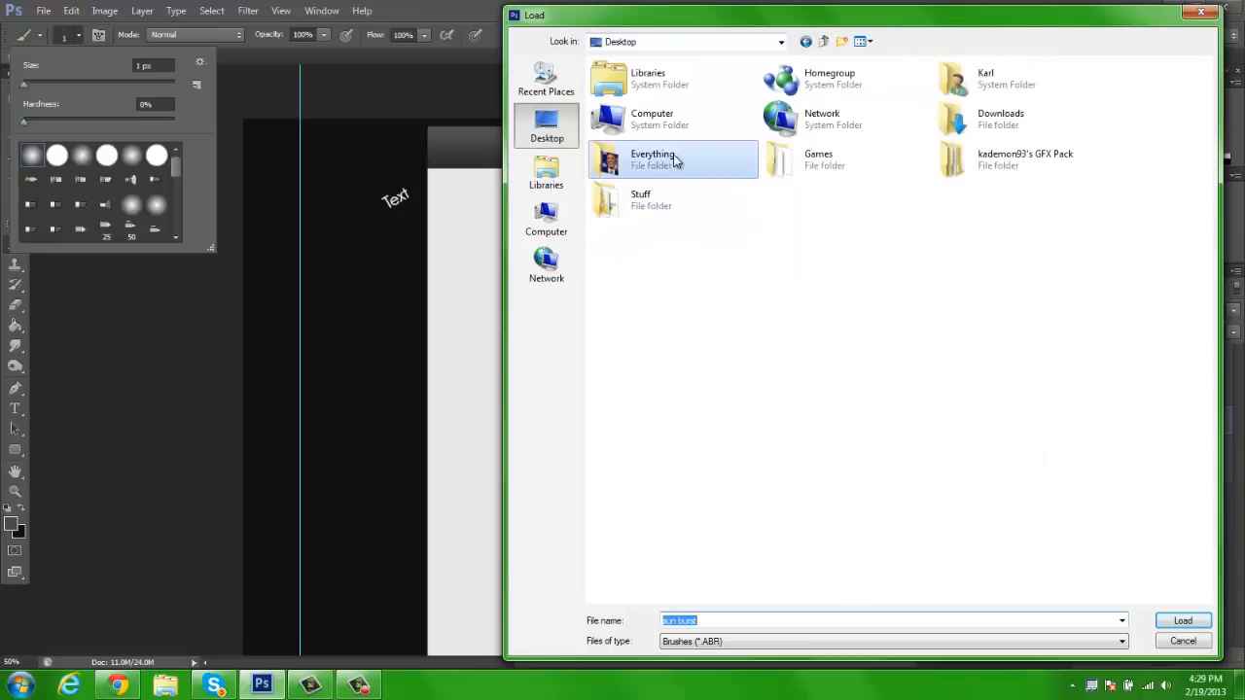
double_click(673, 159)
double_click(676, 157)
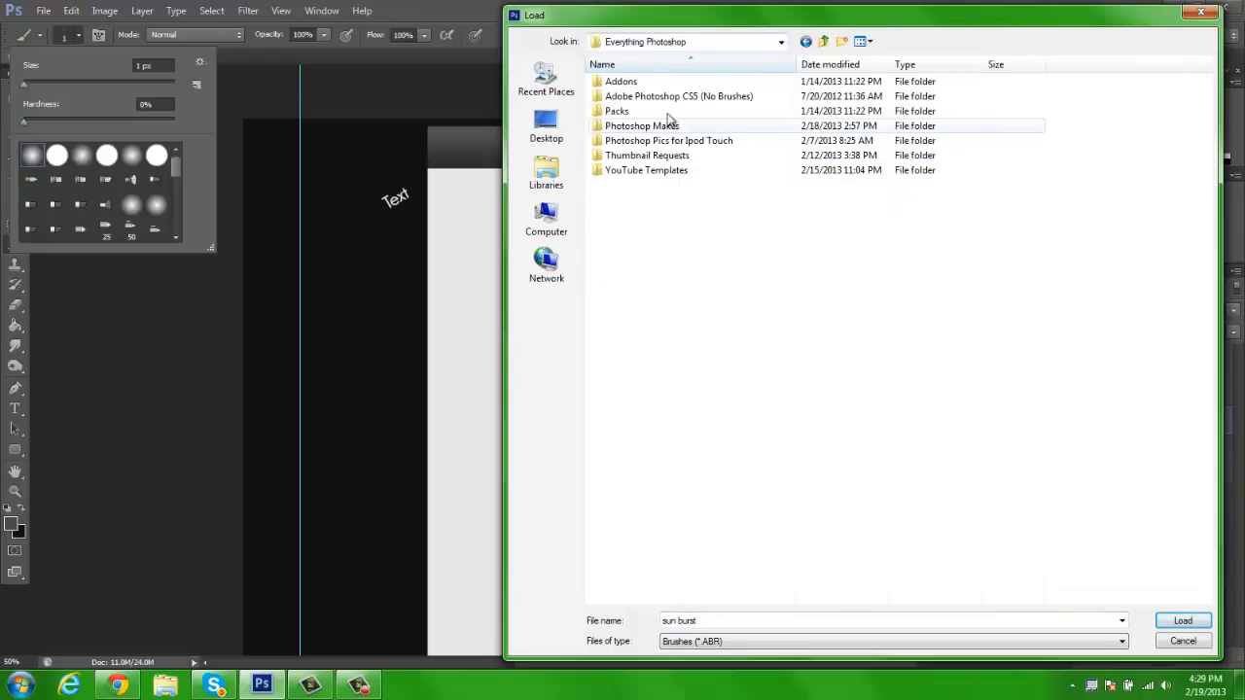
double_click(658, 84)
double_click(657, 83)
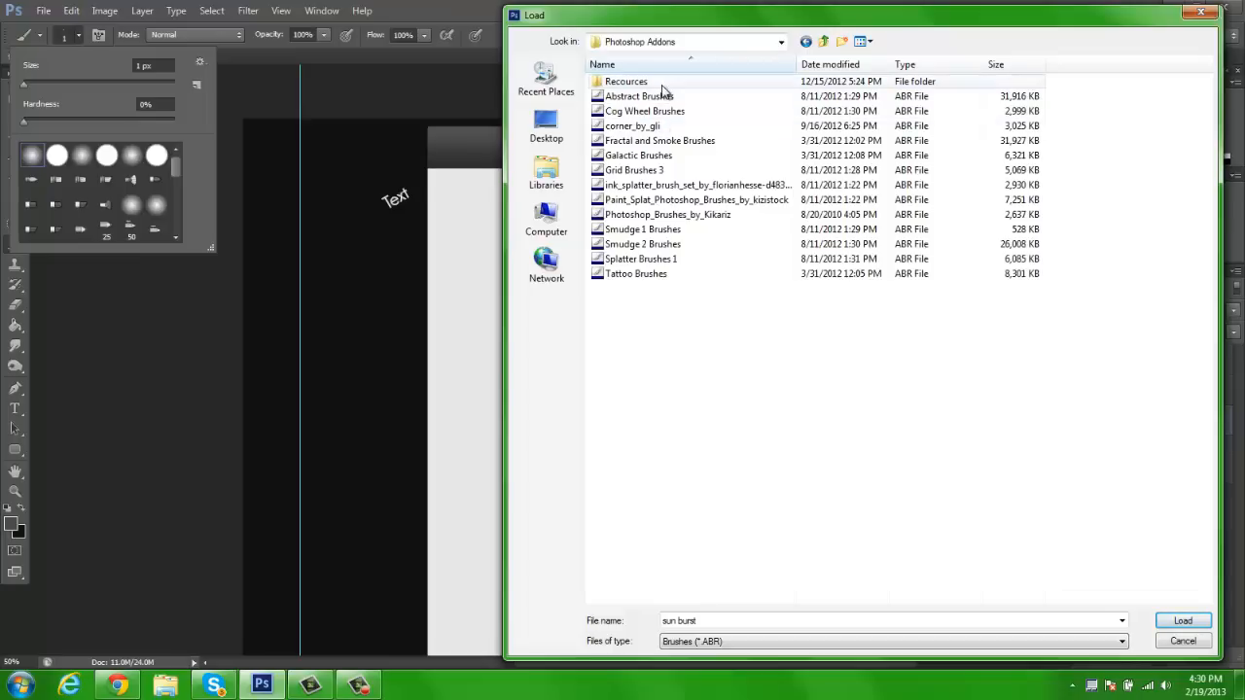
double_click(658, 82)
scroll(681, 484, "down", 1)
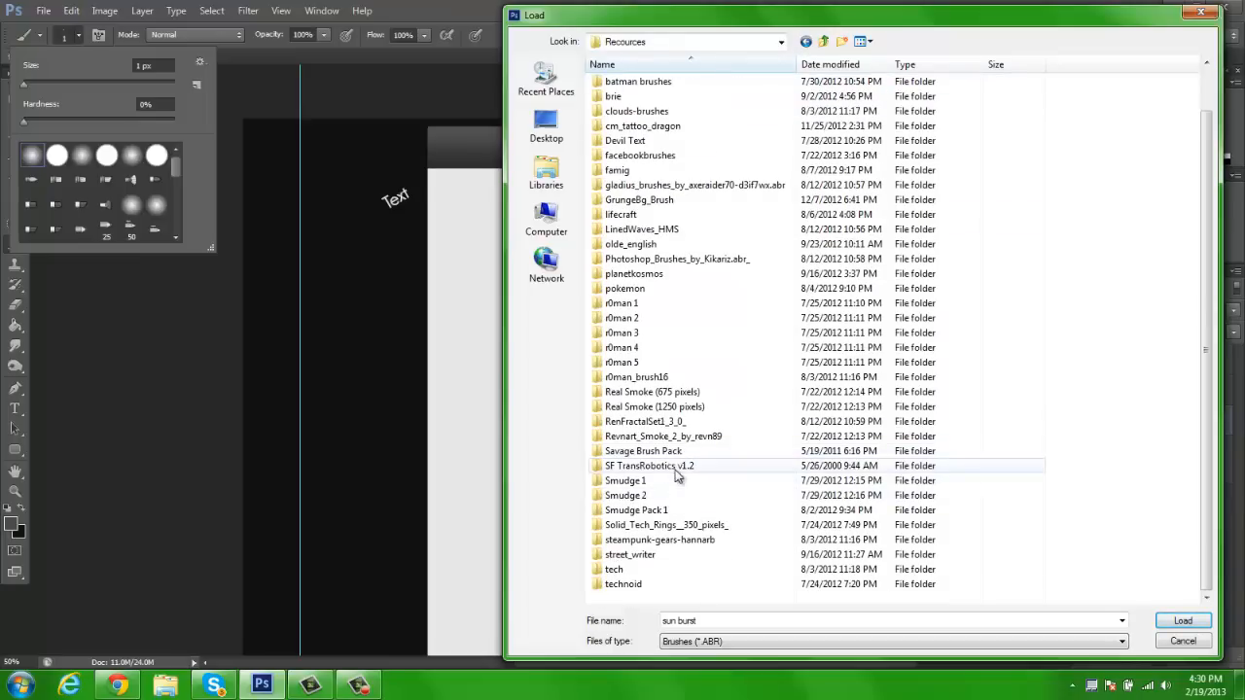
left_click(823, 40)
left_click(823, 41)
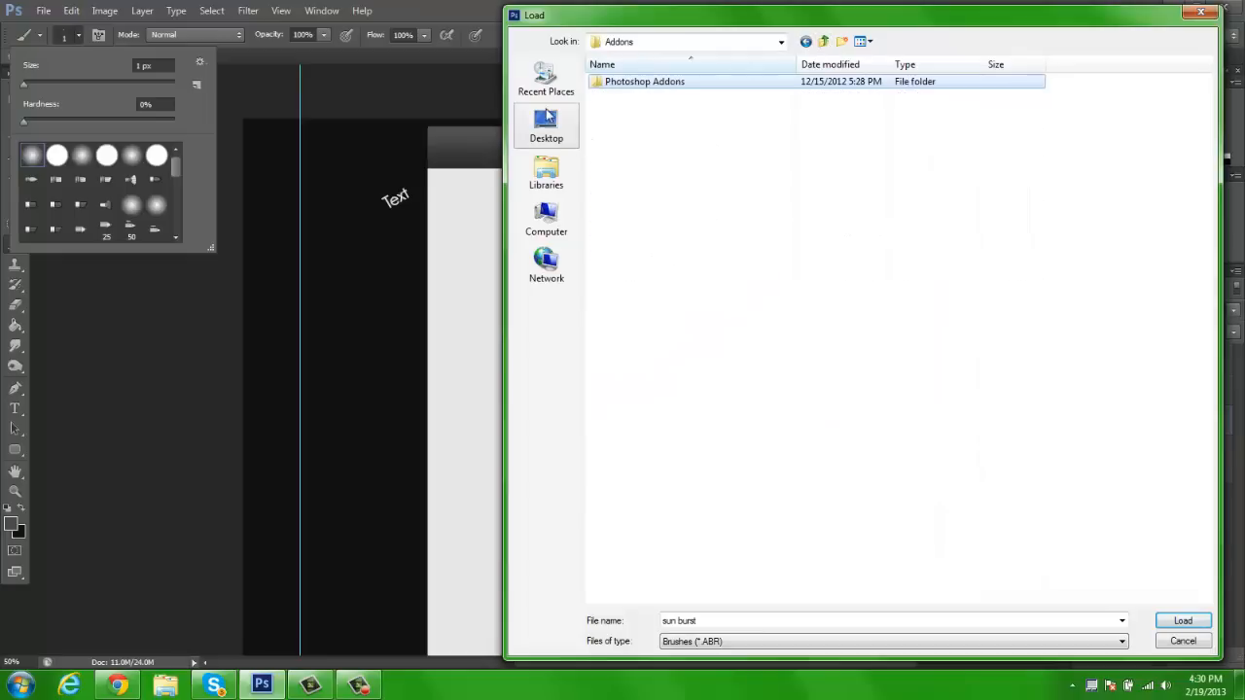
Load the brush file from the Risingsun_Brush folder in Downloads into the brush presets
left_click(565, 124)
double_click(982, 119)
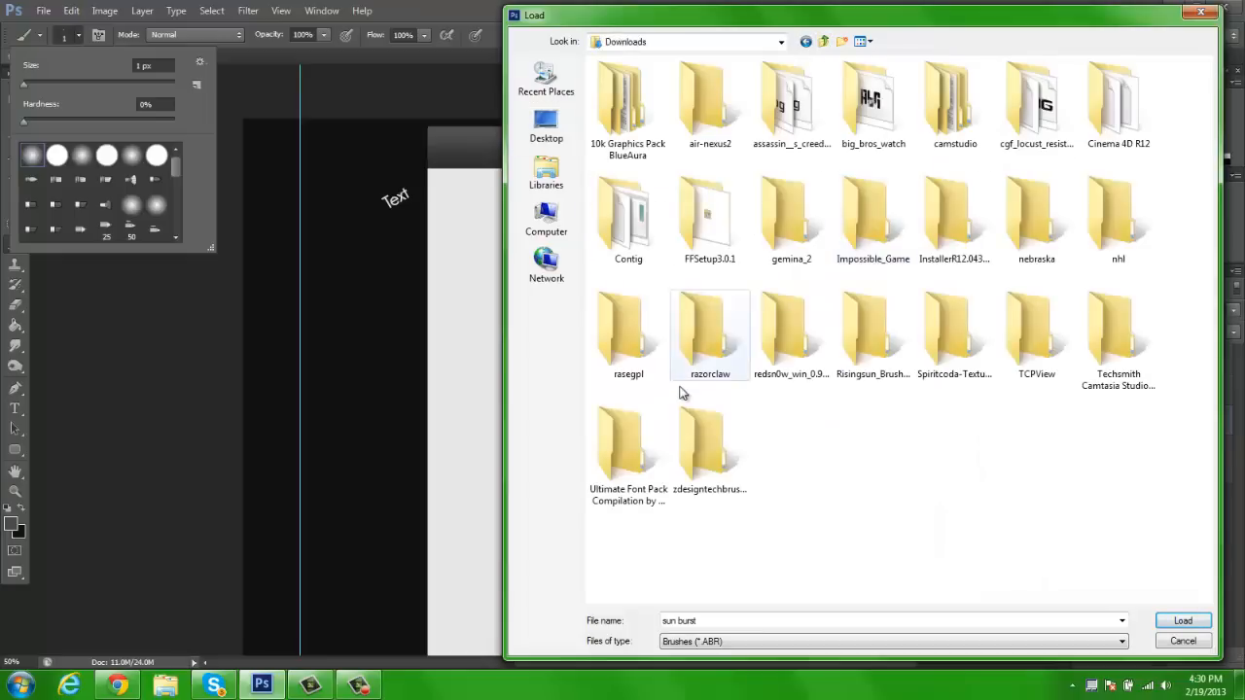
double_click(654, 136)
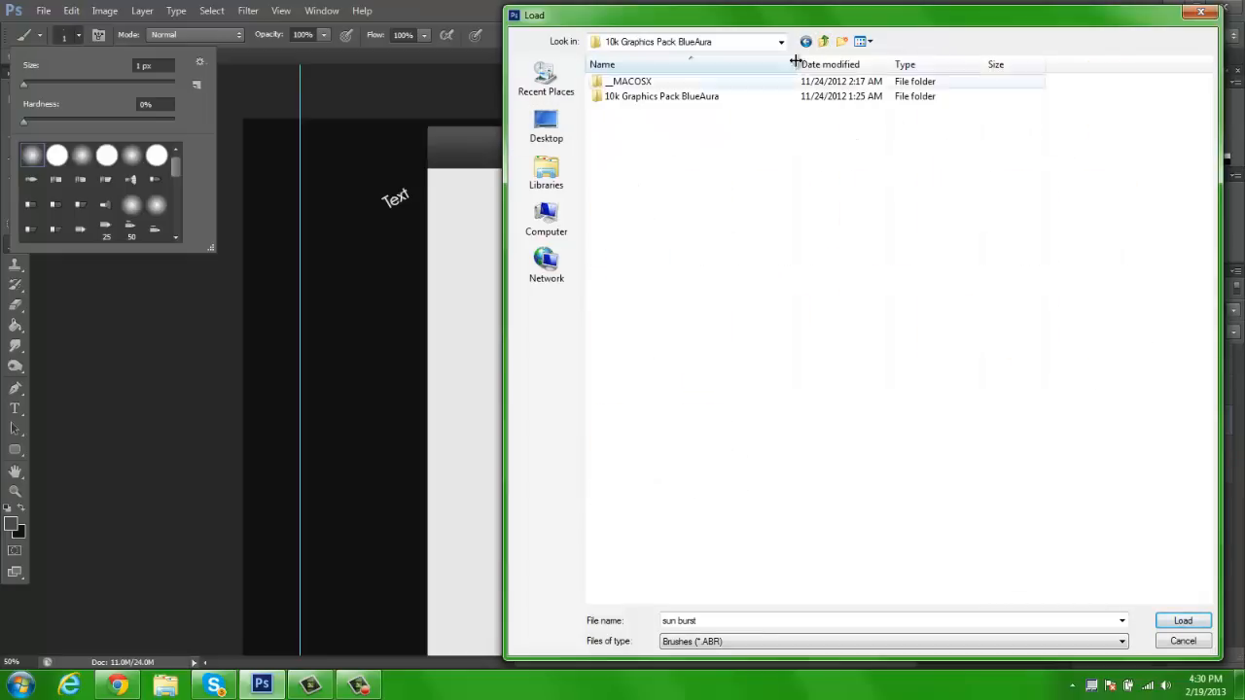
double_click(709, 109)
left_click(727, 348)
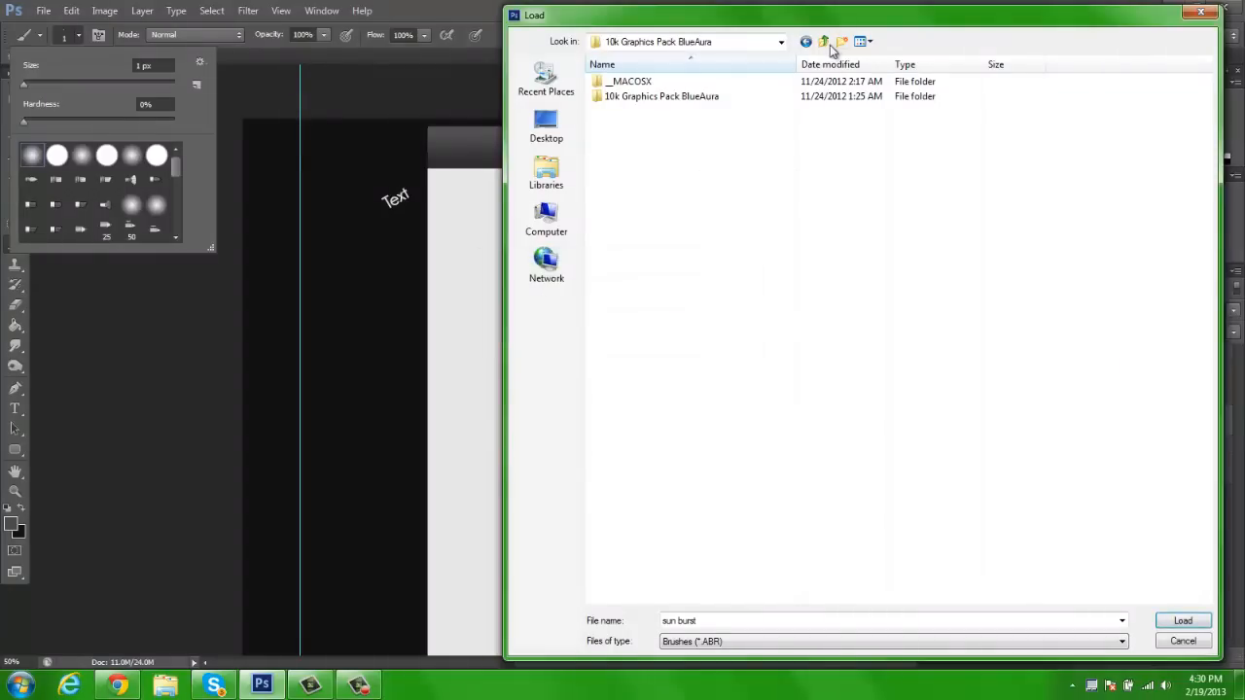
left_click(823, 41)
left_click(651, 453)
left_click(873, 336)
double_click(874, 336)
double_click(672, 83)
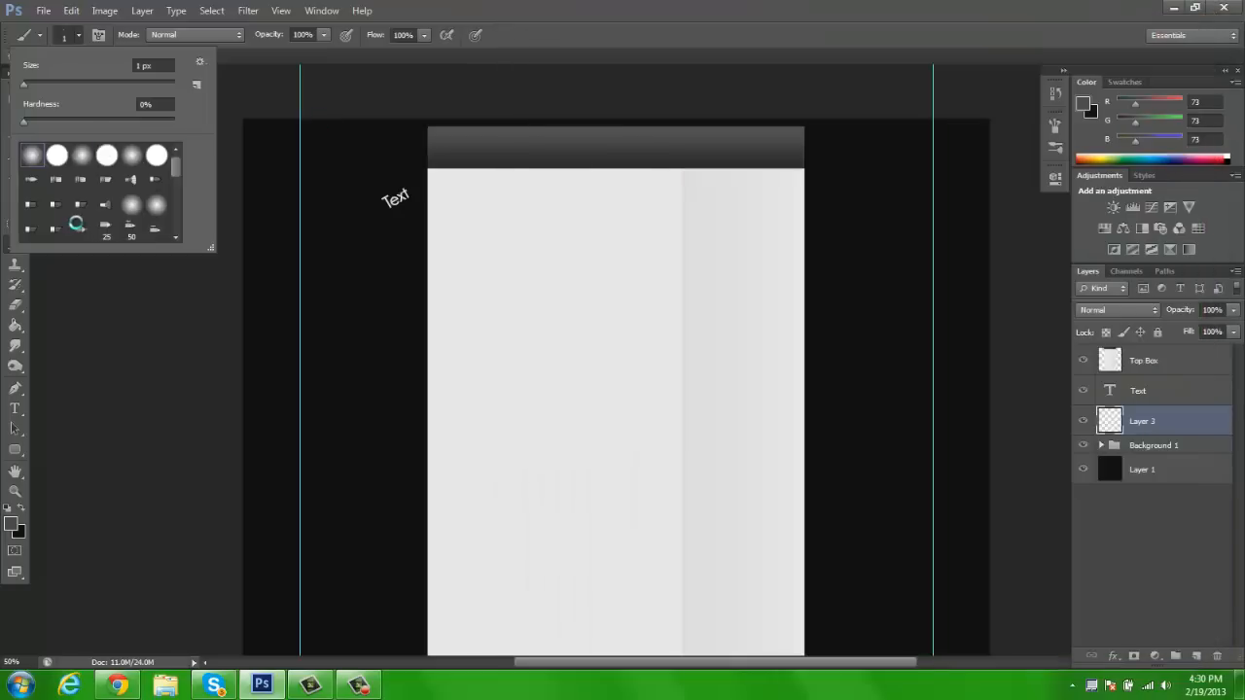
Try stamping a 1280 px sunburst brush in dark grey on Layer 3 over the page's upper part, and undo it
scroll(79, 224, "down", 5)
left_click(41, 231)
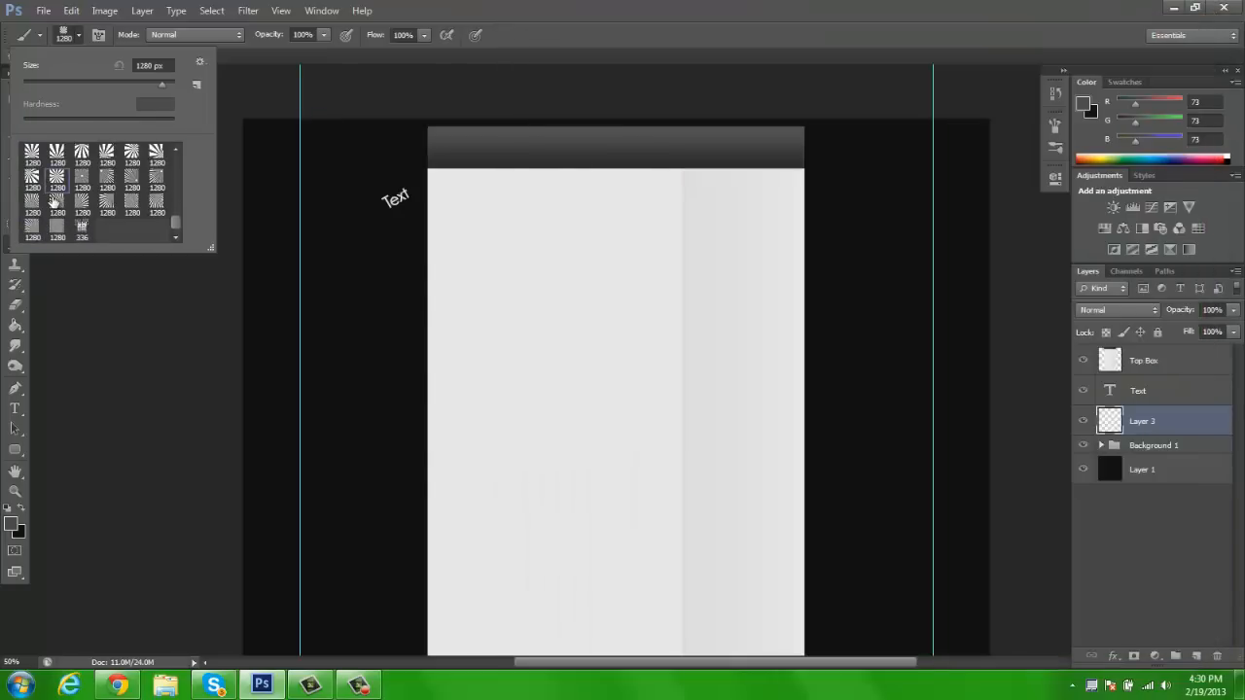
left_click(501, 384)
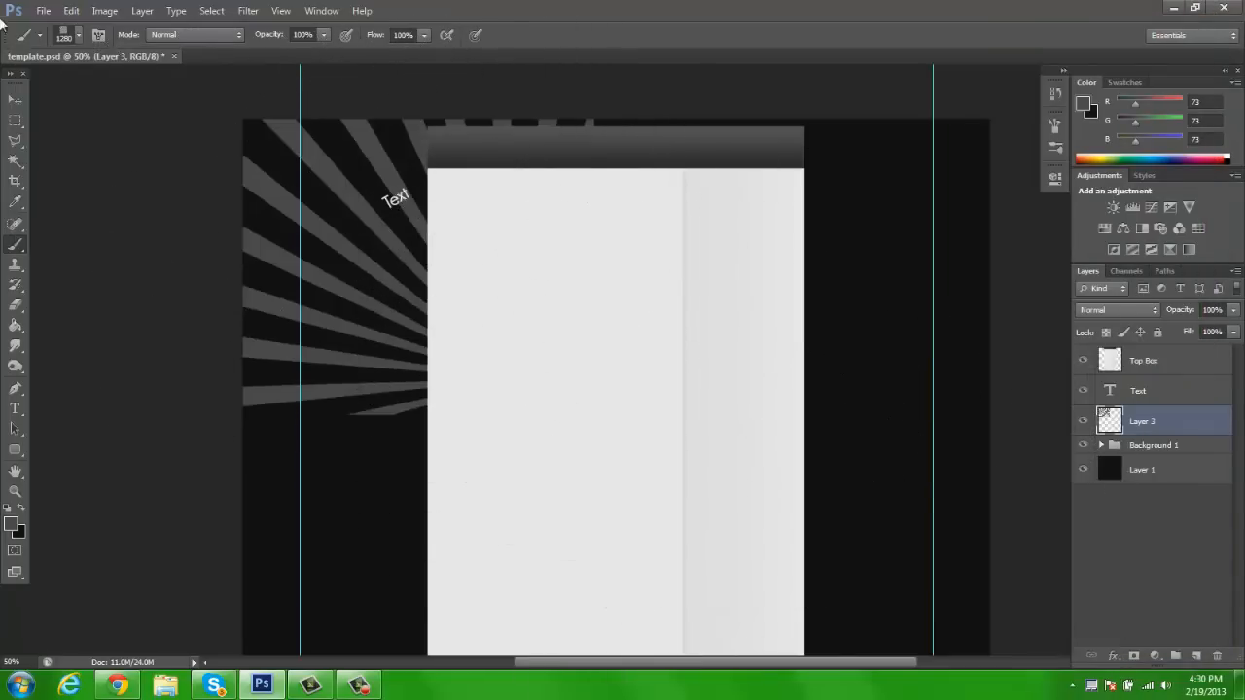
key("ctrl+z")
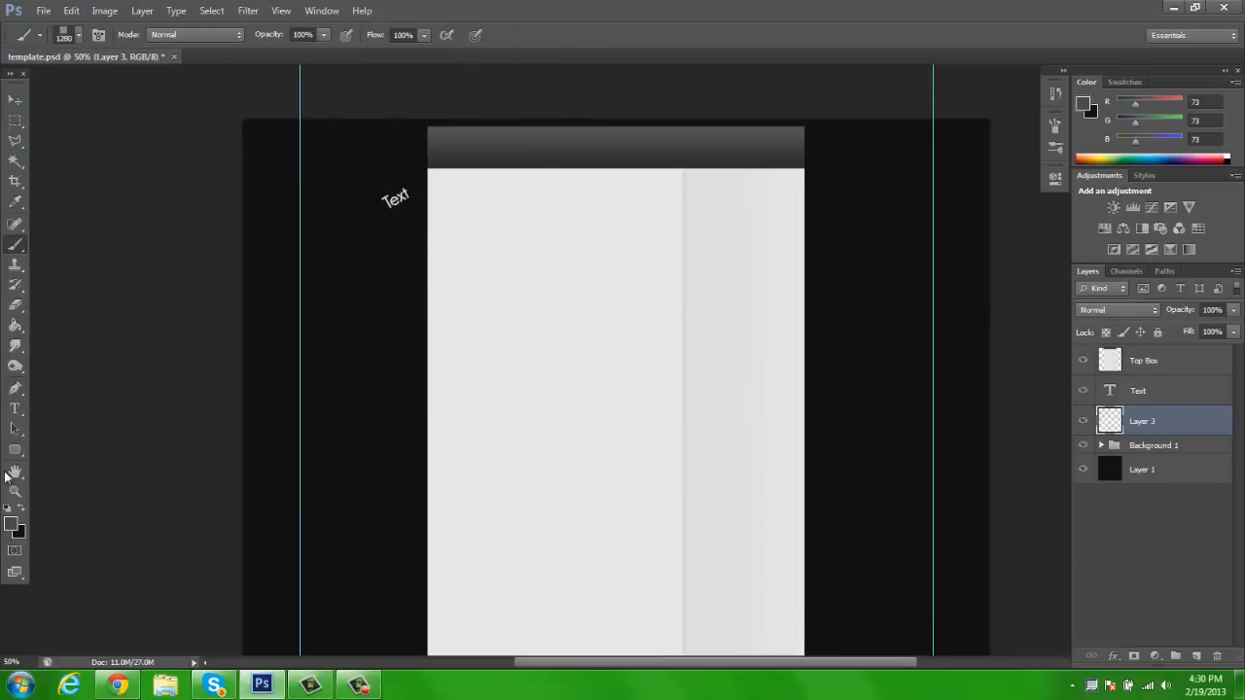
Set the foreground color to light grey #d7d7d7 and stamp the 1280 px open-centred sunburst brush on Layer 3 at the page's left edge, beside Text
left_click(14, 529)
left_click(802, 148)
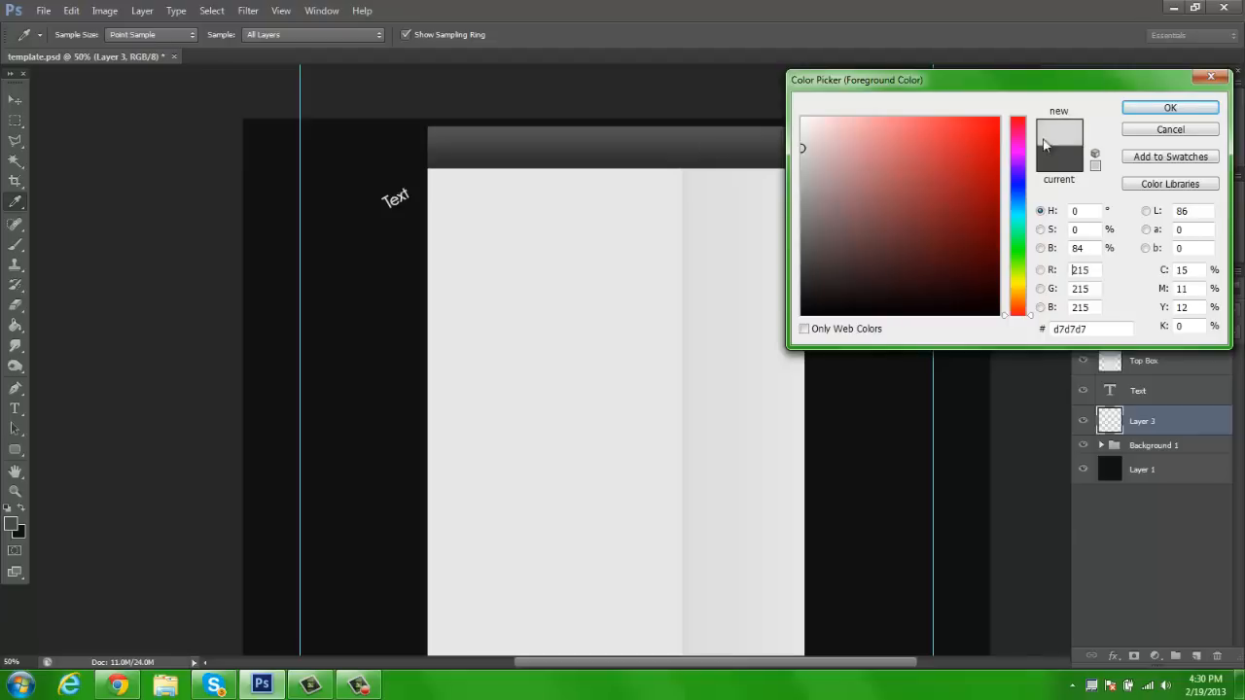
left_click(1138, 114)
left_click(77, 35)
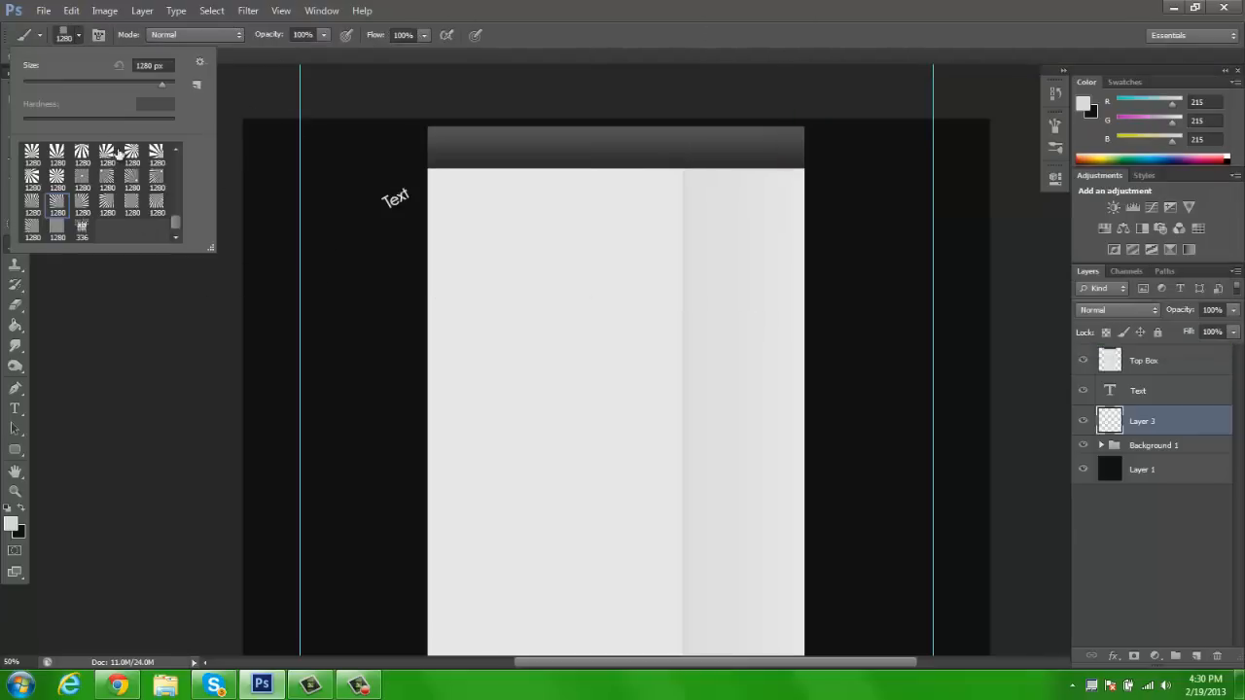
left_click(78, 172)
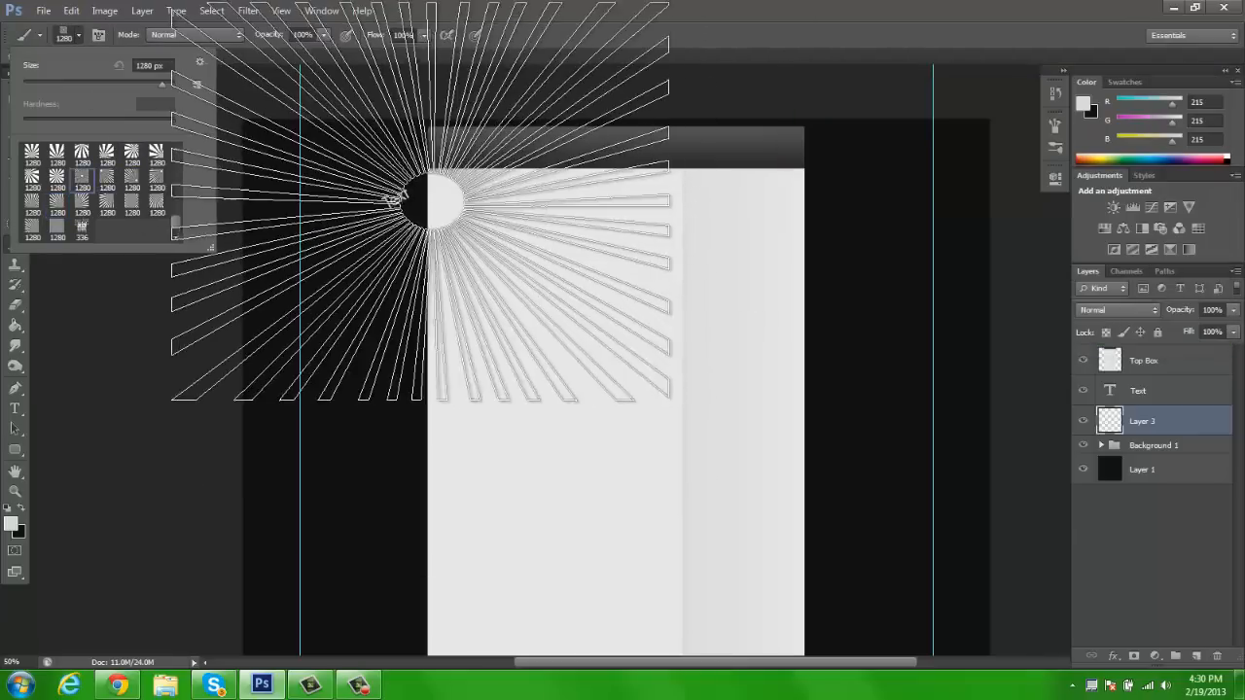
left_click(449, 224)
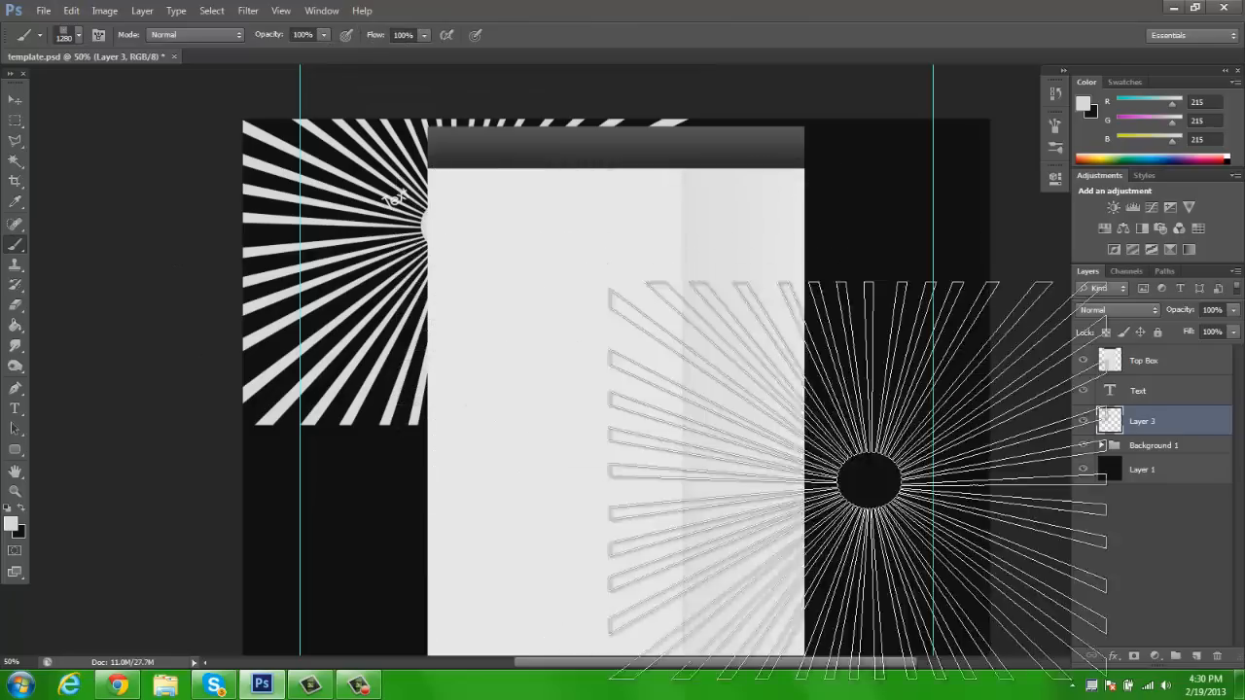
Fade the sunburst's outer ray ends and dim the rays around Text with a large soft eraser at 50% opacity, finishing at 400 px
key("e")
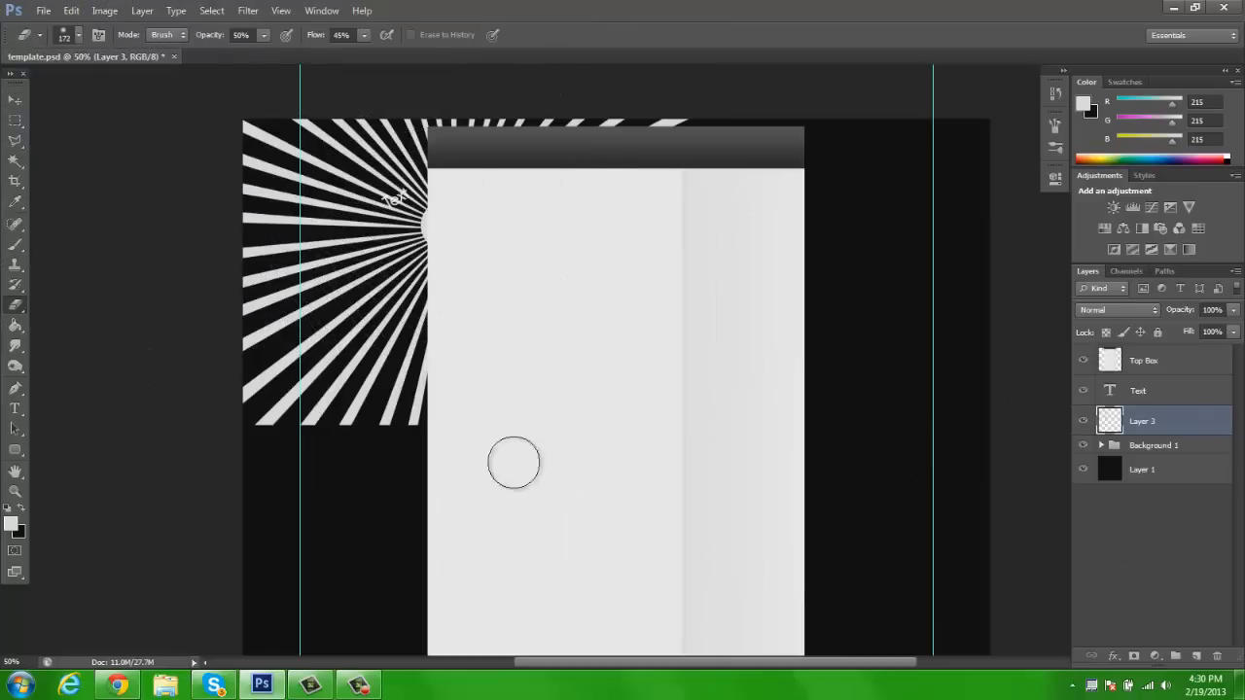
key("bracketright")
key("bracketright")
key("bracketright")
key("bracketright")
key("bracketright")
key("bracketright")
key("bracketright")
key("bracketright")
key("bracketright")
key("bracketright")
key("bracketright")
key("bracketleft")
key("bracketleft")
key("bracketleft")
key("bracketleft")
key("bracketleft")
mouse_move(337, 458)
left_mouse_down()
mouse_move(266, 458)
mouse_move(351, 440)
mouse_move(379, 450)
mouse_move(218, 385)
mouse_move(348, 413)
mouse_move(514, 487)
mouse_move(283, 459)
mouse_move(105, 357)
mouse_move(179, 113)
mouse_move(174, 330)
mouse_move(601, 109)
mouse_move(806, 139)
mouse_move(774, 135)
mouse_move(754, 108)
mouse_move(481, 77)
mouse_move(336, 83)
mouse_move(231, 125)
mouse_move(150, 299)
mouse_move(170, 408)
mouse_move(224, 451)
left_mouse_up()
key("bracketleft")
key("bracketleft")
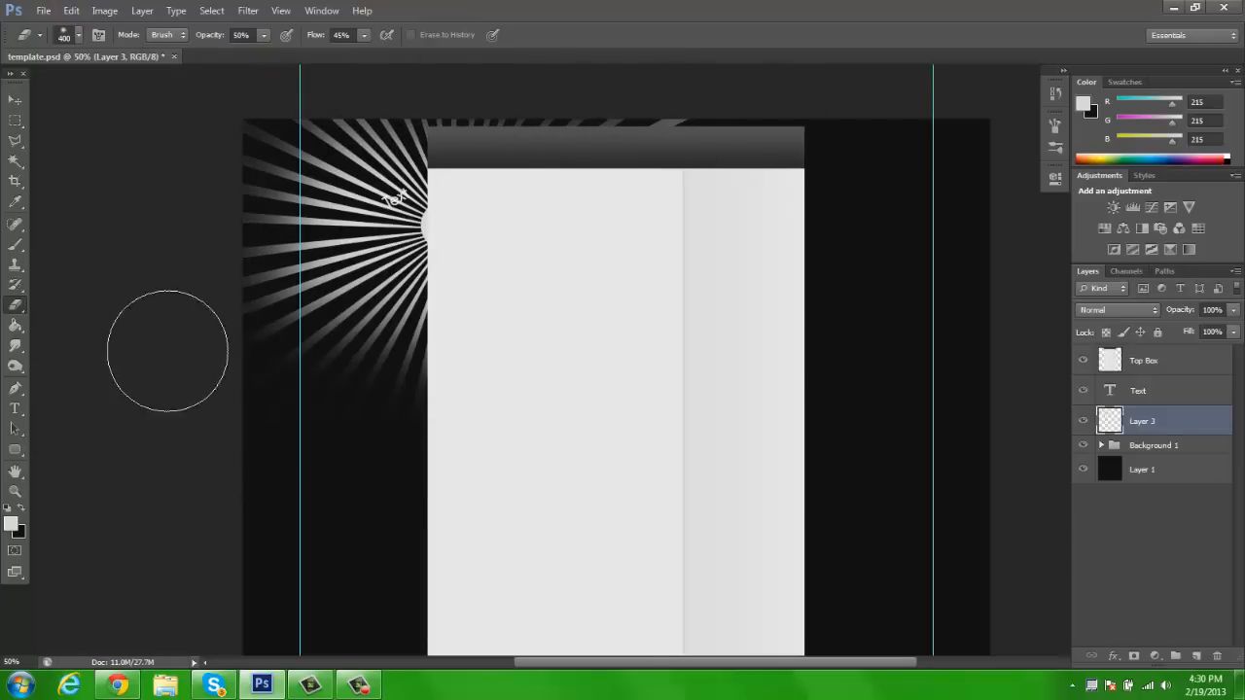
mouse_move(392, 172)
left_mouse_down()
mouse_move(399, 246)
mouse_move(534, 172)
left_mouse_up()
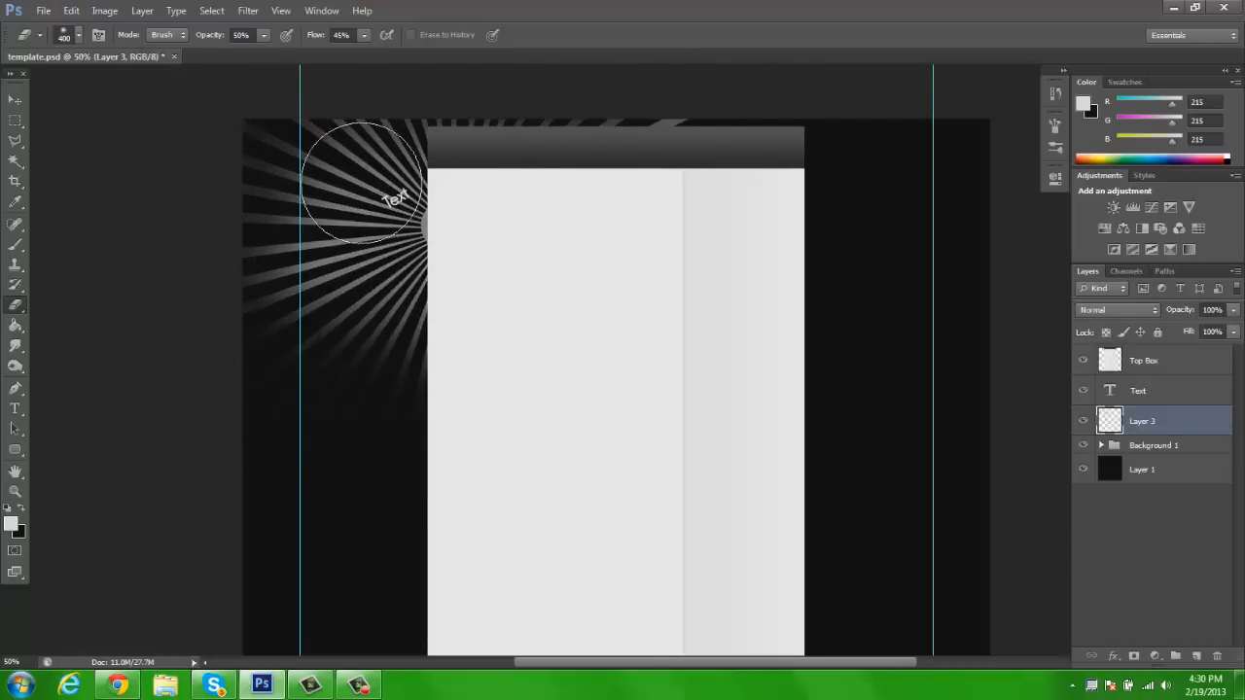
Add a 2 px black outside Stroke effect to the Text layer
left_click(13, 100)
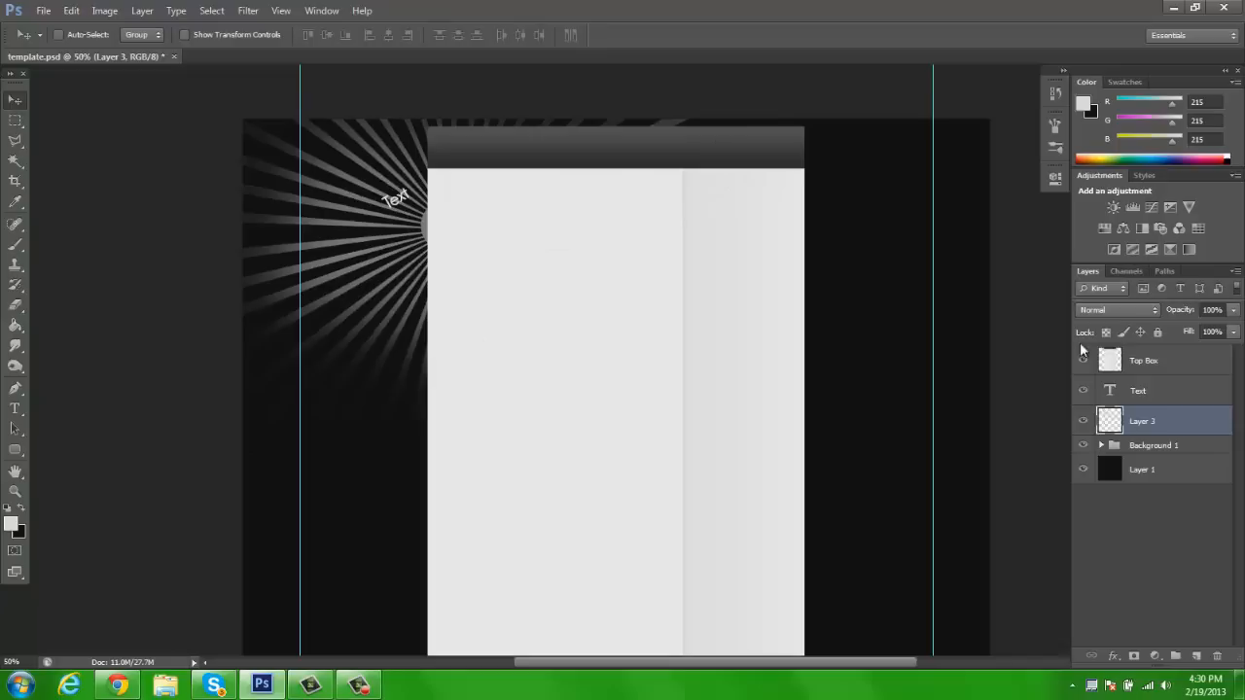
right_click(1158, 400)
left_click(1017, 100)
left_click(798, 183)
left_click_drag(1068, 116, 909, 109)
type("1")
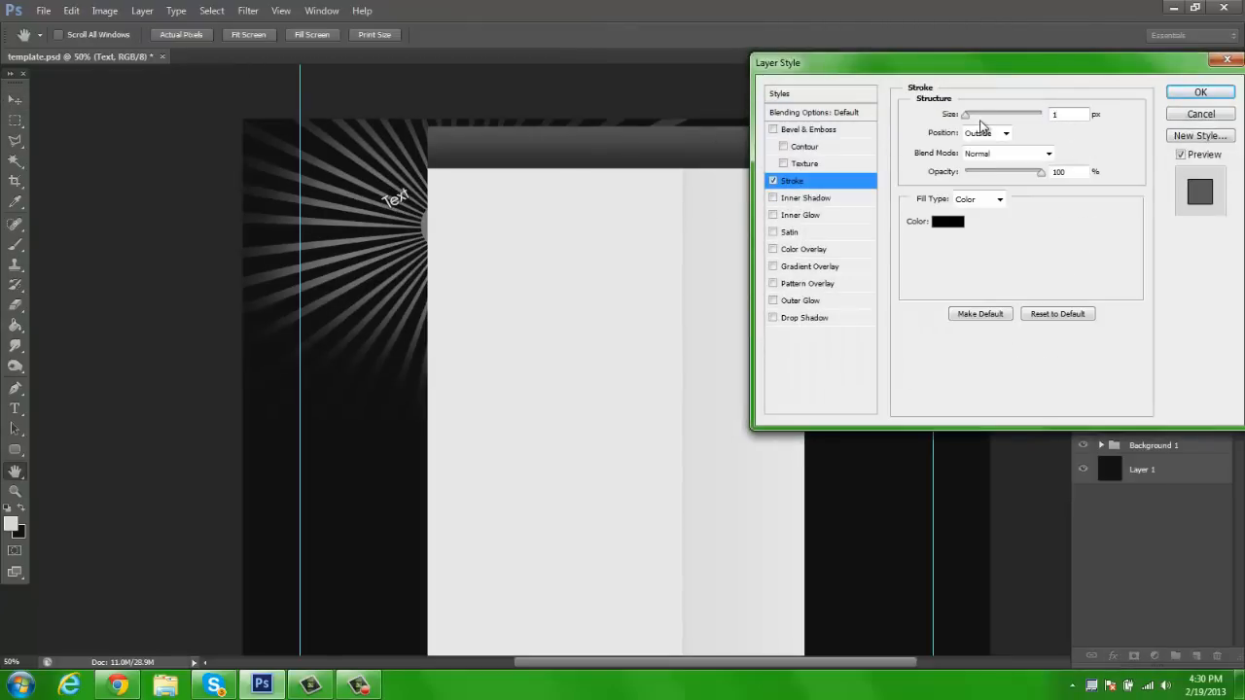
type("22")
Add a cyan #00fcff Color Overlay to the Text layer and apply the layer style
left_click(804, 250)
left_click(1073, 114)
left_click_drag(856, 190, 932, 223)
left_click(1020, 216)
left_click_drag(971, 156, 1092, 96)
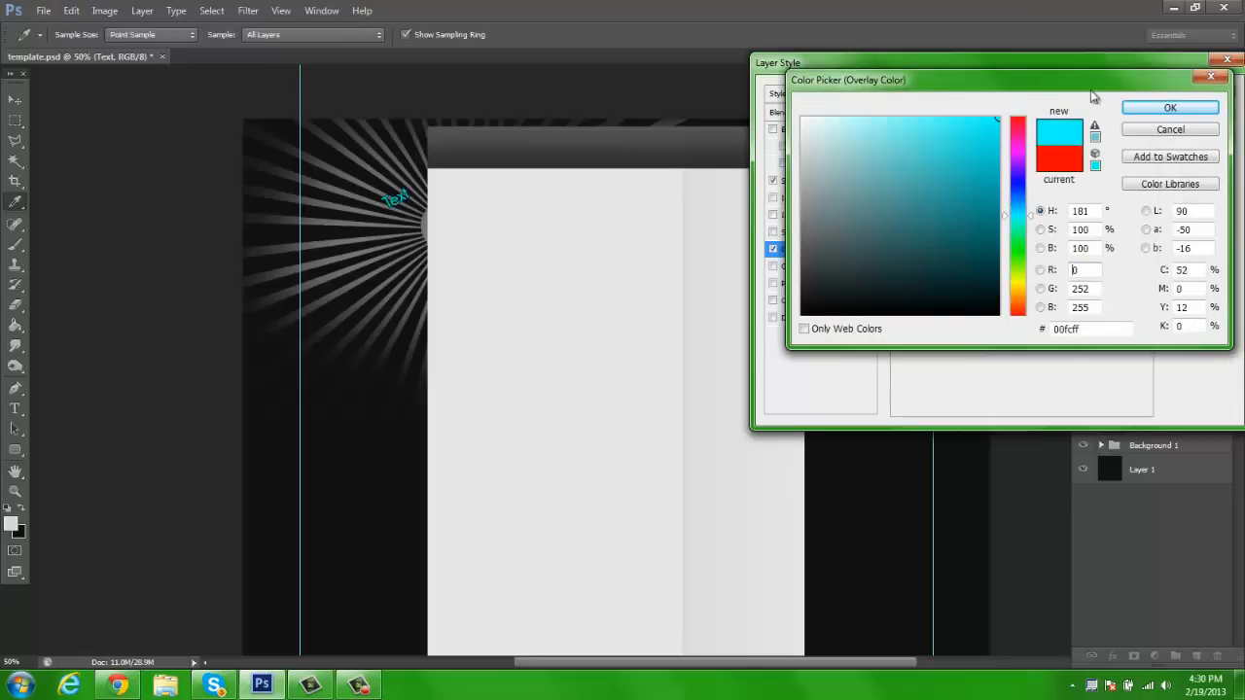
left_click(1172, 110)
left_click(1198, 87)
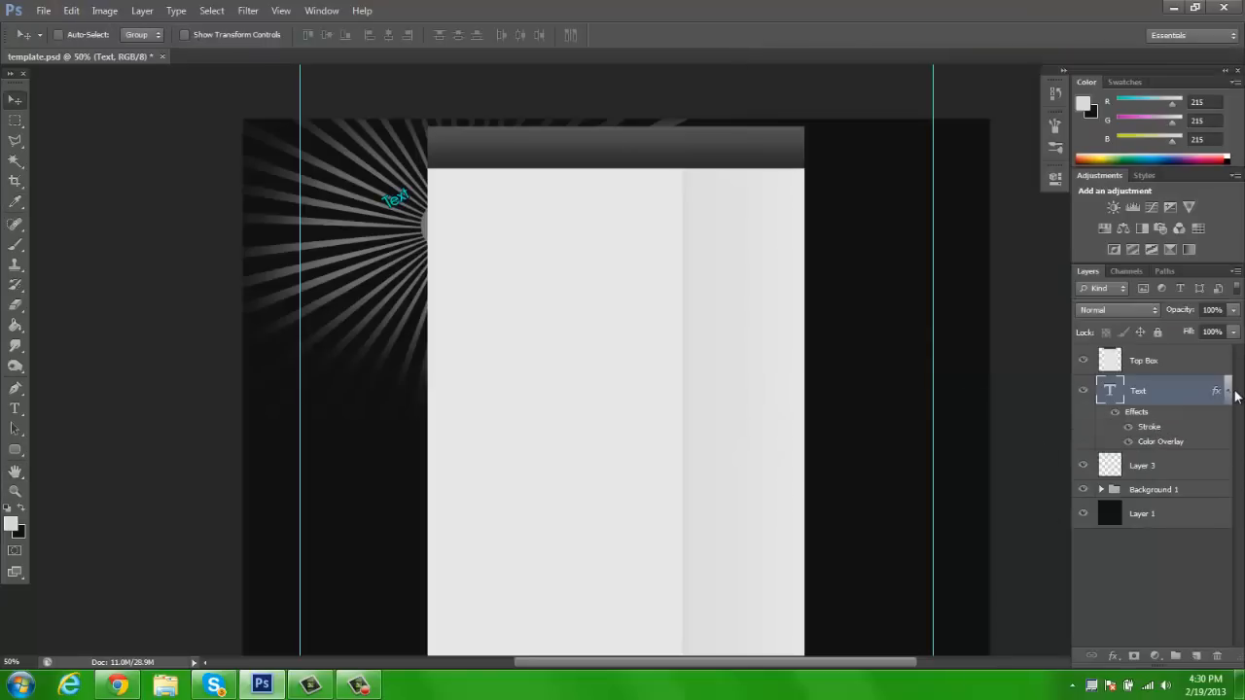
Try a blue #00aeff Color Overlay at 50% opacity on the Layer 3 sunburst, and undo it
right_click(1183, 420)
left_click(1040, 136)
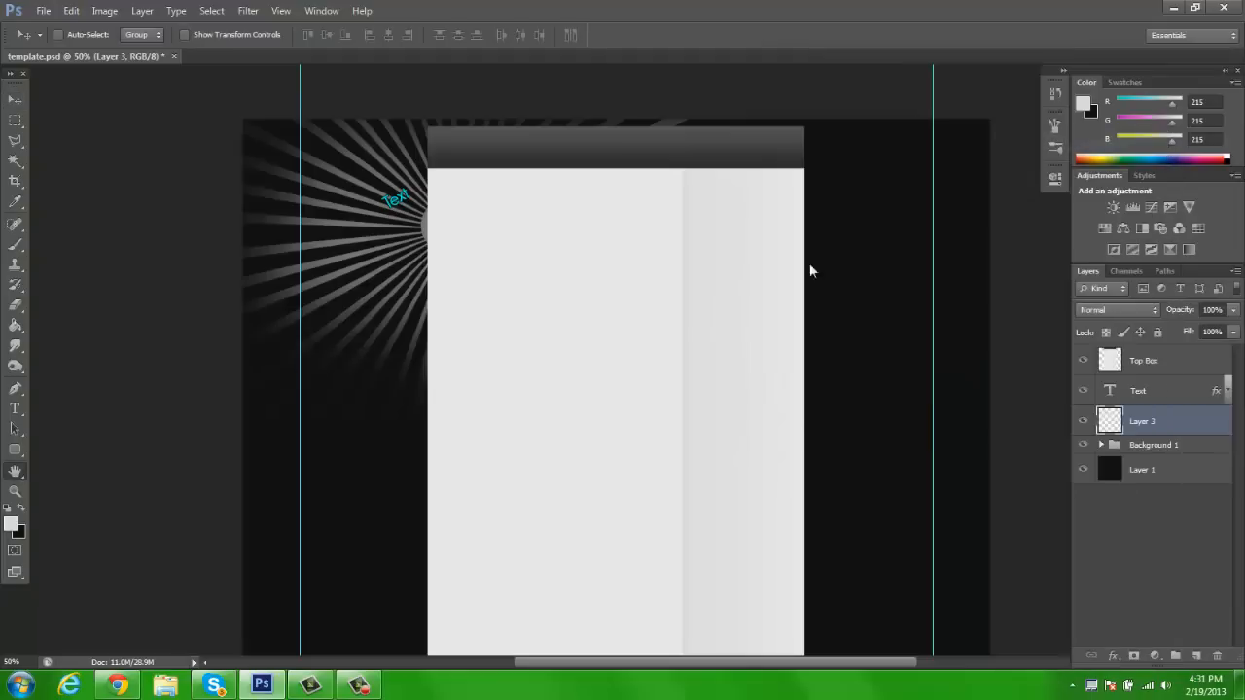
left_click(803, 249)
left_click(1074, 114)
left_click(1018, 215)
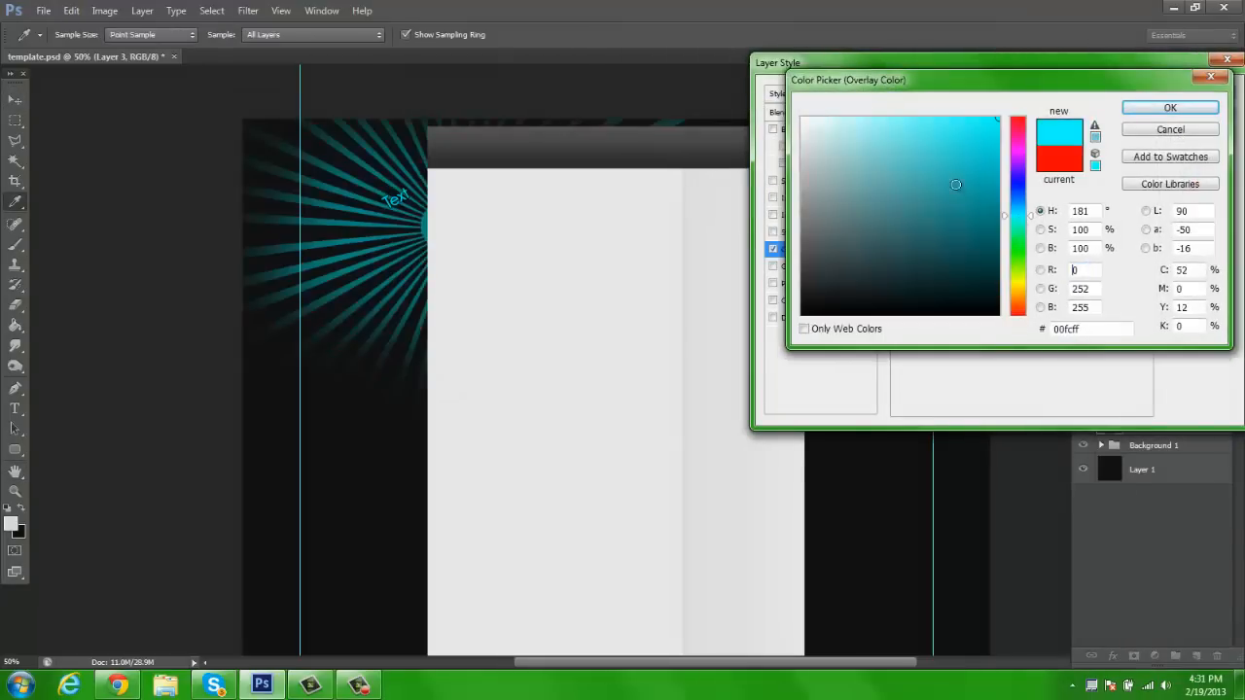
mouse_move(1018, 221)
left_mouse_down()
mouse_move(1019, 197)
mouse_move(1018, 220)
mouse_move(1020, 197)
mouse_move(1016, 207)
left_mouse_up()
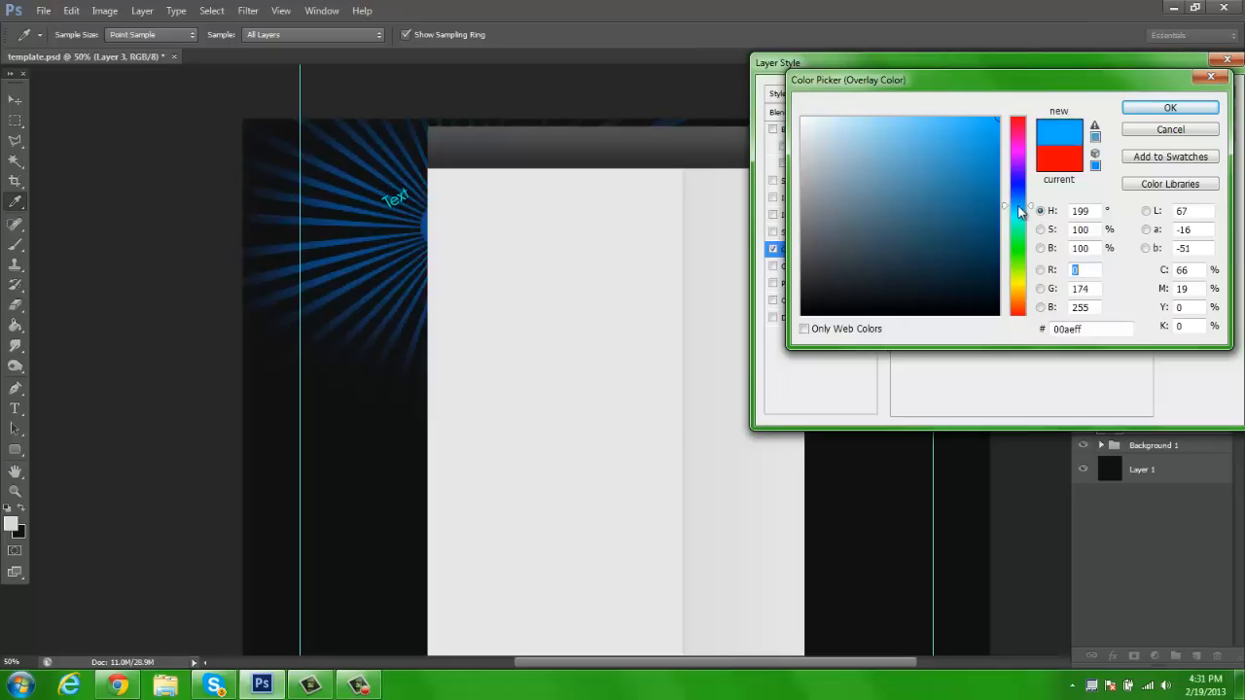
left_click(1156, 111)
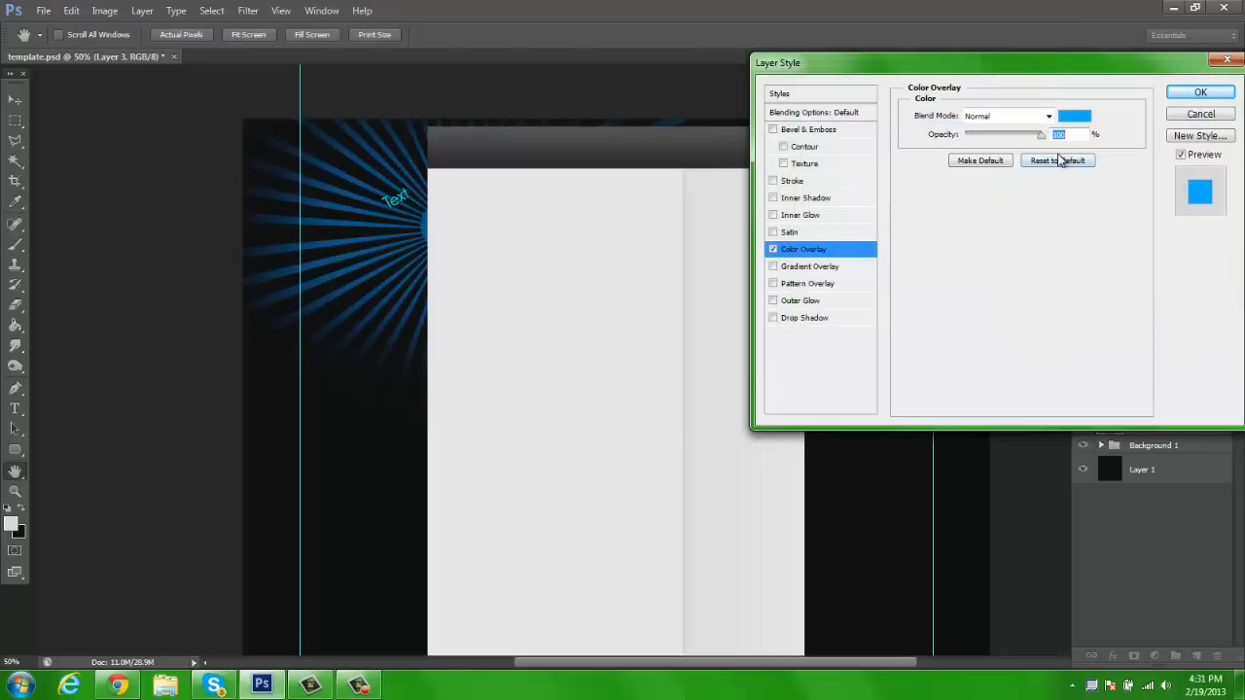
type("50")
left_click(1179, 95)
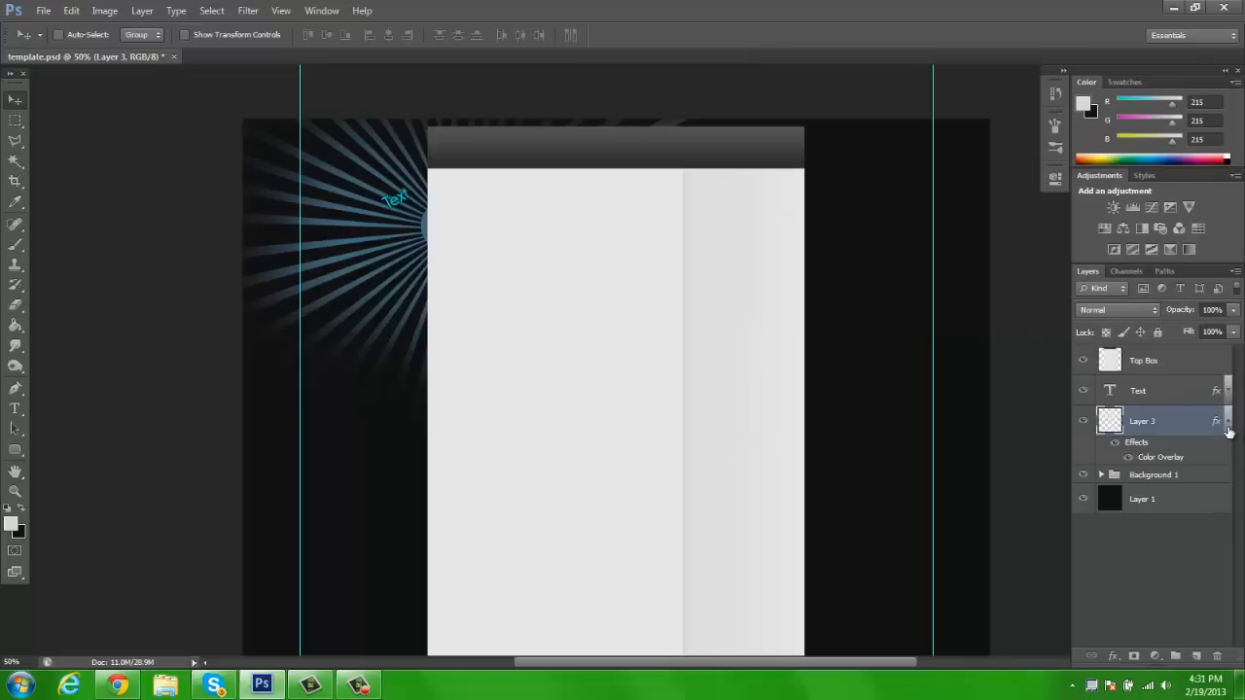
left_click(1228, 421)
key("ctrl+z")
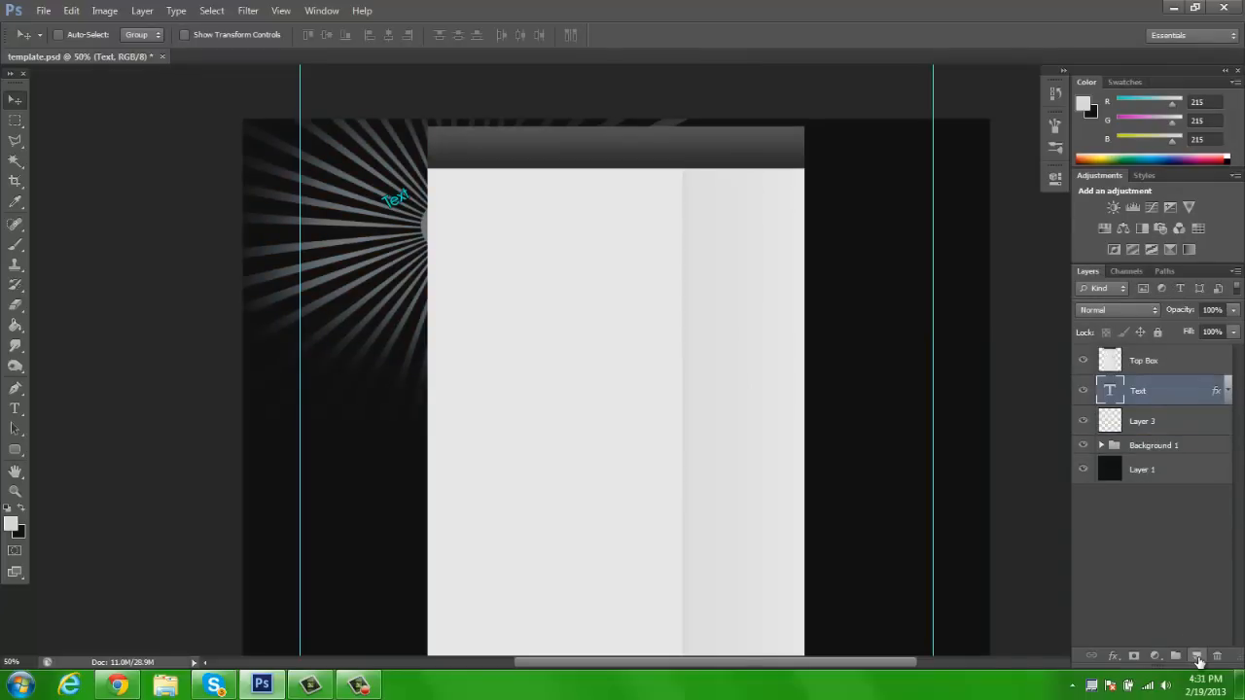
Add a new empty layer directly above Layer 3 and ready the sunburst brush for it
left_click(1143, 418)
left_click(1197, 657)
key("b")
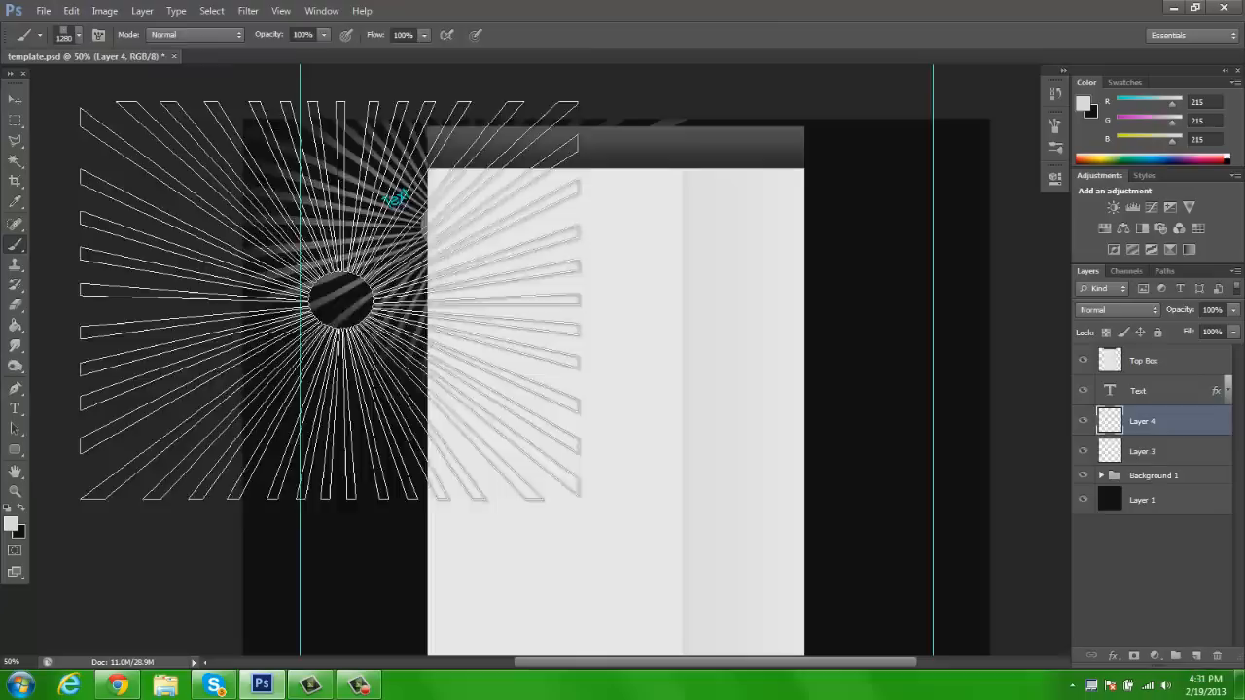
Paint a large light-grey glow around the sunburst on Layer 4 with a 1280 px soft round brush at 0% hardness
left_click(79, 36)
scroll(59, 183, "up", 5)
left_click(34, 156)
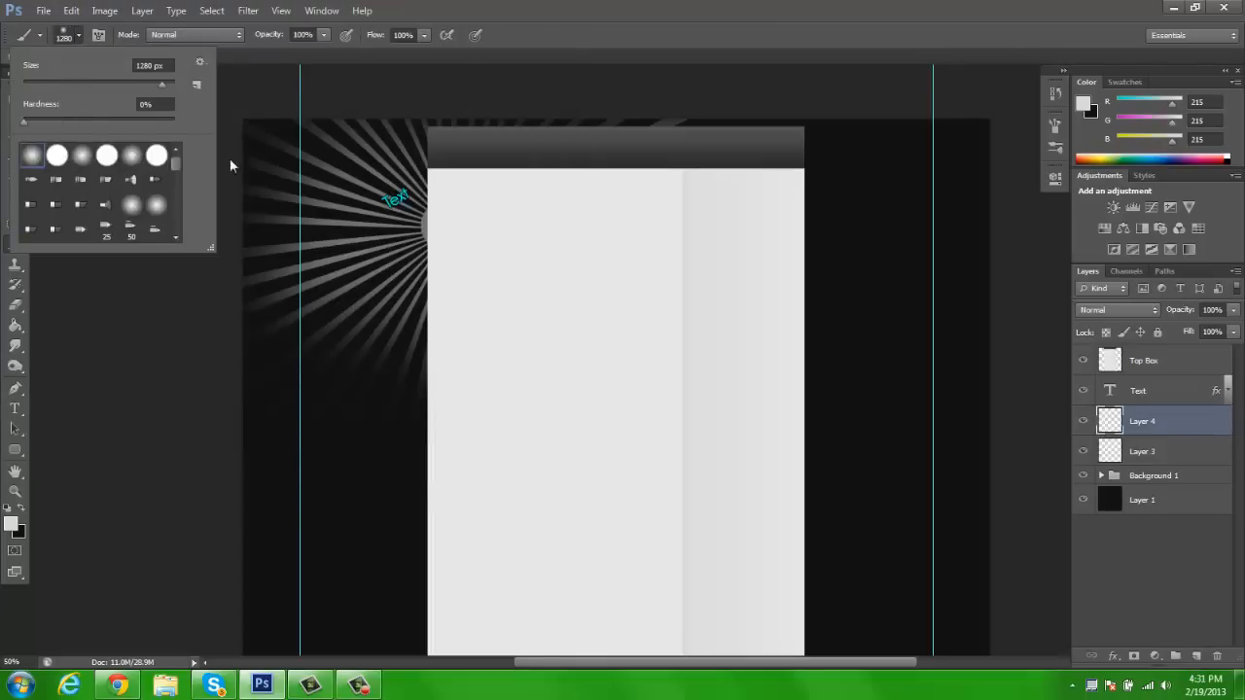
left_click(603, 341)
left_click(542, 255)
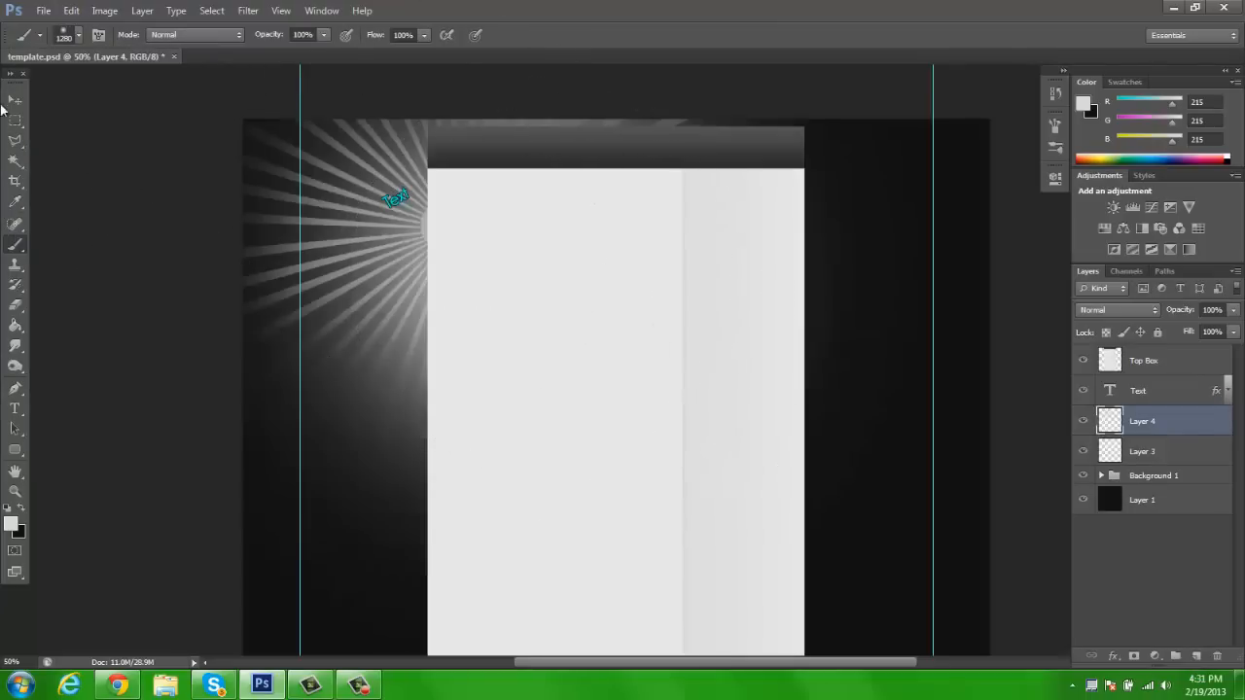
Set Layer 4's blend mode to Soft Light
key("v")
left_click(1101, 310)
left_click(1099, 212)
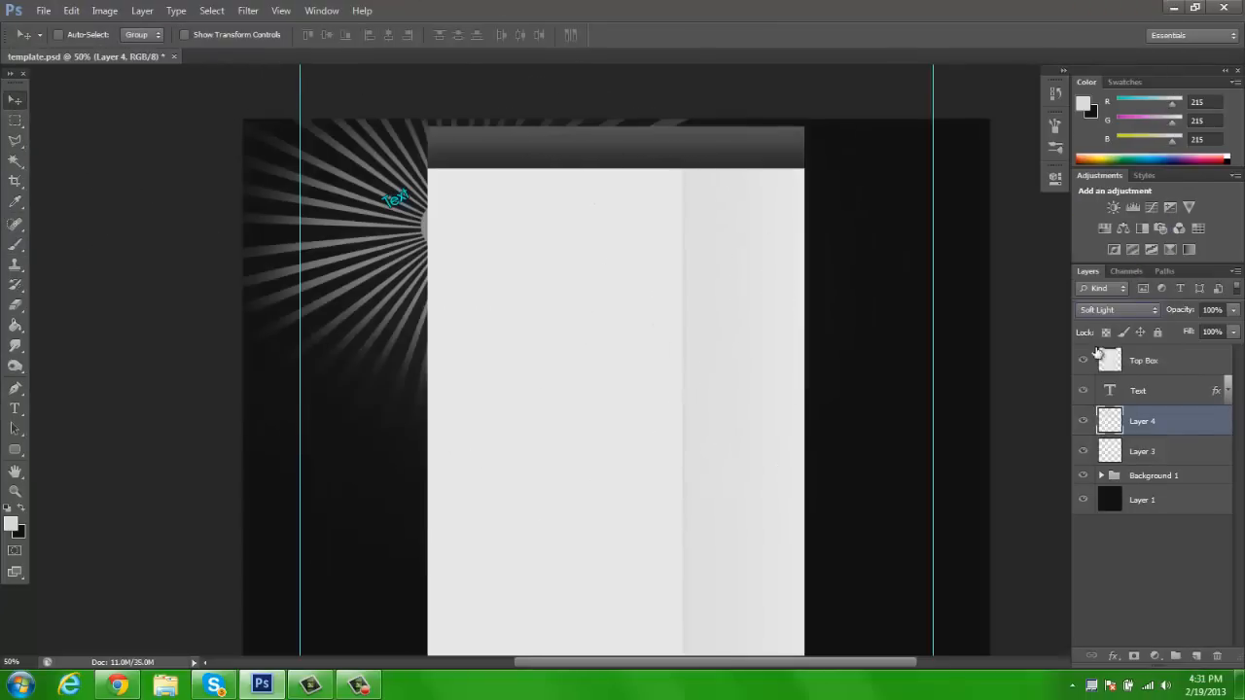
Hide Layer 4 and Layer 3 and put both layers into a group
left_click(1088, 426)
left_click(1087, 426)
left_click(1083, 421)
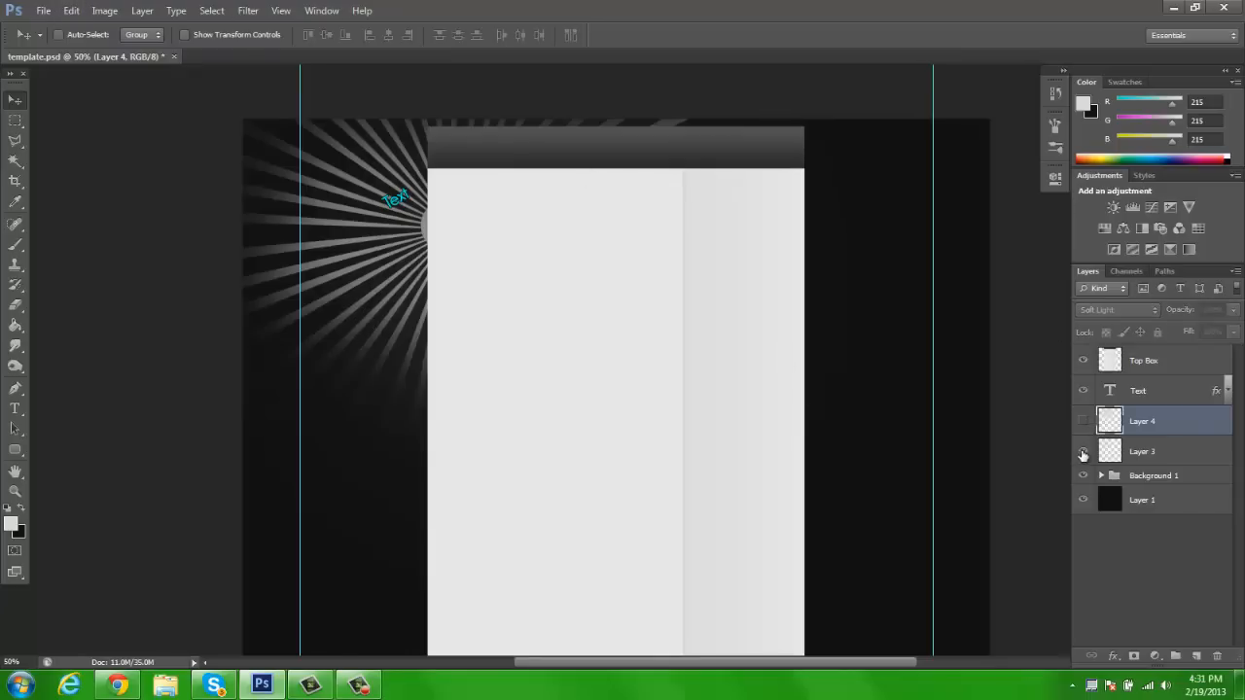
left_click(1149, 453, "shift")
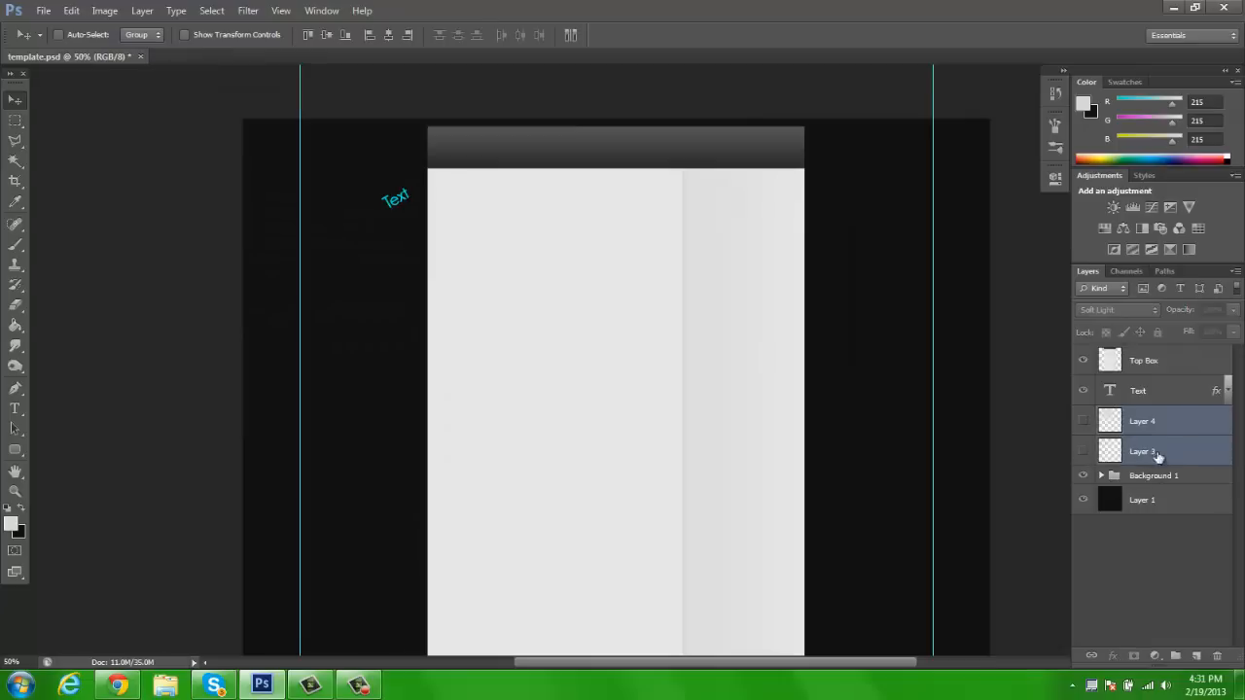
key("ctrl+g")
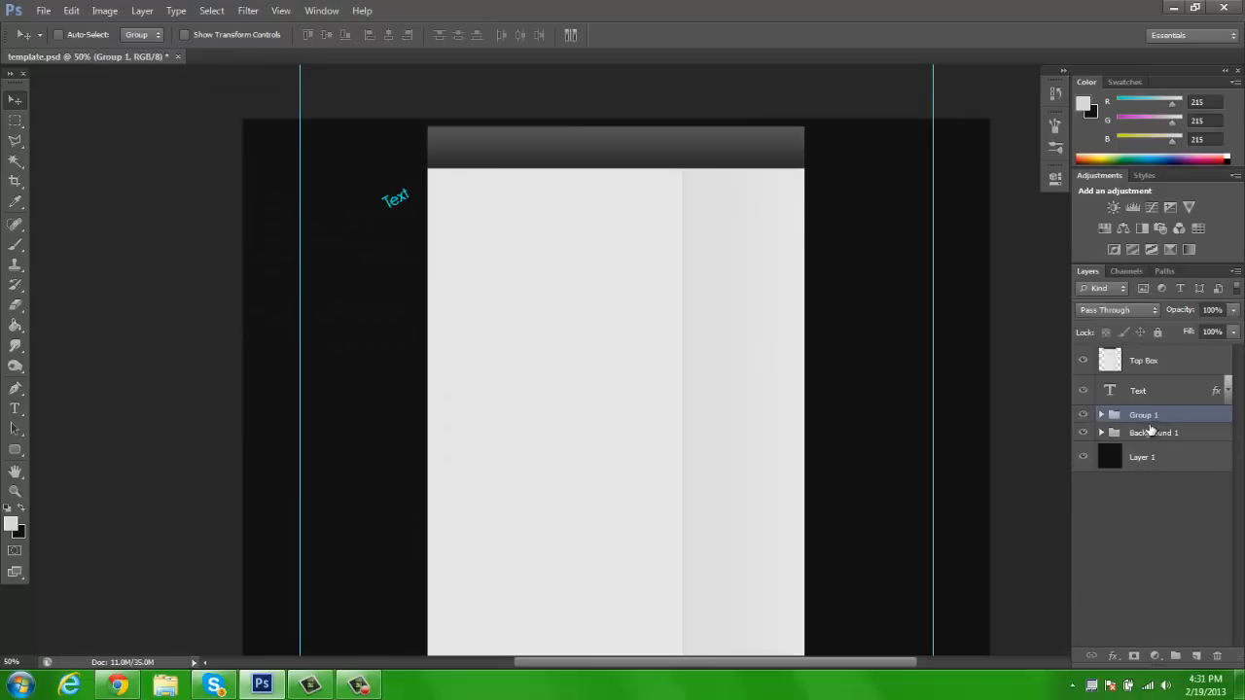
Add a new layer above Group 1 and fill a rectangular selection below the text with red #ff0000
left_click(1193, 656)
left_click(14, 120)
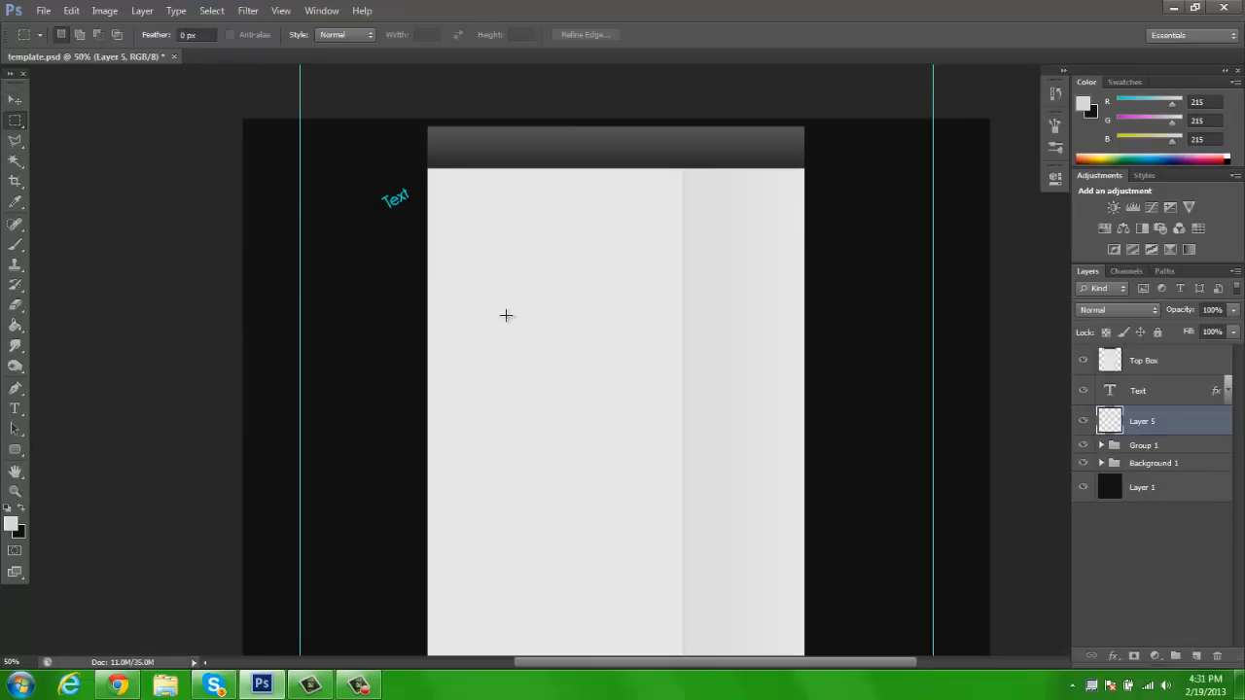
left_click_drag(334, 280, 572, 416)
left_click(15, 325)
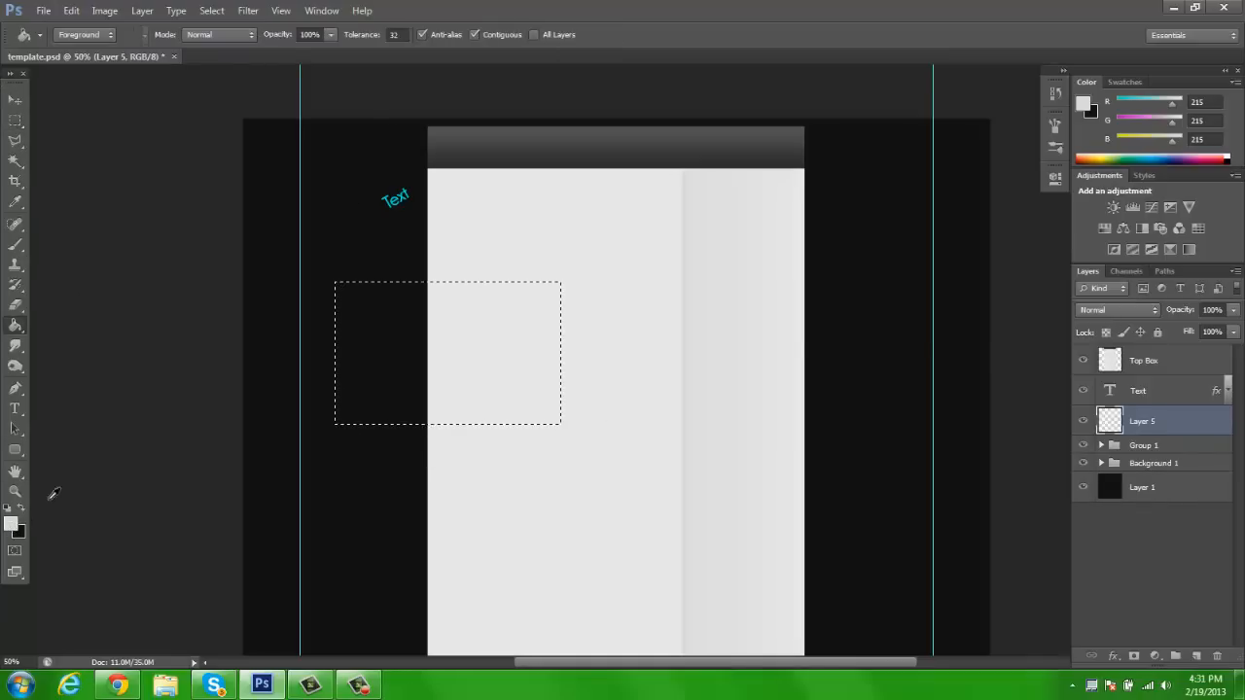
left_click(12, 526)
left_click_drag(993, 203, 1098, 113)
left_click(1170, 107)
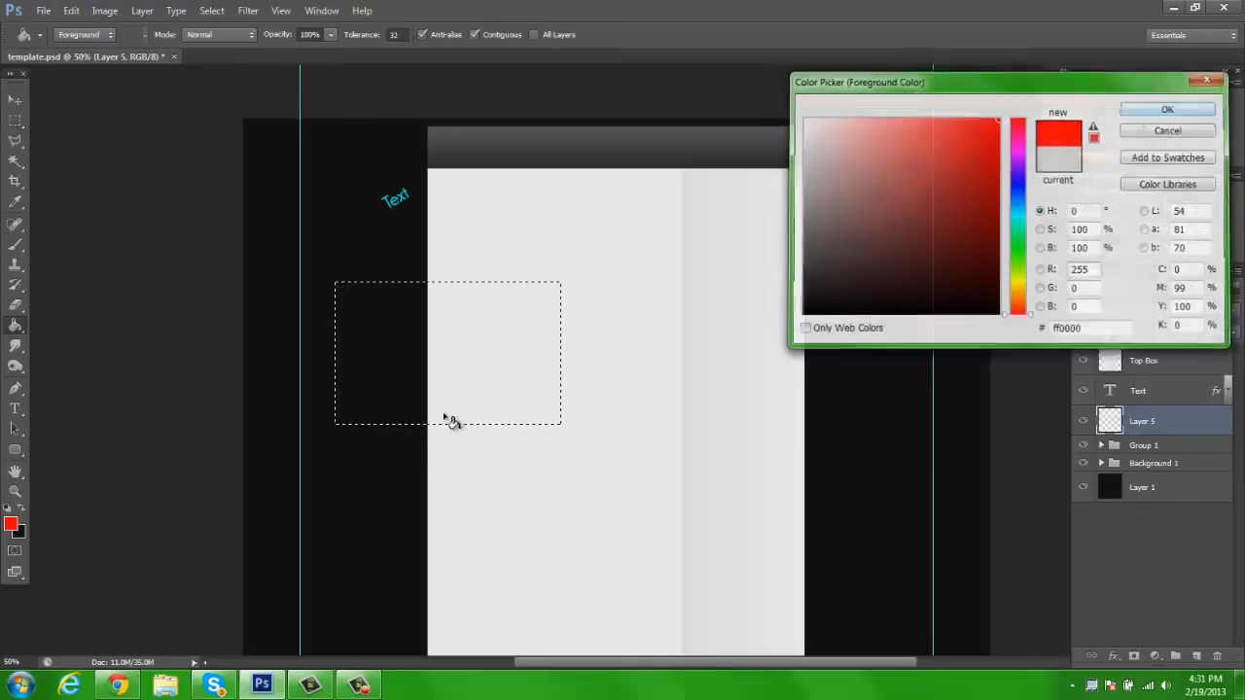
left_click(355, 337)
Refill the selected rectangle on Layer 5 with blue (RGB 0, 66, 255) and deselect it
left_click(11, 526)
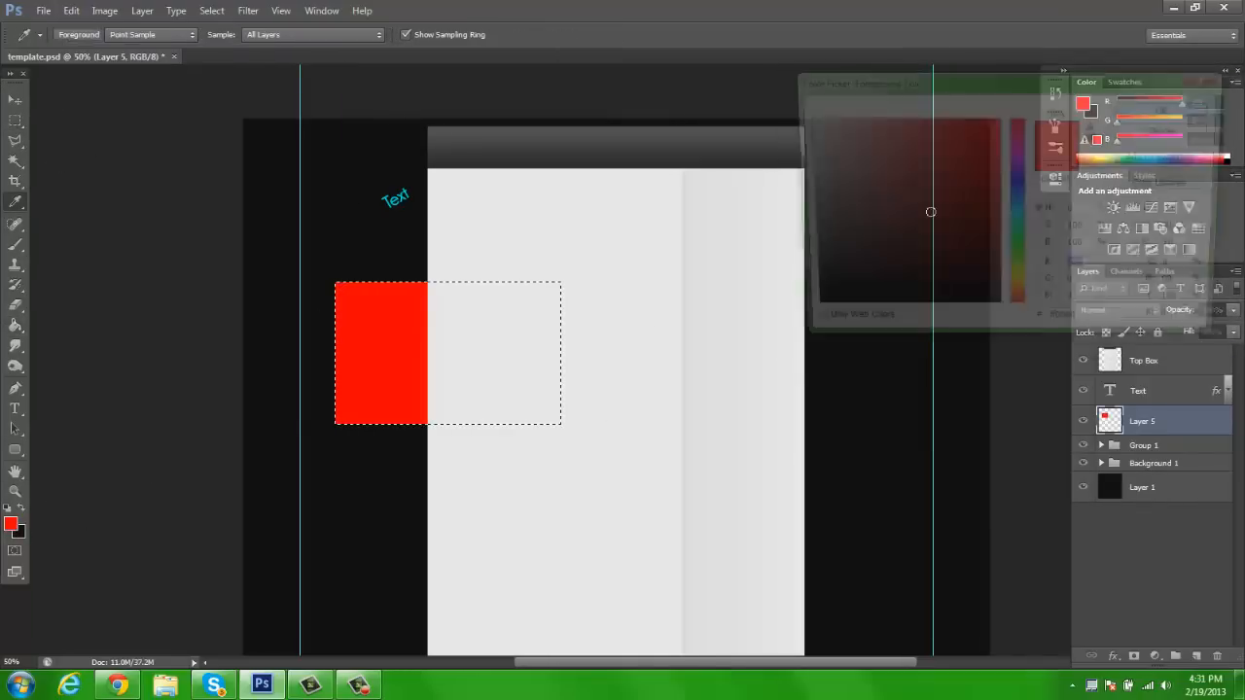
left_click(1018, 181)
left_click(1018, 199)
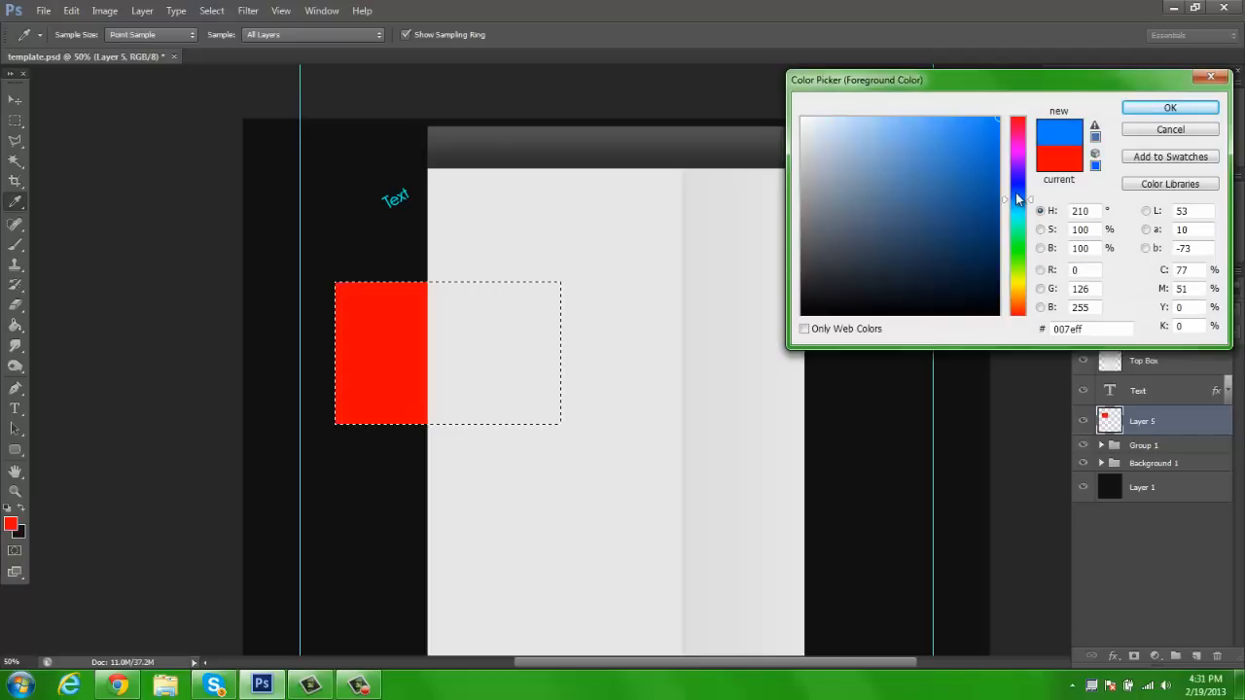
left_click(1015, 192)
left_click(1170, 107)
key("g")
left_click(394, 340)
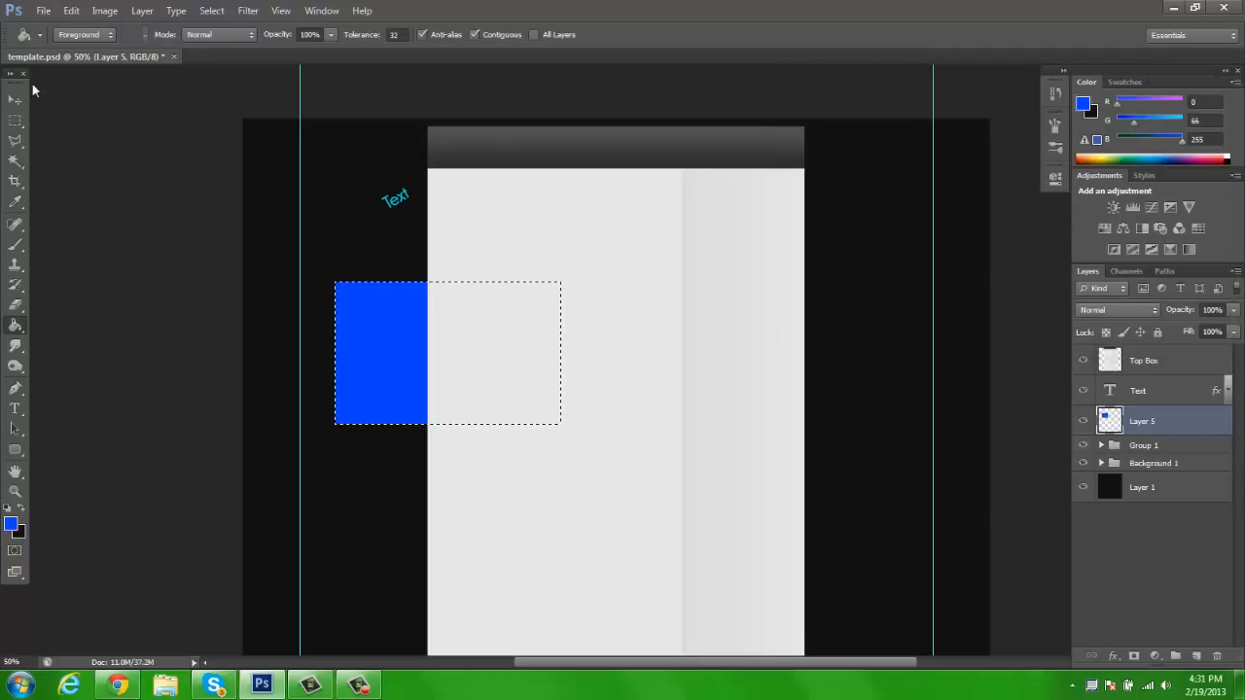
key("v")
key("ctrl+d")
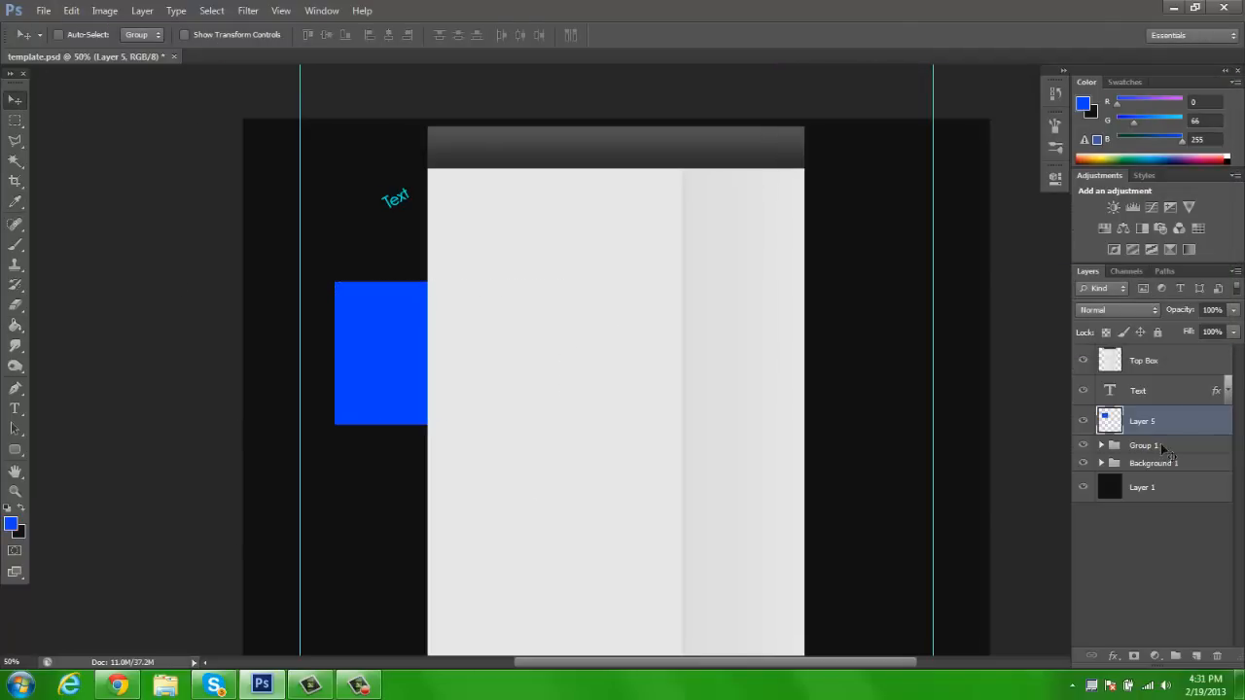
Add a layer above Layer 5 and fill a similar rectangular selection below the blue one with the near-black background colour
left_click(1196, 657)
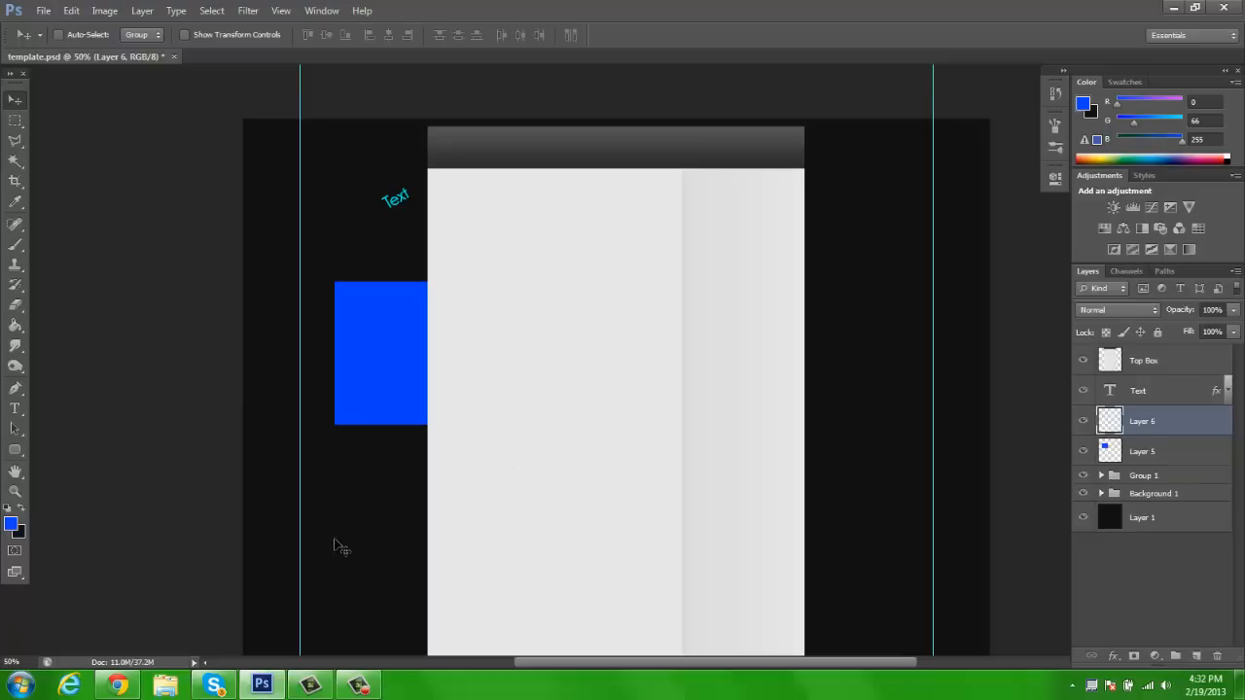
key("m")
left_click_drag(351, 464, 572, 605)
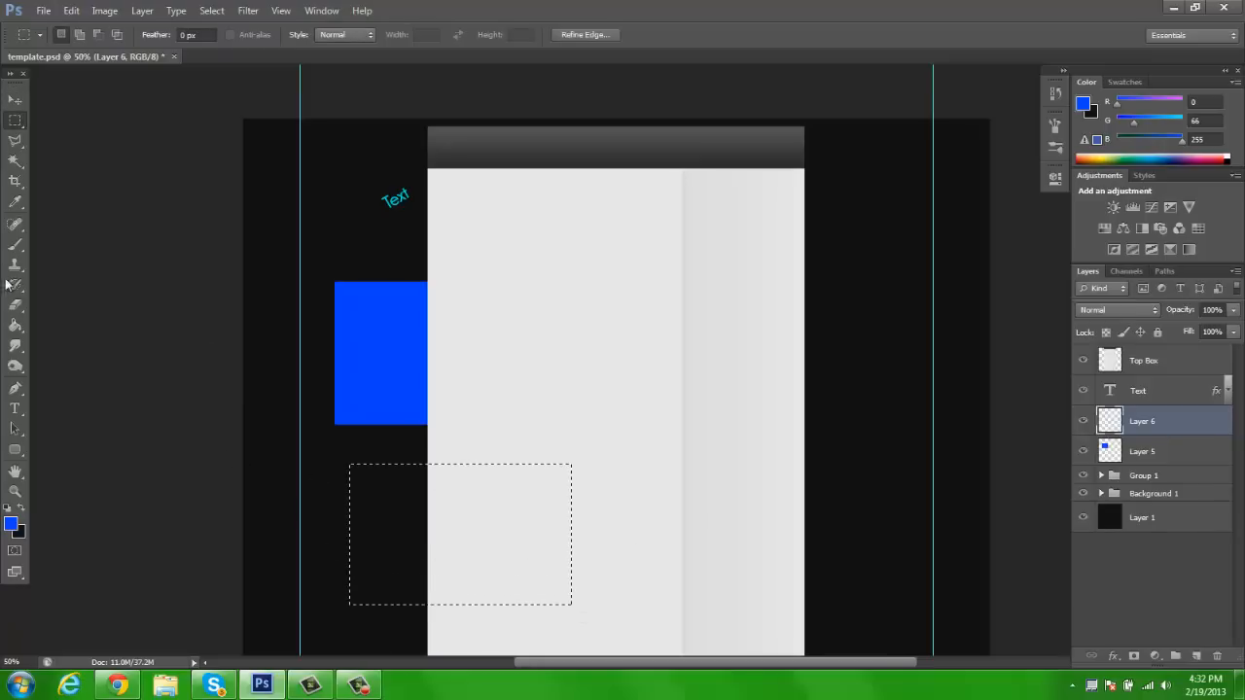
key("x")
key("g")
left_click(403, 538)
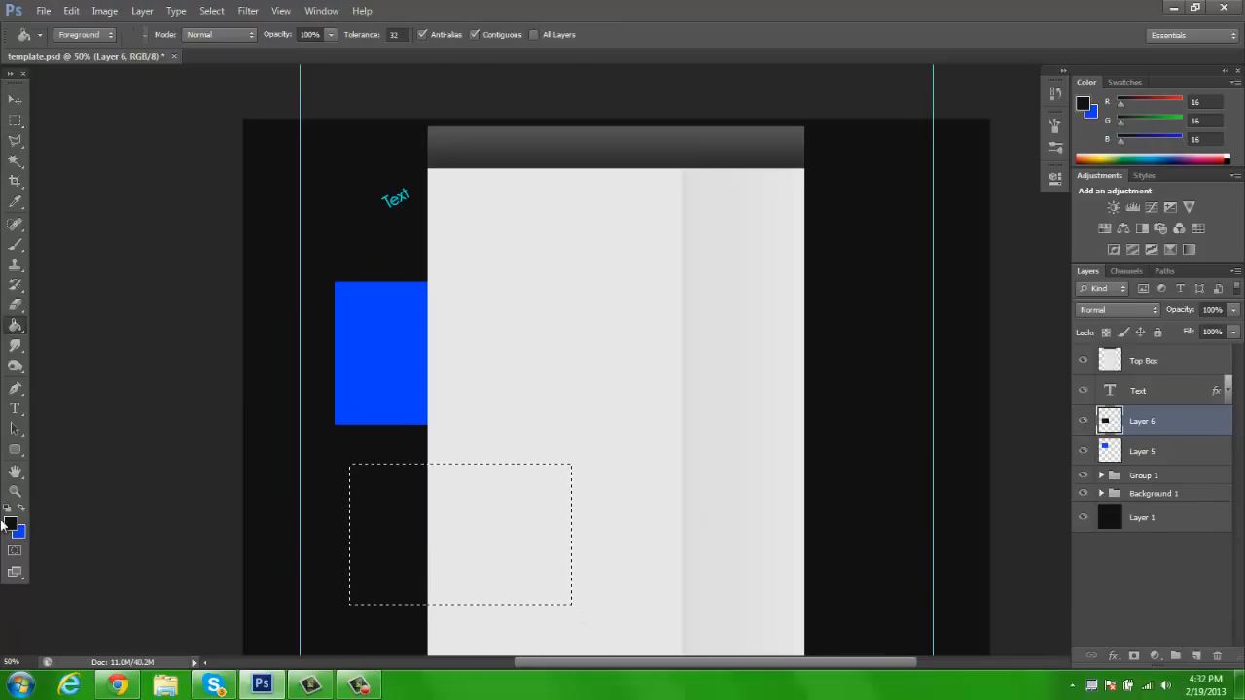
Refill the selected rectangle on Layer 6 with pure white and deselect it
left_click(12, 527)
left_click_drag(901, 242, 739, 222)
key("Return")
left_click(407, 495)
left_click(13, 526)
left_click(802, 118)
left_click(1171, 107)
left_click(426, 494)
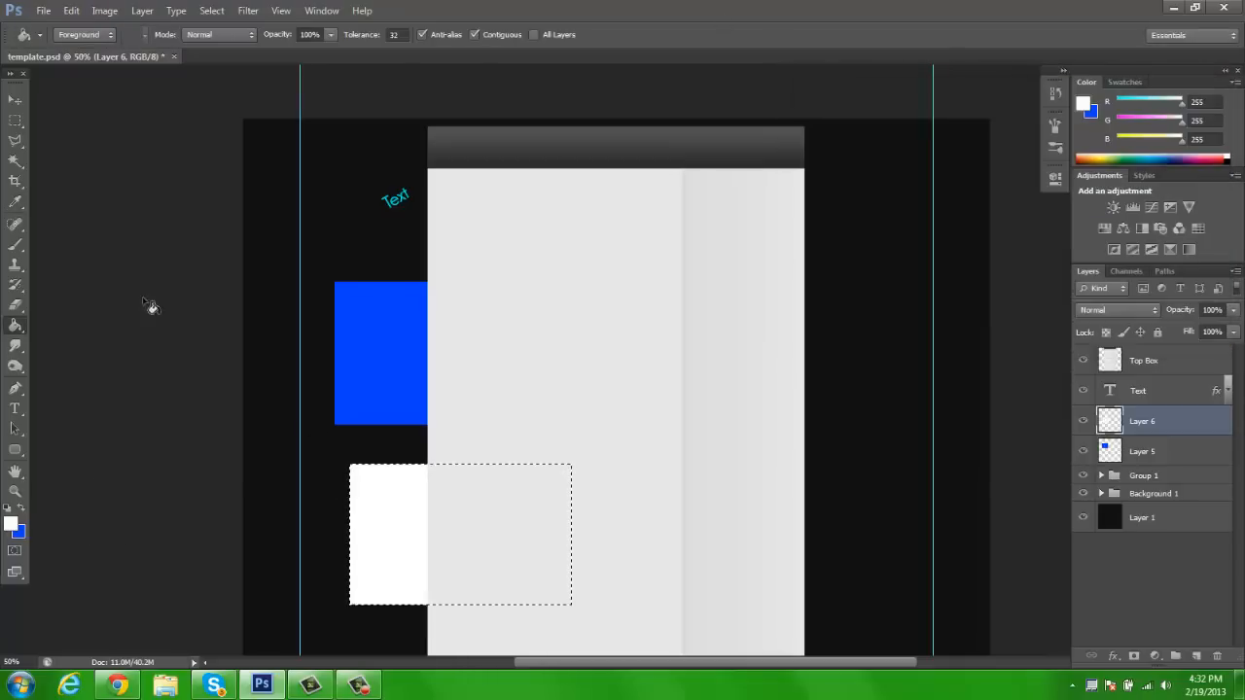
left_click(13, 98)
key("ctrl+d")
Rotate the white rectangle by -15° and move it up to just below the text, overlapping the blue rectangle
key("ctrl+t")
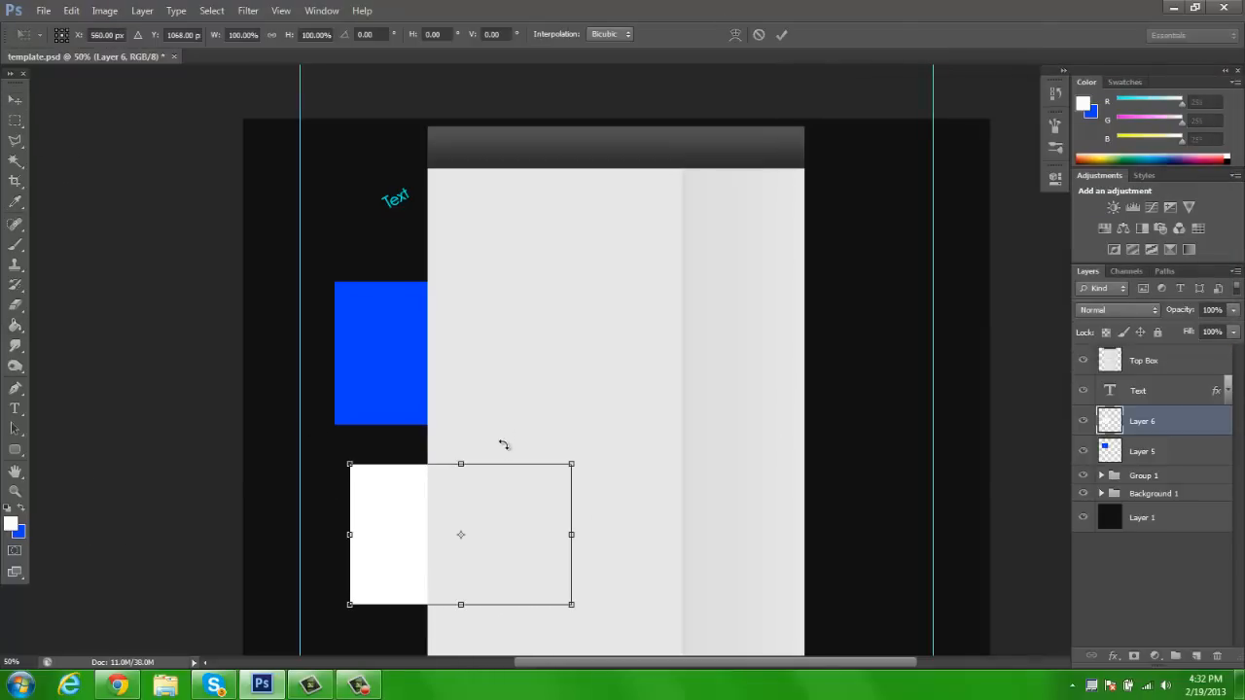
left_click_drag(502, 450, 351, 413)
left_click_drag(486, 500, 487, 196)
left_click_drag(422, 120, 473, 131)
left_click_drag(497, 218, 488, 234)
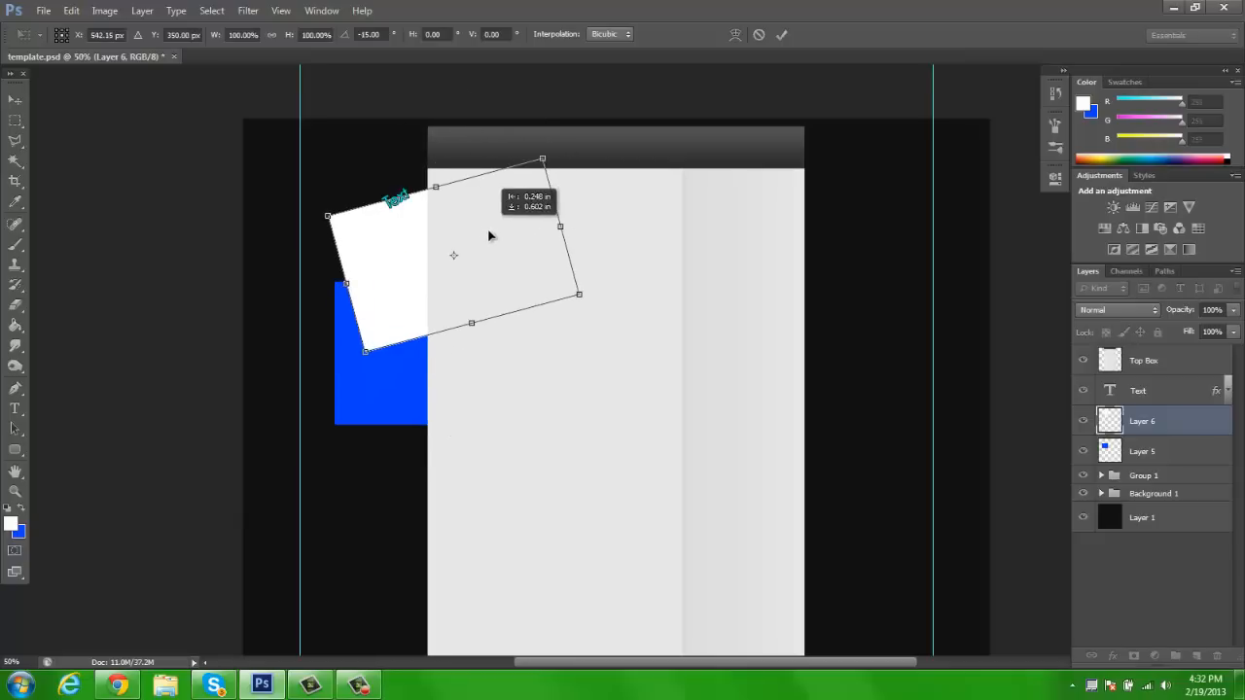
key("Return")
Move the blue rectangle up behind the text and stack Layer 5 above Layer 6
left_click(1187, 453)
left_click_drag(498, 283, 513, 162)
left_click_drag(1146, 454, 1144, 407)
Rotate the blue rectangle by 15° and shift both rectangles together slightly up and to the right
key("ctrl+t")
left_click_drag(341, 107, 334, 55)
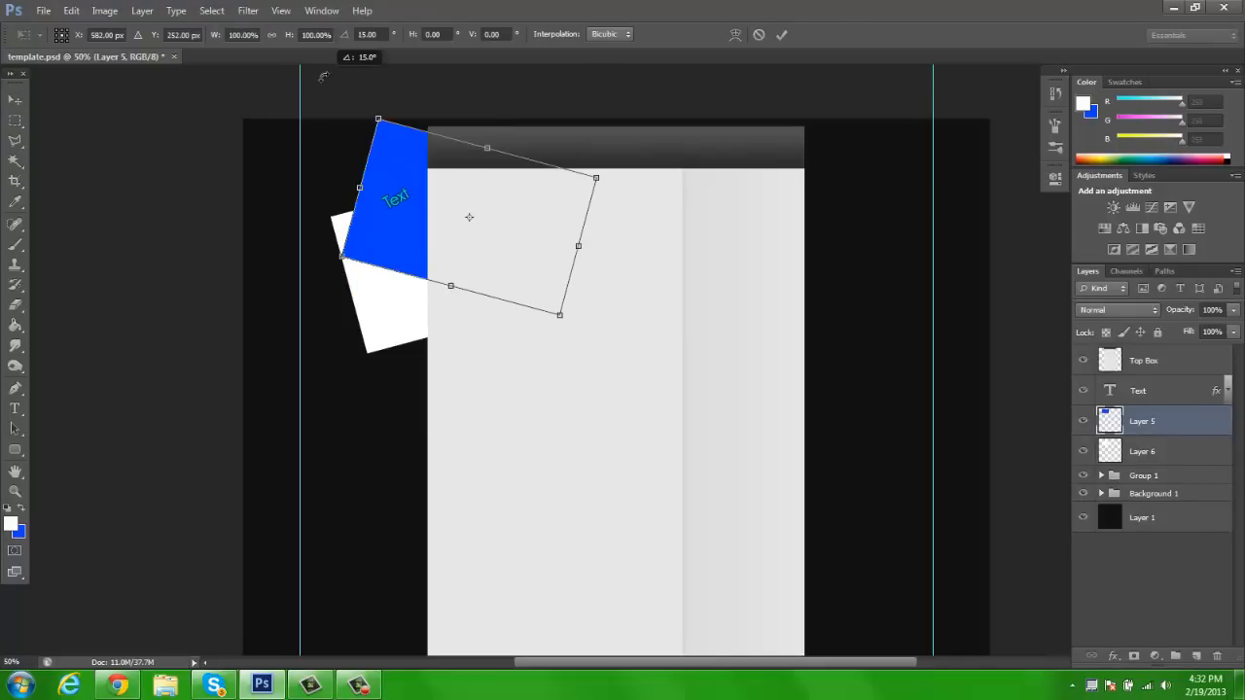
key("Return")
left_click(1152, 459, "shift")
left_click_drag(500, 197, 512, 191)
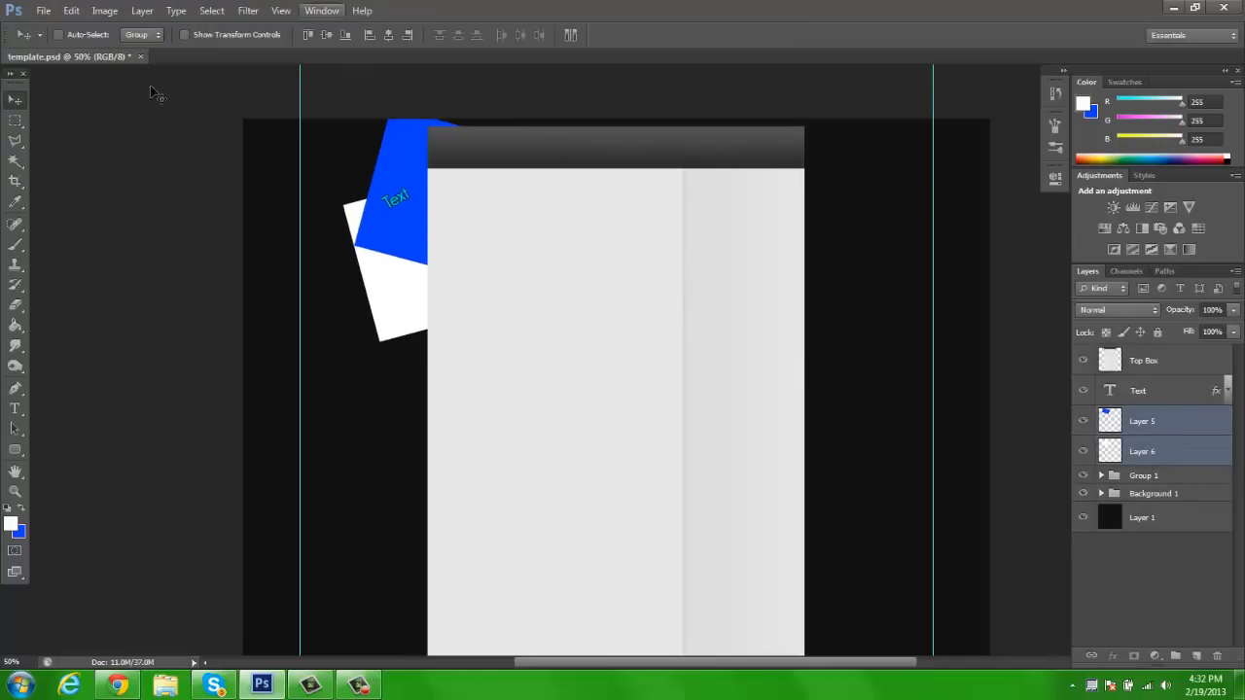
Expand Group 1 to preview its layers with the rectangles, and hide Layer 5, Layer 6, and Group 1 with its layers
left_click(1168, 401)
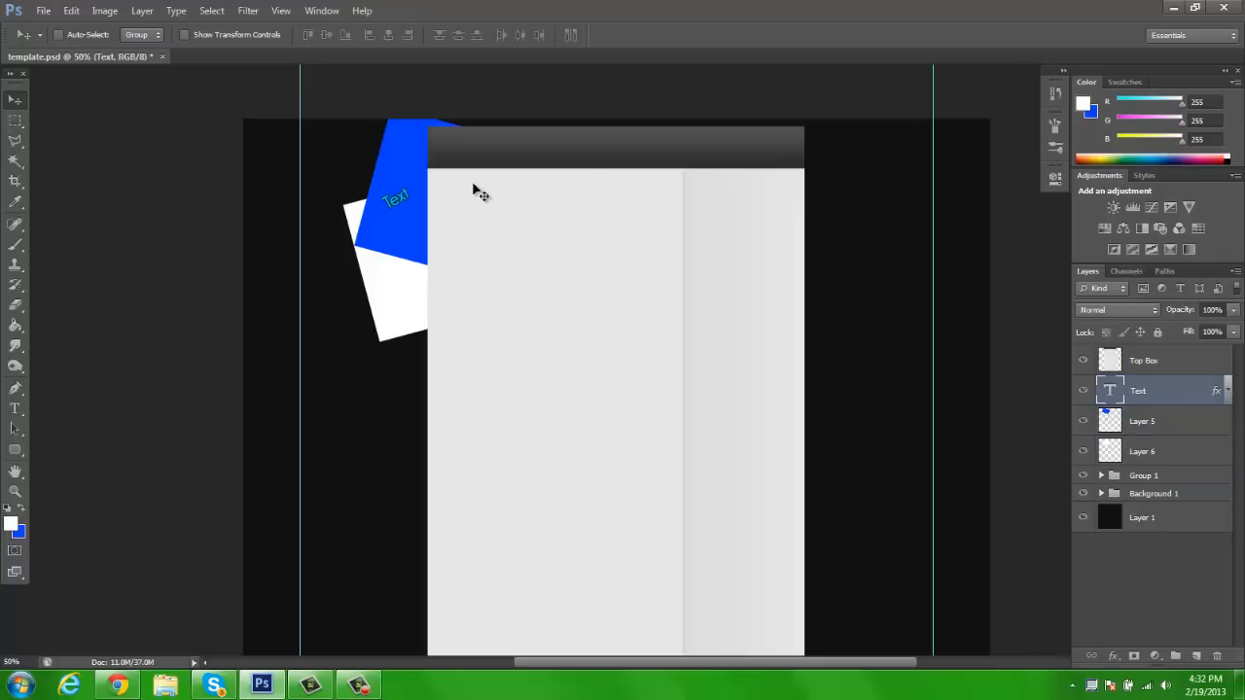
left_click(1146, 457)
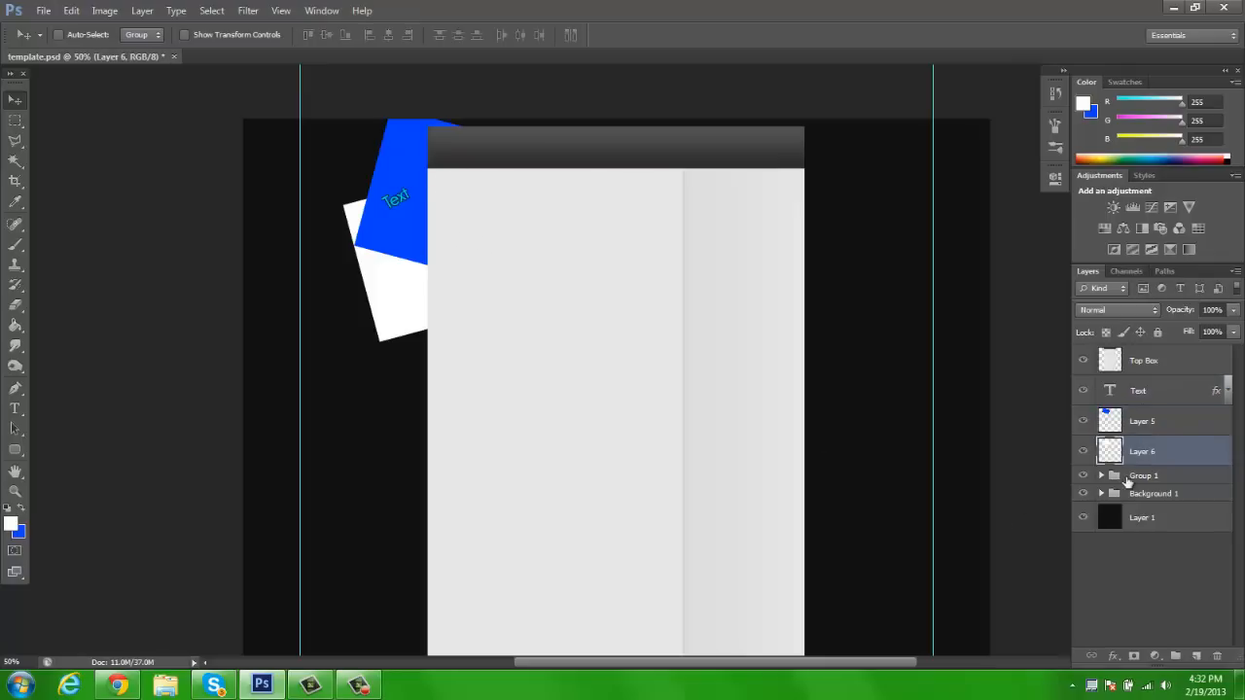
left_click(1102, 476)
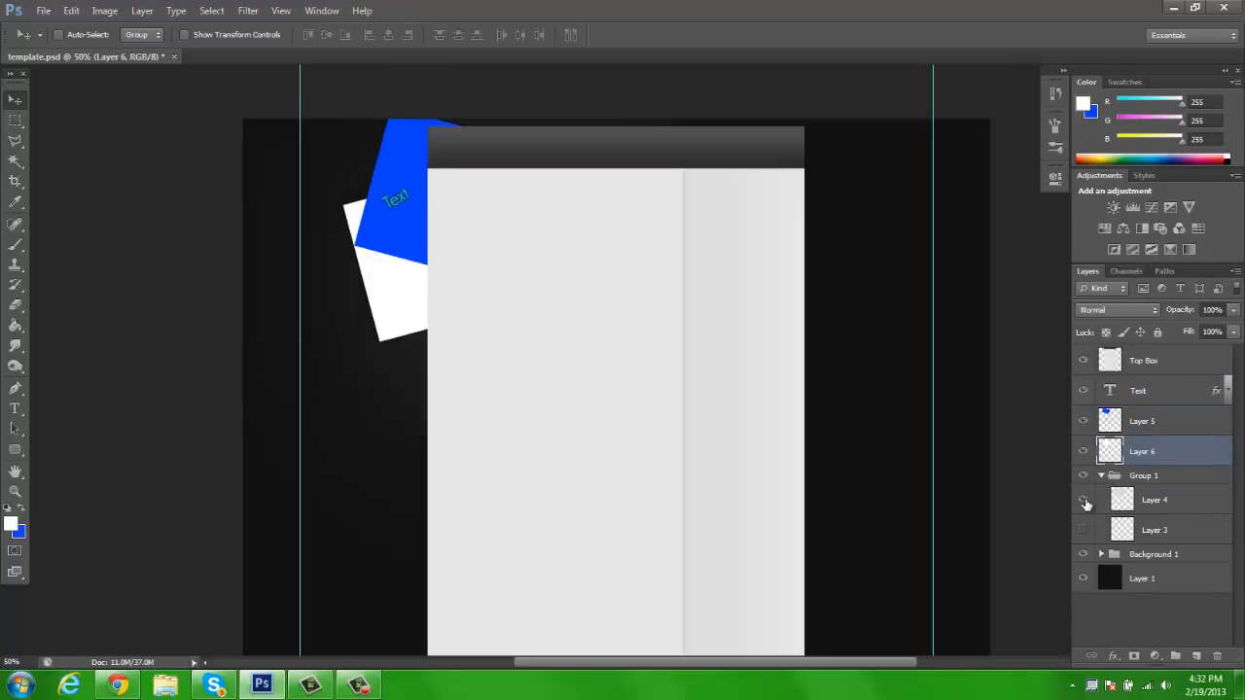
left_click(1086, 529)
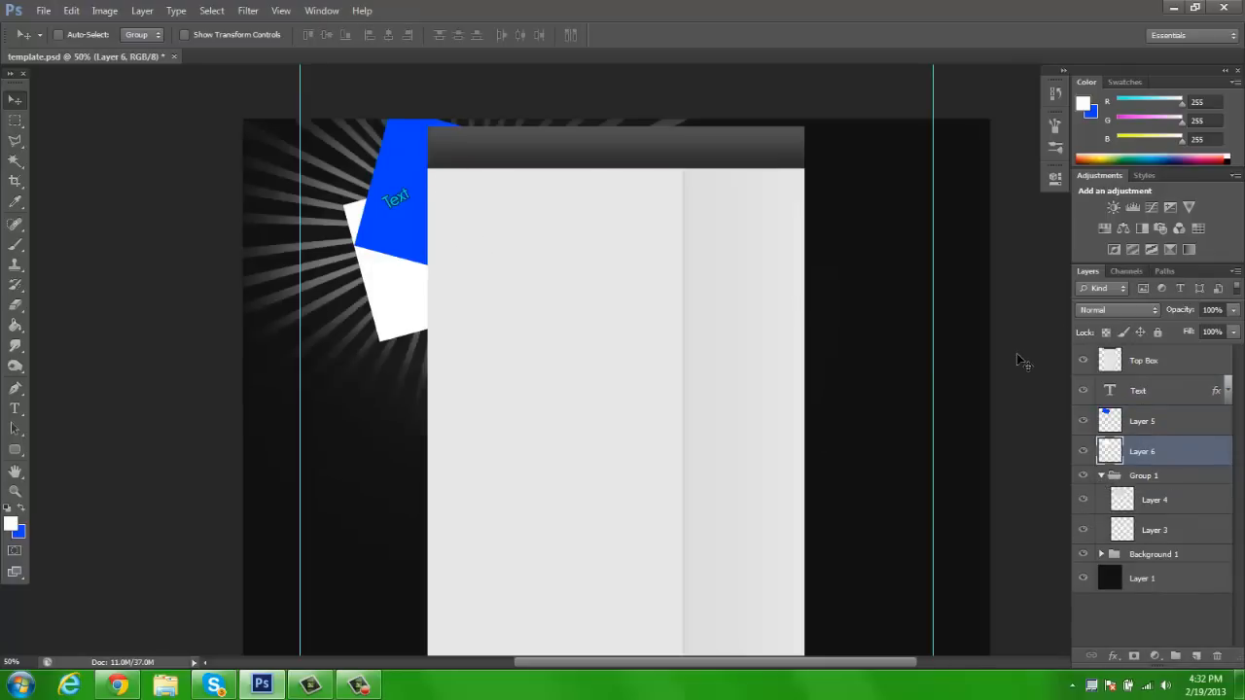
left_click_drag(1086, 423, 1084, 490)
left_click(1081, 527)
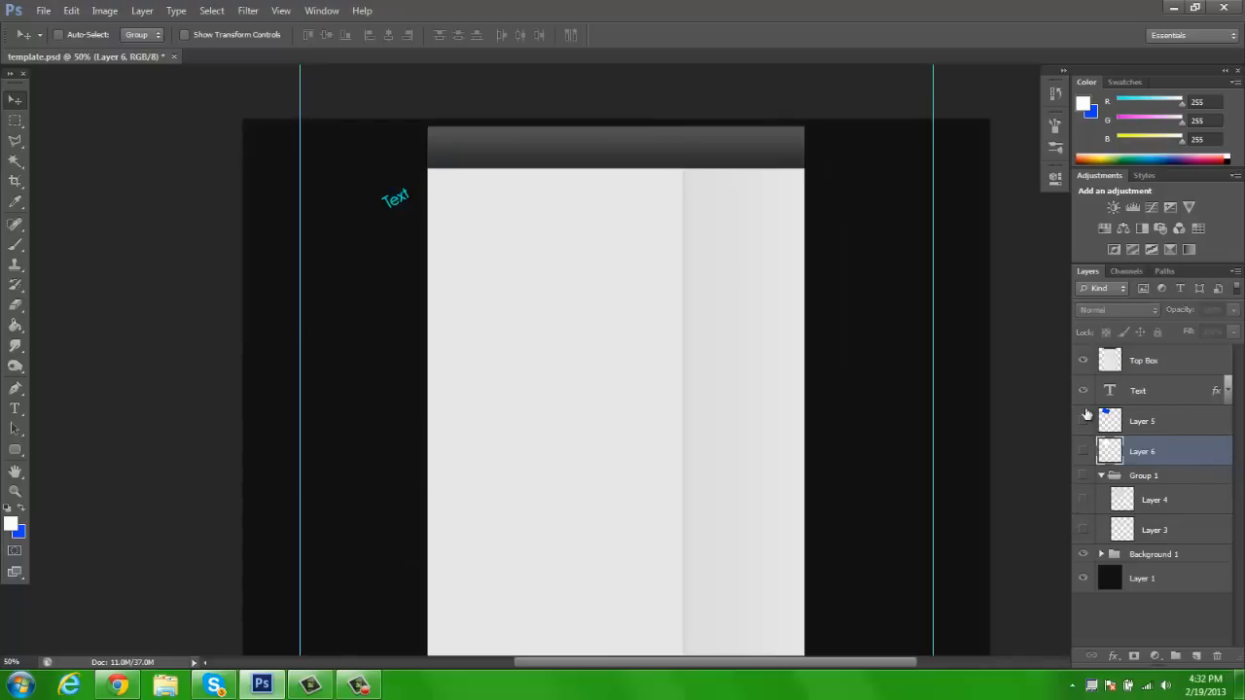